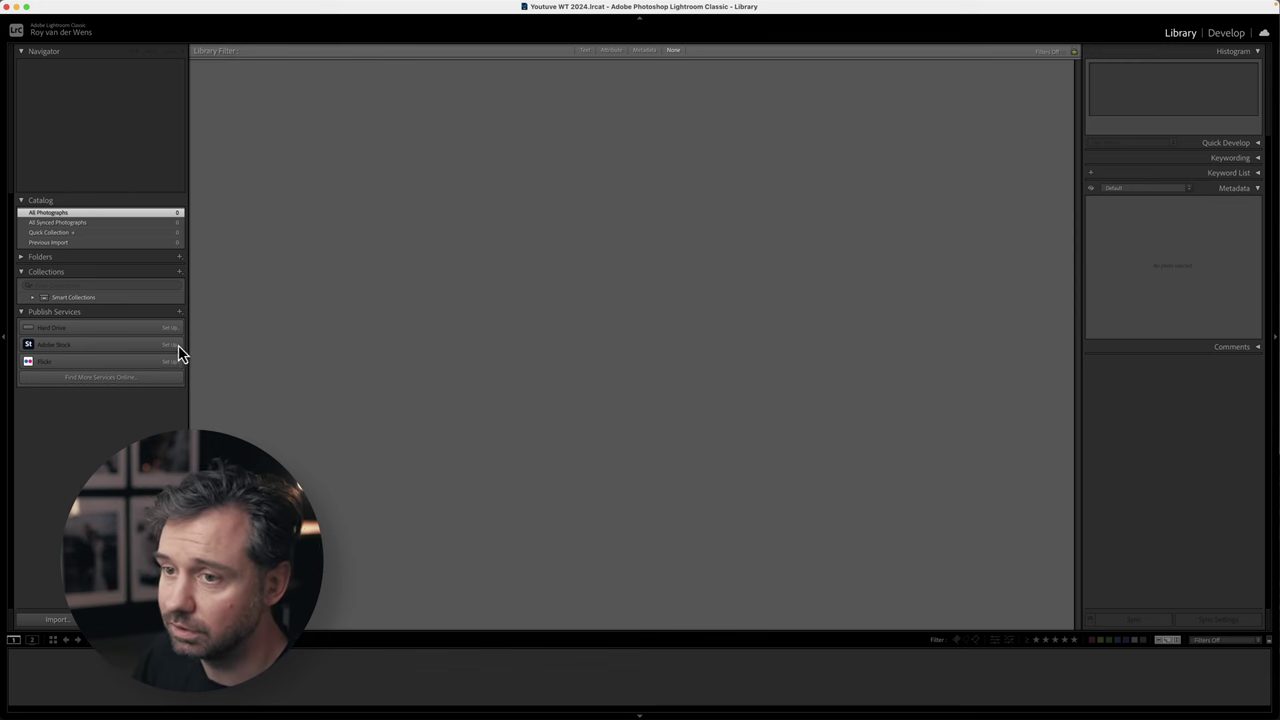
Create a new collection named "YT 2024 WT".
{"action": "left_click", "coordinate": [179, 272]}
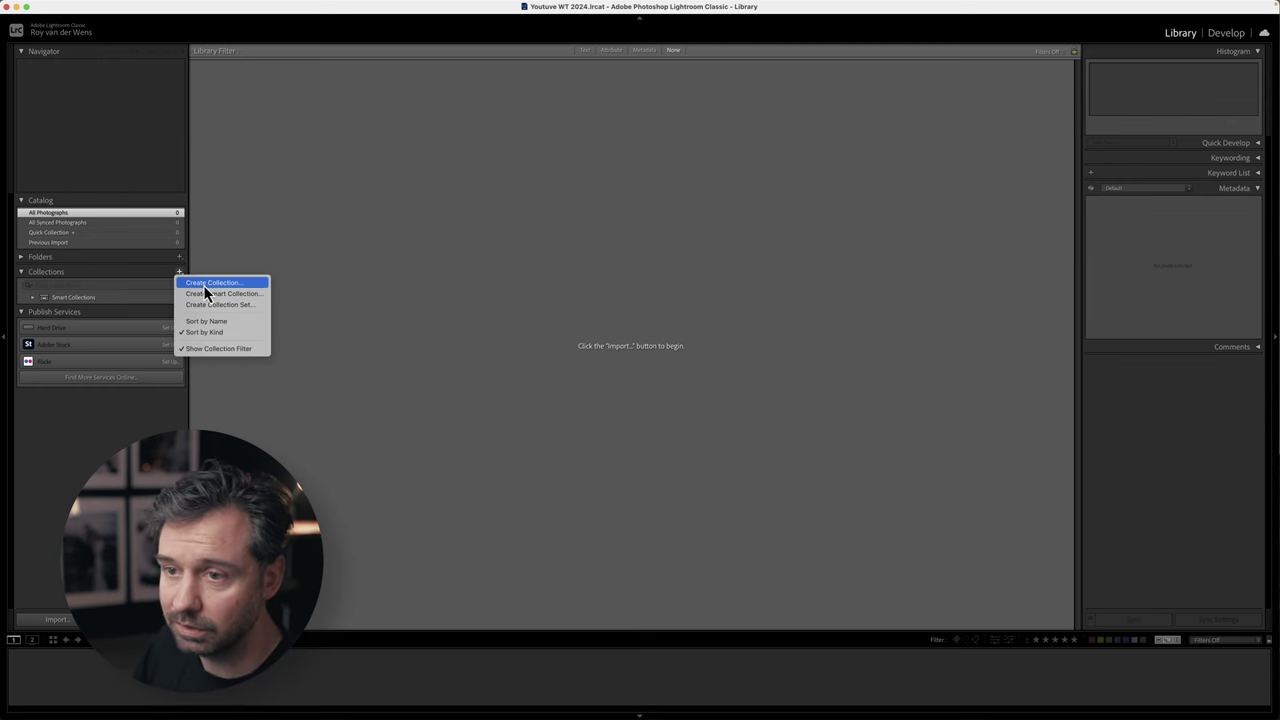
{"action": "left_click", "coordinate": [204, 285]}
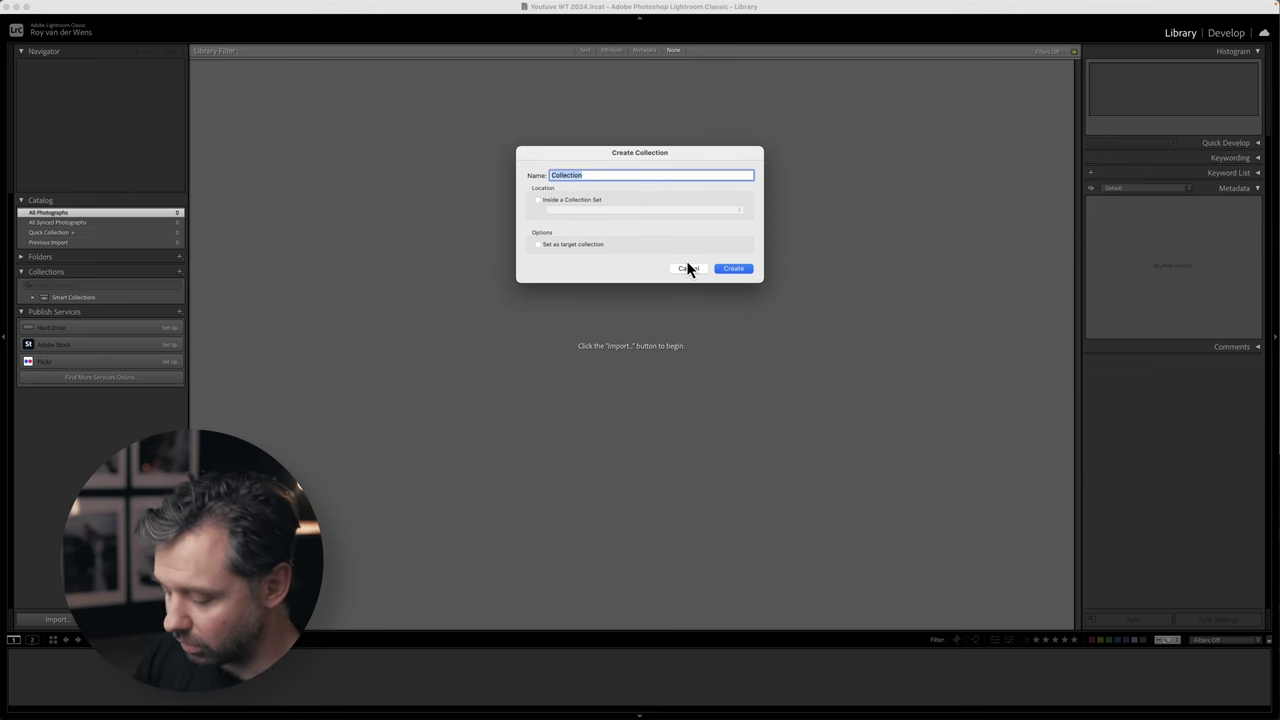
{"action": "type", "text": "YT "}
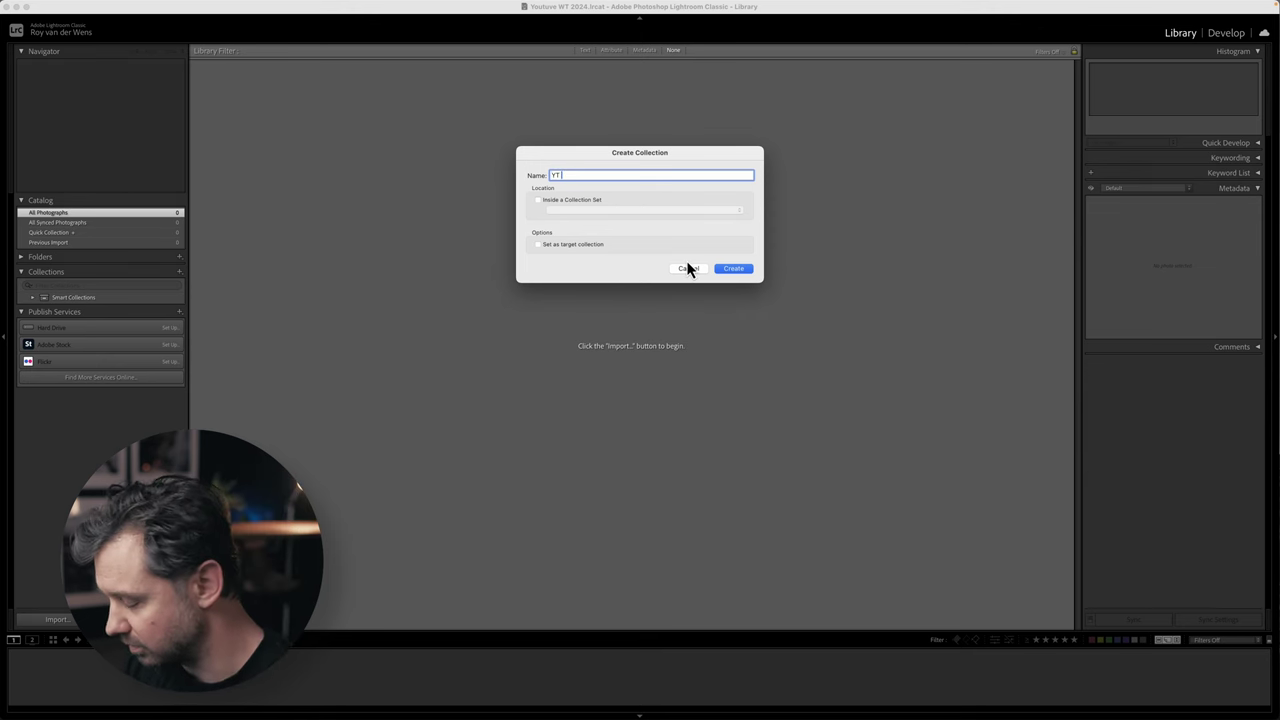
{"action": "type", "text": "2024 WT"}
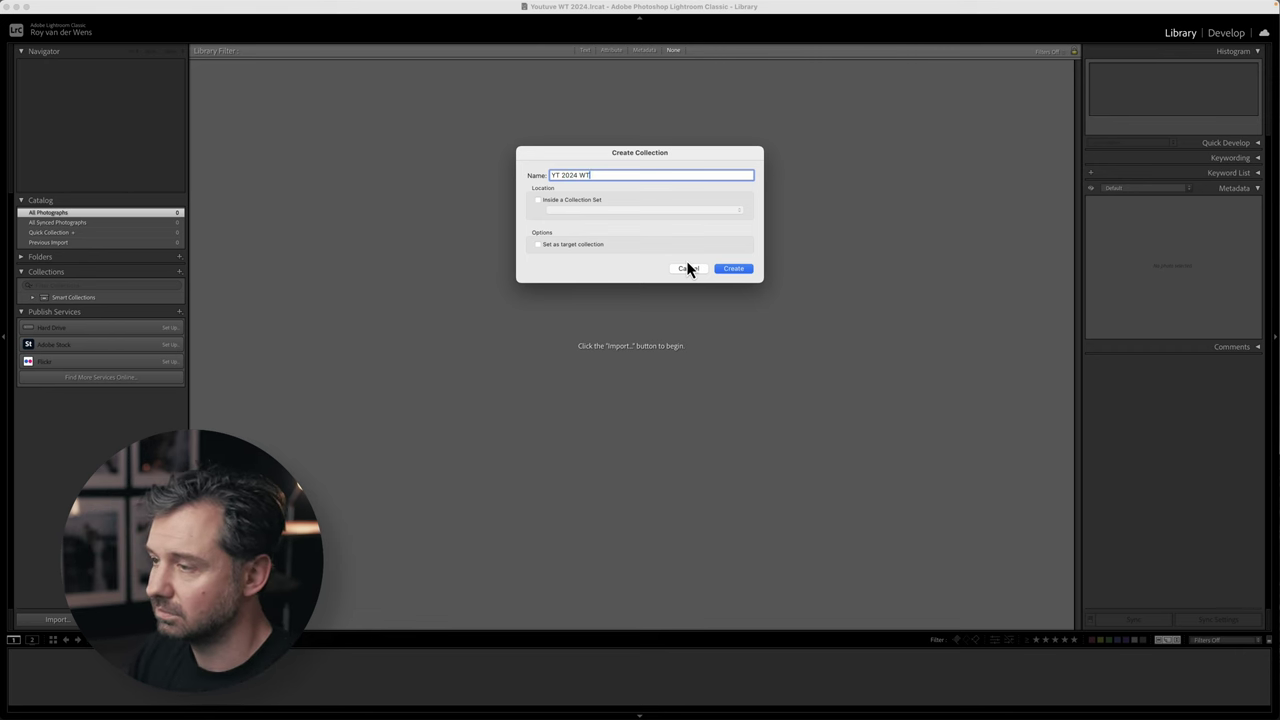
{"action": "key", "text": "Return"}
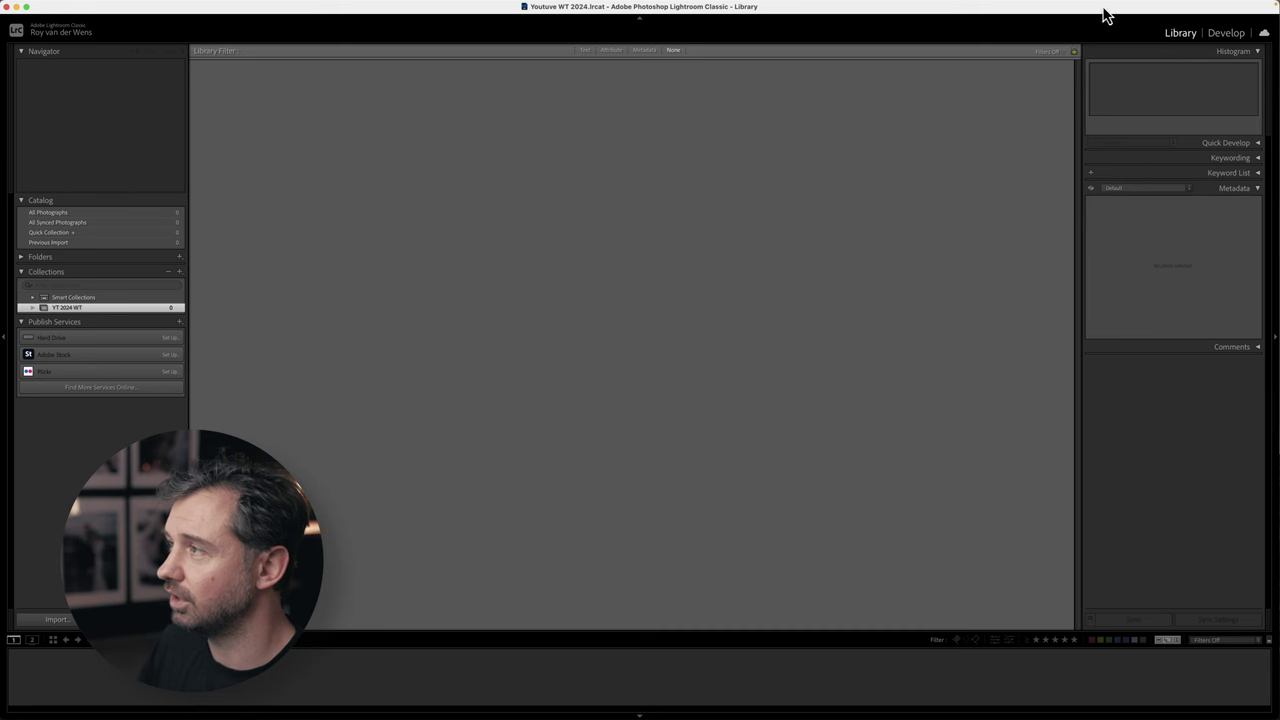
Show the Map and Web modules in the module picker next to Library and Develop.
{"action": "right_click", "coordinate": [1023, 37]}
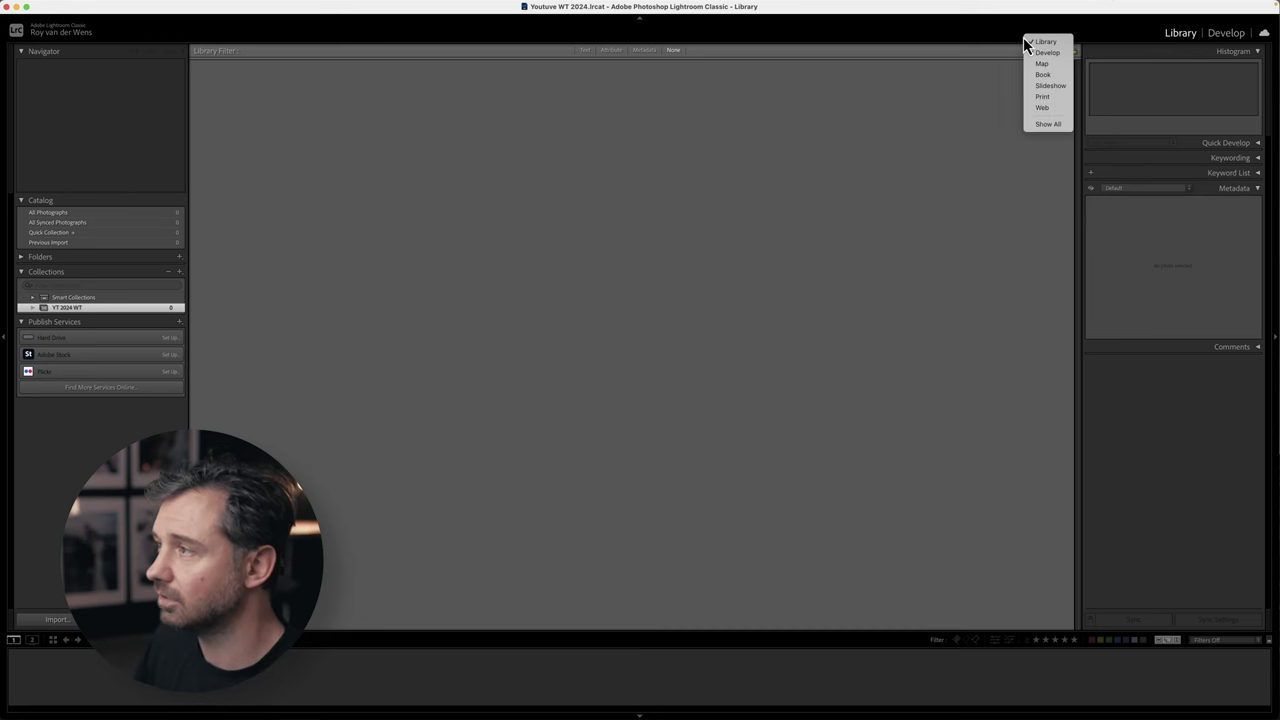
{"action": "left_click", "coordinate": [1039, 66]}
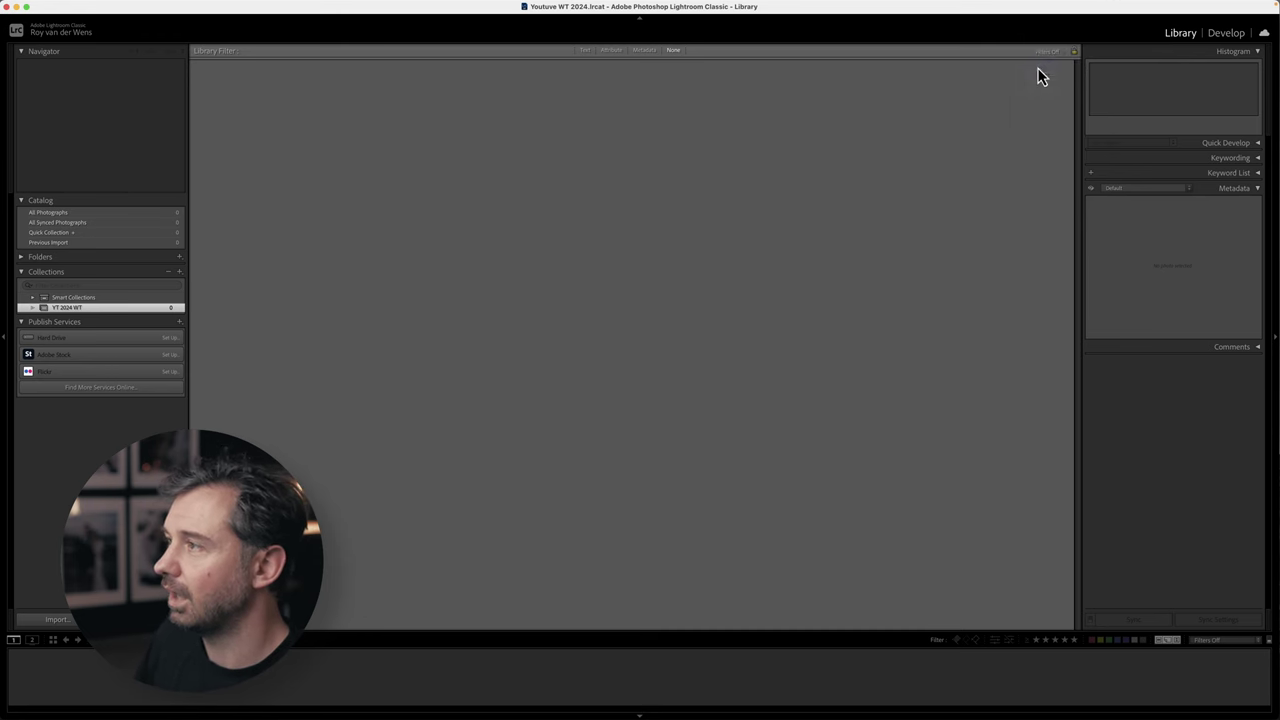
{"action": "right_click", "coordinate": [1011, 35]}
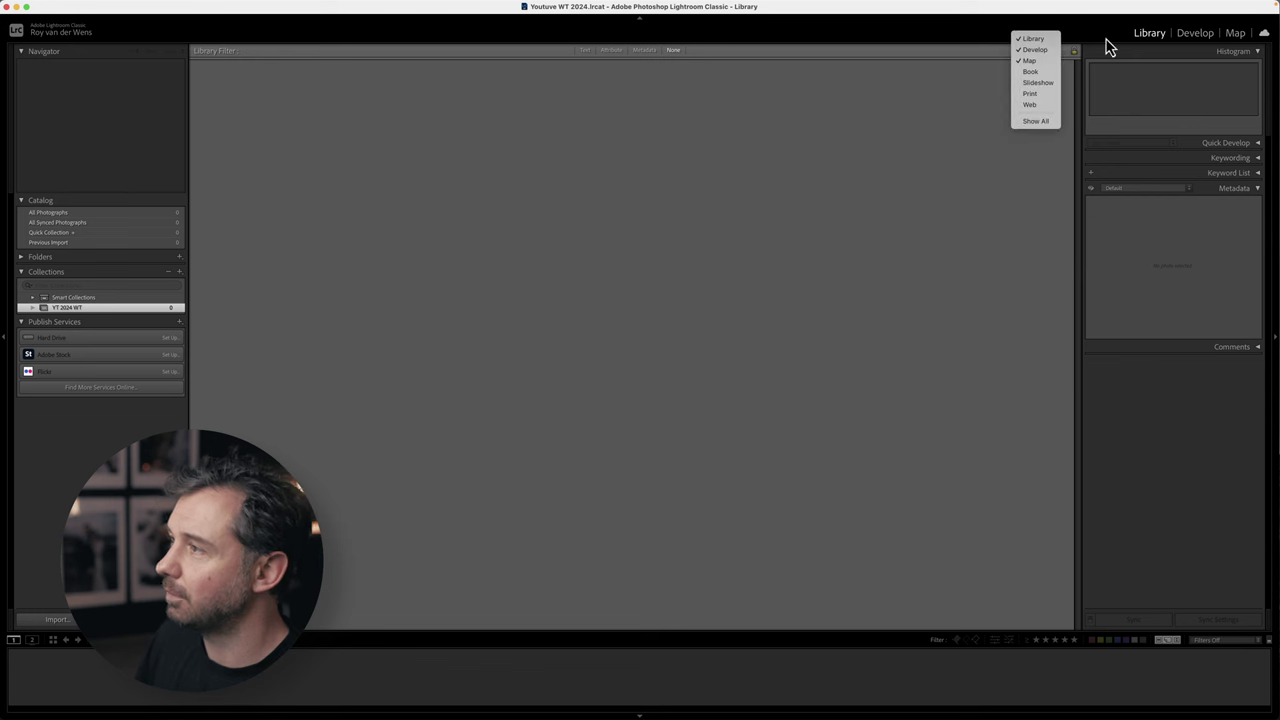
{"action": "left_click", "coordinate": [992, 48]}
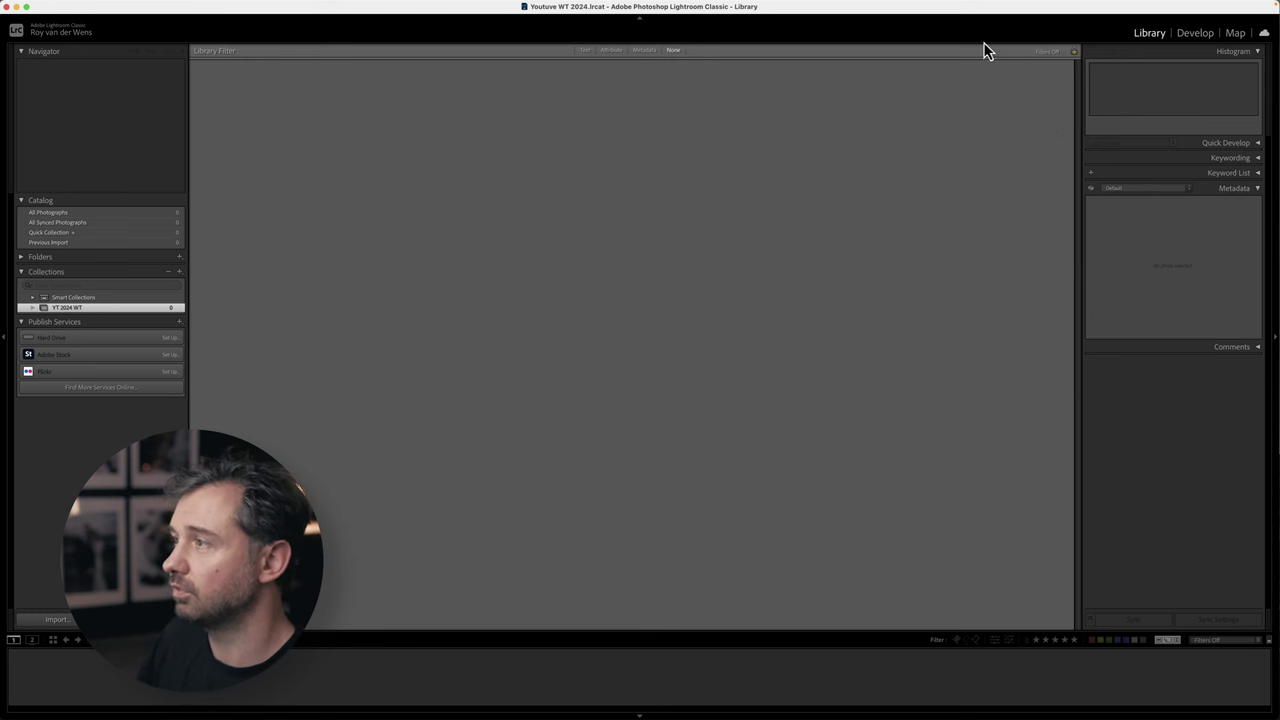
{"action": "right_click", "coordinate": [985, 43]}
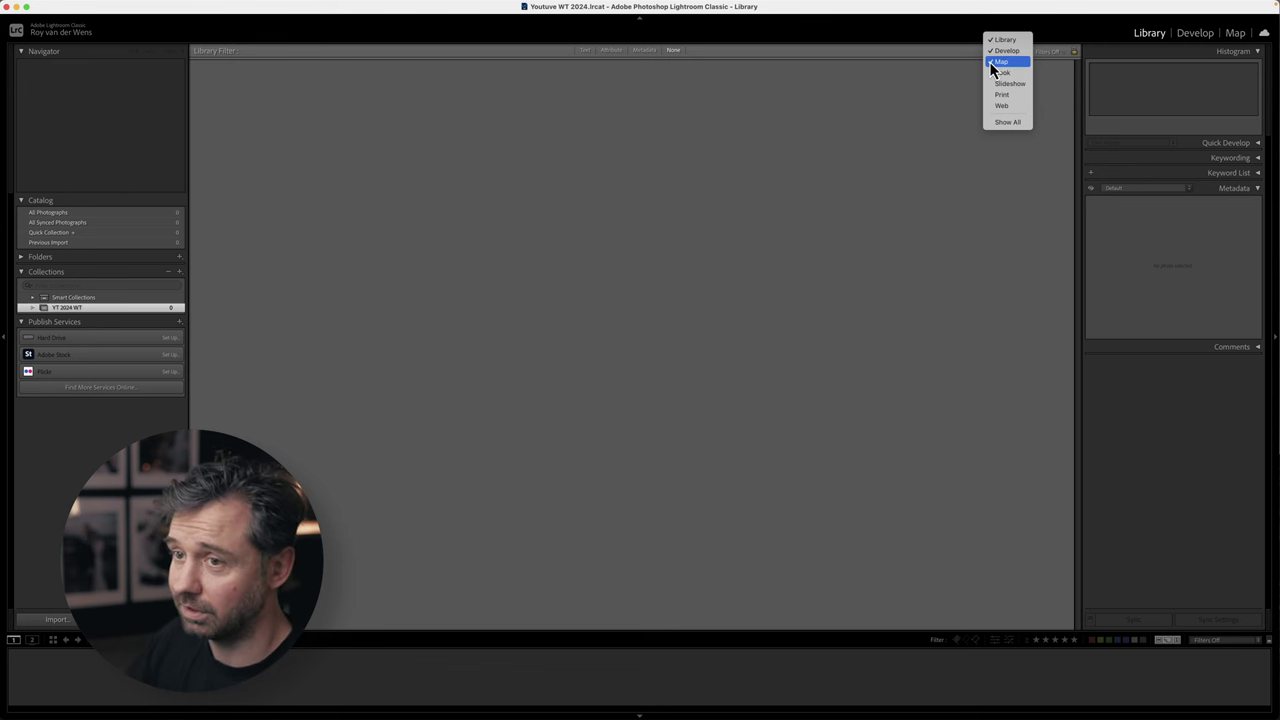
{"action": "left_click", "coordinate": [999, 106]}
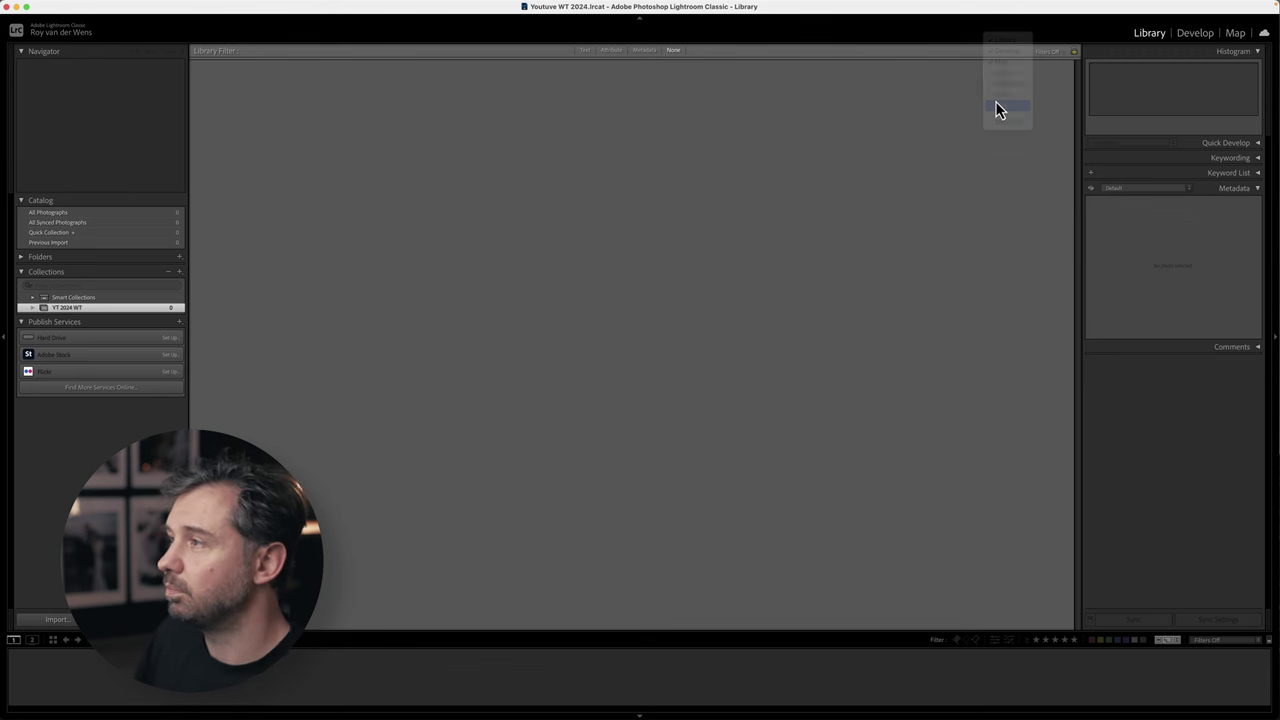
Hide the Web and Map modules from the module picker.
{"action": "right_click", "coordinate": [985, 40]}
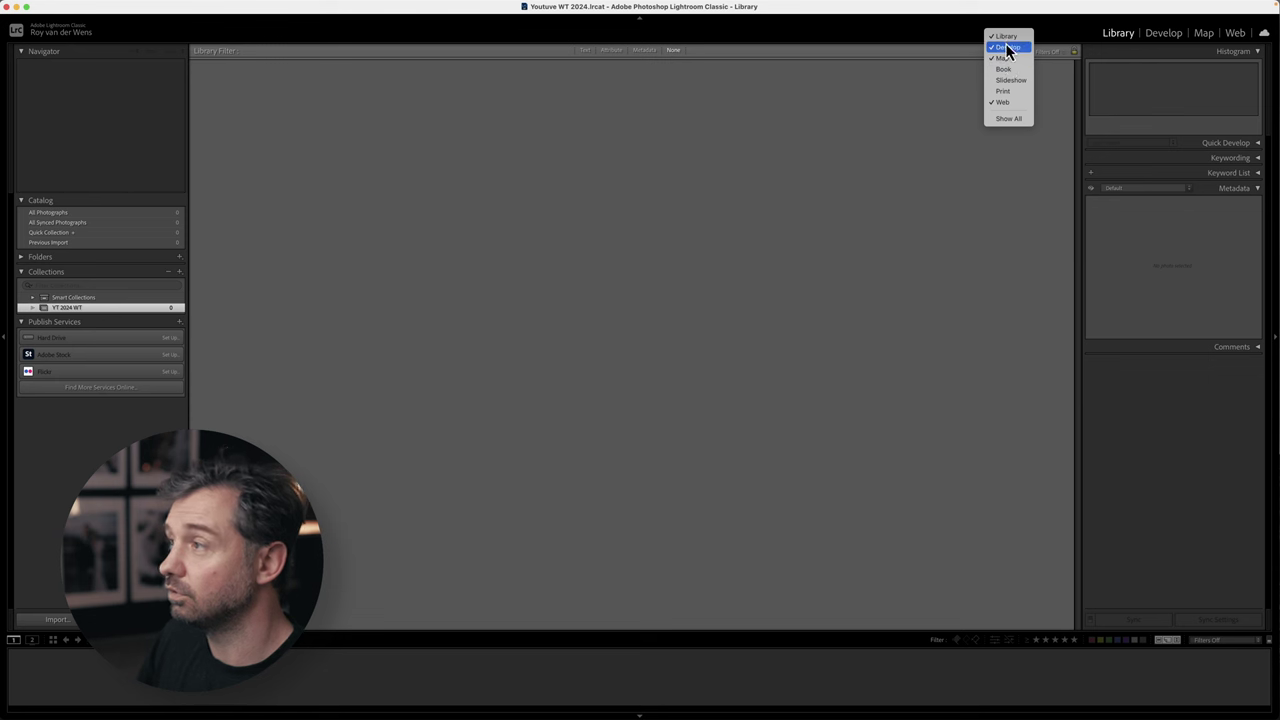
{"action": "left_click", "coordinate": [1005, 102]}
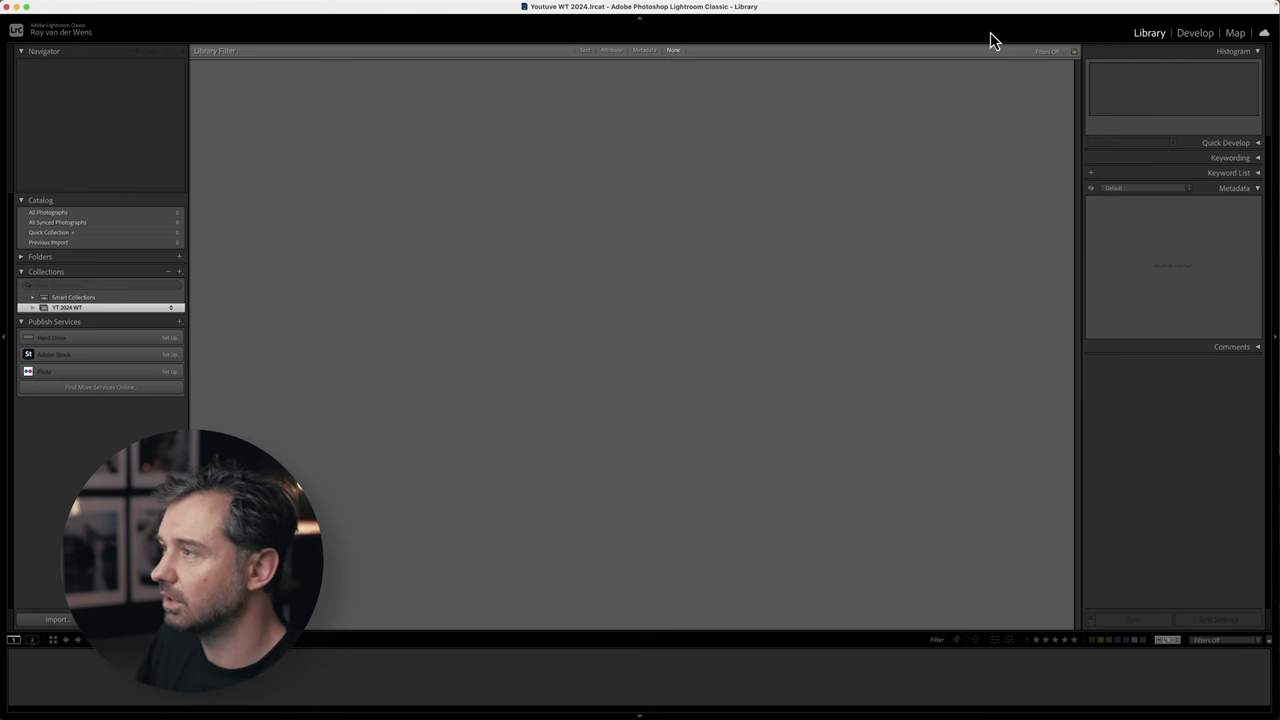
{"action": "right_click", "coordinate": [991, 34]}
{"action": "left_click", "coordinate": [1008, 60]}
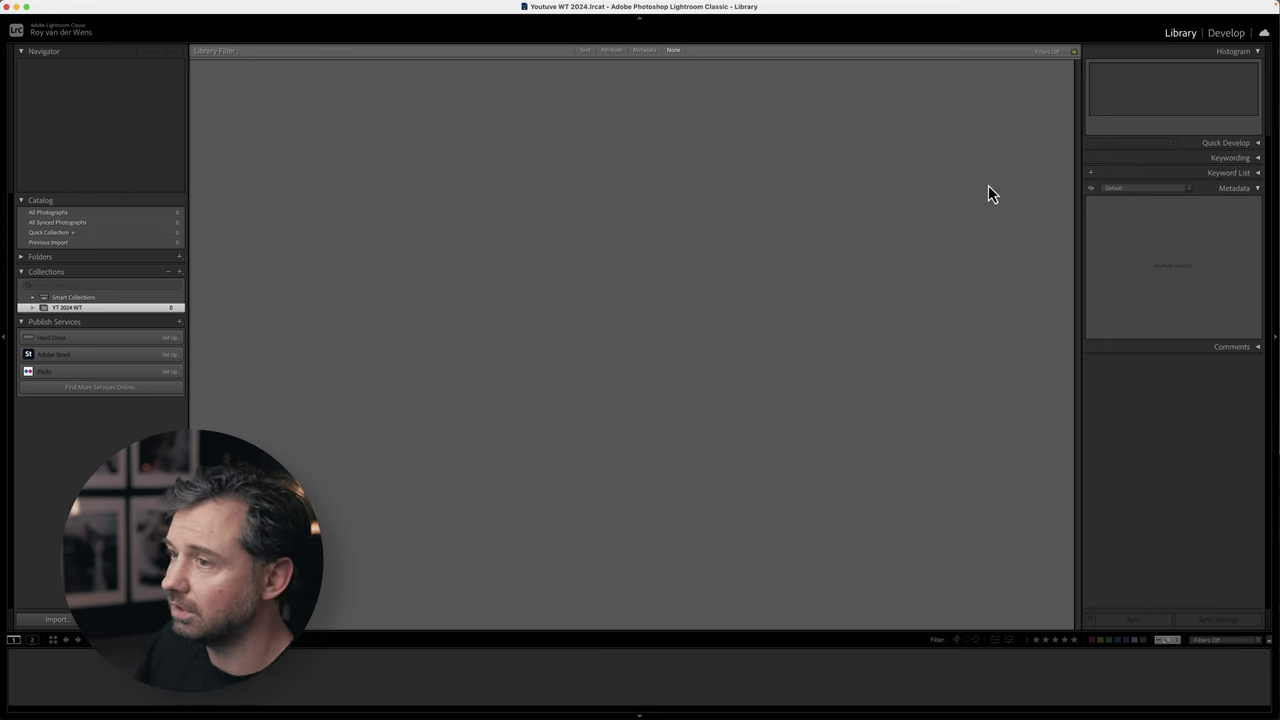
With the YT 2024 WT collection selected, bring all photos from the desktop's Raw folder in Finder into Lightroom Classic's import window.
{"action": "left_click", "coordinate": [86, 307]}
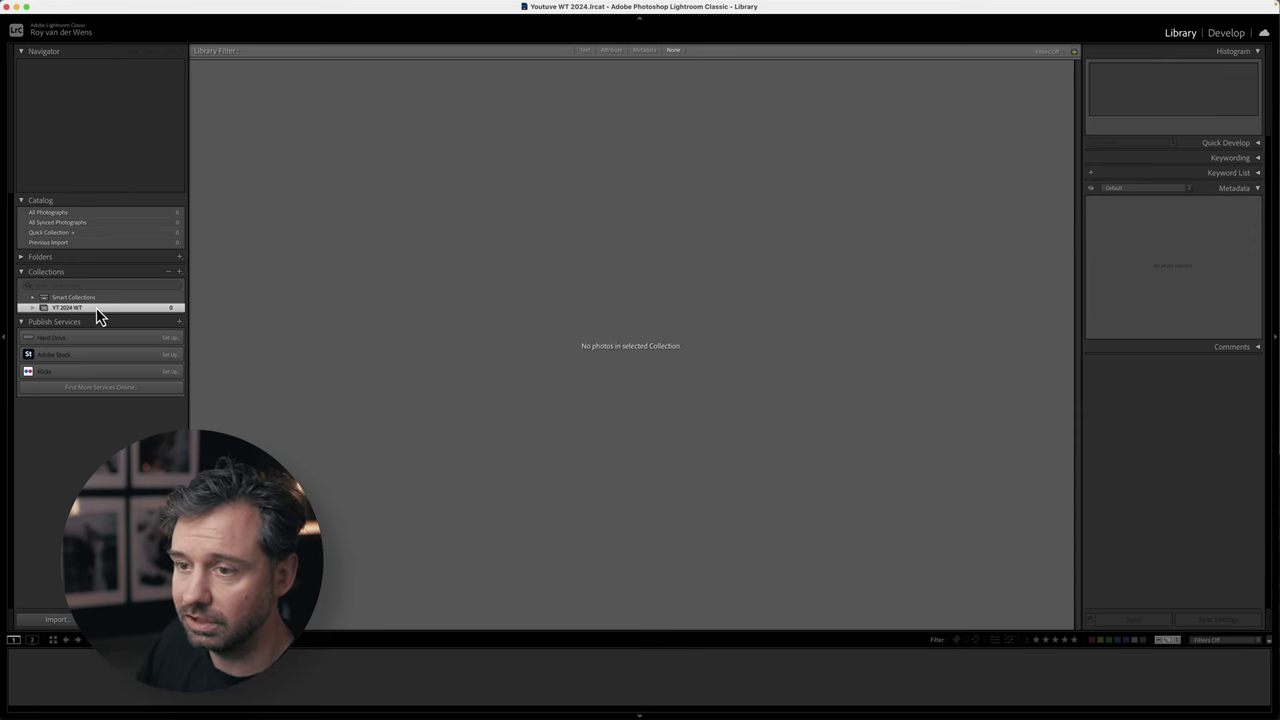
{"action": "key", "text": "ctrl+Up"}
{"action": "left_click", "coordinate": [632, 354]}
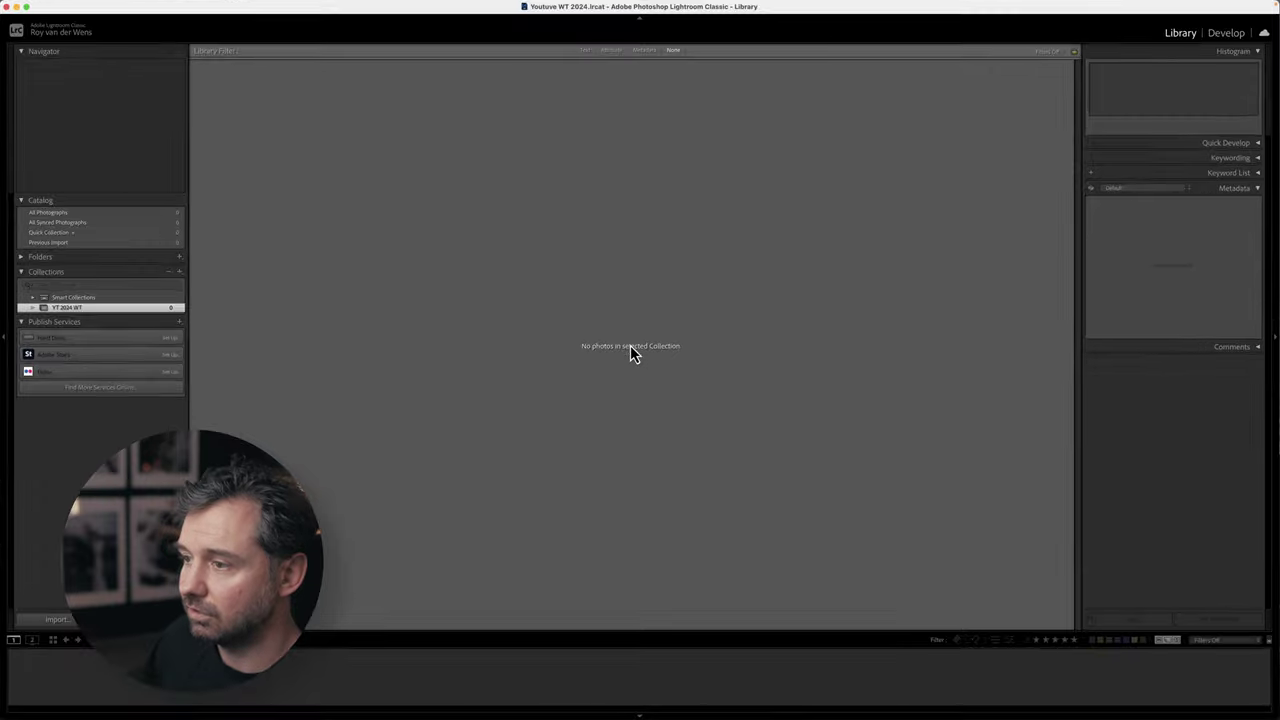
{"action": "key", "text": "F11"}
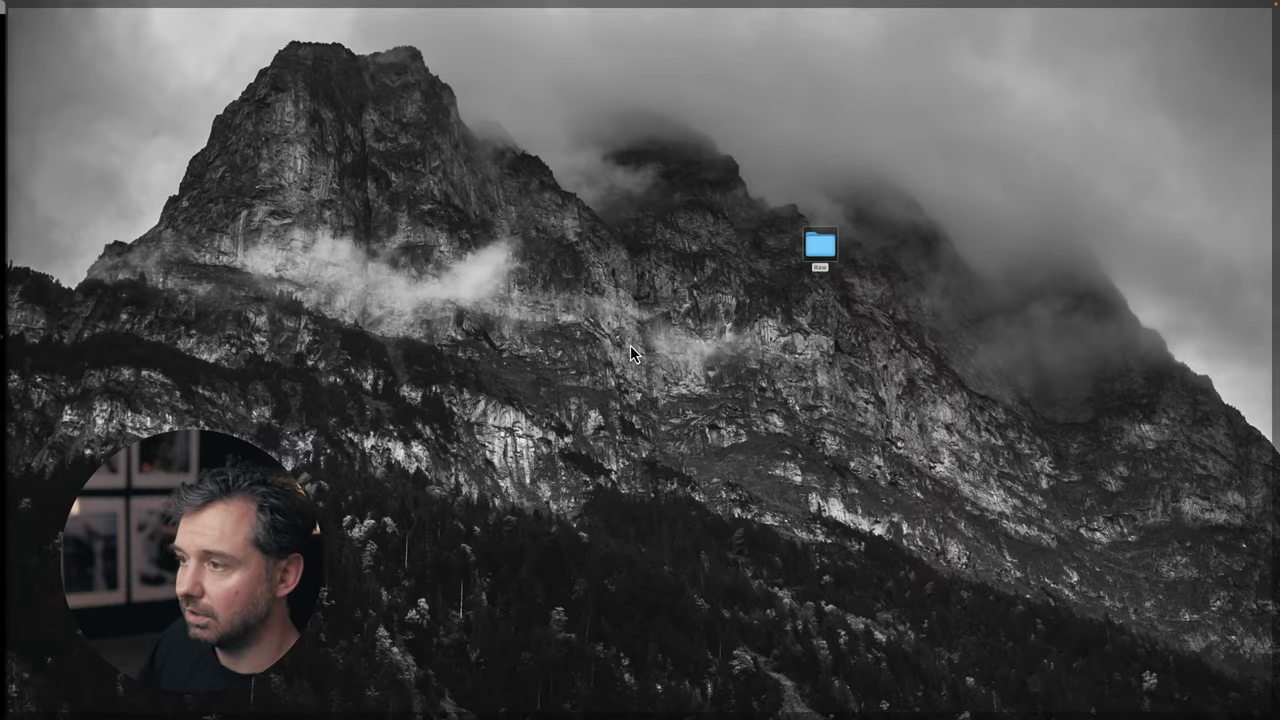
{"action": "double_click", "coordinate": [820, 245]}
{"action": "left_click", "coordinate": [416, 196]}
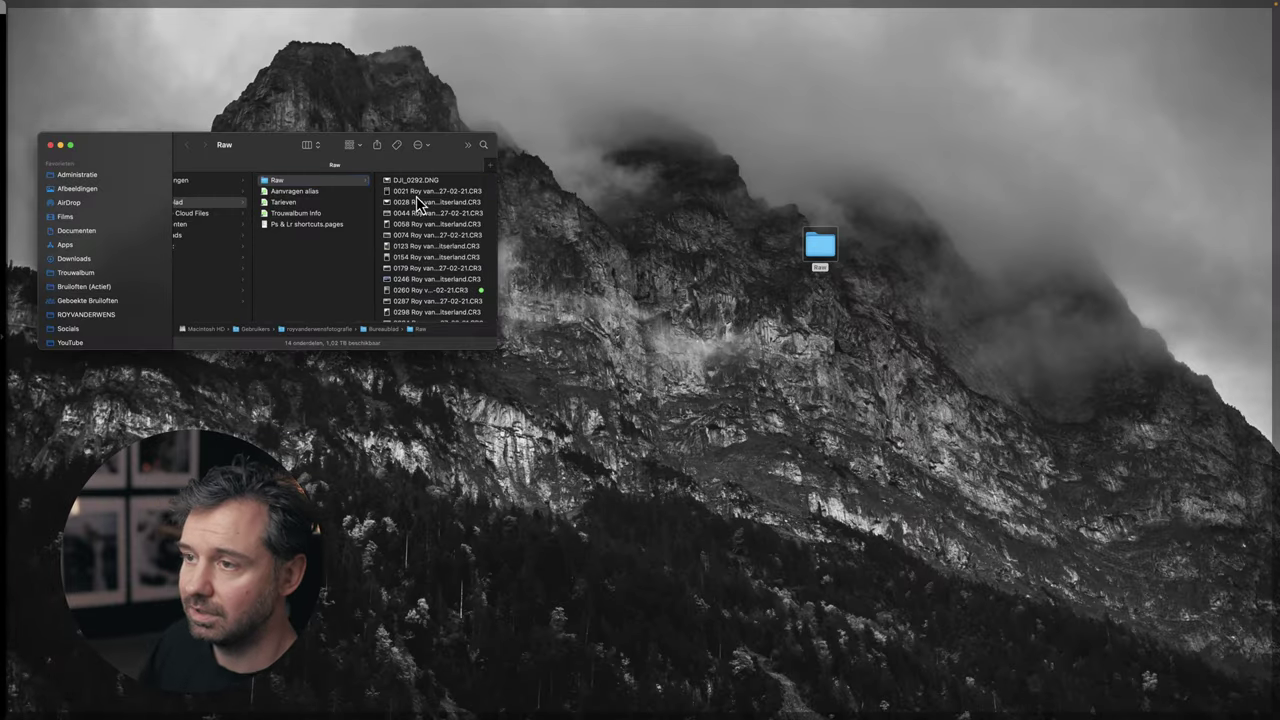
{"action": "key", "text": "super+a"}
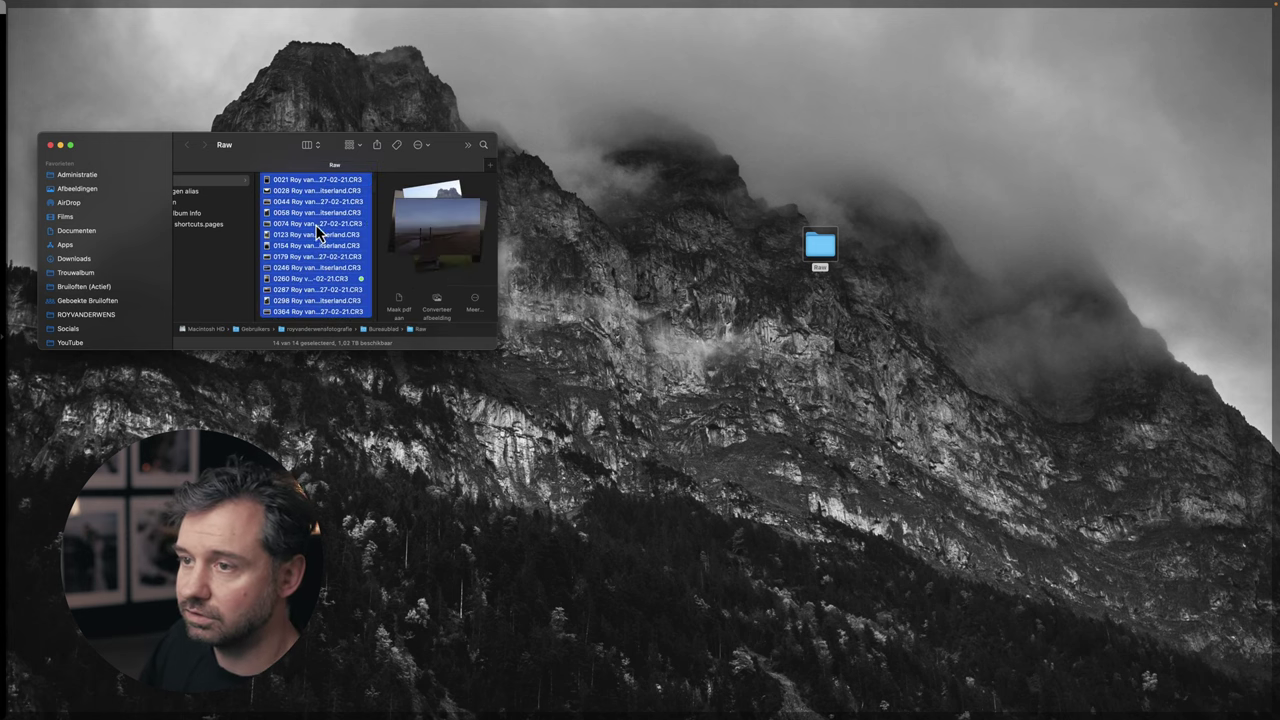
{"action": "left_click_drag", "start_coordinate": [319, 222], "coordinate": [838, 280]}
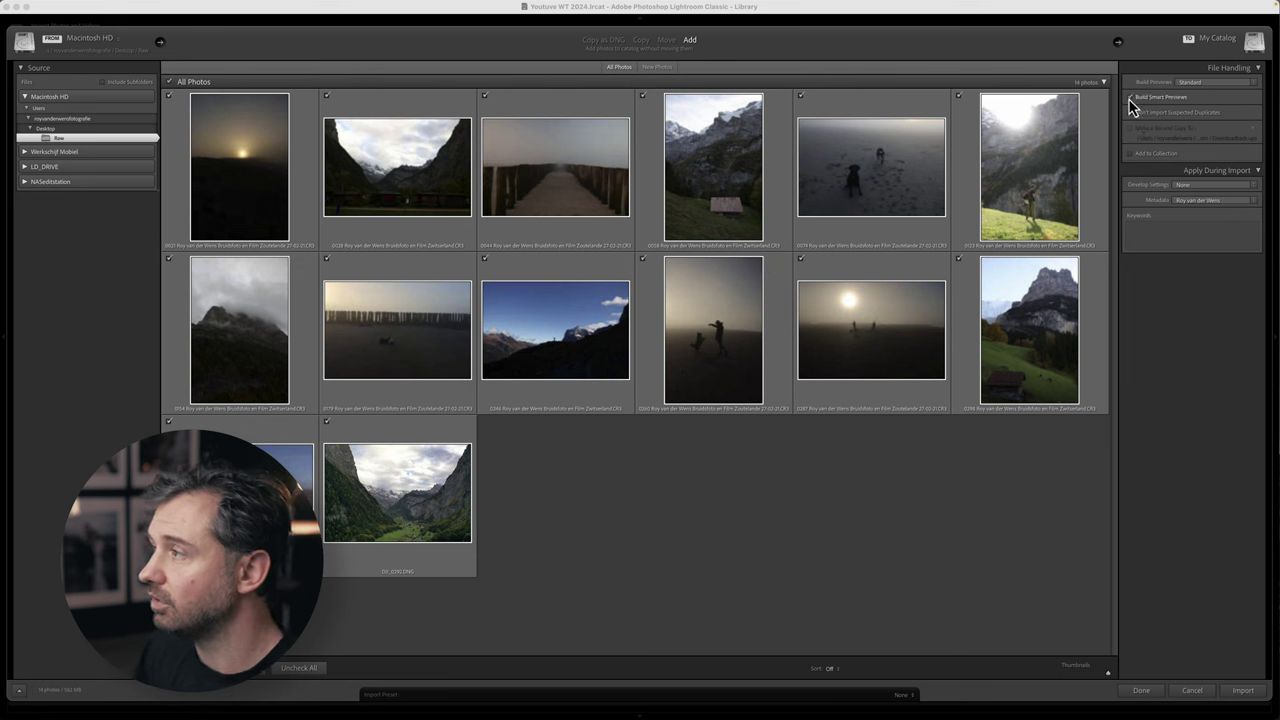
Set the import to add the photos to the YT 2024 WT collection.
{"action": "left_click", "coordinate": [1158, 154]}
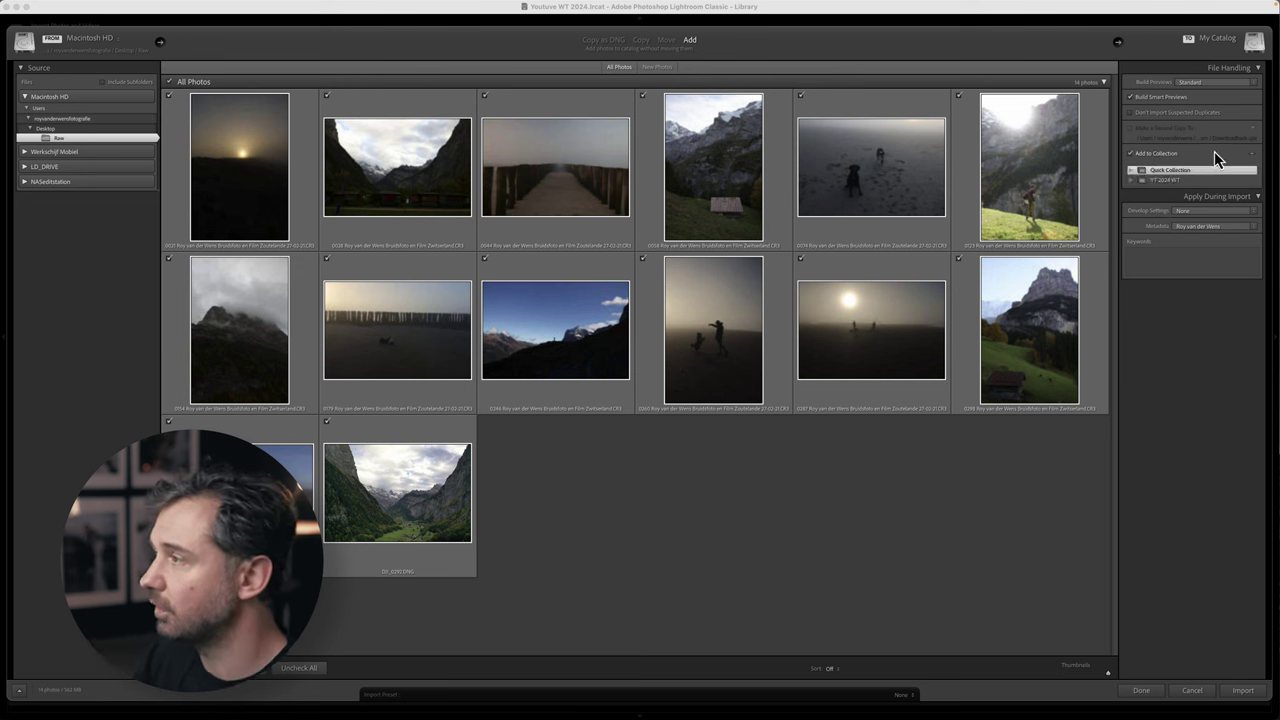
{"action": "left_click", "coordinate": [1165, 181]}
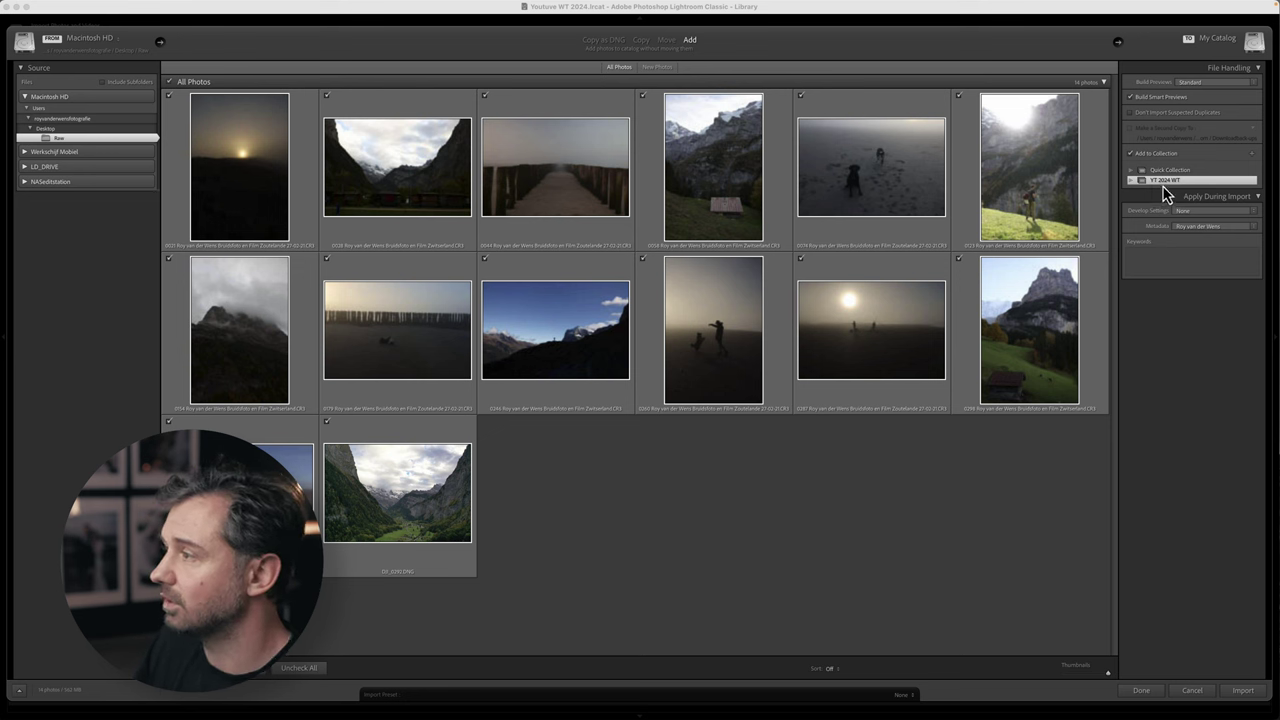
{"action": "left_click", "coordinate": [1195, 218]}
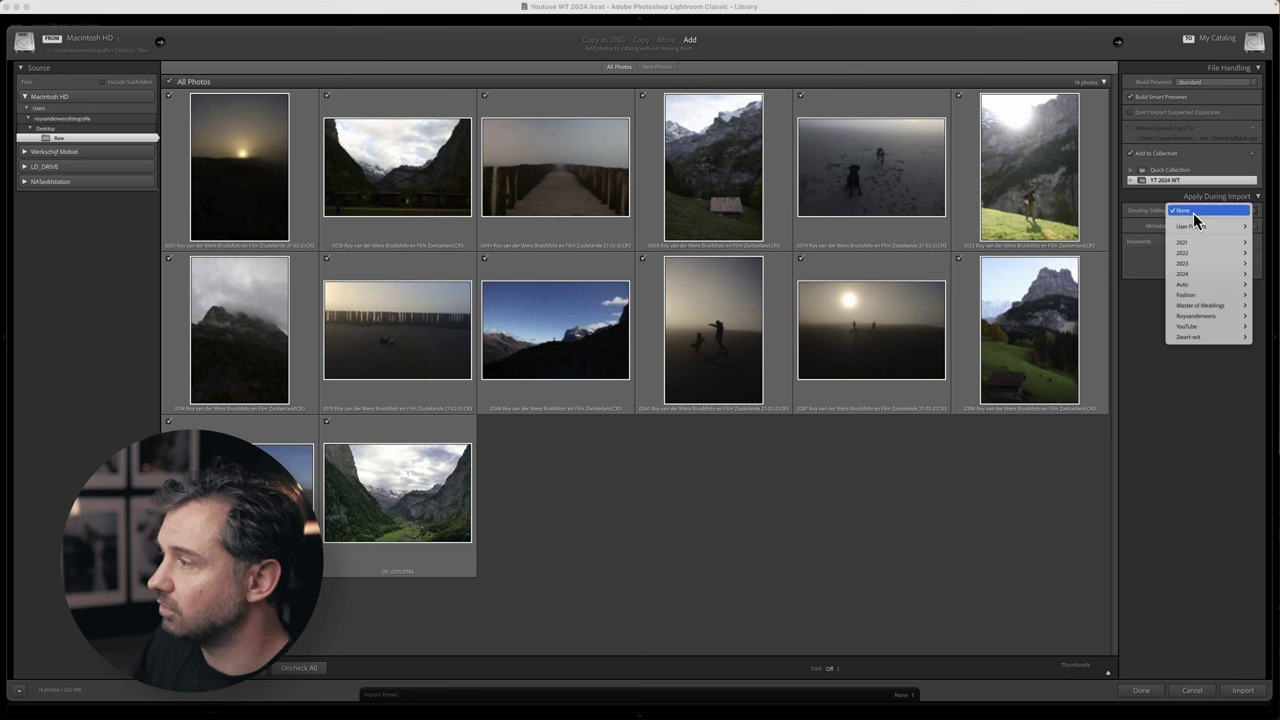
{"action": "mouse_move", "coordinate": [1195, 251]}
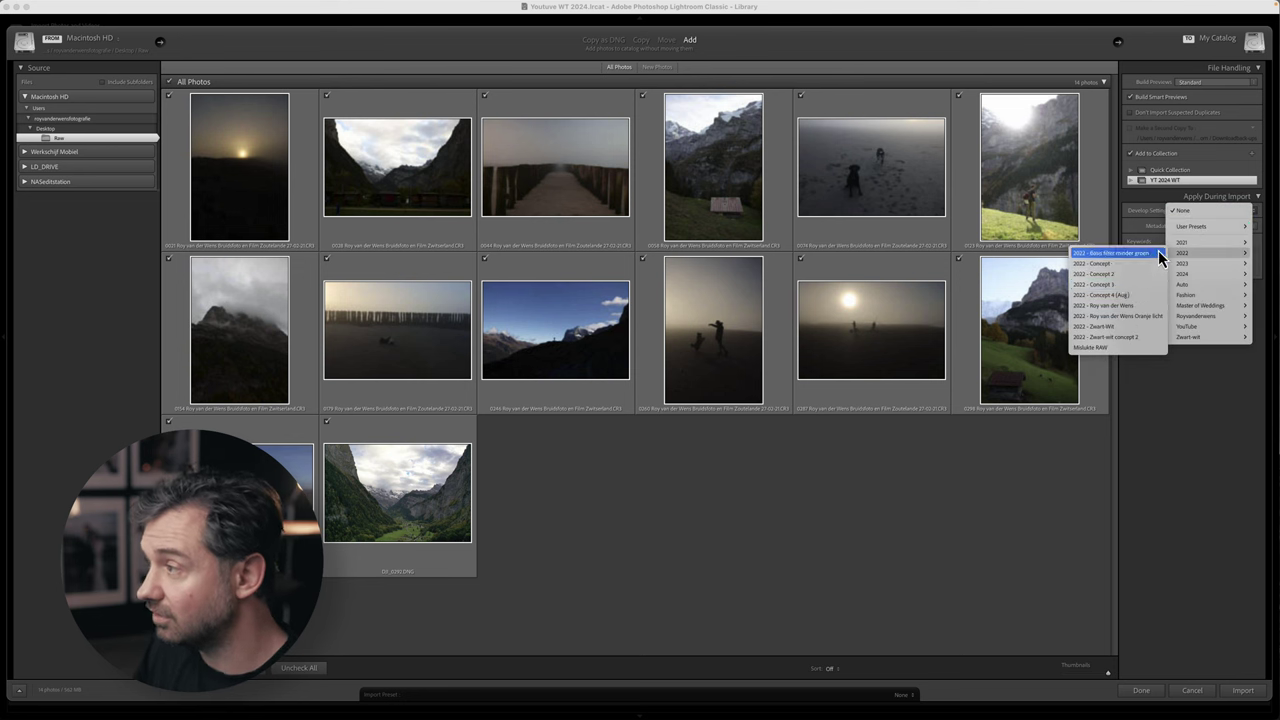
{"action": "left_click", "coordinate": [1147, 320]}
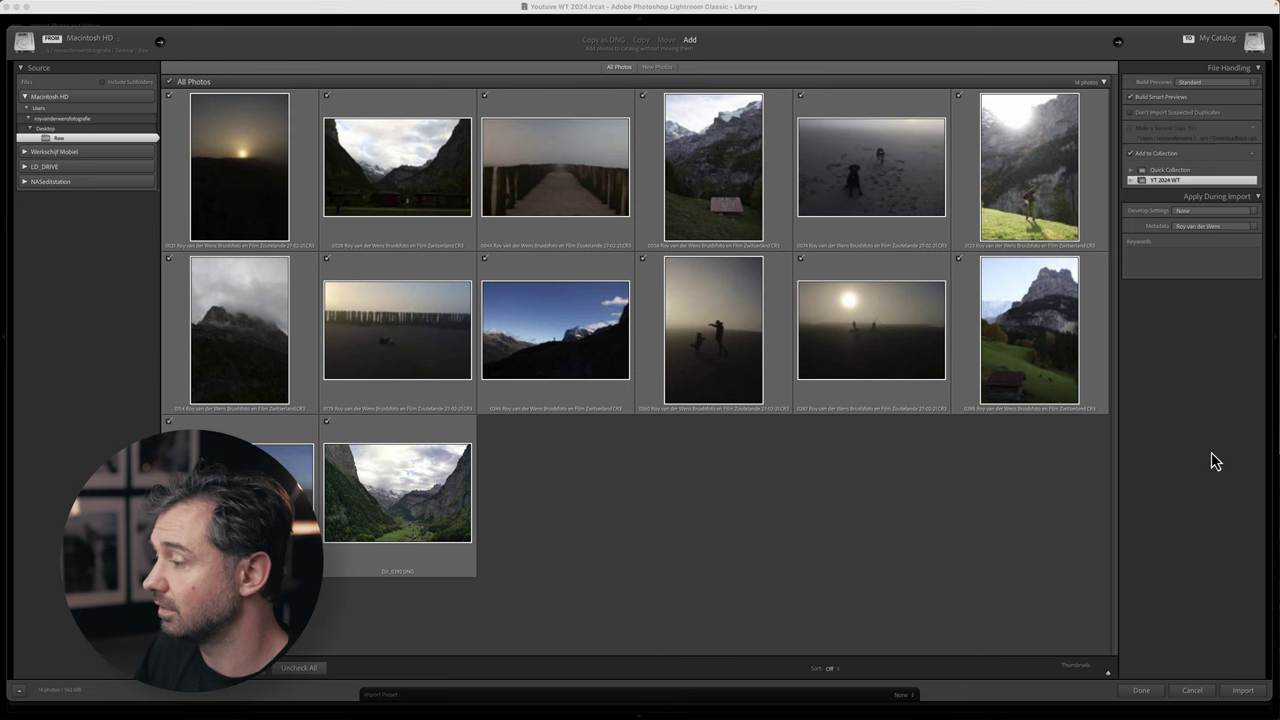
Import the checked photos into the catalog and disable address lookup.
{"action": "left_click", "coordinate": [1243, 691]}
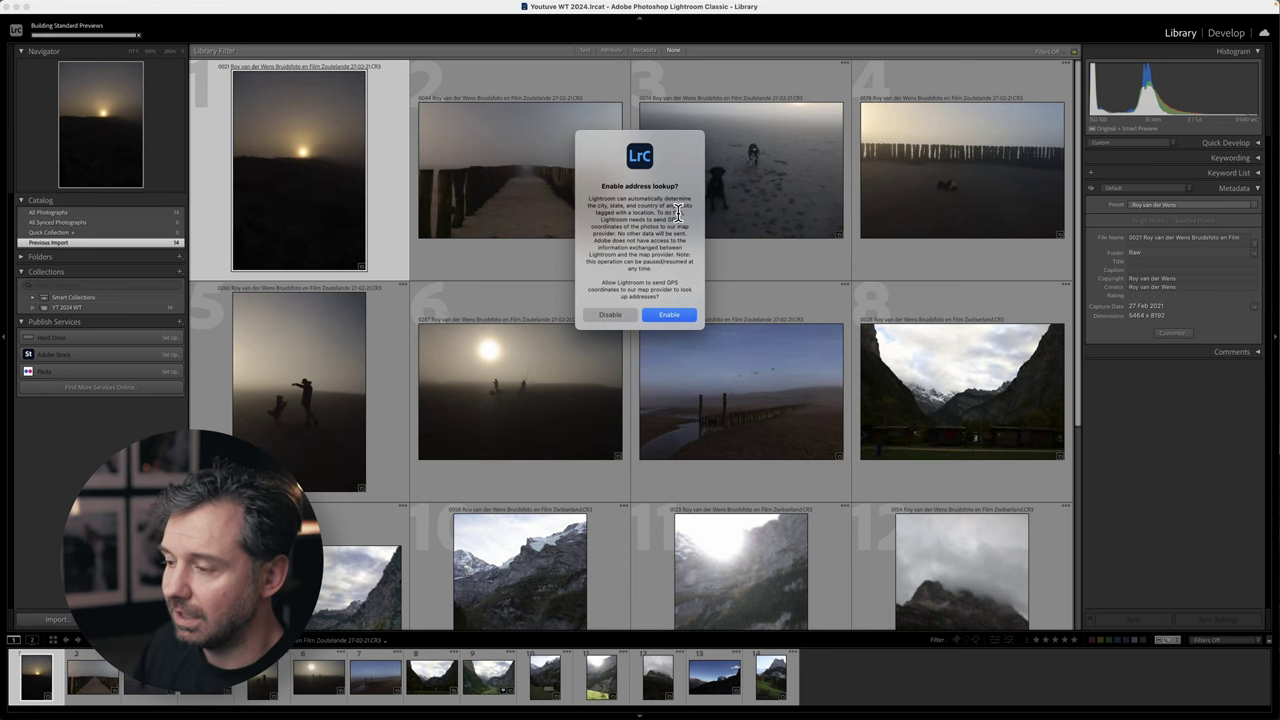
{"action": "left_click", "coordinate": [606, 316]}
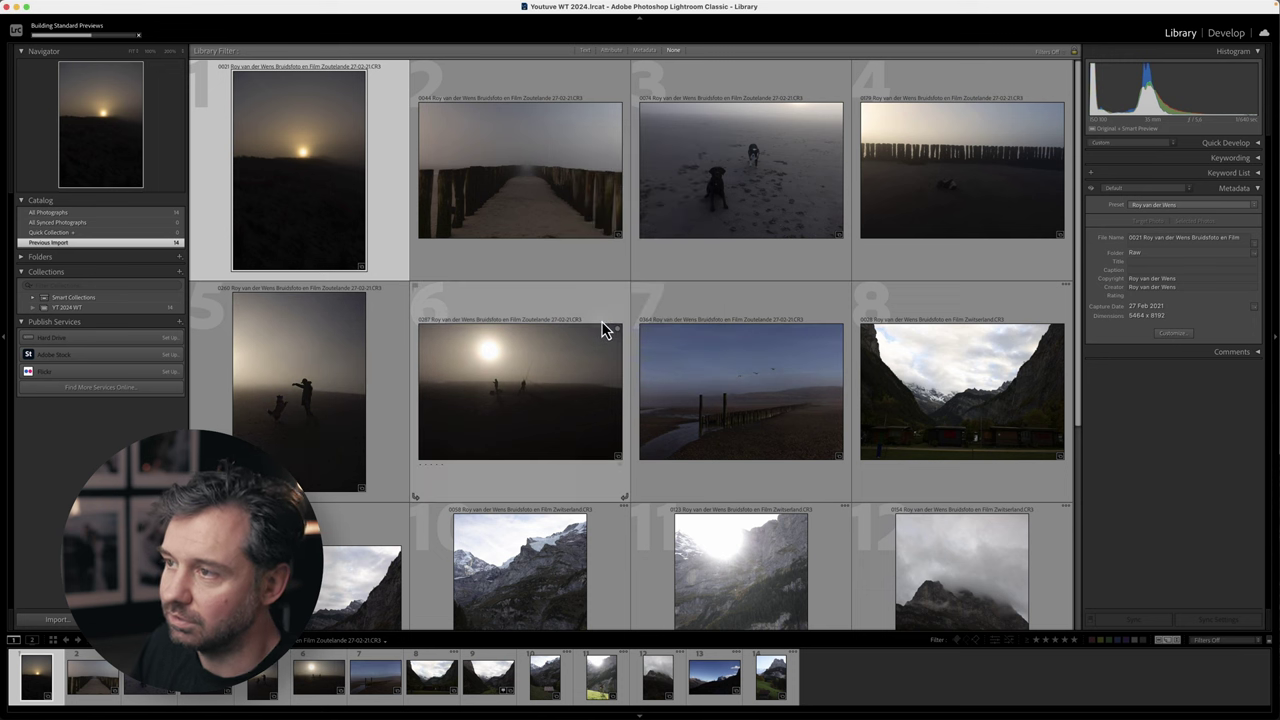
{"action": "left_click", "coordinate": [16, 30]}
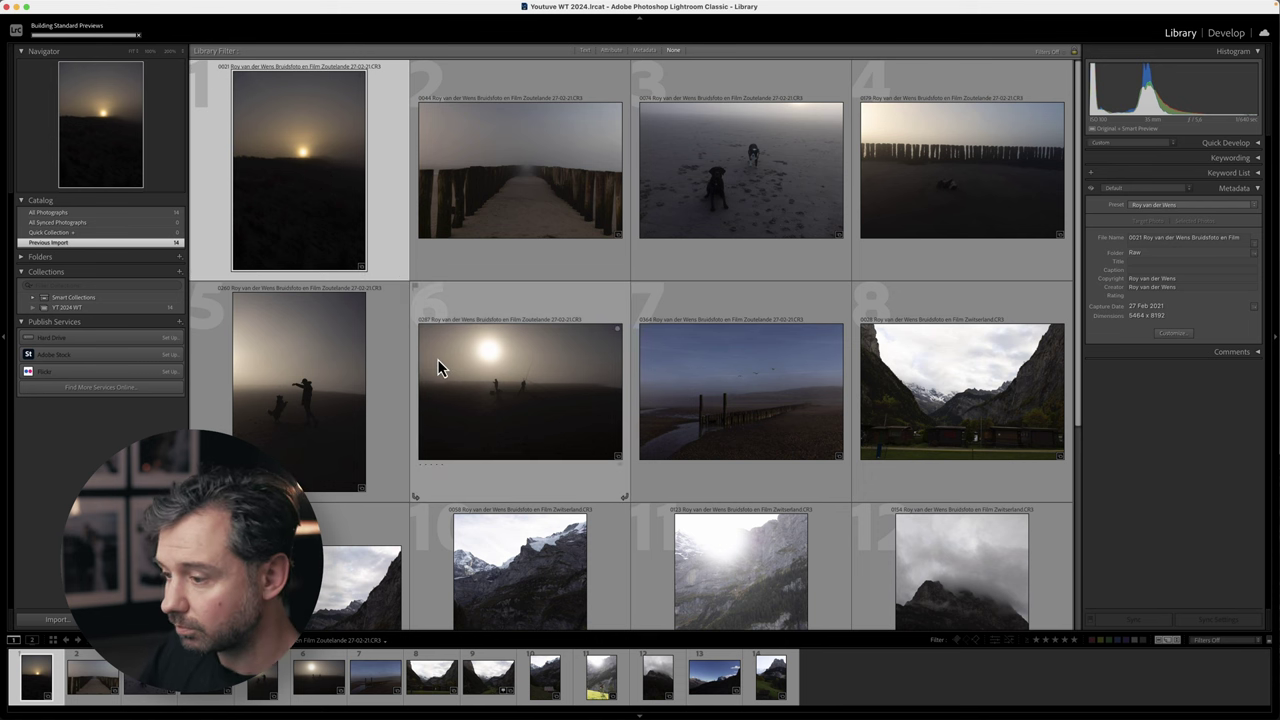
Look through the imported beach and mountain photos in the Library grid.
{"action": "mouse_move", "coordinate": [437, 359]}
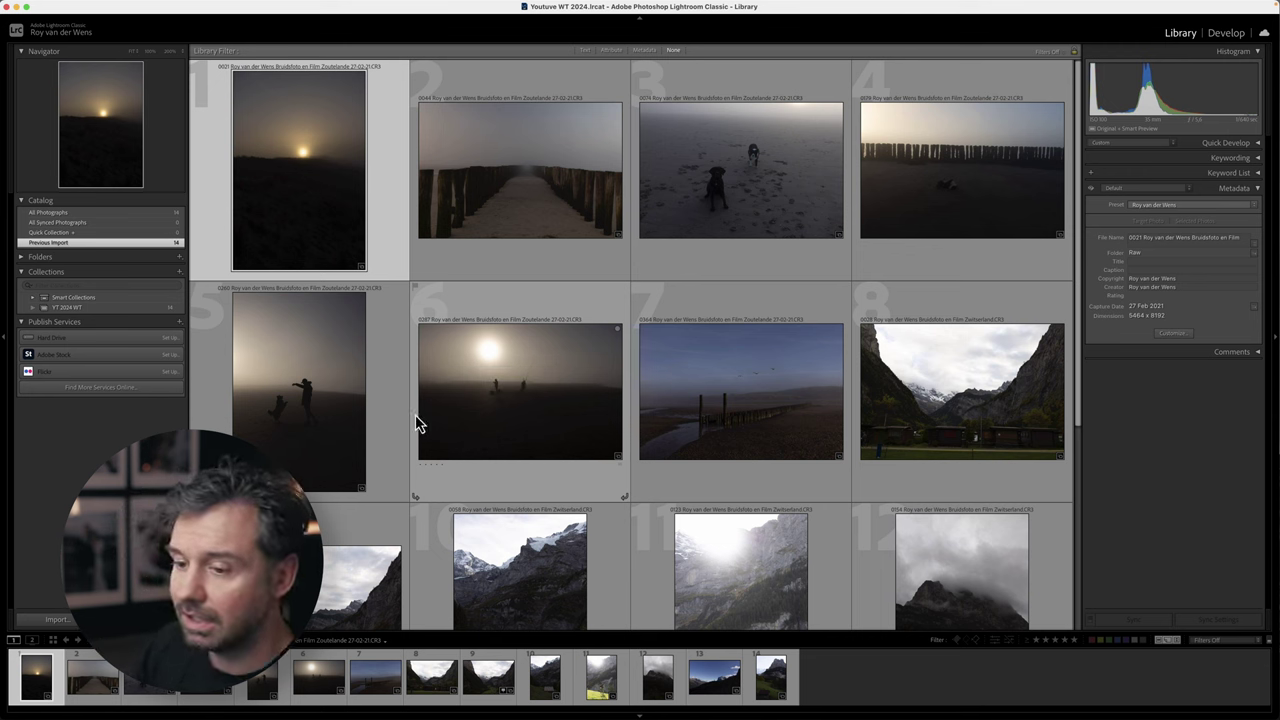
{"action": "key", "text": "Right"}
{"action": "key", "text": "Right"}
{"action": "key", "text": "Right"}
{"action": "key", "text": "Right"}
{"action": "key", "text": "Right"}
{"action": "key", "text": "Right"}
{"action": "key", "text": "Right"}
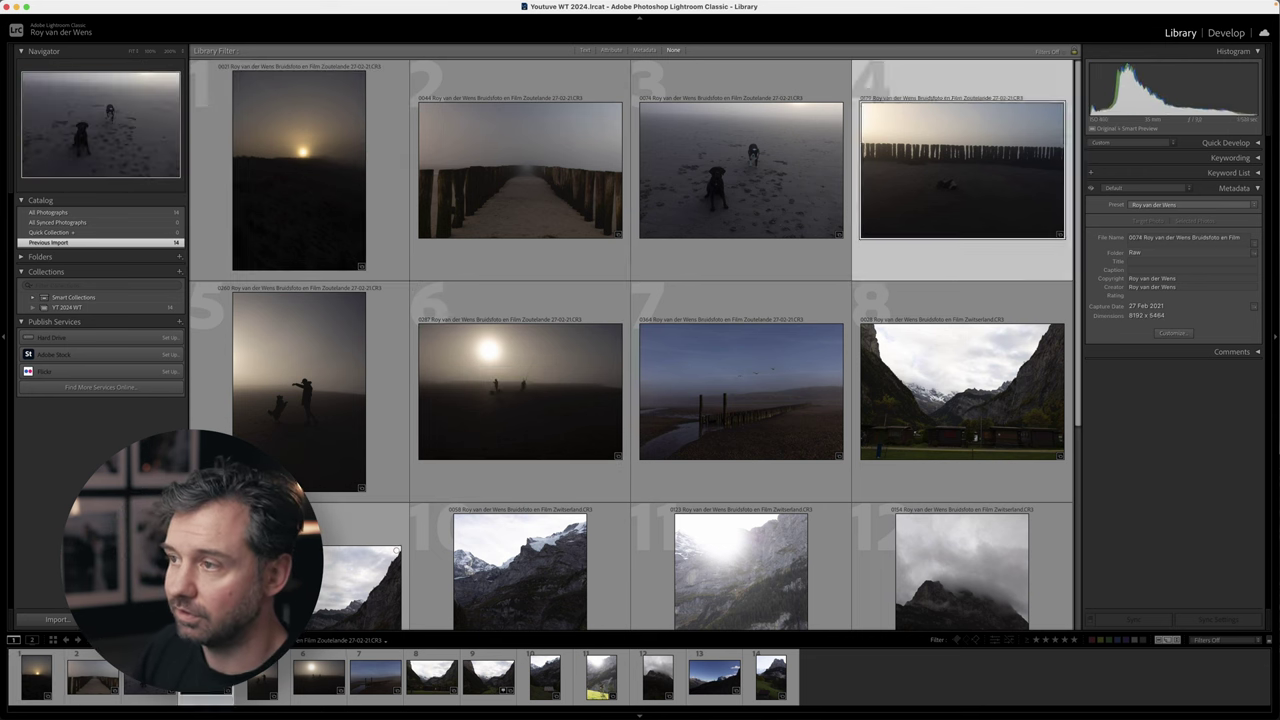
{"action": "key", "text": "Left"}
{"action": "key", "text": "Left"}
{"action": "key", "text": "Down"}
{"action": "key", "text": "Right"}
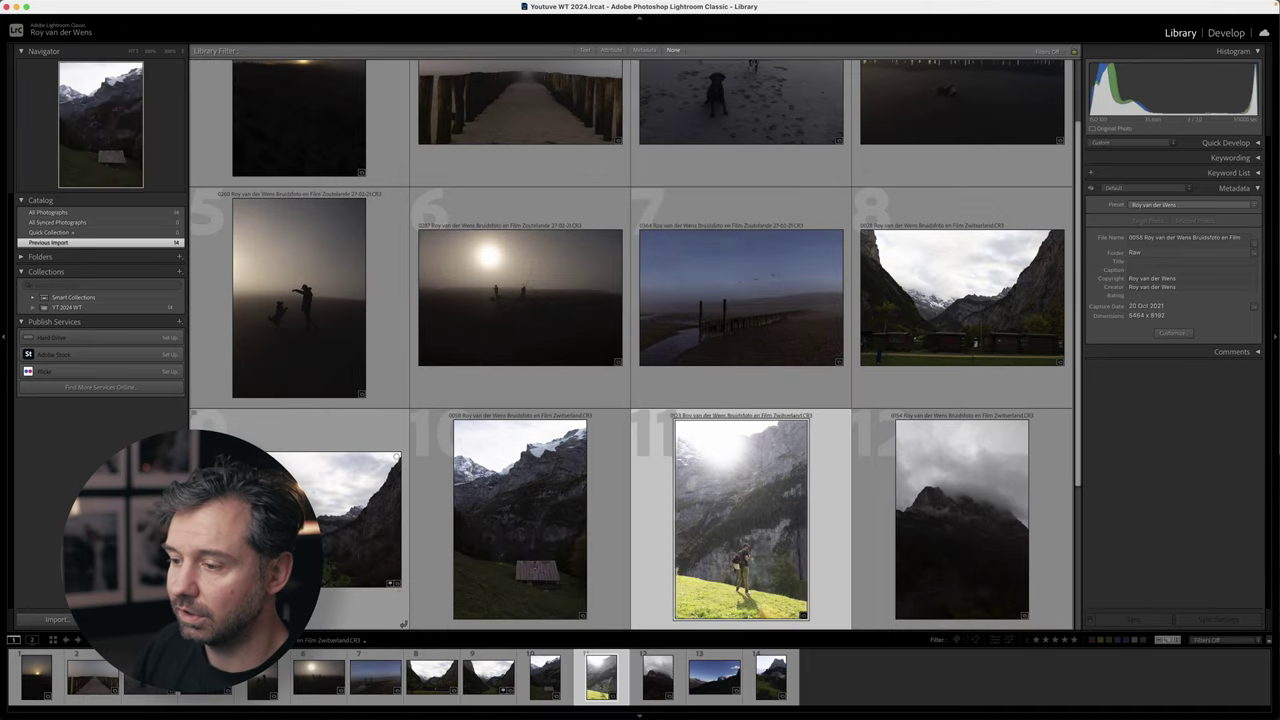
{"action": "key", "text": "Up"}
{"action": "key", "text": "Right"}
{"action": "key", "text": "Left"}
{"action": "key", "text": "Left"}
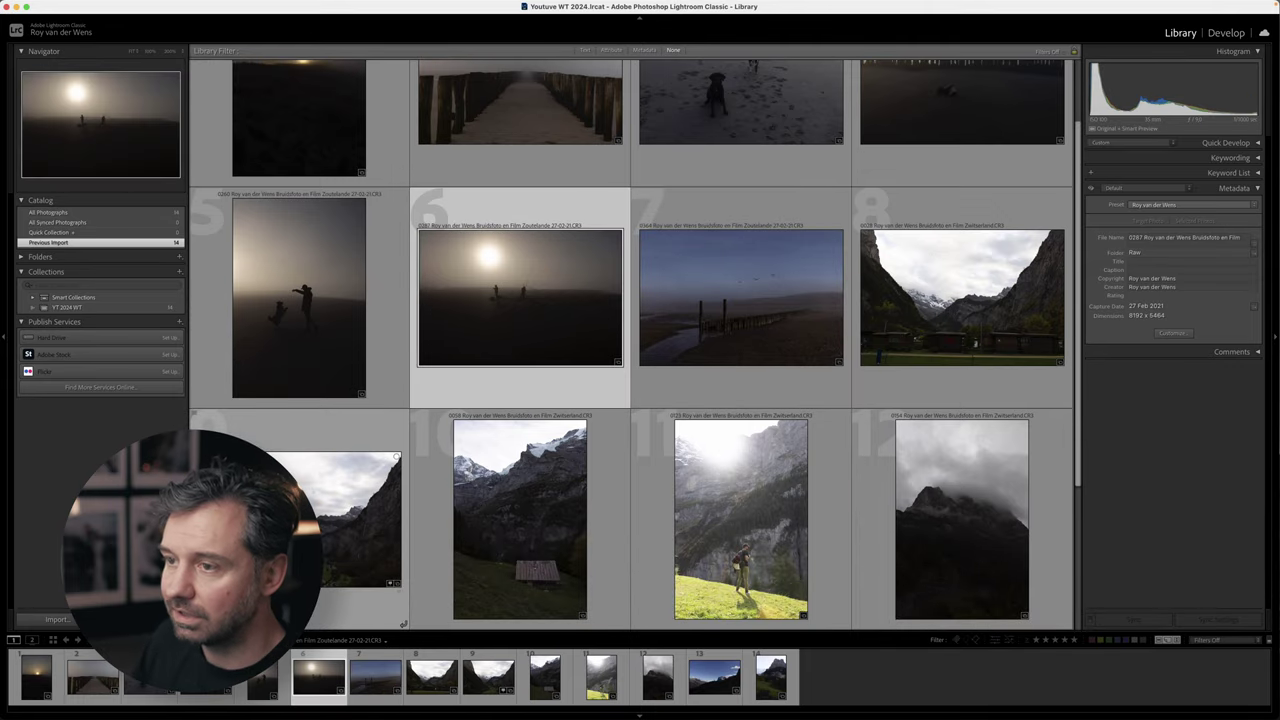
{"action": "scroll", "coordinate": [451, 375], "scroll_direction": "up", "scroll_amount": 2}
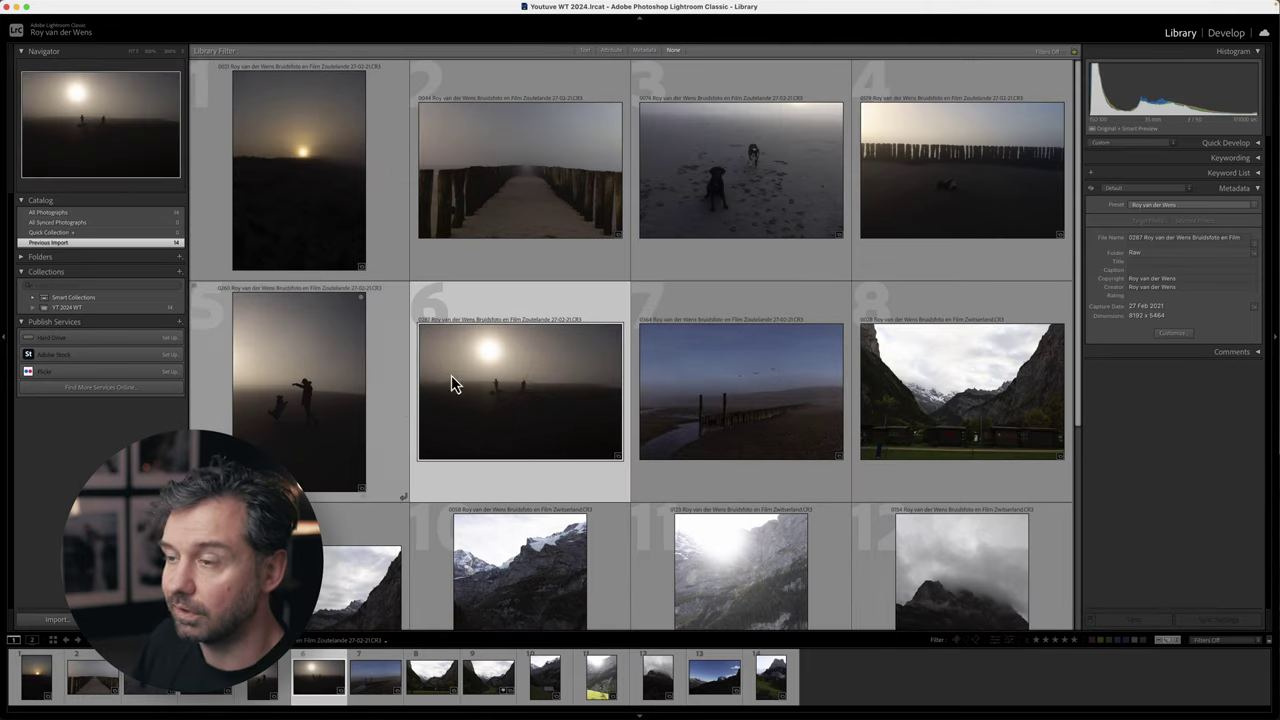
{"action": "left_click", "coordinate": [571, 186]}
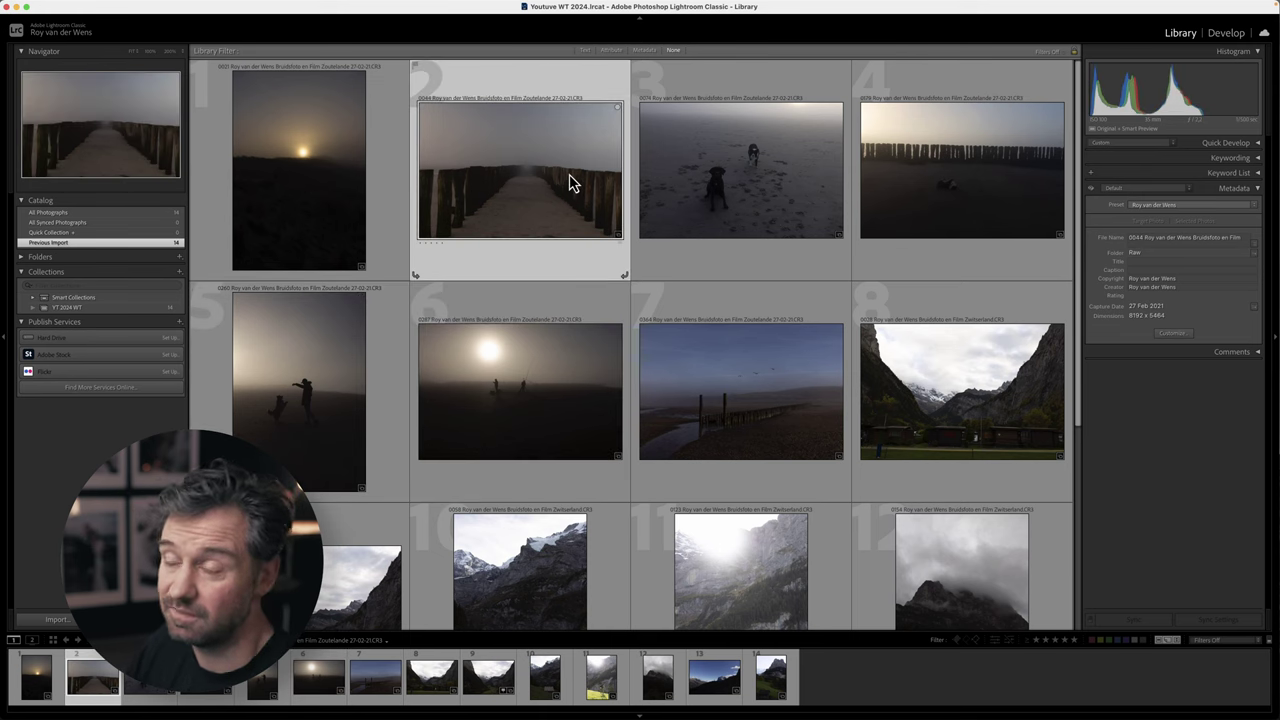
{"action": "key", "text": "Down"}
{"action": "scroll", "coordinate": [507, 289], "scroll_direction": "down", "scroll_amount": 1}
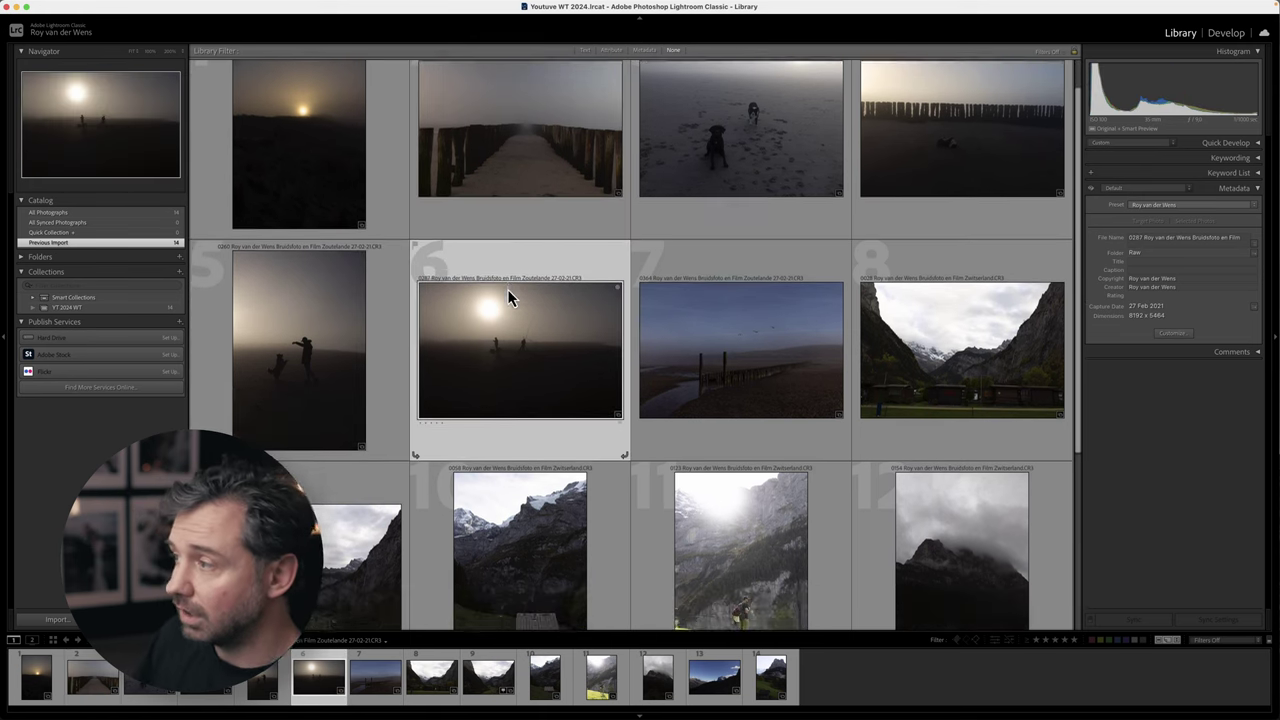
Open the foggy beach photo with the low sun in the Develop module and list the 2024 presets.
{"action": "scroll", "coordinate": [560, 260], "scroll_direction": "up", "scroll_amount": 1}
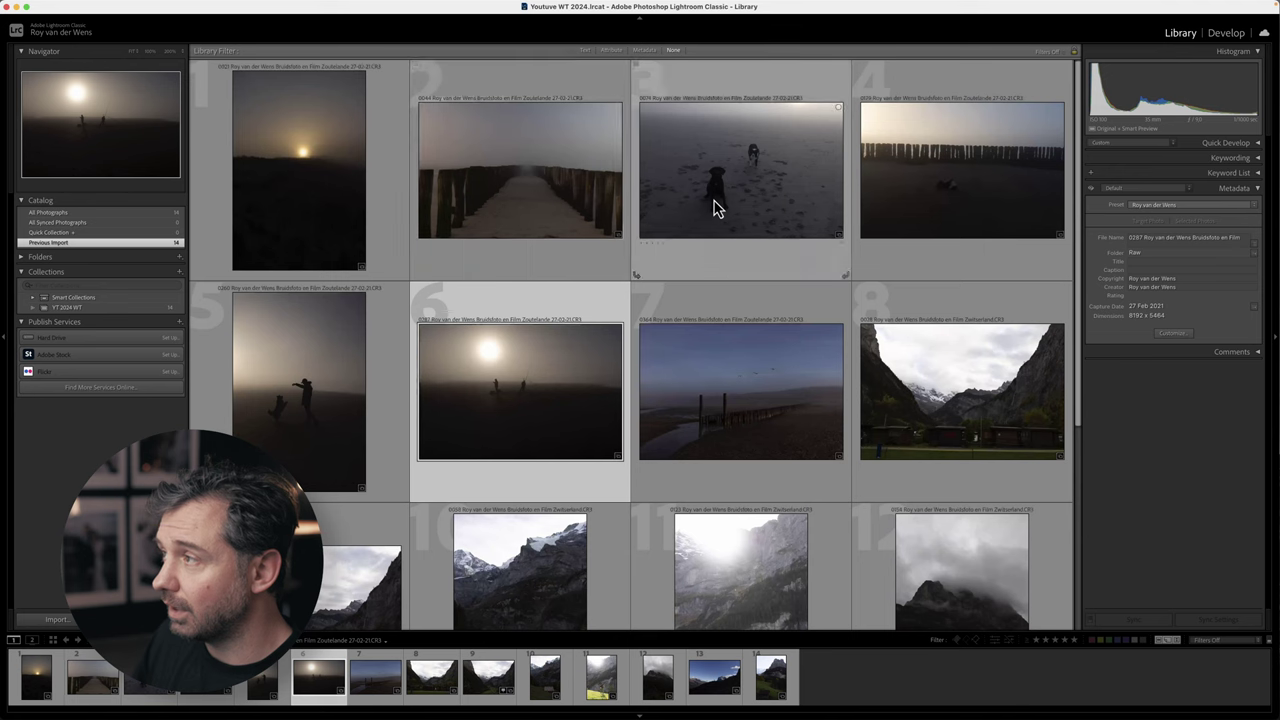
{"action": "left_click", "coordinate": [1222, 38]}
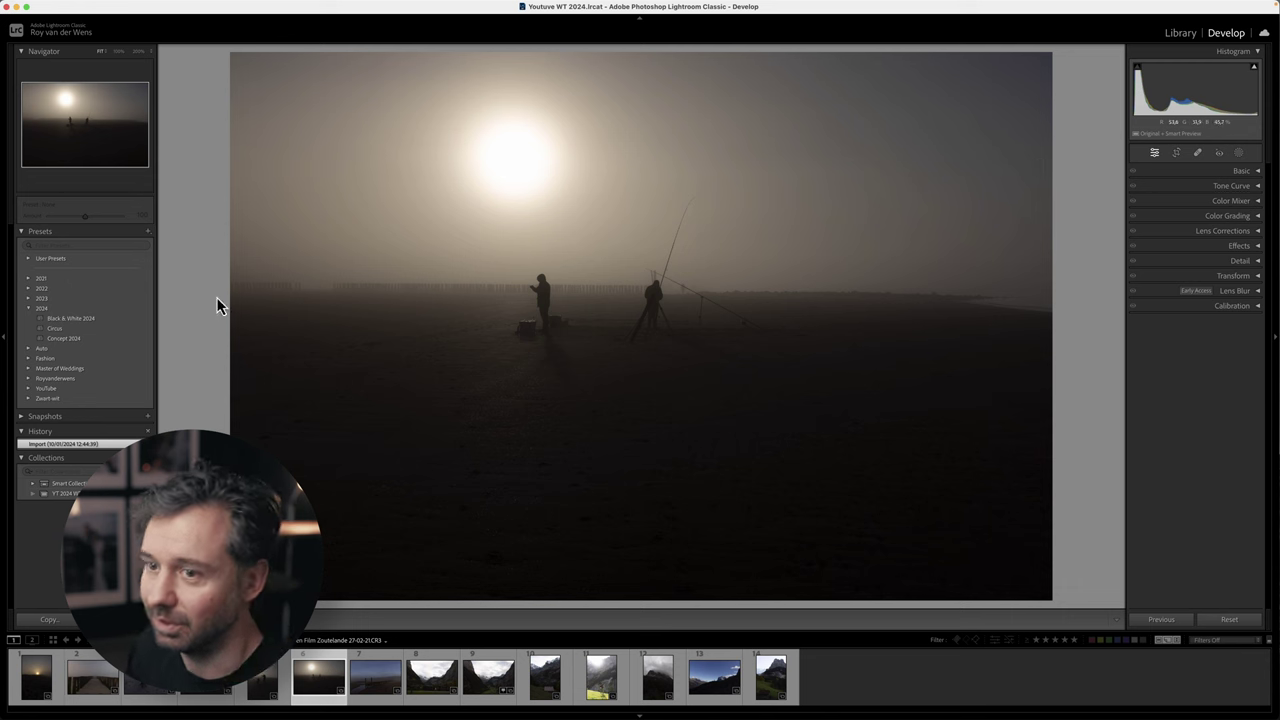
{"action": "left_click", "coordinate": [29, 309]}
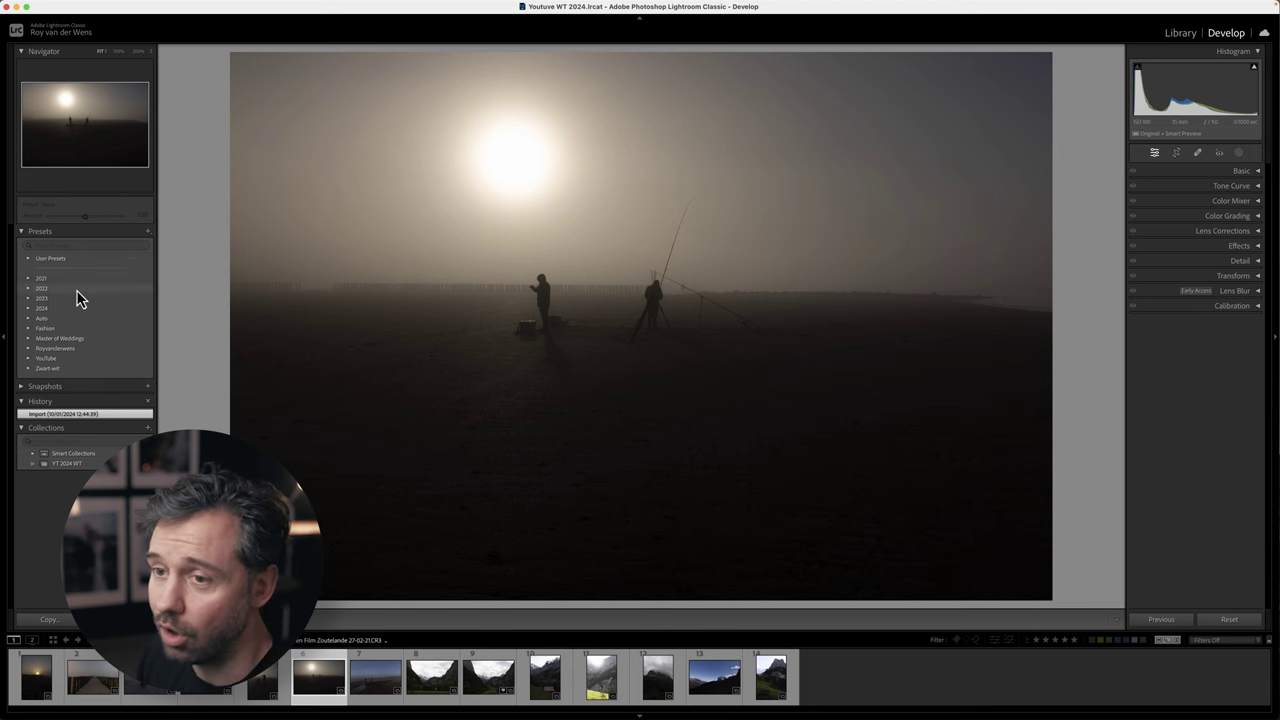
{"action": "left_click", "coordinate": [28, 309]}
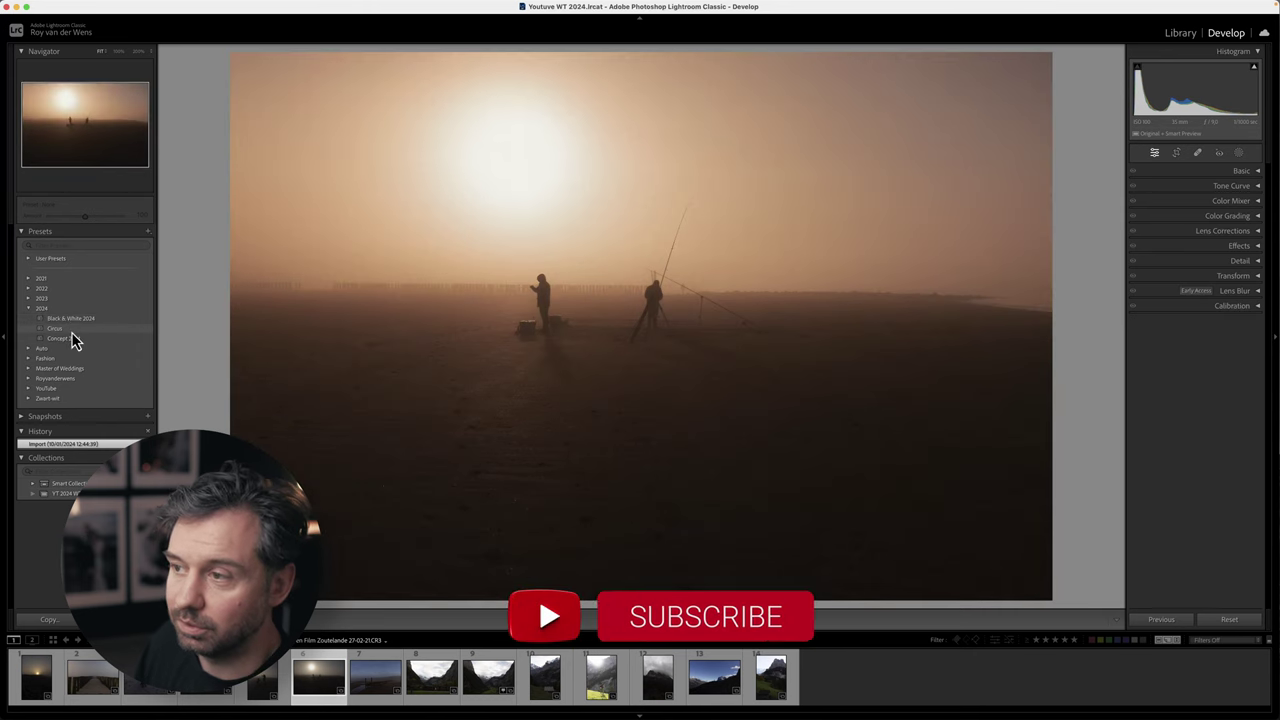
Try the Circus preset on the foggy beach photo and Concept 2024 on the hiker photo, undoing each preset.
{"action": "left_click", "coordinate": [72, 330]}
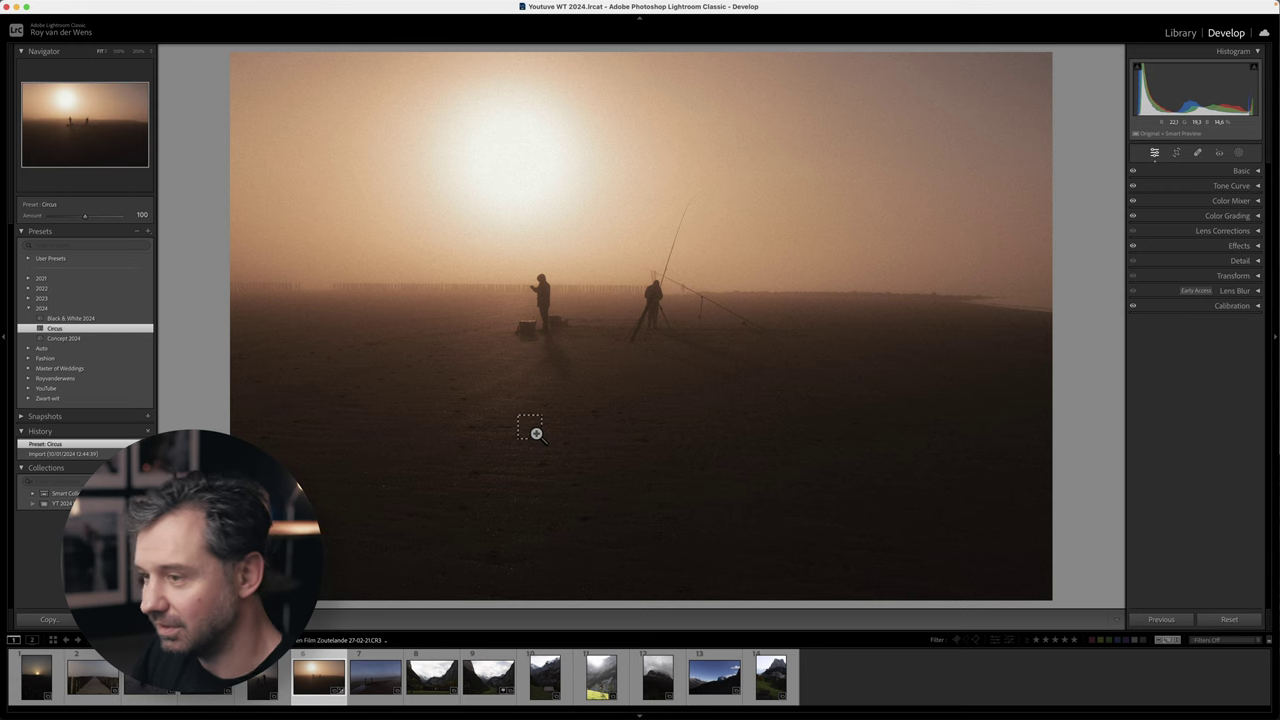
{"action": "key", "text": "super+z"}
{"action": "left_click", "coordinate": [601, 677]}
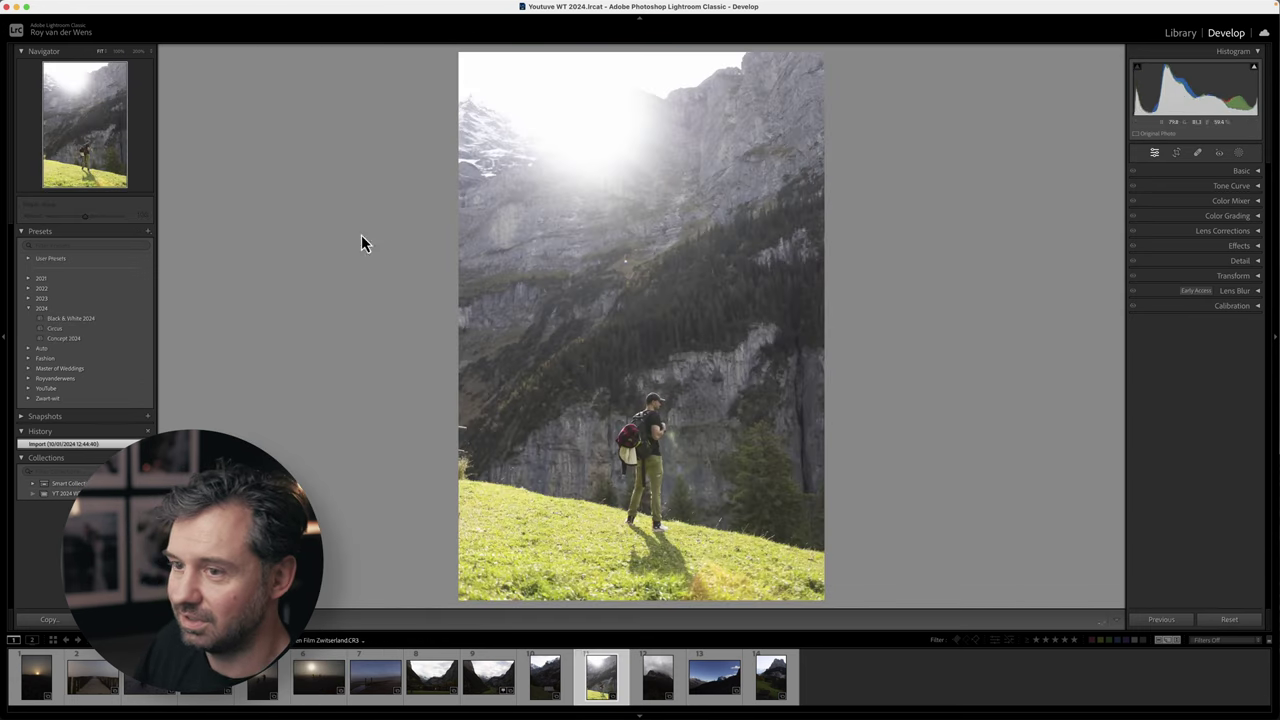
{"action": "left_click", "coordinate": [66, 338]}
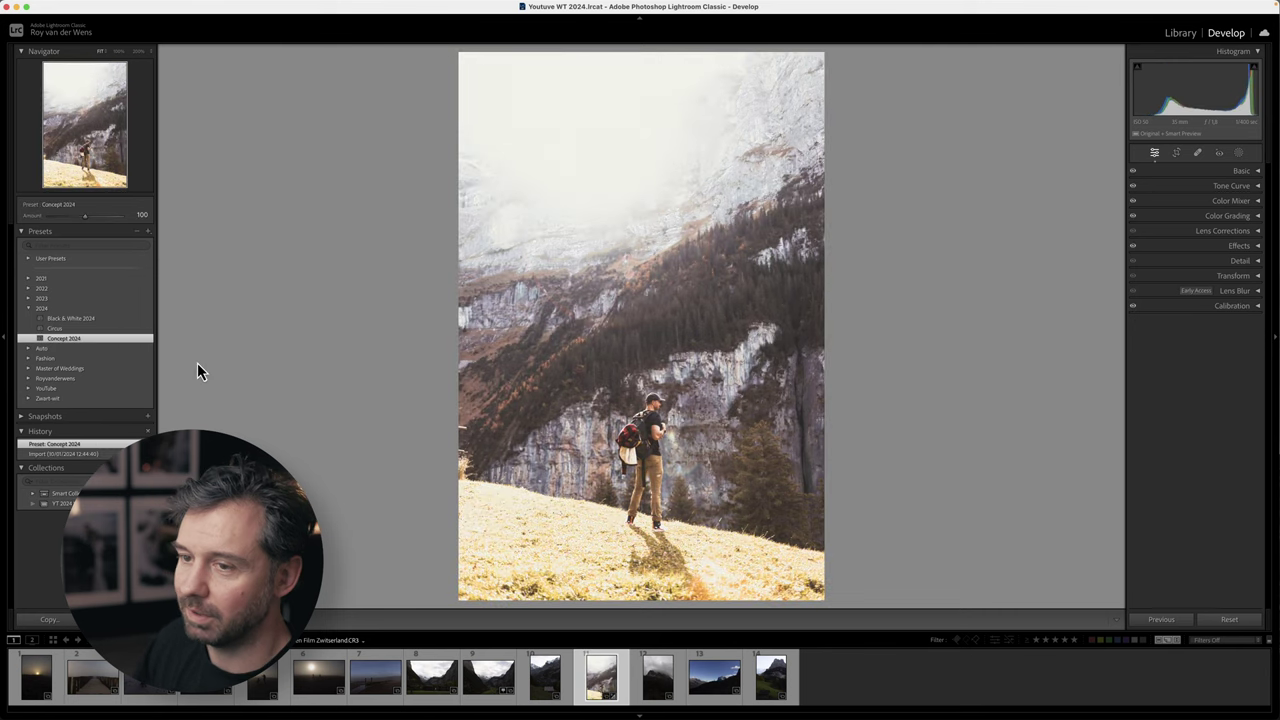
{"action": "key", "text": "super+z"}
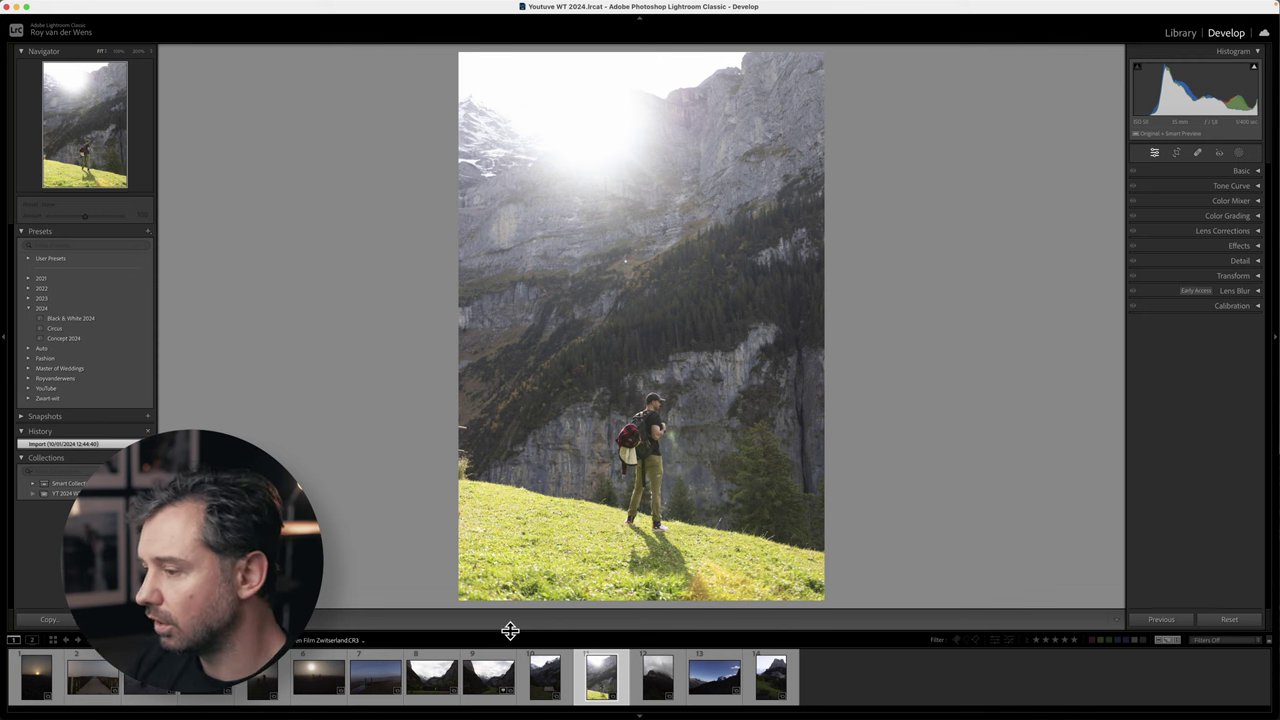
Select the photo of the sand path between wooden posts and raise its exposure to +1.54 using the histogram.
{"action": "left_click", "coordinate": [487, 688]}
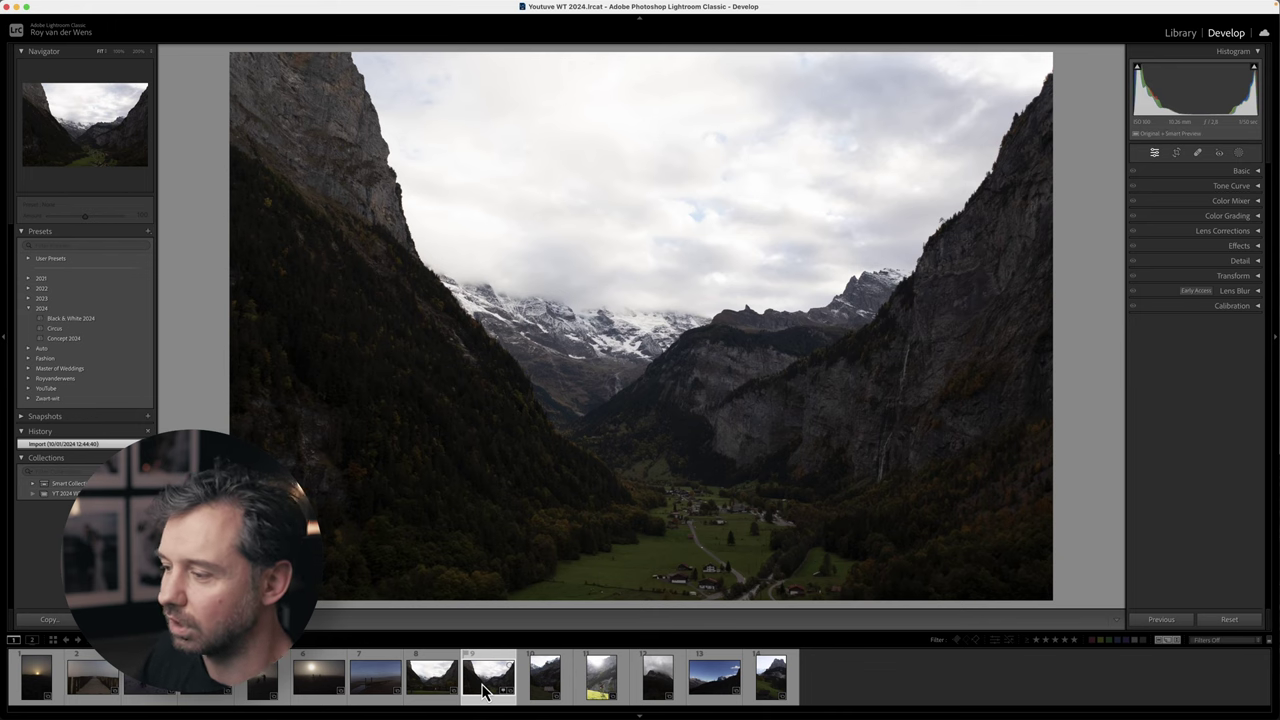
{"action": "left_click", "coordinate": [728, 686]}
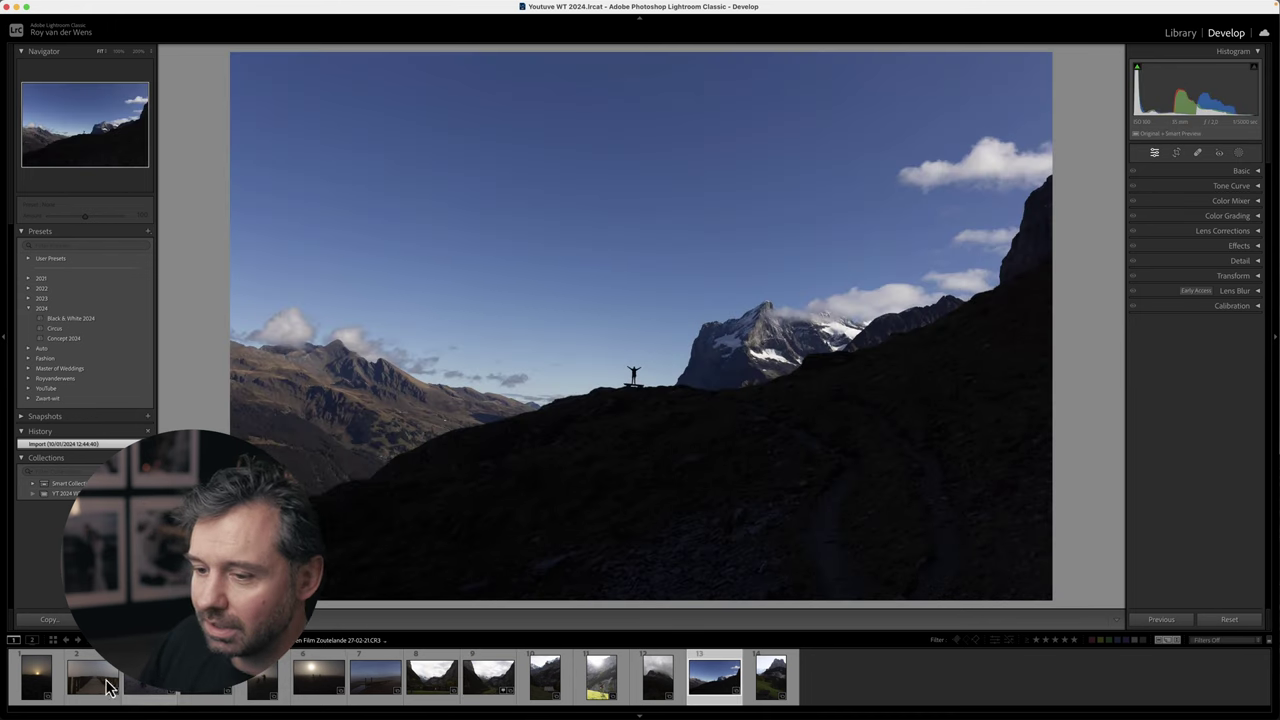
{"action": "left_click", "coordinate": [105, 684]}
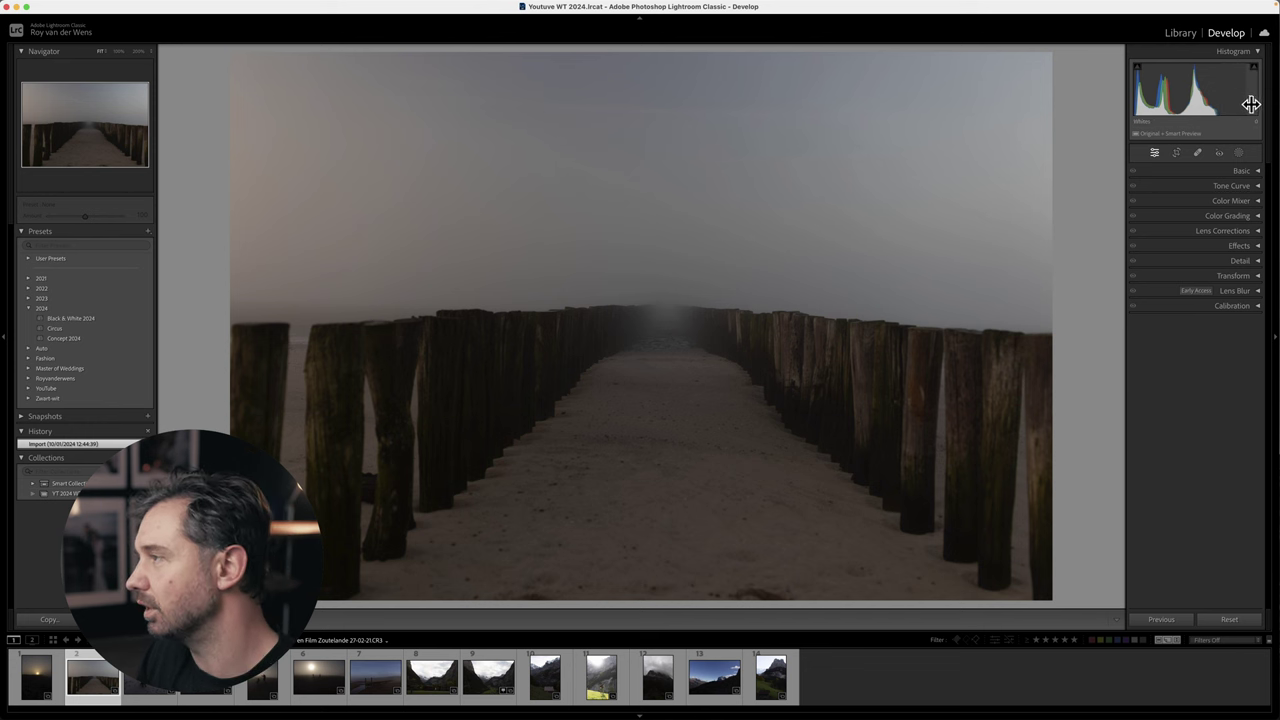
{"action": "left_click_drag", "start_coordinate": [1207, 103], "coordinate": [1249, 100]}
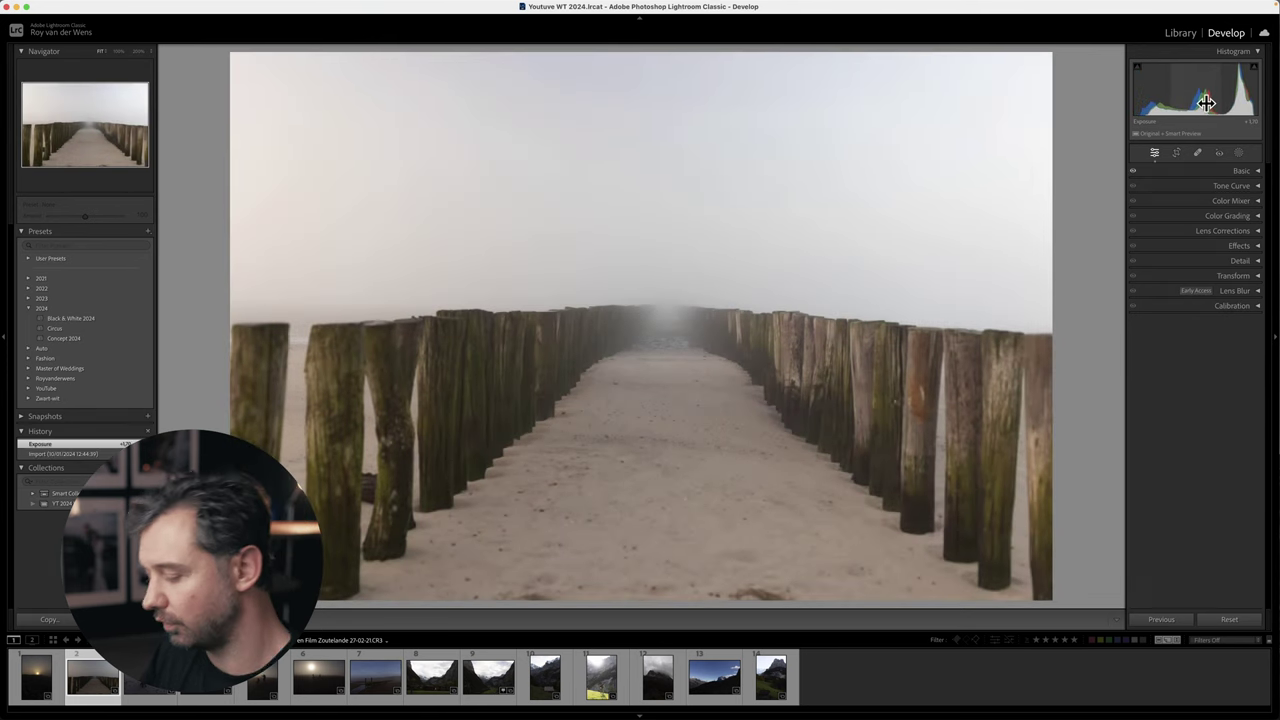
{"action": "key", "text": "super+z"}
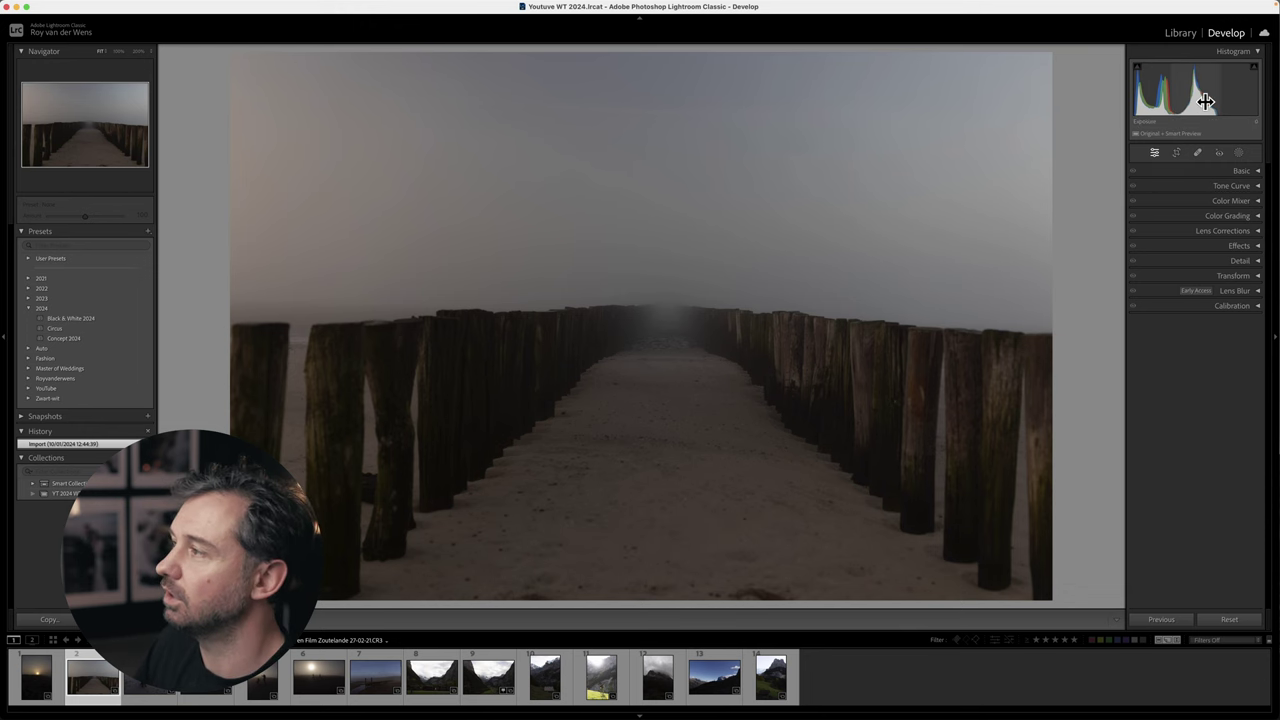
{"action": "left_click_drag", "start_coordinate": [1206, 101], "coordinate": [1238, 95]}
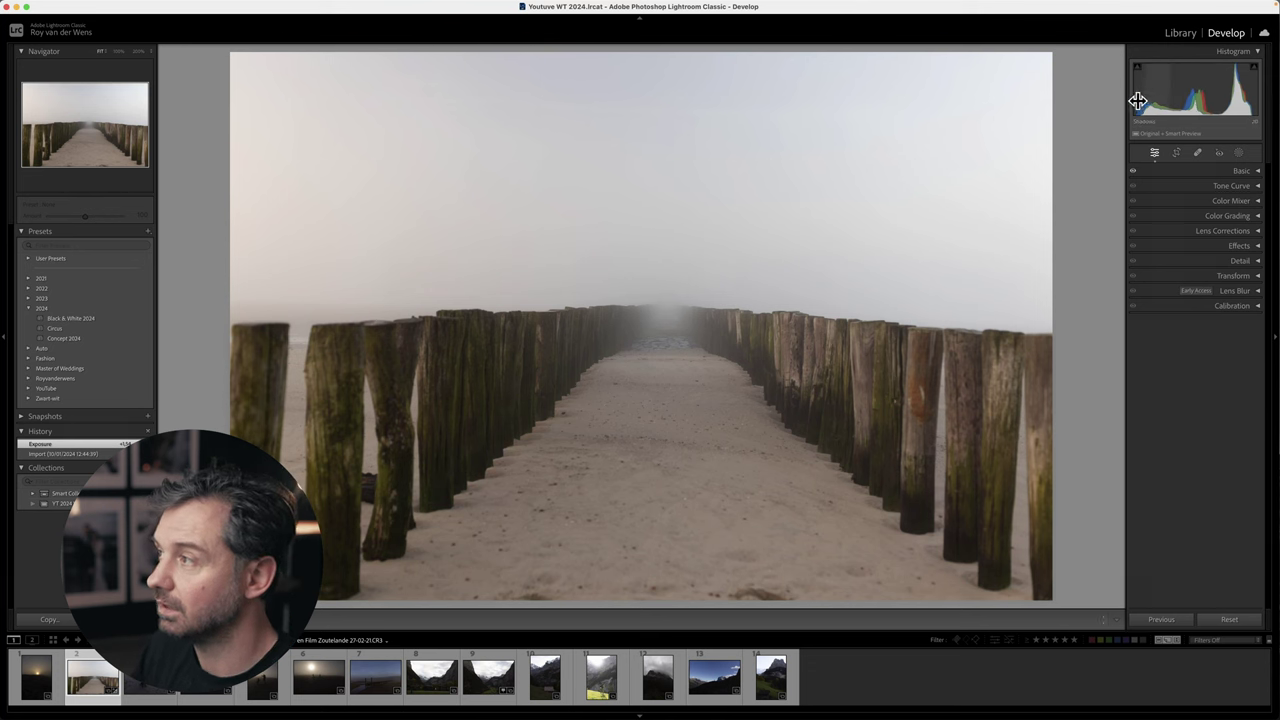
Set the wooden-posts photo's shadows to -40, blacks to -24, highlights to +33 and whites to +40 using the histogram.
{"action": "left_click_drag", "start_coordinate": [1149, 101], "coordinate": [1150, 100]}
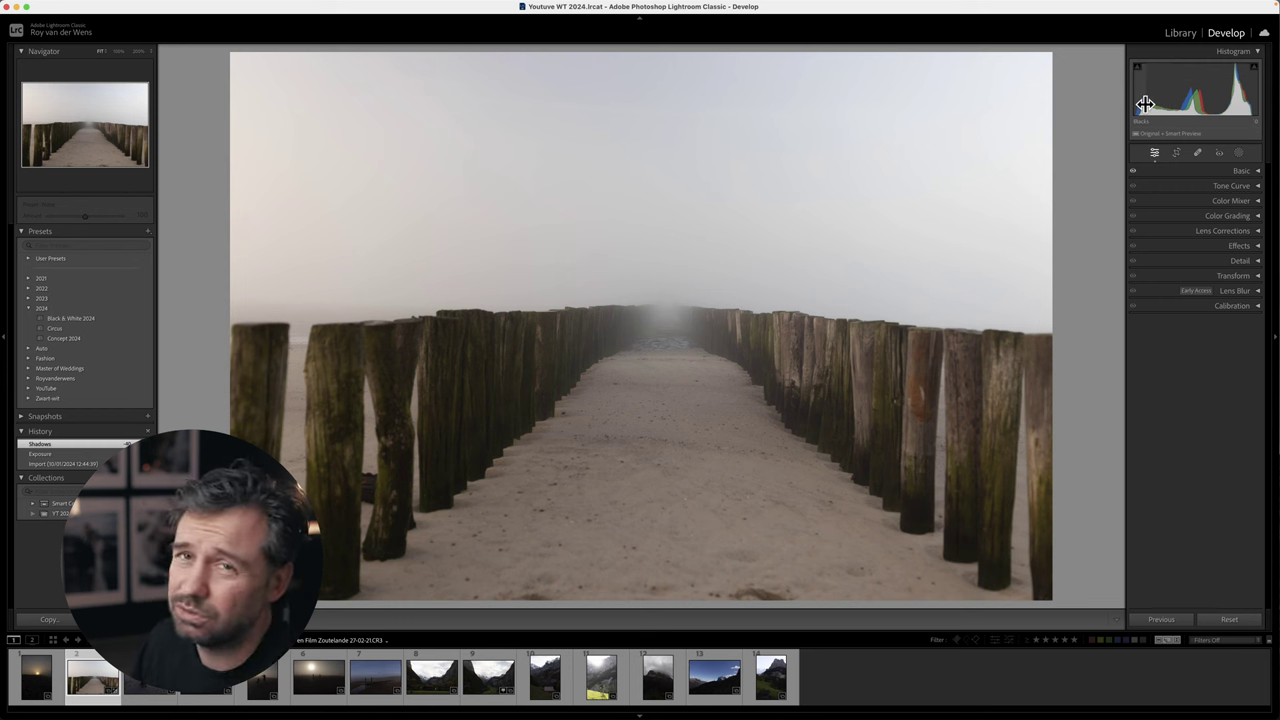
{"action": "left_click_drag", "start_coordinate": [1136, 107], "coordinate": [1089, 97]}
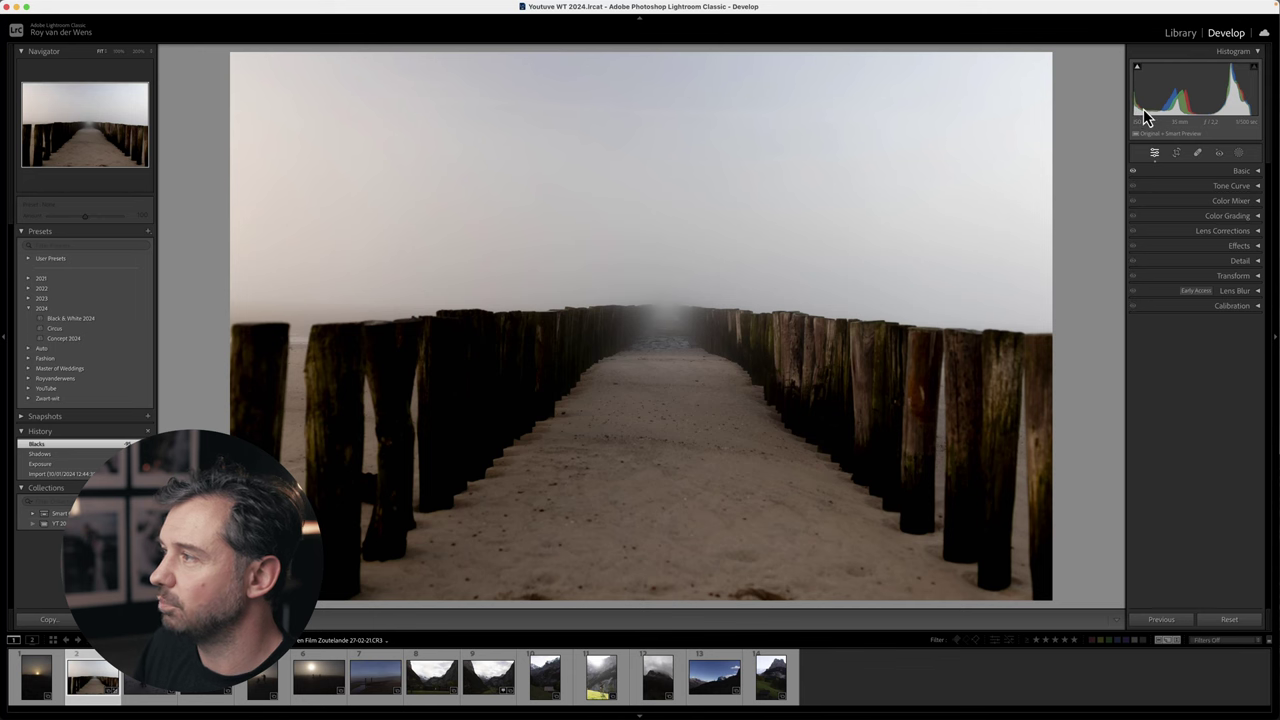
{"action": "key", "text": "super+z"}
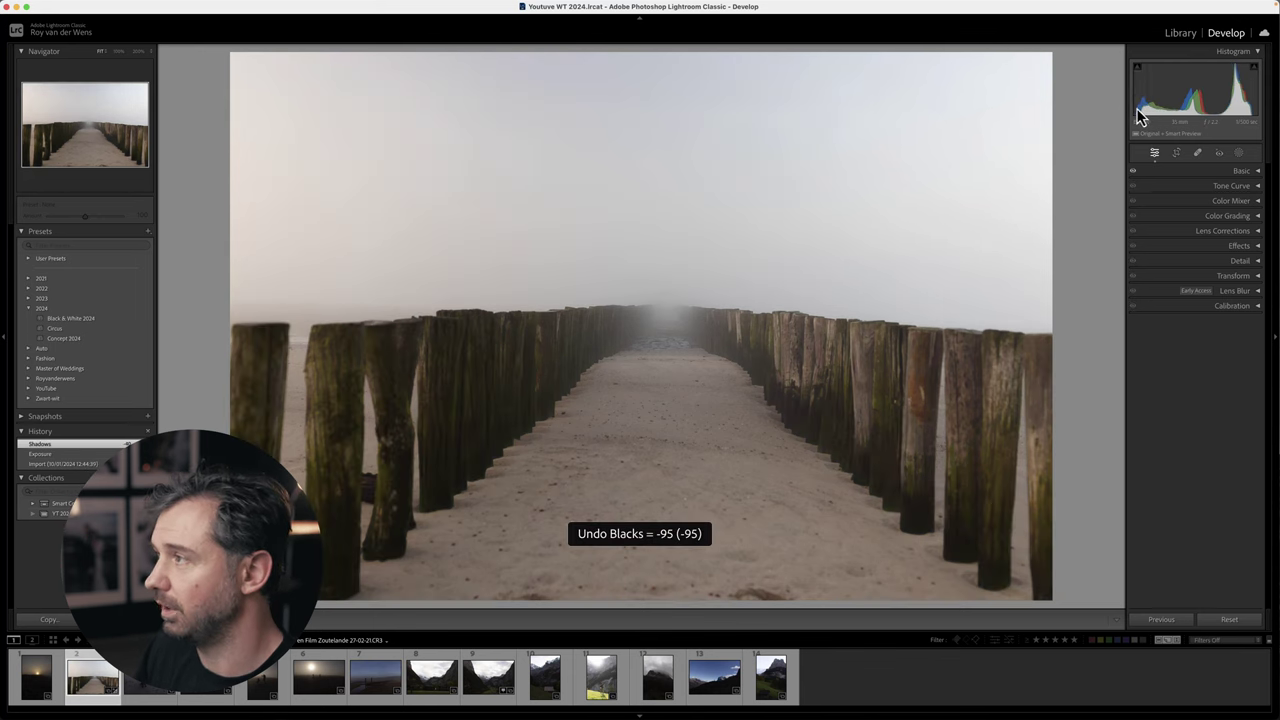
{"action": "mouse_move", "coordinate": [1137, 105]}
{"action": "left_mouse_down"}
{"action": "mouse_move", "coordinate": [1106, 103]}
{"action": "mouse_move", "coordinate": [1128, 105]}
{"action": "left_mouse_up"}
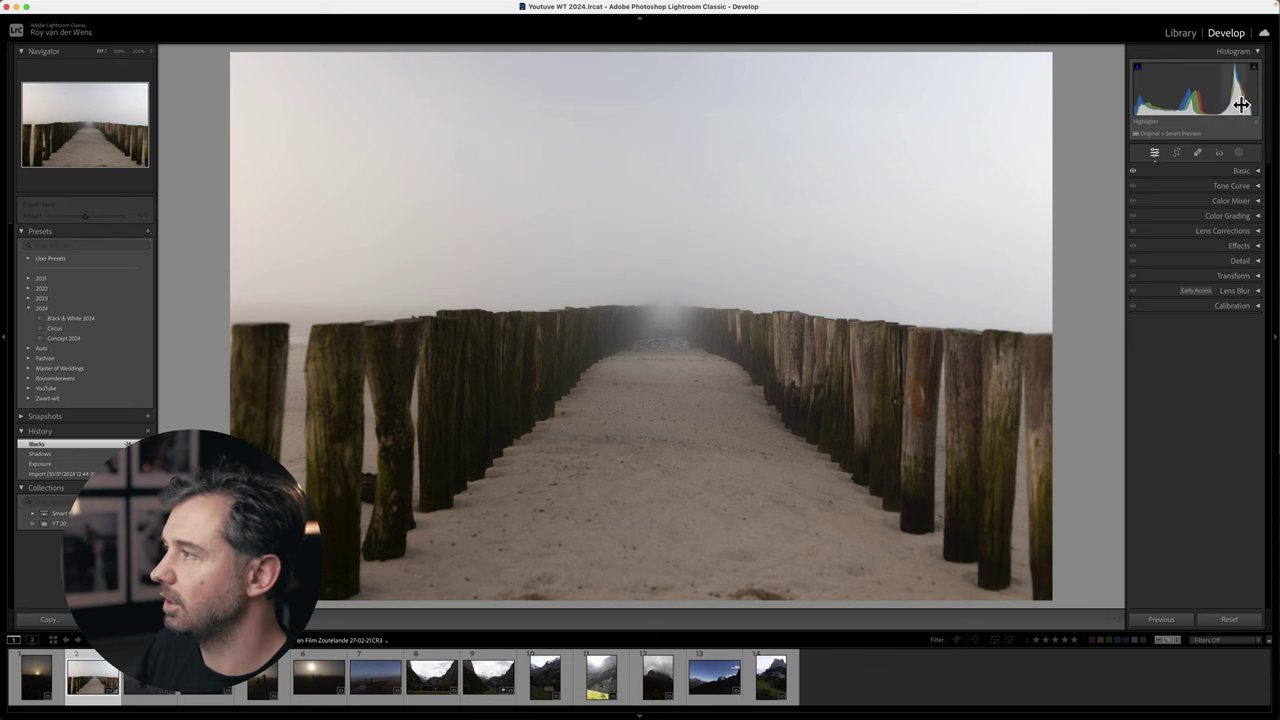
{"action": "left_click_drag", "start_coordinate": [1249, 104], "coordinate": [1272, 102]}
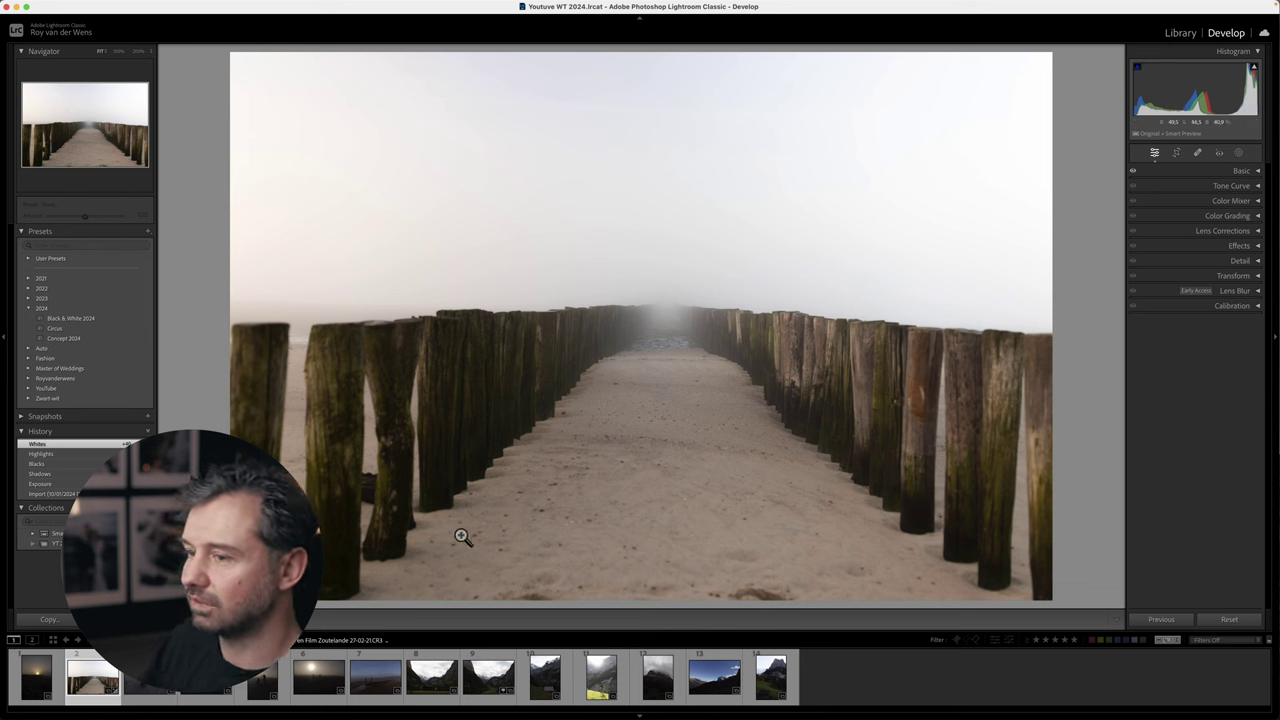
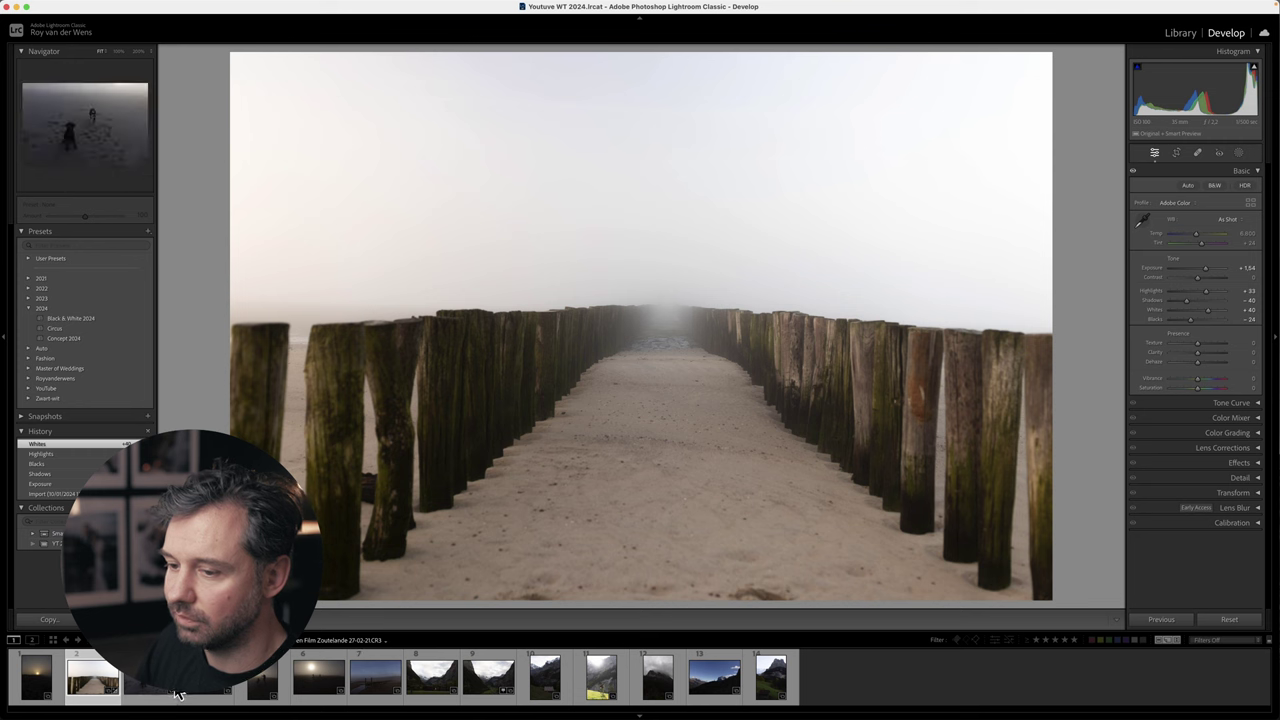
Select the photo of the two dogs and set its white balance by sampling the sand beside the rear dog's head.
{"action": "left_click", "coordinate": [145, 690]}
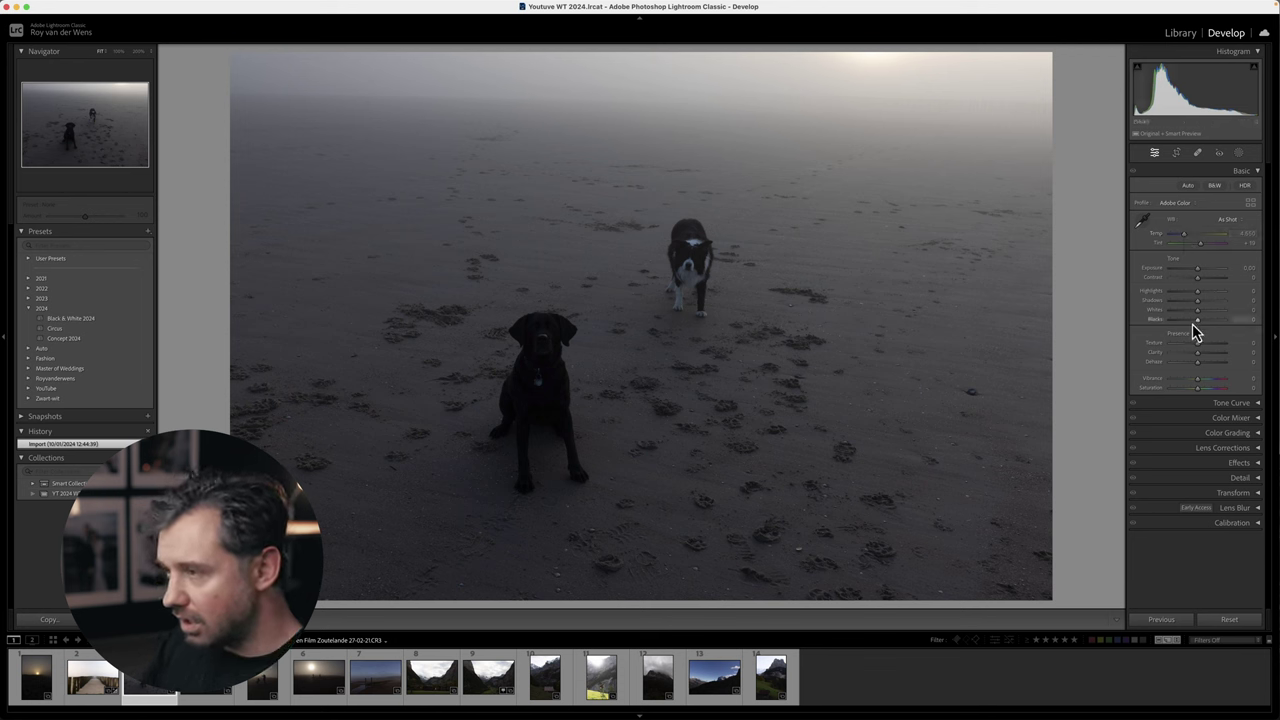
{"action": "left_click", "coordinate": [1141, 219]}
{"action": "left_click", "coordinate": [720, 193]}
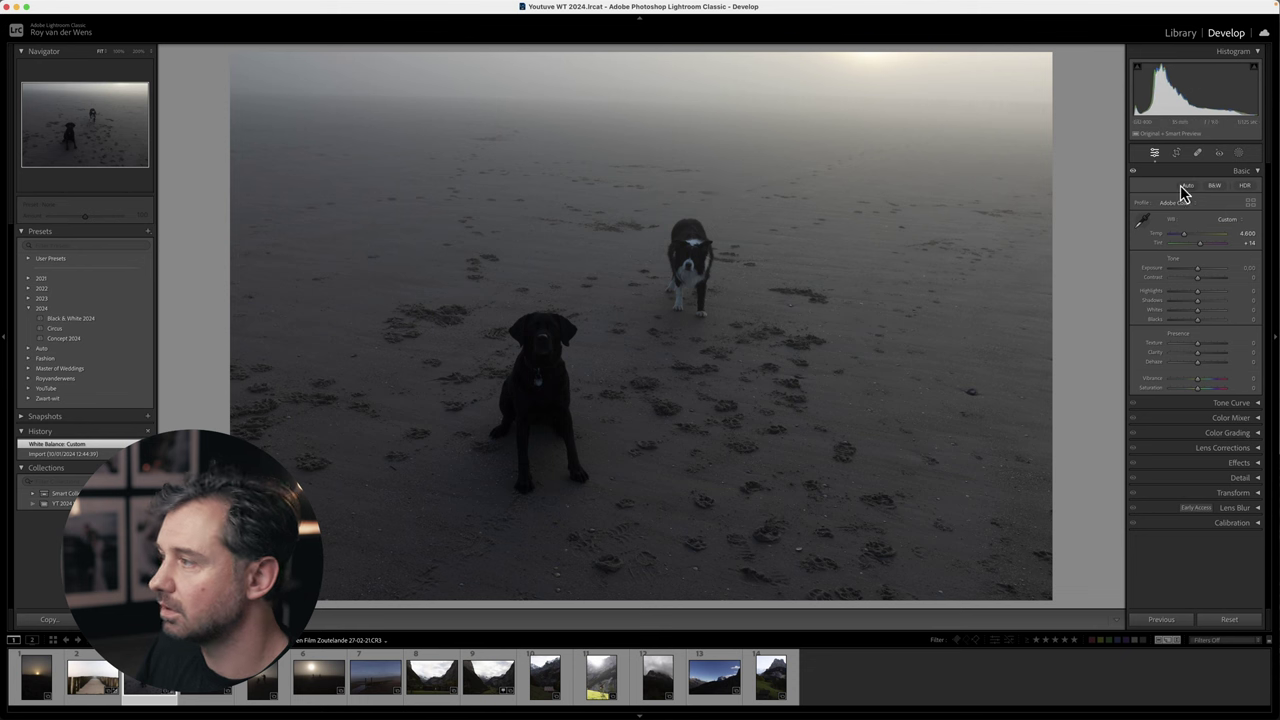
Try a second white balance sample in the misty far corner of the dog photo and undo it.
{"action": "left_click", "coordinate": [1145, 228]}
{"action": "left_click", "coordinate": [1040, 72]}
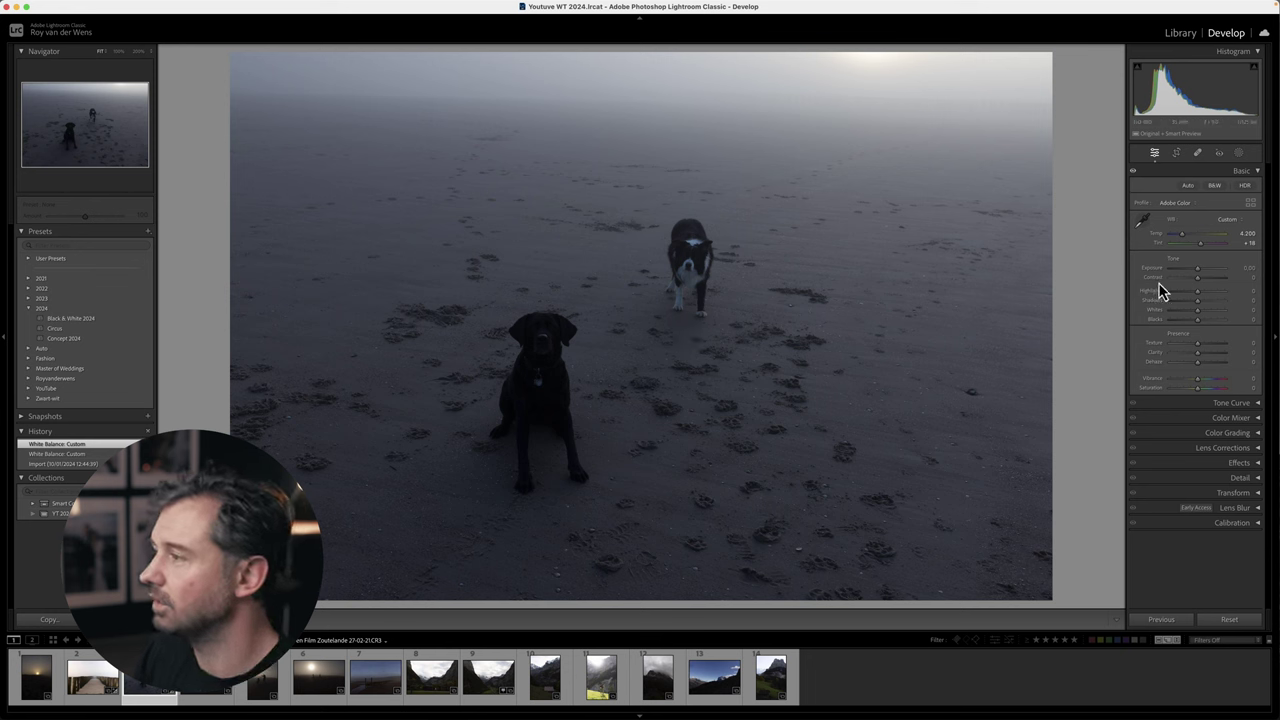
{"action": "key", "text": "super+z"}
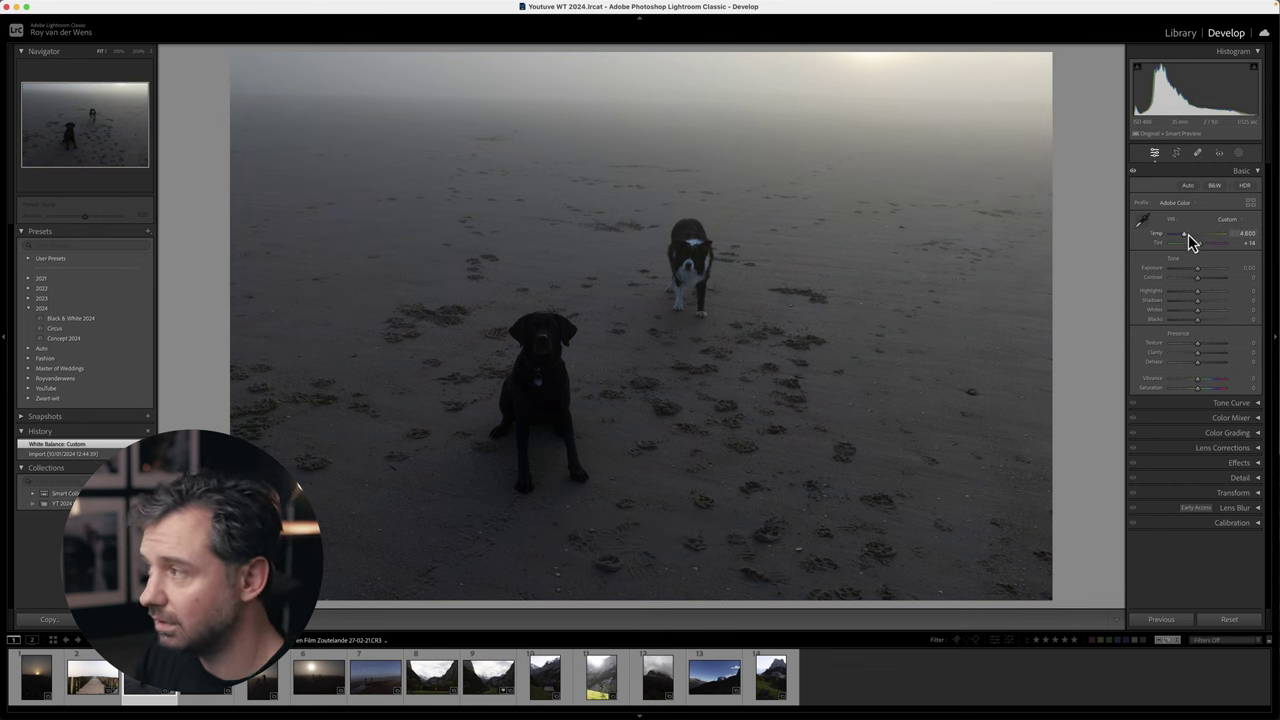
Warm the dog photo by setting the temperature to 6,434 and the tint to +34.
{"action": "mouse_move", "coordinate": [1185, 235]}
{"action": "left_mouse_down"}
{"action": "mouse_move", "coordinate": [1209, 250]}
{"action": "mouse_move", "coordinate": [1193, 238]}
{"action": "left_mouse_up"}
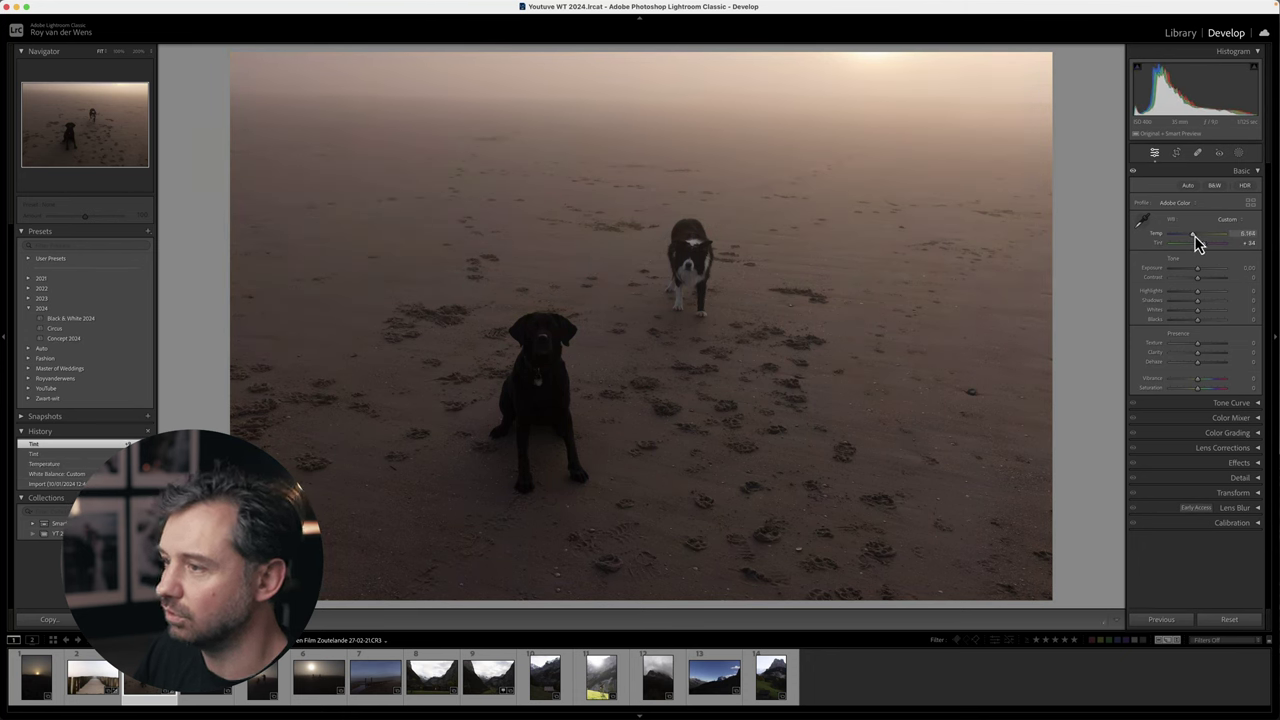
{"action": "left_click_drag", "start_coordinate": [1198, 240], "coordinate": [1198, 240]}
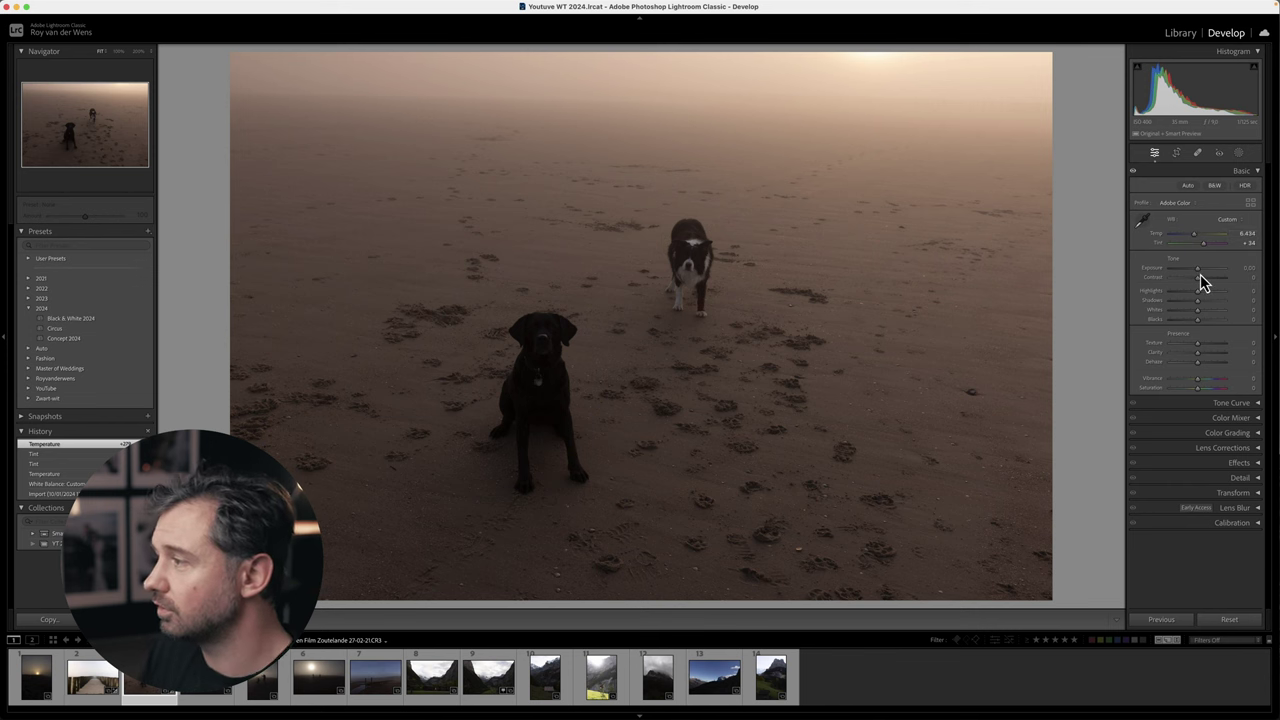
Try a higher exposure and slightly more contrast on the dog photo, returning both to zero.
{"action": "mouse_move", "coordinate": [1200, 274]}
{"action": "left_mouse_down"}
{"action": "mouse_move", "coordinate": [1189, 277]}
{"action": "mouse_move", "coordinate": [1213, 279]}
{"action": "left_mouse_up"}
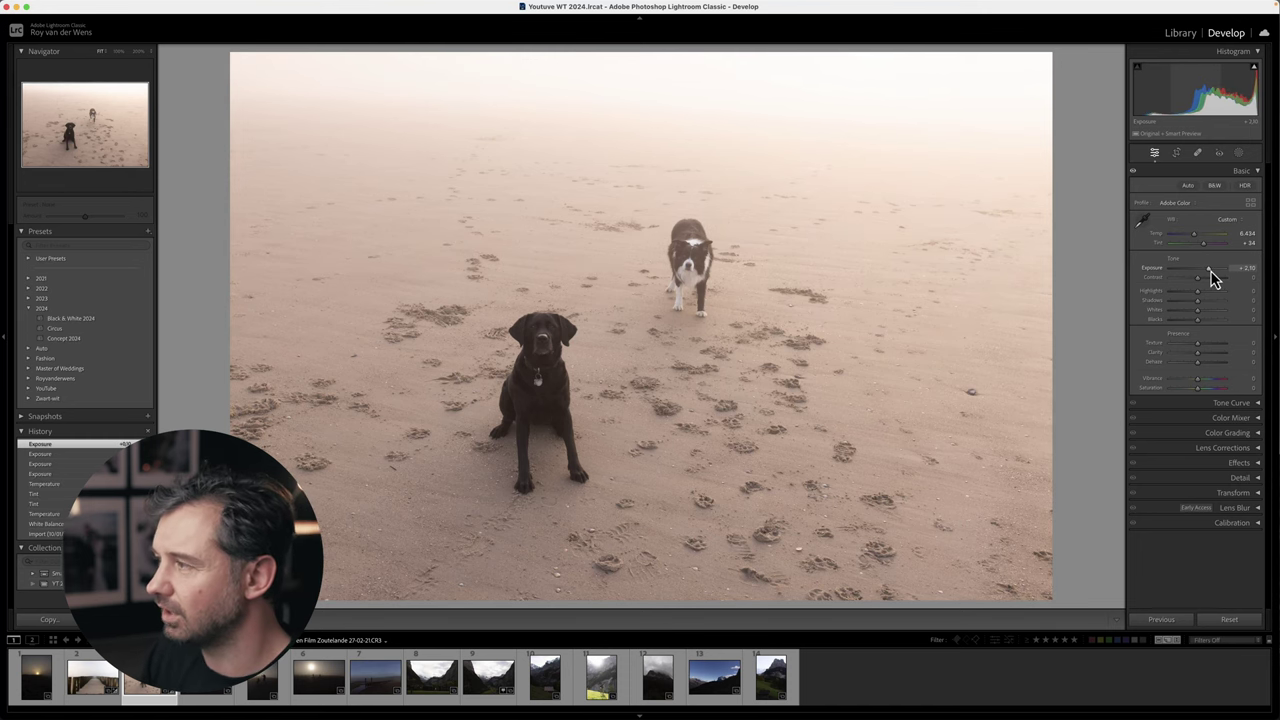
{"action": "double_click", "coordinate": [1212, 277]}
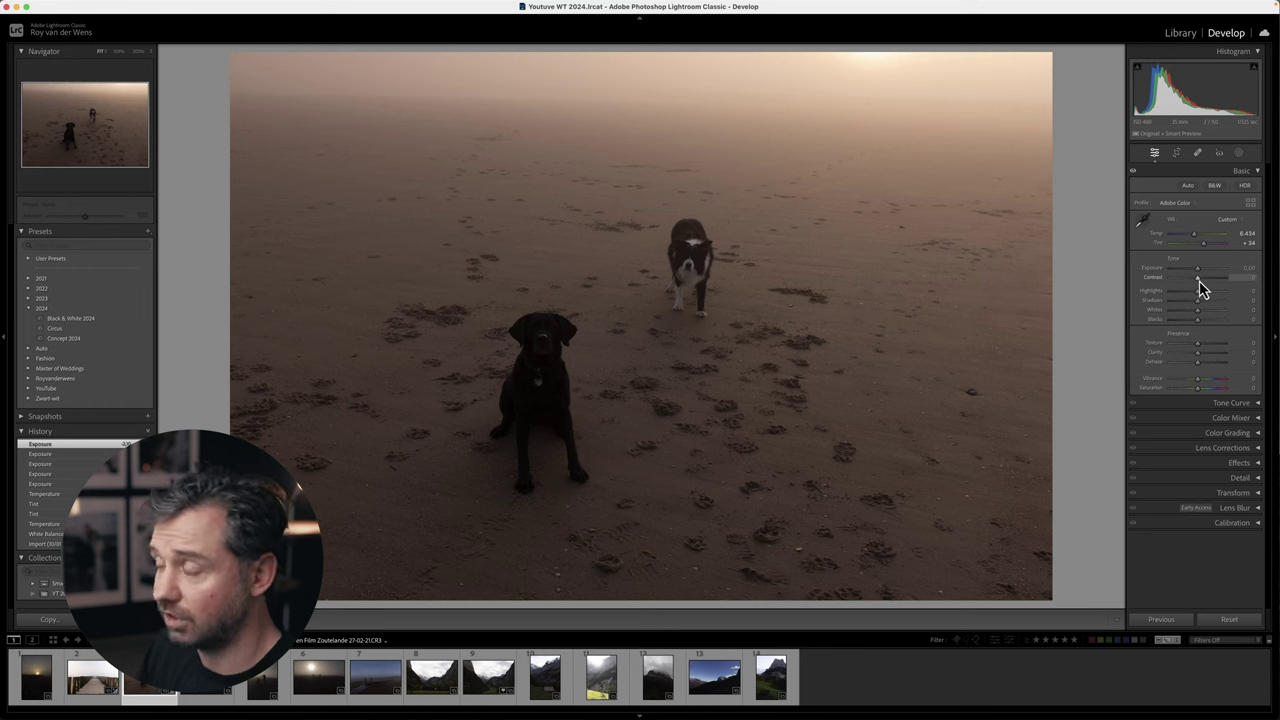
{"action": "mouse_move", "coordinate": [1199, 281]}
{"action": "left_mouse_down"}
{"action": "mouse_move", "coordinate": [1218, 289]}
{"action": "mouse_move", "coordinate": [1203, 289]}
{"action": "left_mouse_up"}
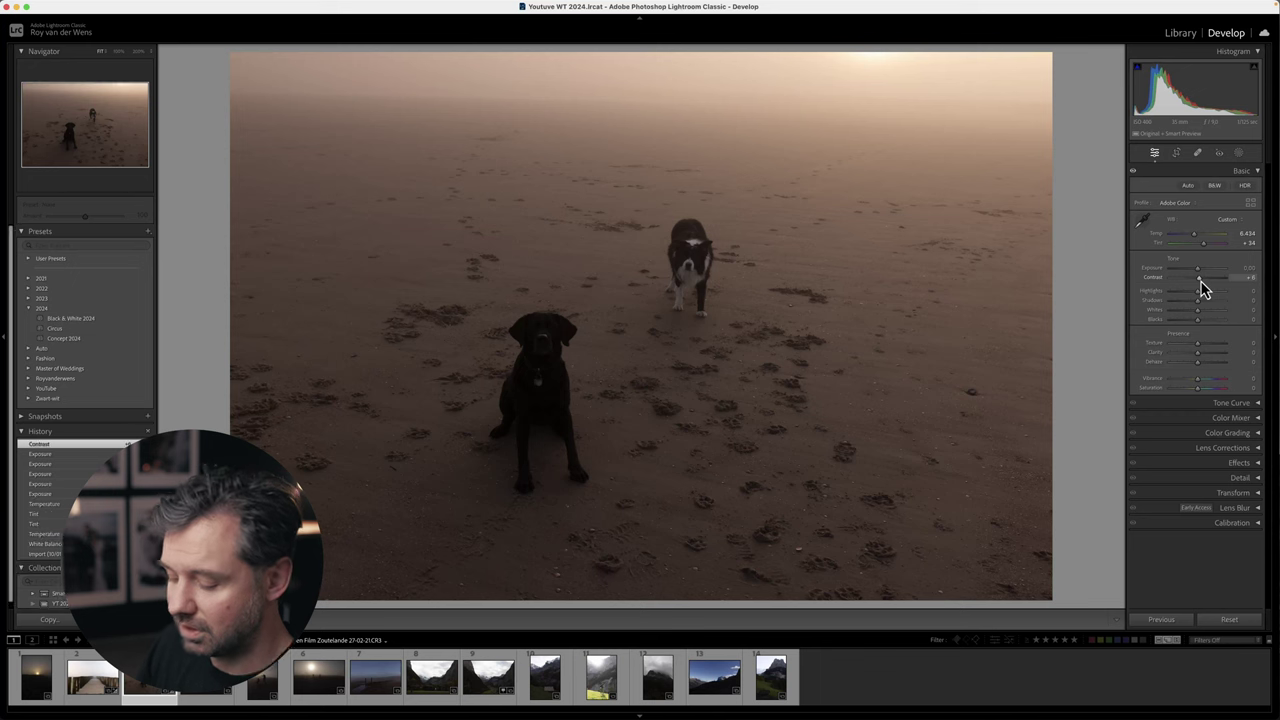
{"action": "key", "text": "super+z"}
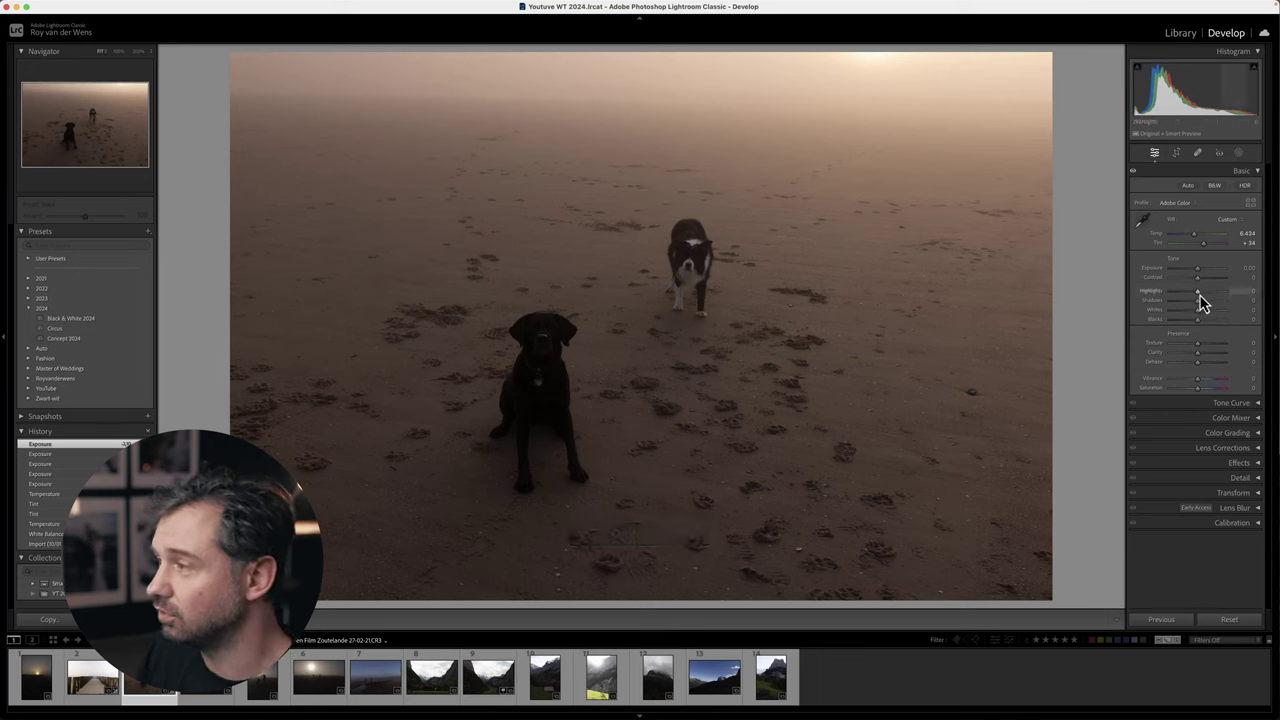
Set the dog photo's highlights to -27, shadows to +27, whites to +66 and blacks to +87.
{"action": "mouse_move", "coordinate": [1201, 297]}
{"action": "left_mouse_down"}
{"action": "mouse_move", "coordinate": [1221, 294]}
{"action": "mouse_move", "coordinate": [1199, 297]}
{"action": "mouse_move", "coordinate": [1219, 306]}
{"action": "left_mouse_up"}
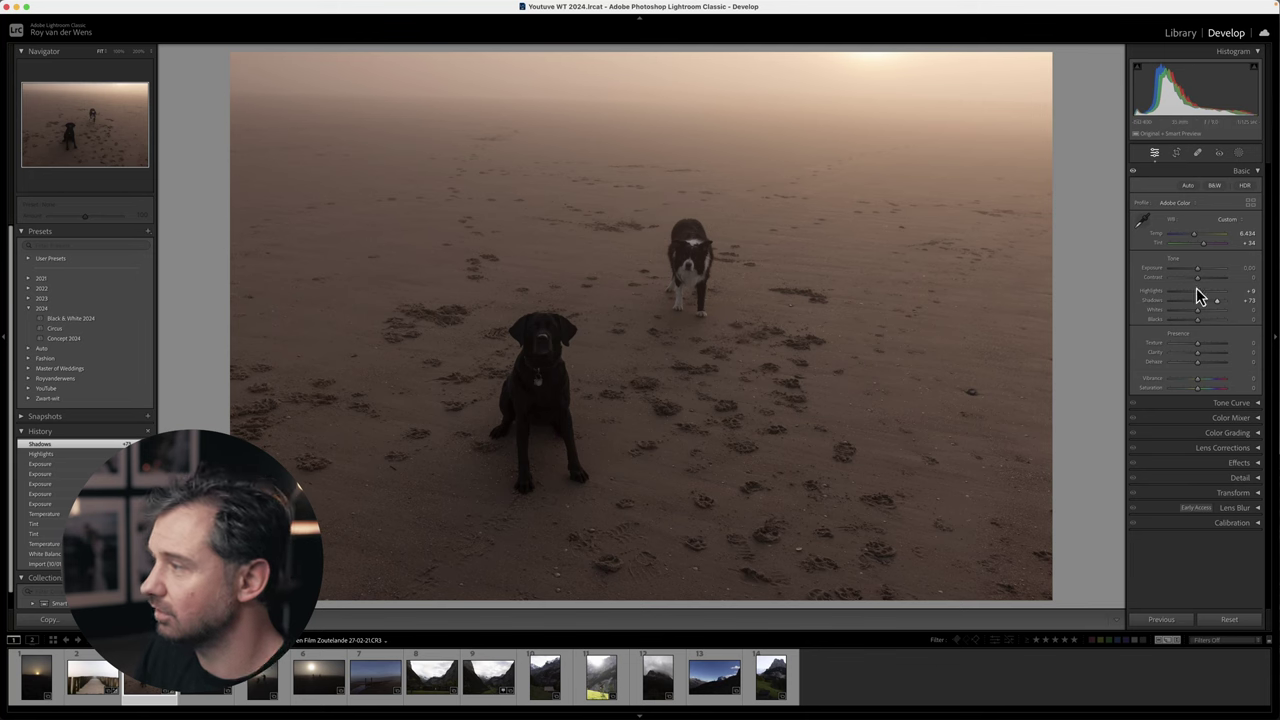
{"action": "mouse_move", "coordinate": [1202, 313]}
{"action": "left_mouse_down"}
{"action": "mouse_move", "coordinate": [1224, 312]}
{"action": "mouse_move", "coordinate": [1206, 319]}
{"action": "mouse_move", "coordinate": [1222, 322]}
{"action": "mouse_move", "coordinate": [1185, 293]}
{"action": "mouse_move", "coordinate": [1204, 306]}
{"action": "left_mouse_up"}
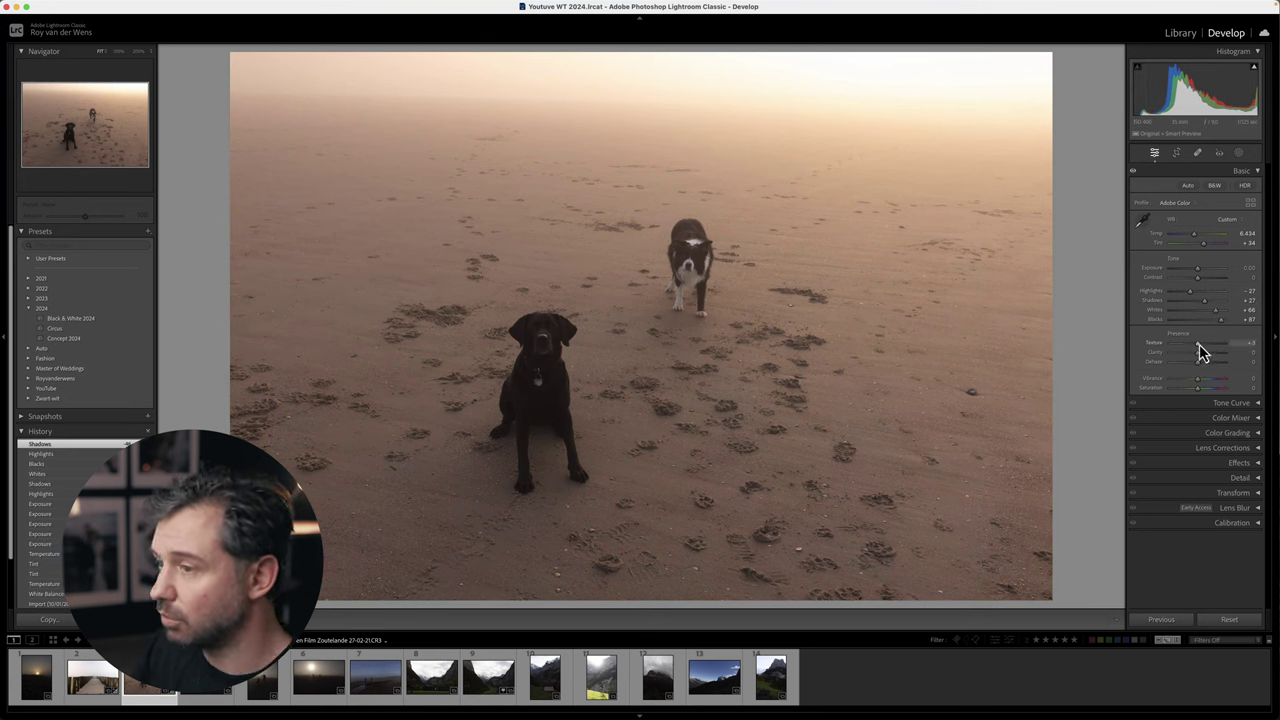
Try a texture of +73 and stronger clarity on the dog photo, inspecting the sand close up, and return both to zero.
{"action": "left_click_drag", "start_coordinate": [1199, 345], "coordinate": [1209, 345]}
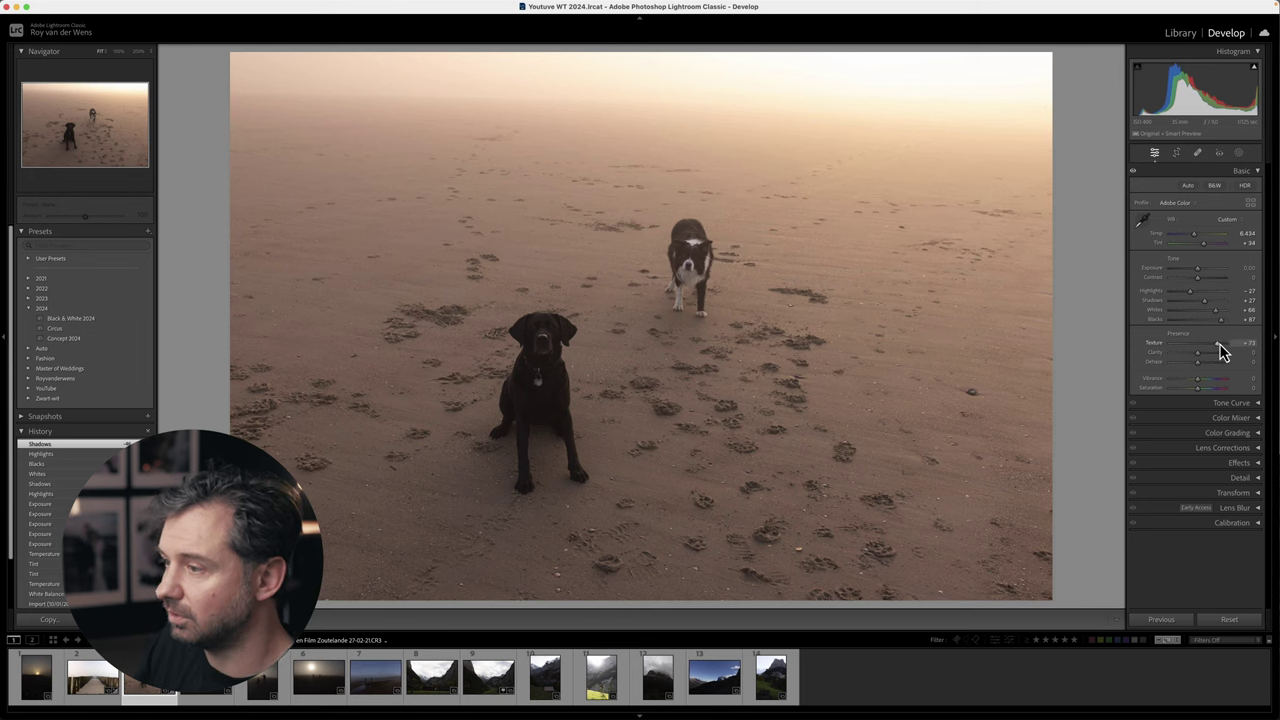
{"action": "left_click", "coordinate": [666, 480]}
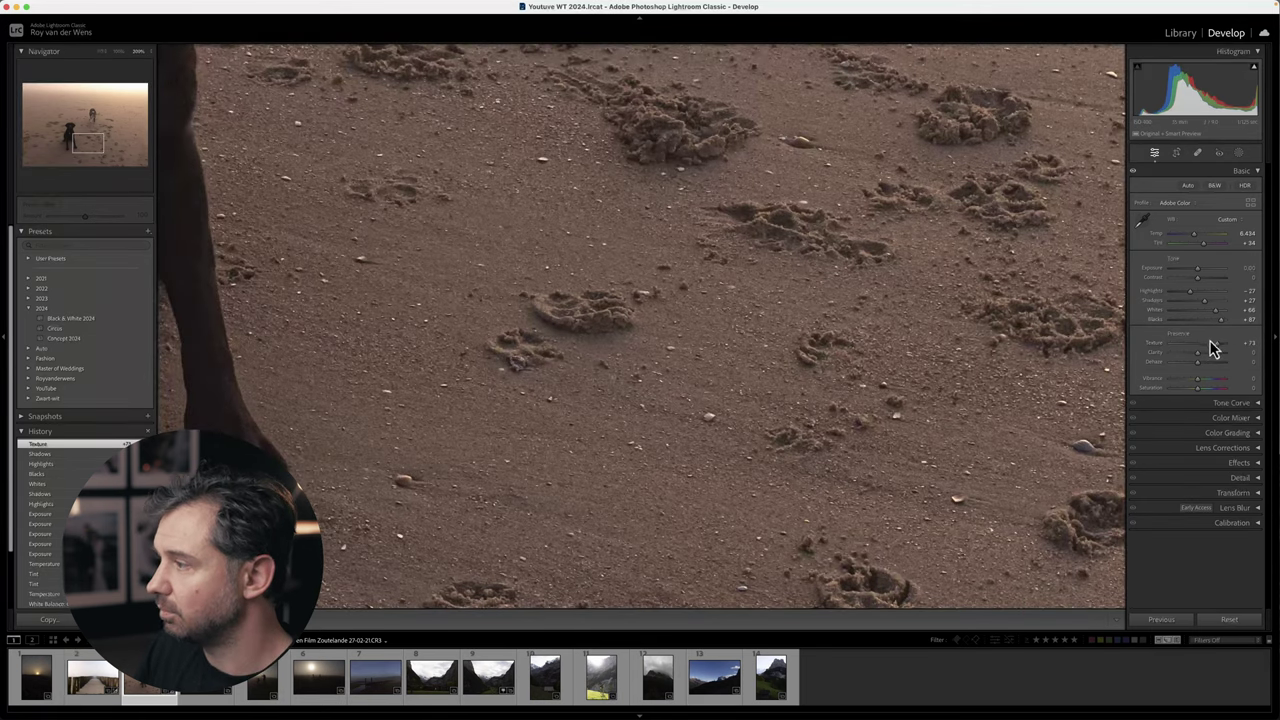
{"action": "mouse_move", "coordinate": [1212, 347]}
{"action": "left_mouse_down"}
{"action": "mouse_move", "coordinate": [1183, 349]}
{"action": "mouse_move", "coordinate": [1199, 350]}
{"action": "left_mouse_up"}
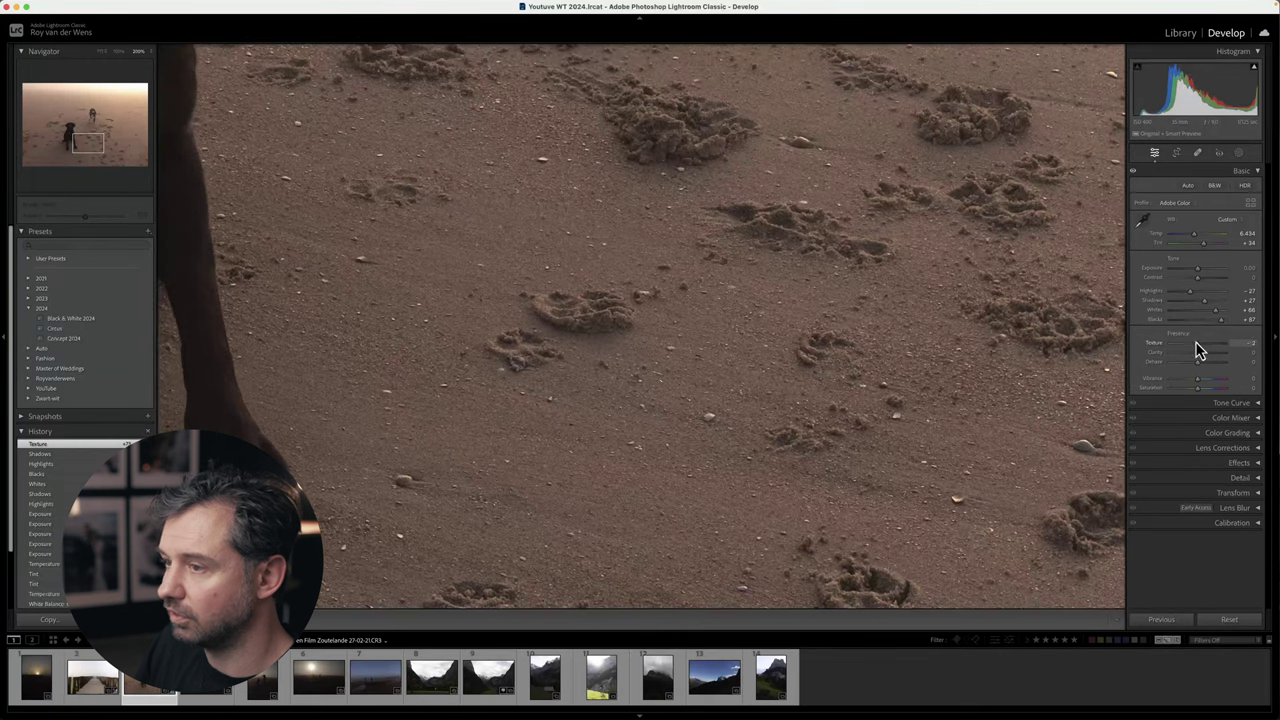
{"action": "left_click", "coordinate": [926, 323]}
{"action": "double_click", "coordinate": [1201, 349]}
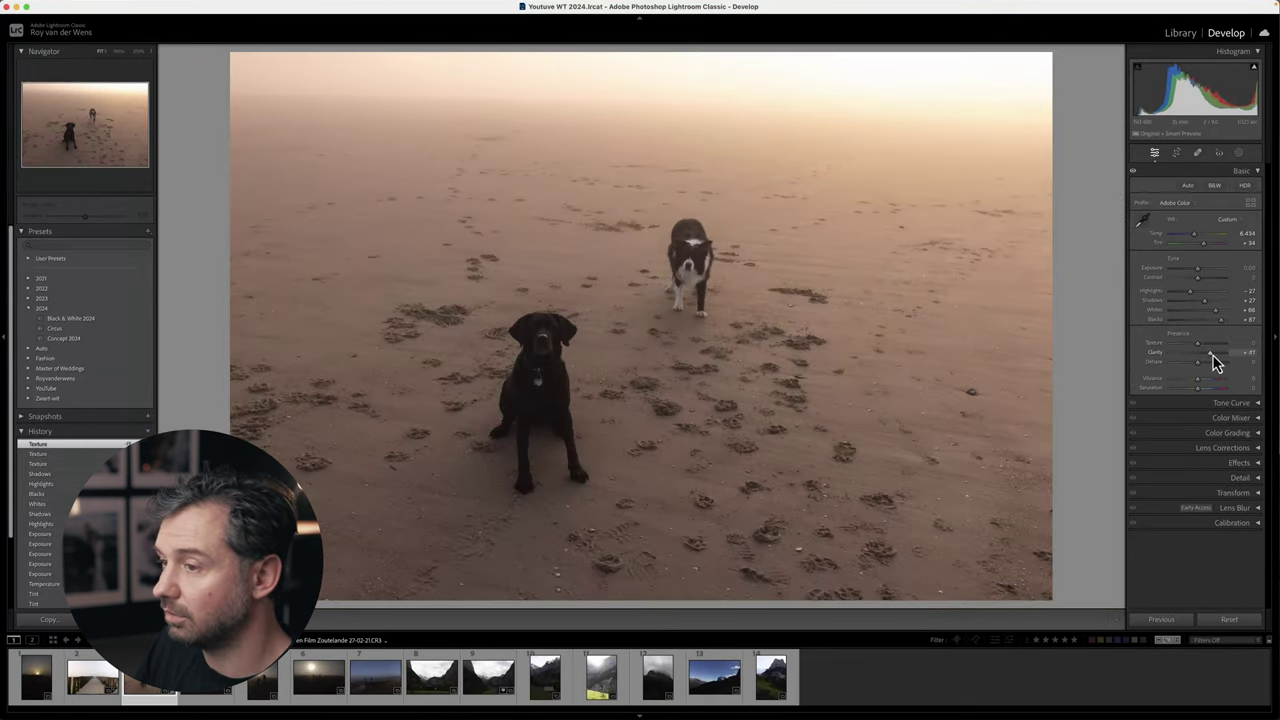
{"action": "mouse_move", "coordinate": [1199, 354]}
{"action": "left_mouse_down"}
{"action": "mouse_move", "coordinate": [1187, 363]}
{"action": "mouse_move", "coordinate": [1217, 366]}
{"action": "left_mouse_up"}
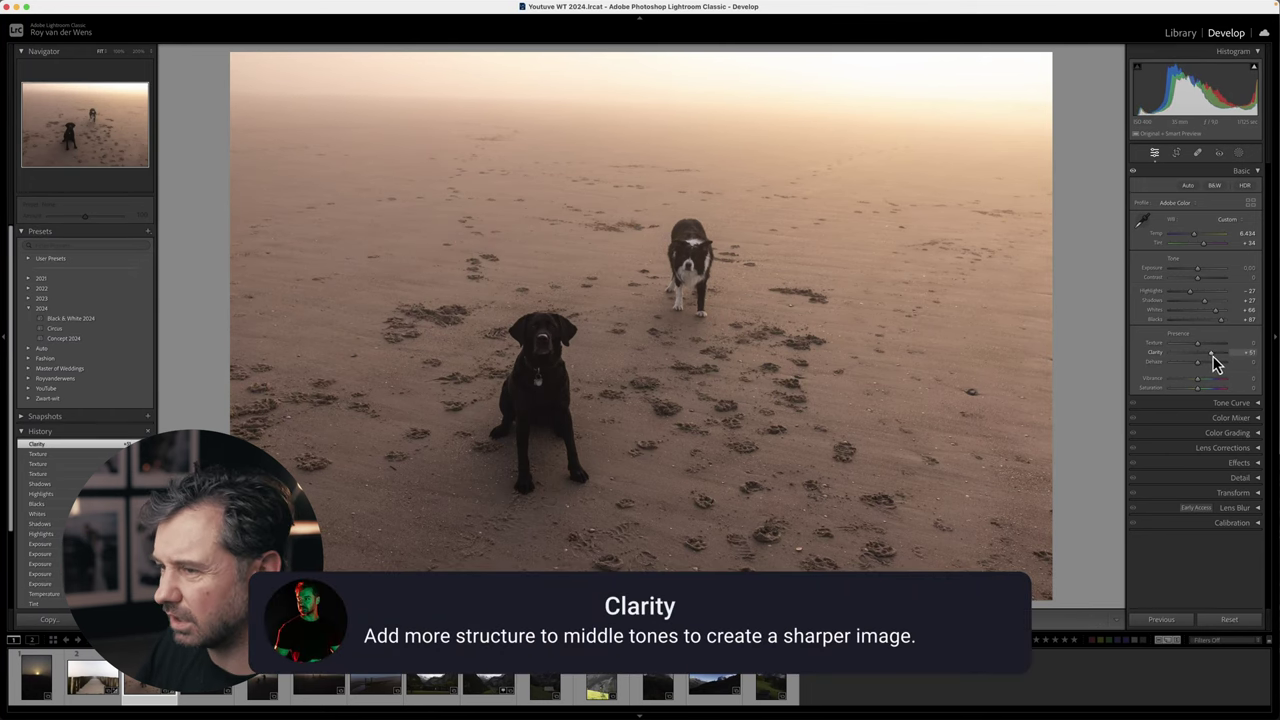
{"action": "double_click", "coordinate": [1214, 357]}
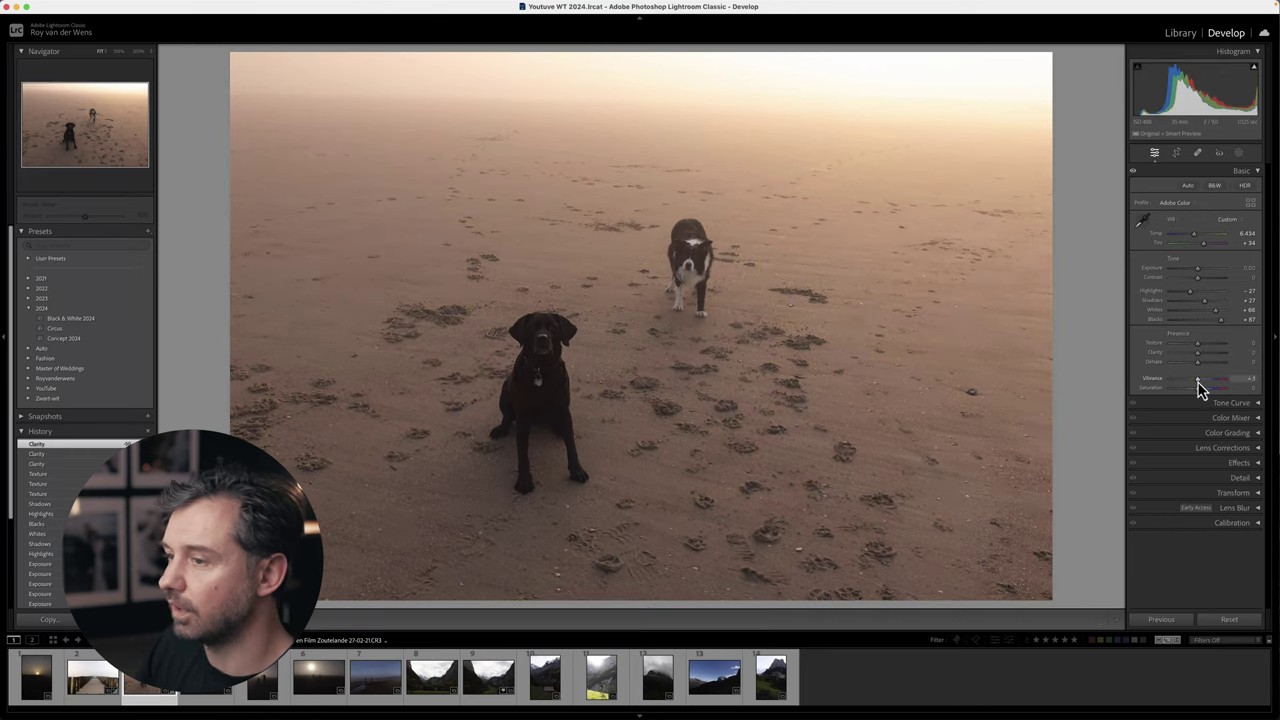
Set the dog photo's vibrance to +82 and try a higher saturation, returning the saturation to zero.
{"action": "left_click_drag", "start_coordinate": [1212, 381], "coordinate": [1222, 382]}
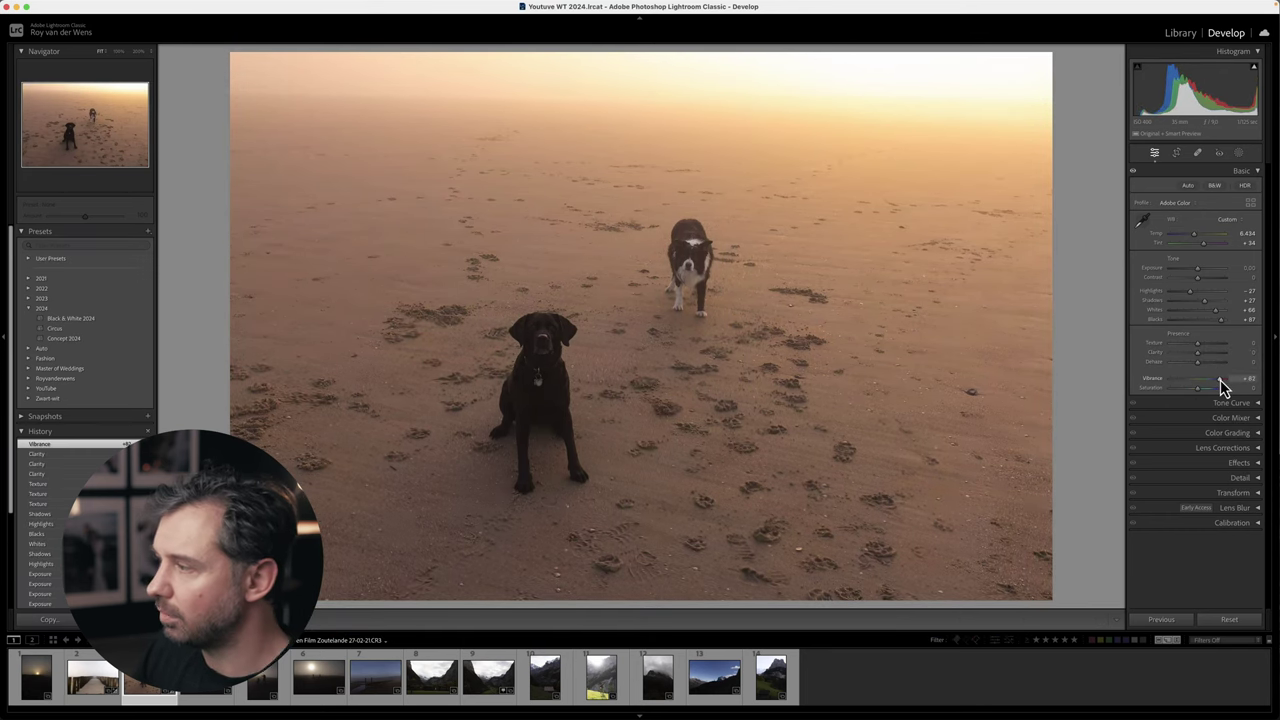
{"action": "left_click_drag", "start_coordinate": [1199, 390], "coordinate": [1213, 391]}
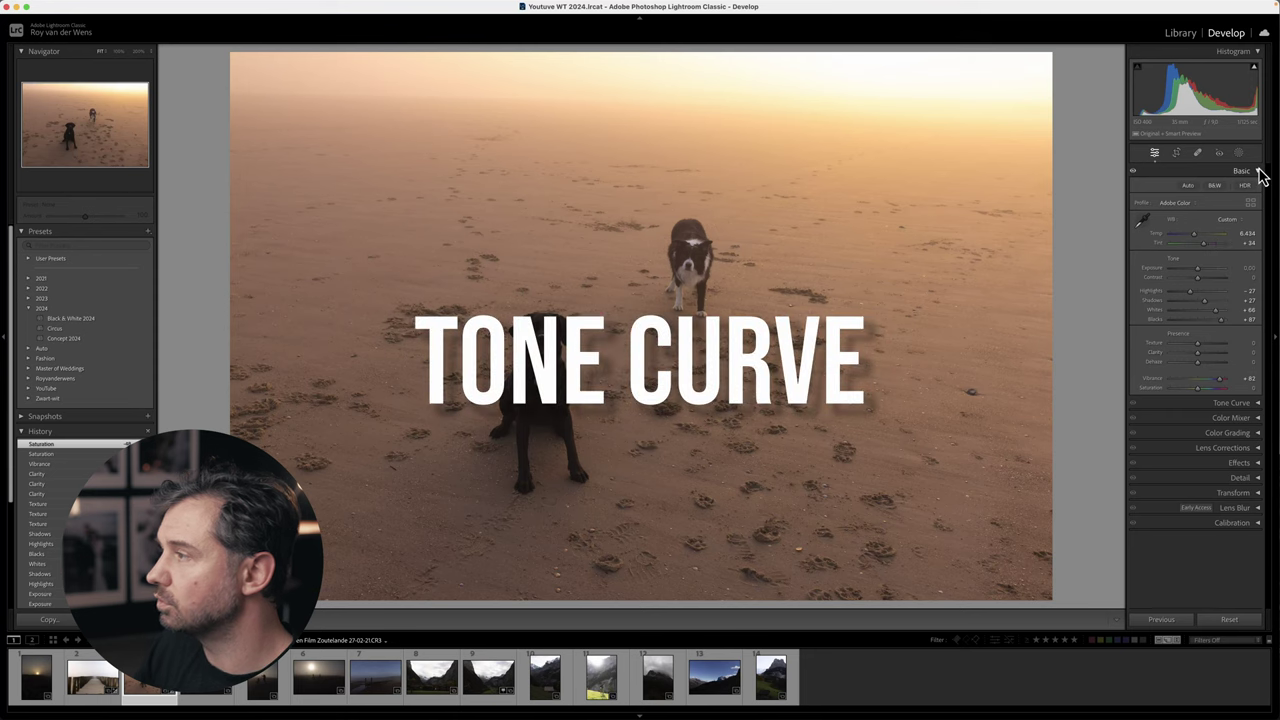
Collapse the Basic settings, open the Tone Curve and switch to the dark mountain hut photo.
{"action": "left_click", "coordinate": [1257, 171]}
{"action": "left_click", "coordinate": [1255, 187]}
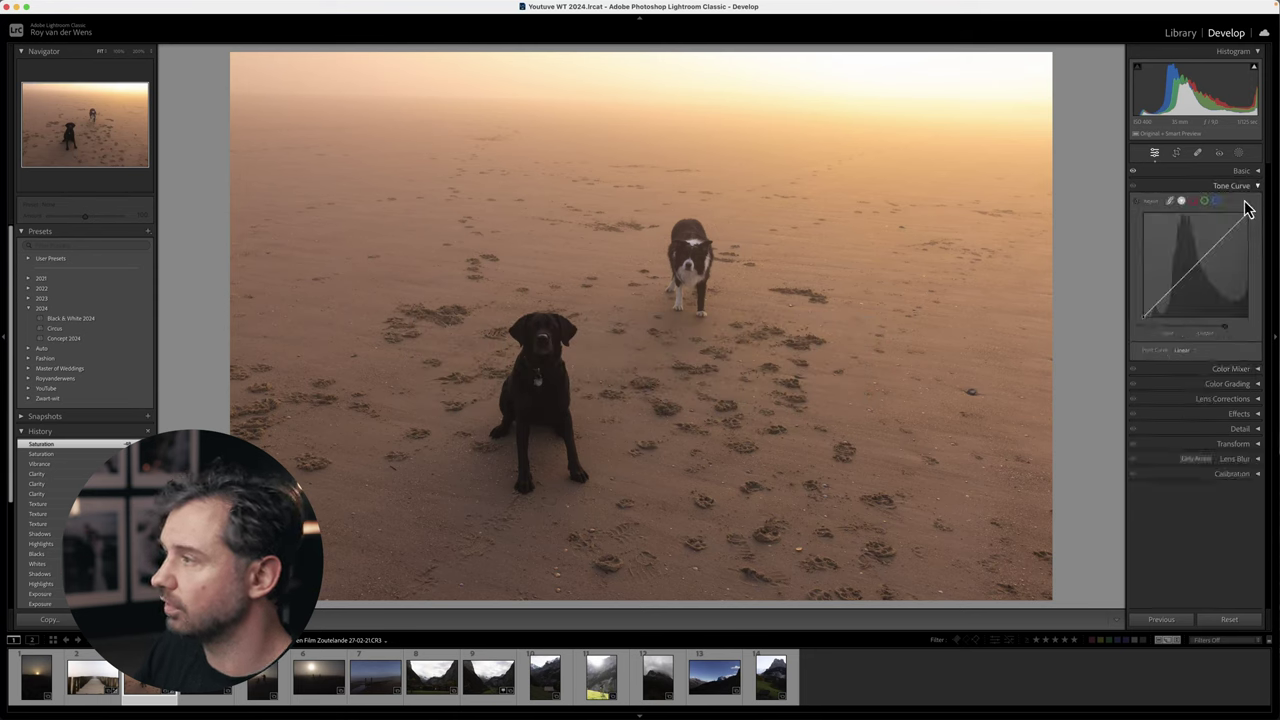
{"action": "left_click", "coordinate": [545, 678]}
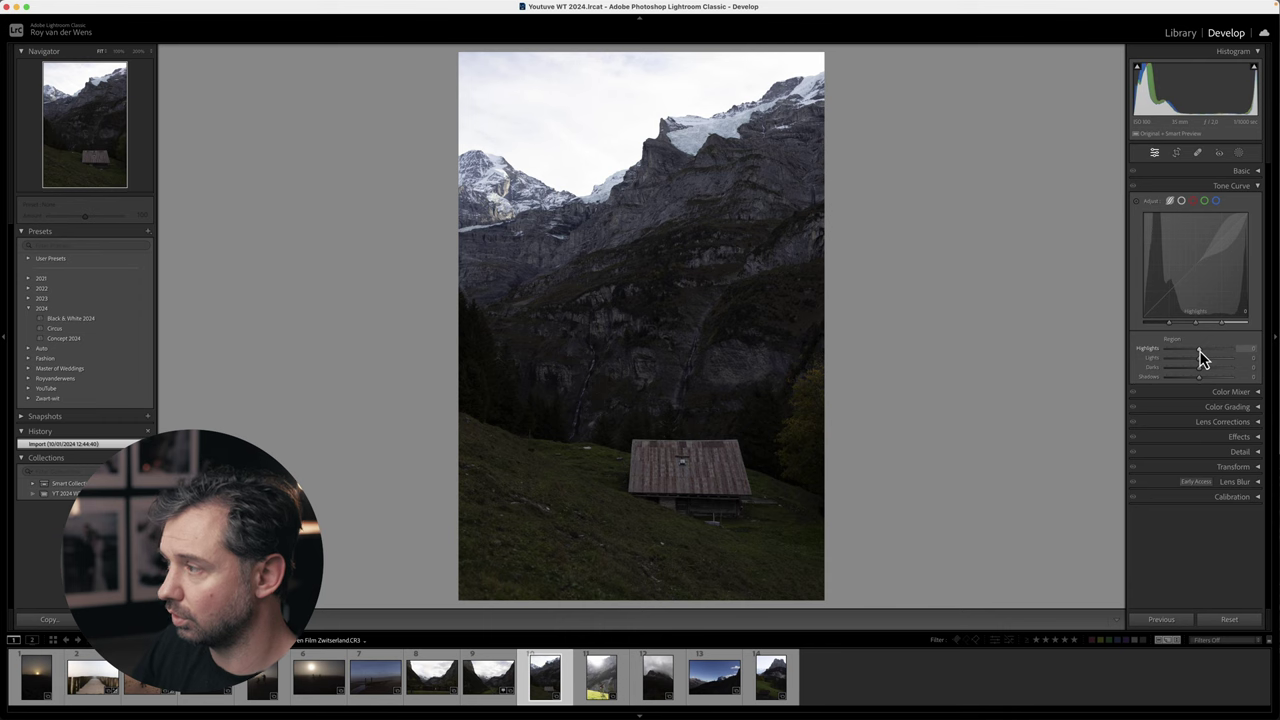
Try raising the parametric curve's highlights to +19 and lowering its shadows on the mountain hut photo, and undo both.
{"action": "left_click_drag", "start_coordinate": [1201, 352], "coordinate": [1188, 380]}
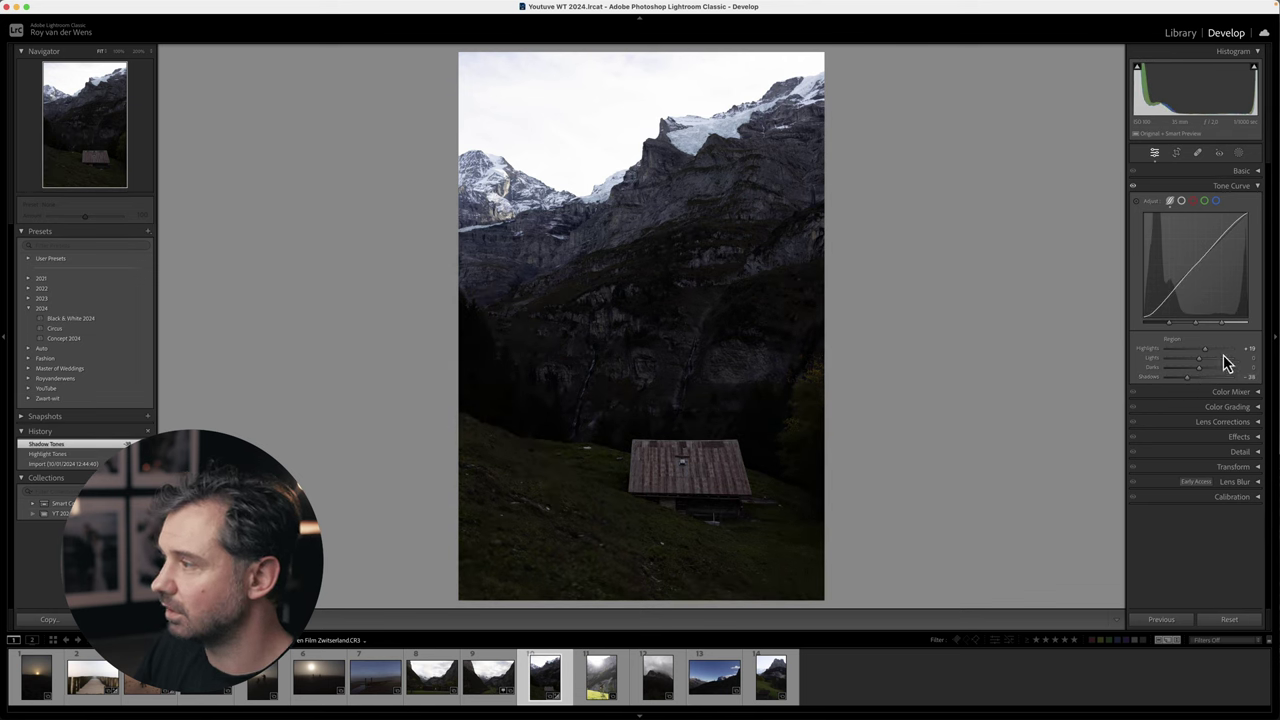
{"action": "key", "text": "super+z"}
{"action": "key", "text": "super+z"}
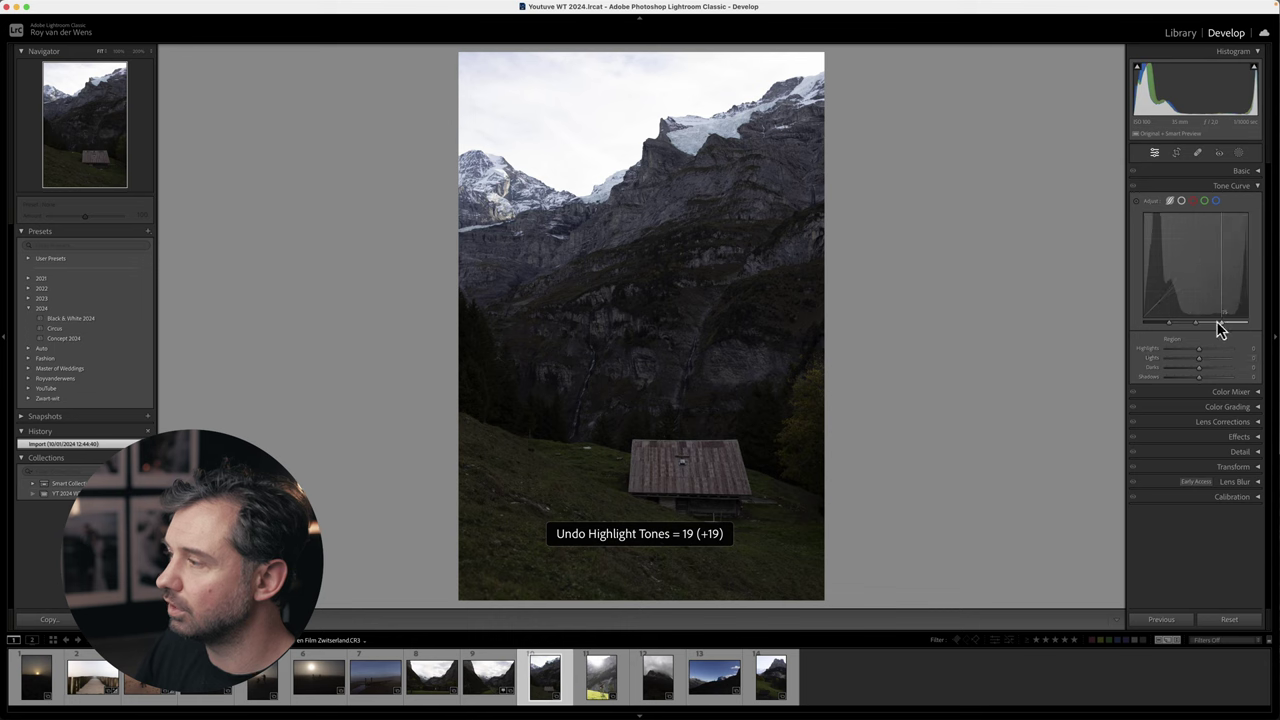
Anchor the point curve's midpoint, lift the grass shadows from input 41 to output 64, and lower the glacier tones with targeted adjustment.
{"action": "left_click", "coordinate": [1181, 202]}
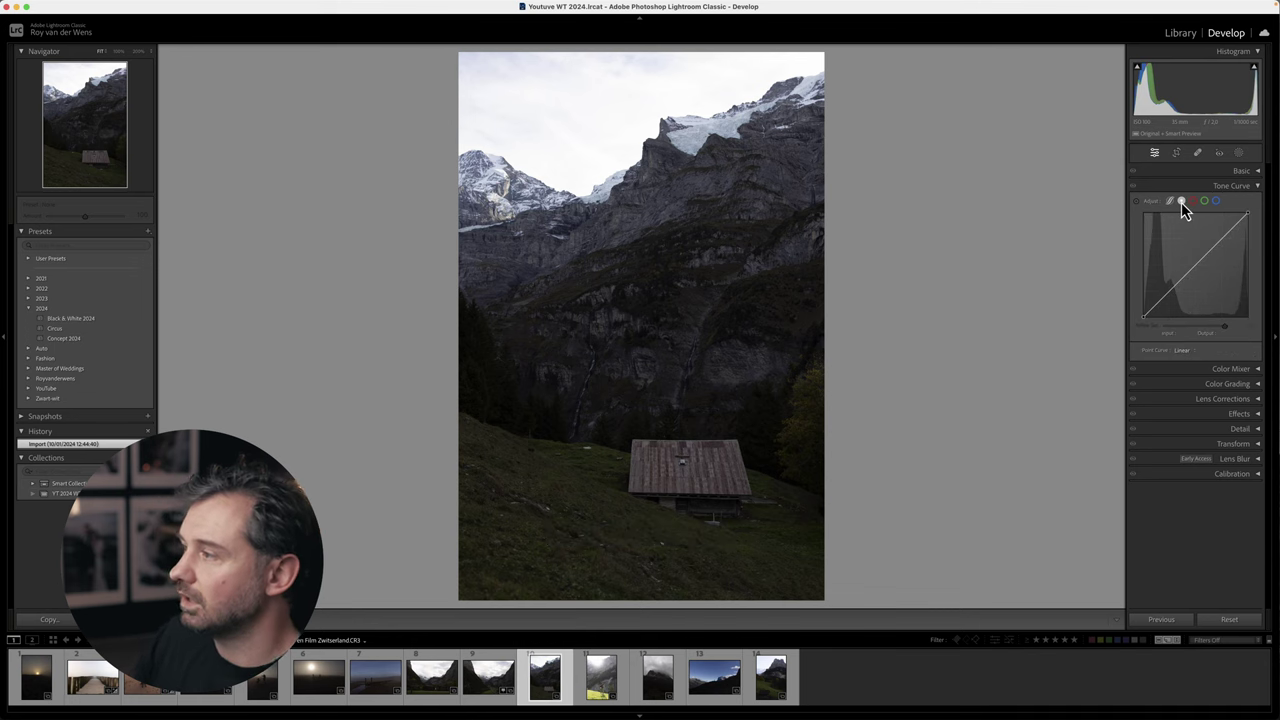
{"action": "left_click", "coordinate": [1196, 264]}
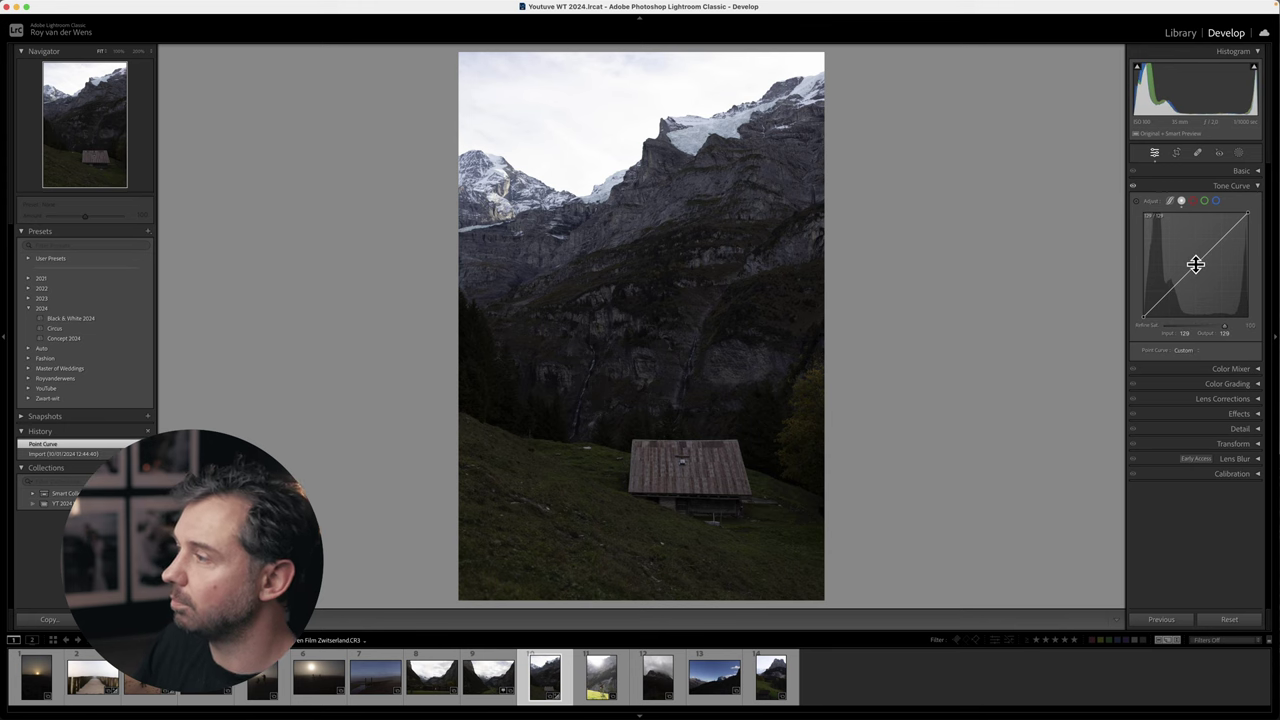
{"action": "left_click", "coordinate": [1135, 201]}
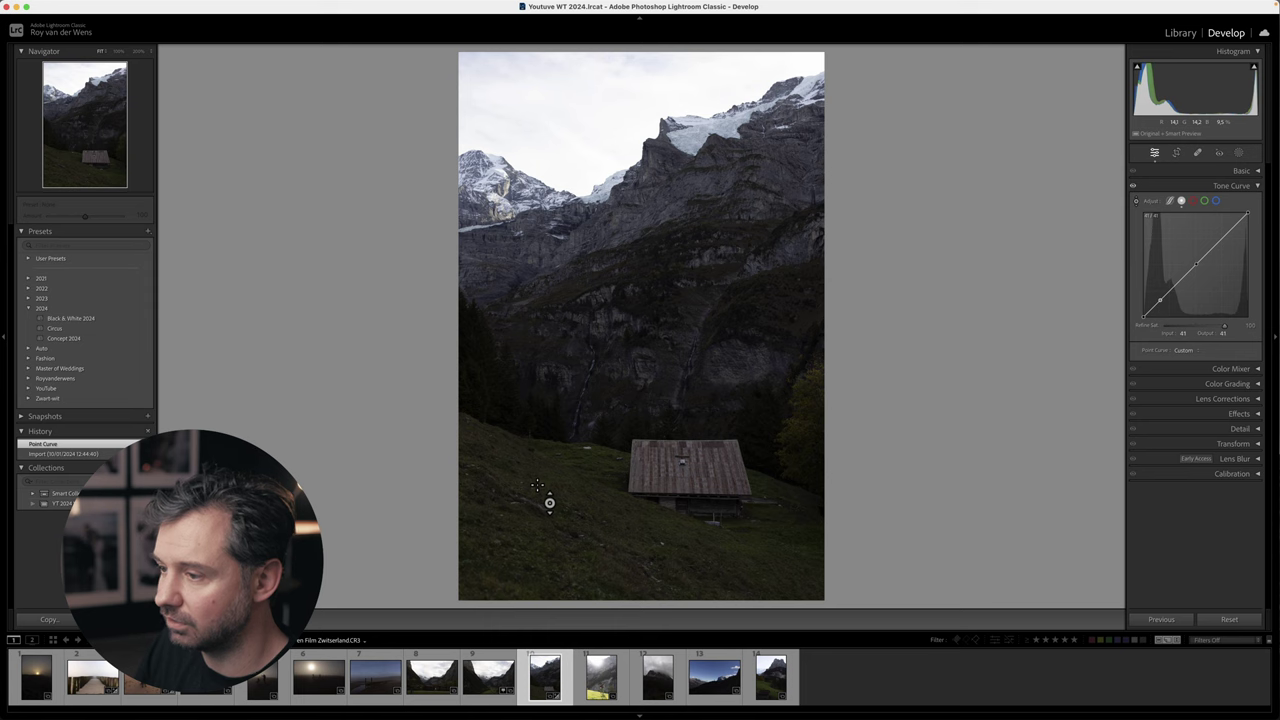
{"action": "left_click_drag", "start_coordinate": [546, 491], "coordinate": [549, 506]}
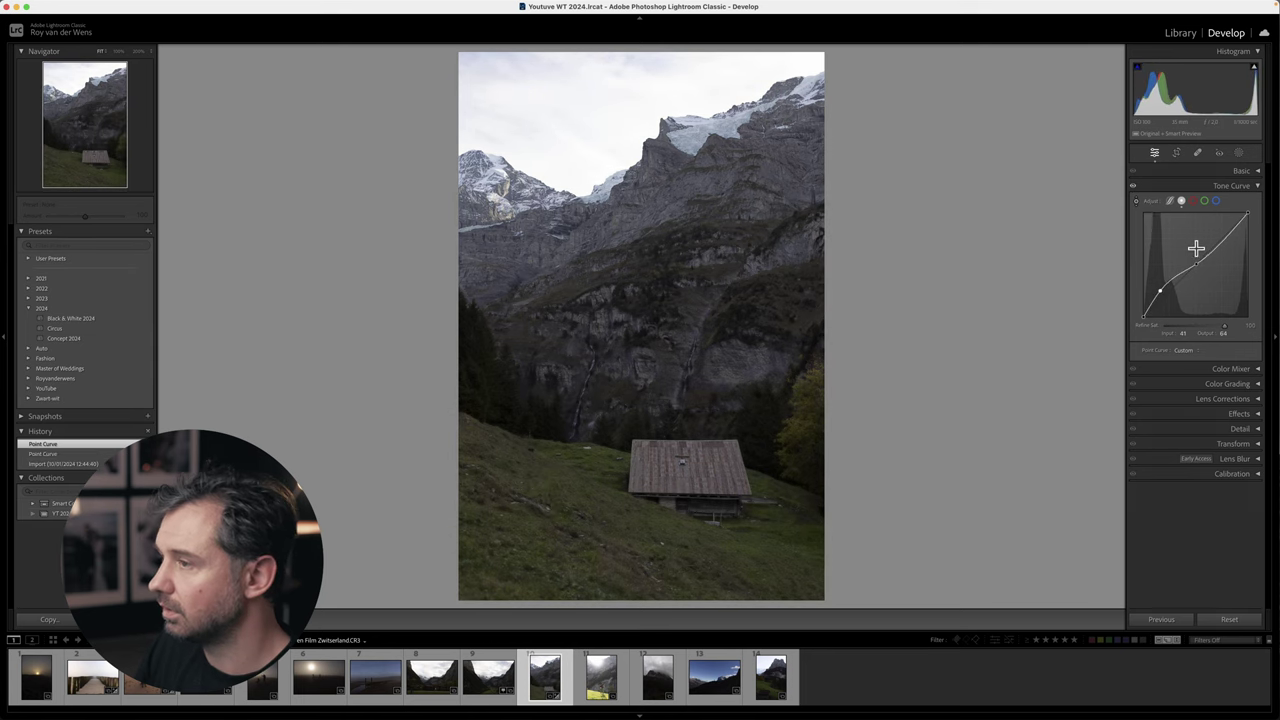
{"action": "mouse_move", "coordinate": [719, 125]}
{"action": "left_mouse_down"}
{"action": "mouse_move", "coordinate": [720, 143]}
{"action": "mouse_move", "coordinate": [707, 95]}
{"action": "mouse_move", "coordinate": [715, 123]}
{"action": "left_mouse_up"}
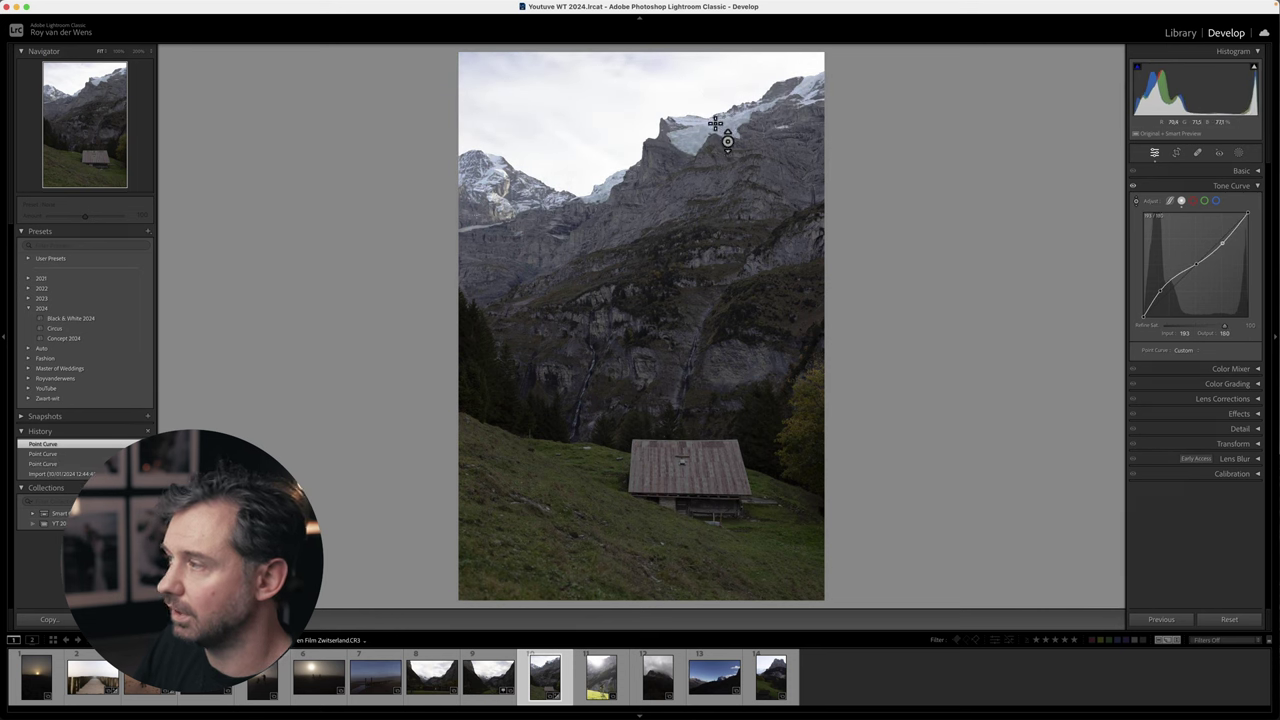
Shape the point curve into a faded S-curve with a raised black point, lowered white point and midpoint at input 115, output 138.
{"action": "left_click_drag", "start_coordinate": [1144, 319], "coordinate": [1142, 313]}
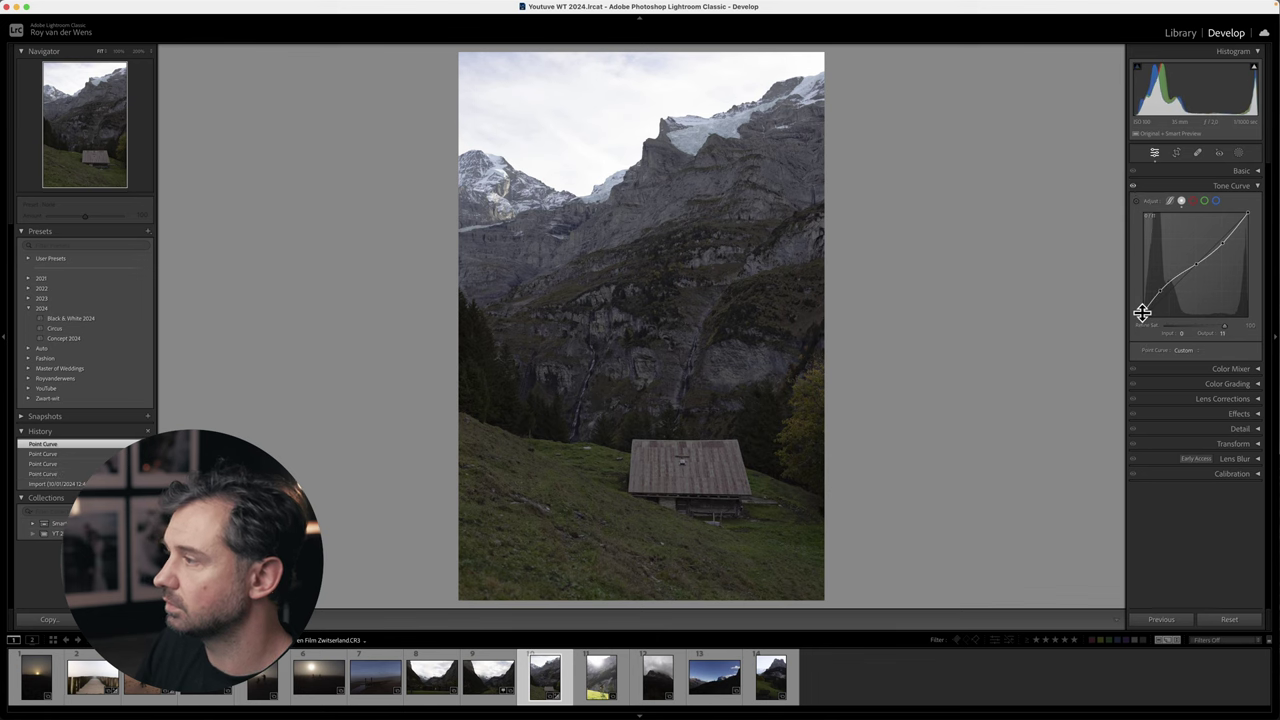
{"action": "left_click_drag", "start_coordinate": [1248, 214], "coordinate": [1226, 245]}
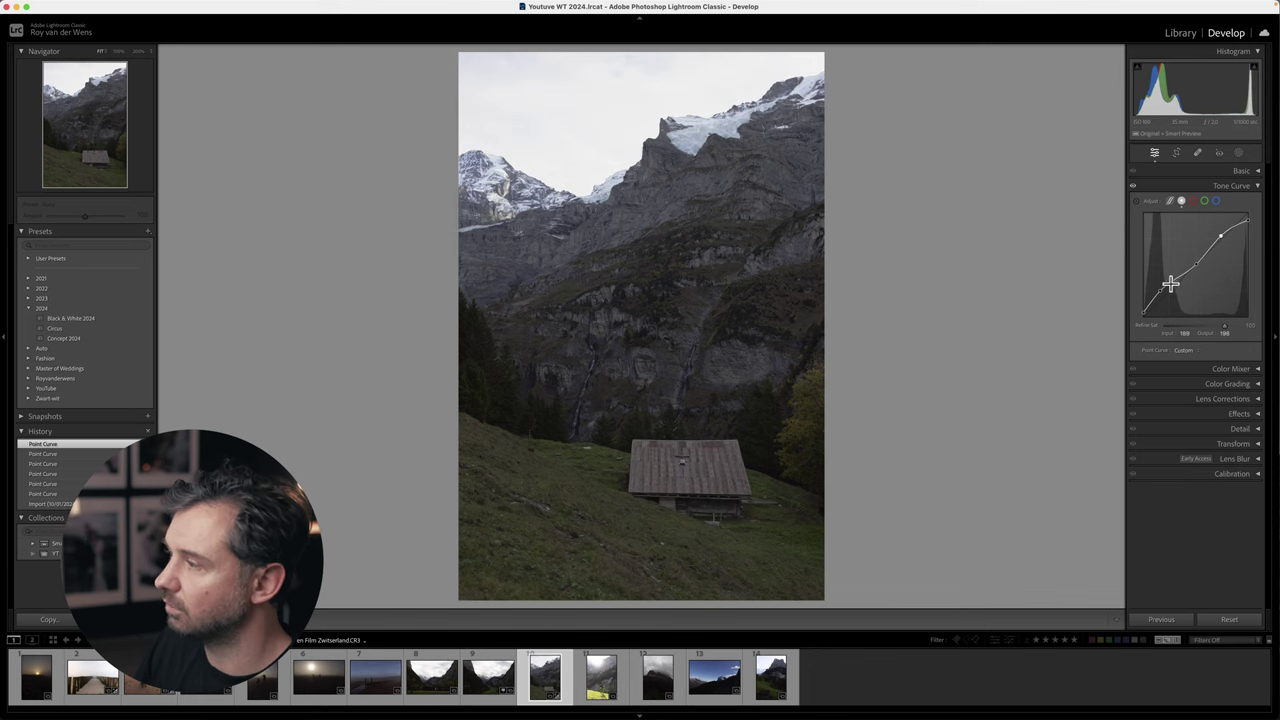
{"action": "left_click_drag", "start_coordinate": [1160, 289], "coordinate": [1143, 309]}
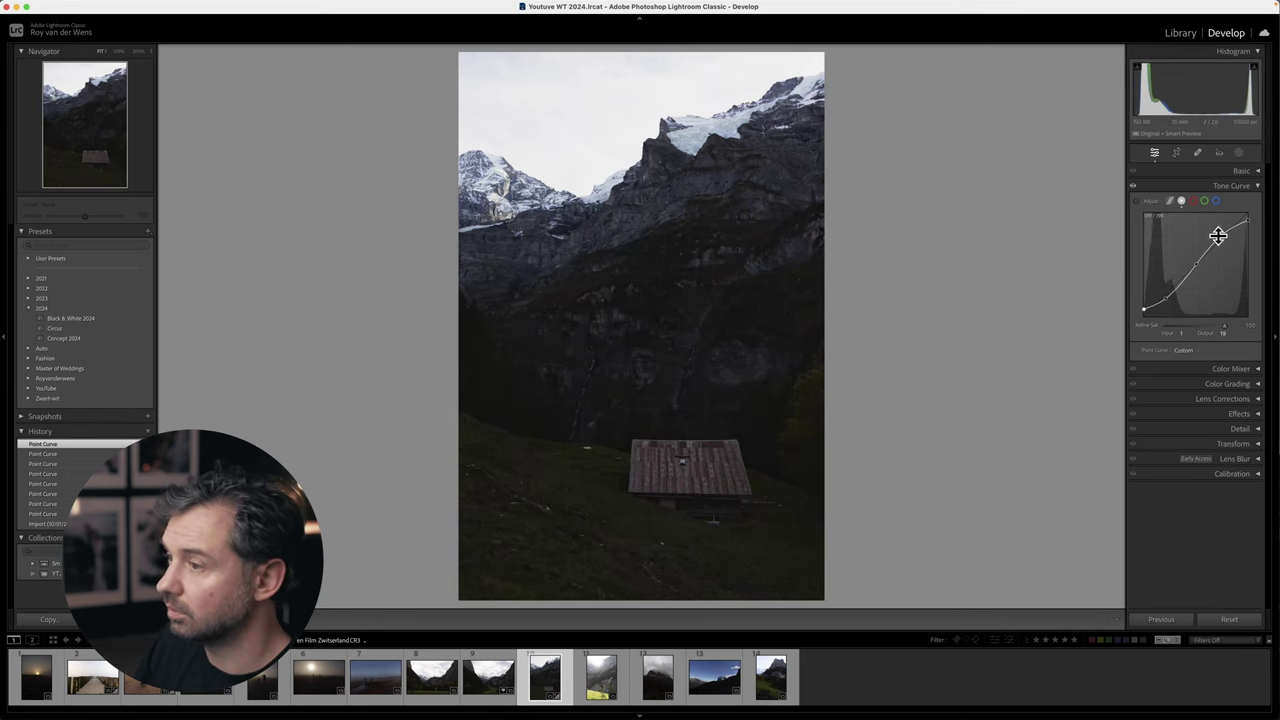
{"action": "left_click_drag", "start_coordinate": [1220, 244], "coordinate": [1217, 243]}
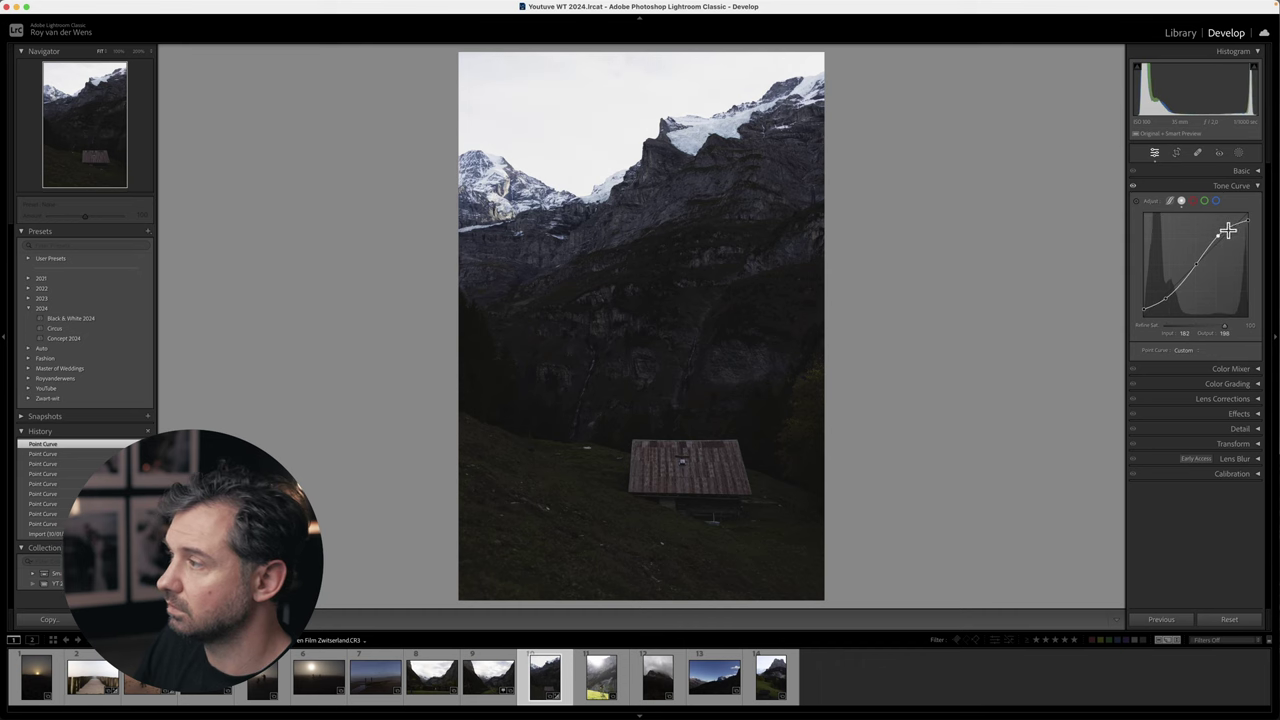
{"action": "left_click_drag", "start_coordinate": [1196, 270], "coordinate": [1192, 262]}
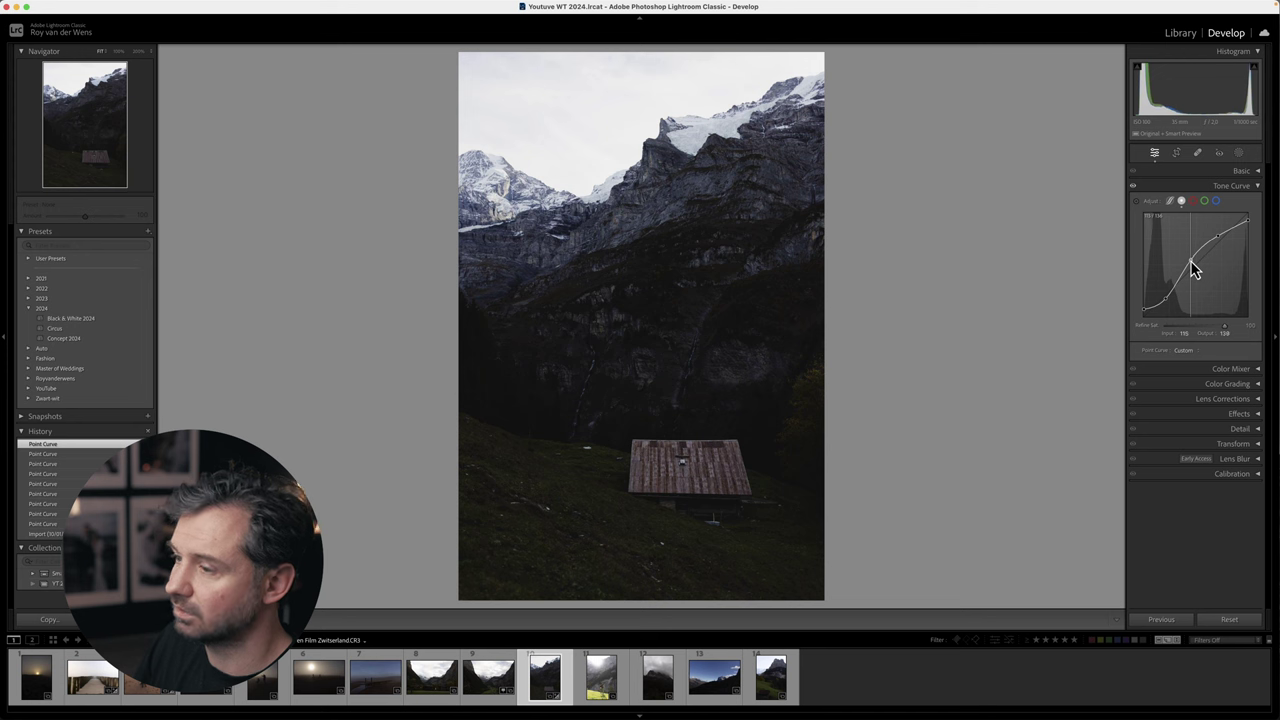
Anchor the midpoint of the red channel curve on the mountain hut photo.
{"action": "left_click", "coordinate": [1193, 202]}
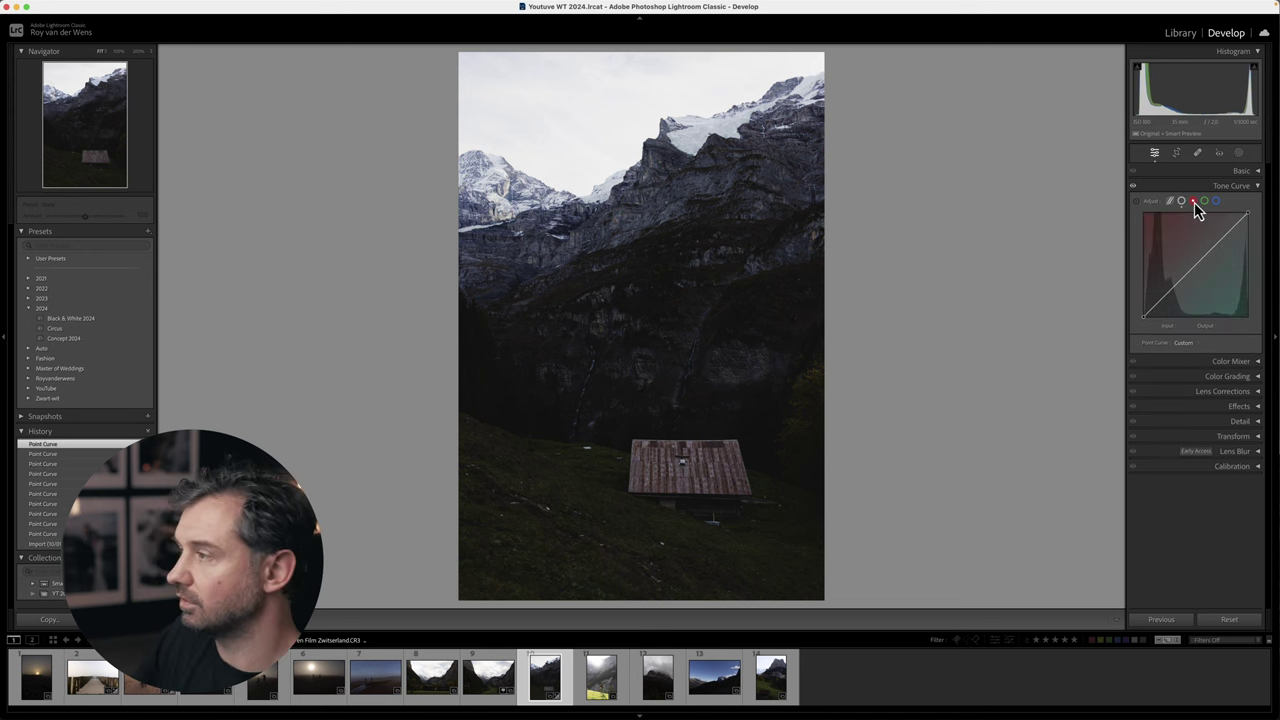
{"action": "left_click", "coordinate": [1195, 264]}
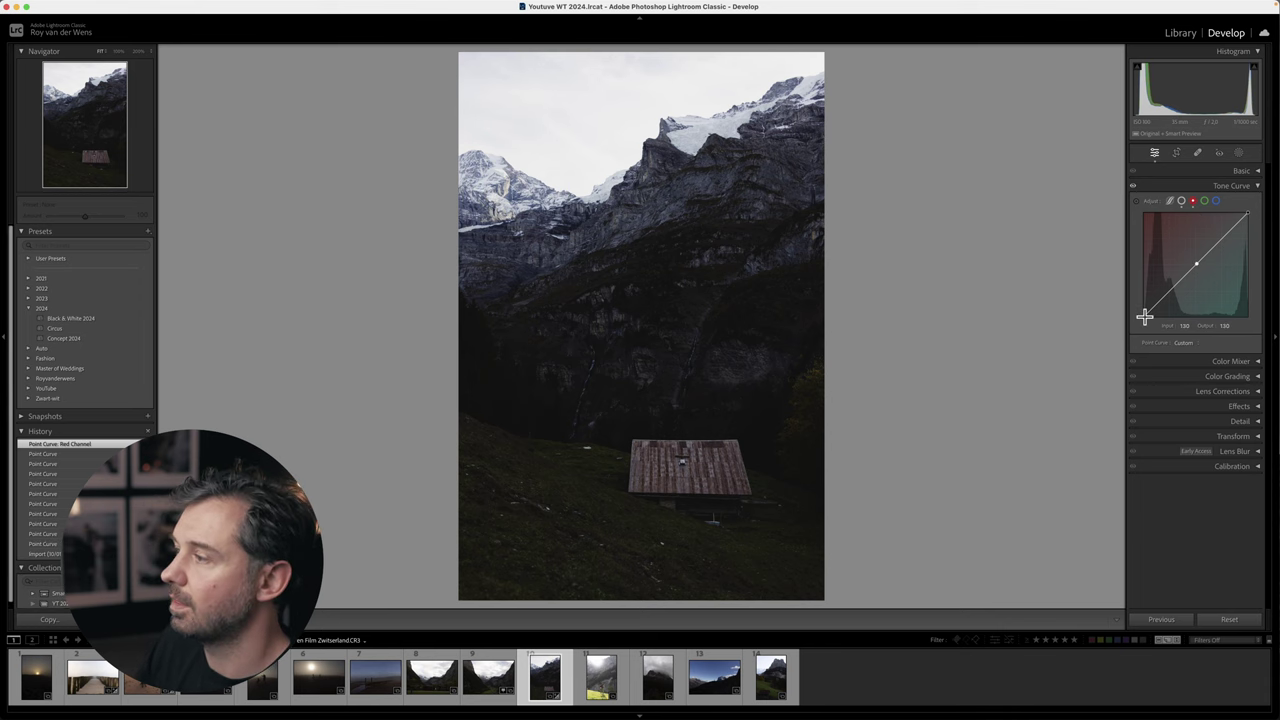
Try moving the red channel curve's black point upward and inward, and undo it.
{"action": "left_click_drag", "start_coordinate": [1145, 318], "coordinate": [1141, 312]}
{"action": "left_click_drag", "start_coordinate": [1145, 320], "coordinate": [1160, 315]}
{"action": "key", "text": "super+z"}
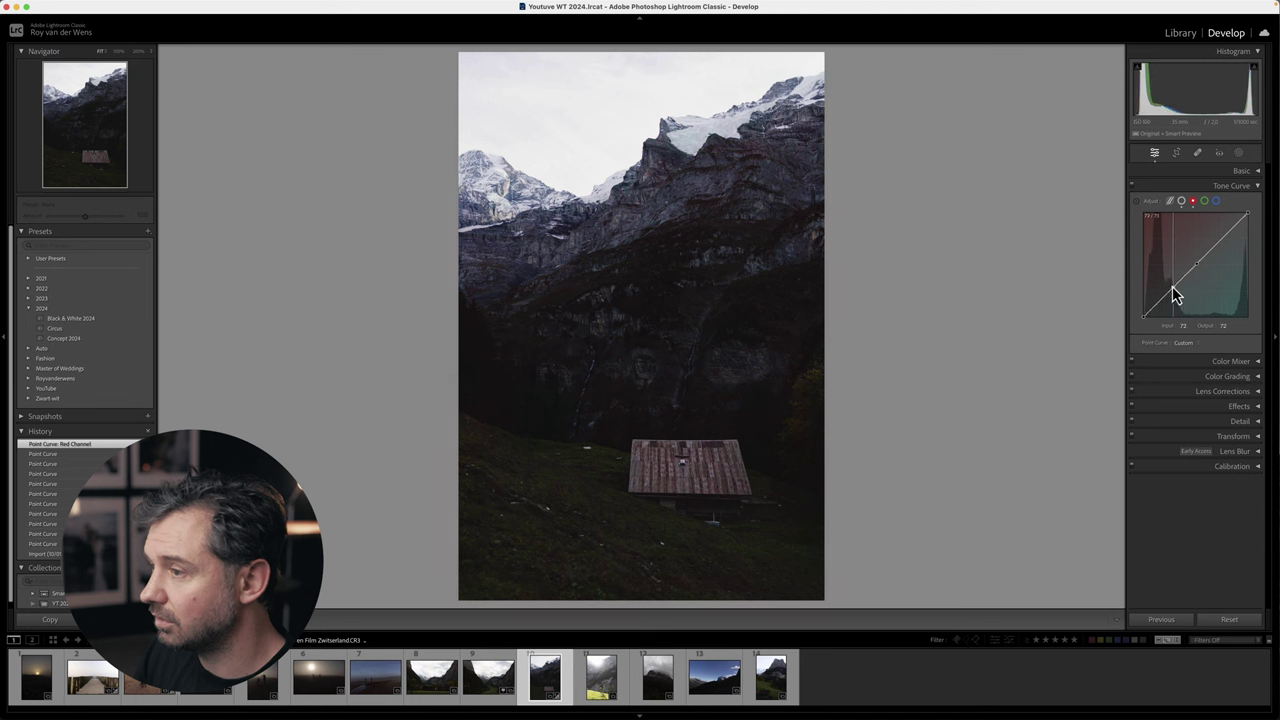
Lower the shadows on the red channel curve slightly and raise its highlights to input 187, output 194.
{"action": "left_click_drag", "start_coordinate": [1173, 288], "coordinate": [1174, 294]}
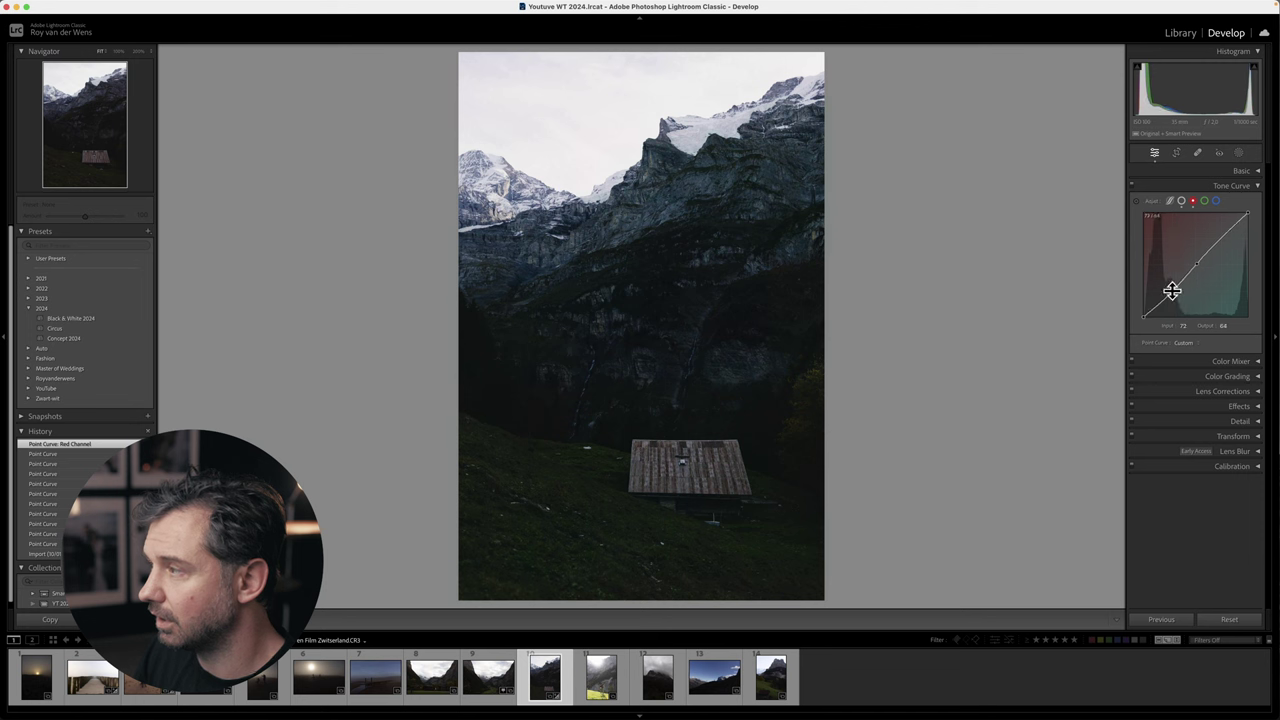
{"action": "left_click_drag", "start_coordinate": [1221, 237], "coordinate": [1219, 237]}
Raise the mountain hut photo's exposure to +0.85 in the Basic settings.
{"action": "left_click", "coordinate": [1252, 170]}
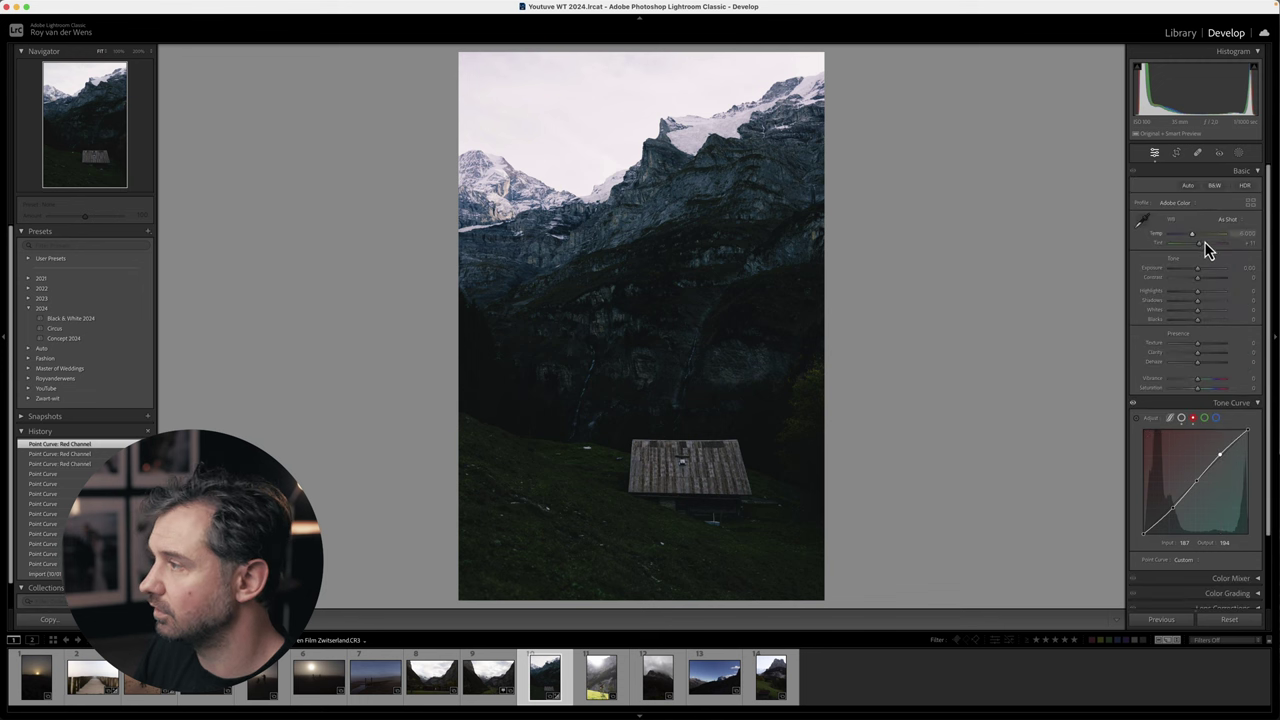
{"action": "left_click_drag", "start_coordinate": [1202, 278], "coordinate": [1201, 269]}
Shape the green channel curve with an anchored midpoint, slightly lowered shadows and highlights raised to input 176, output 184.
{"action": "scroll", "coordinate": [1195, 383], "scroll_direction": "down", "scroll_amount": 1}
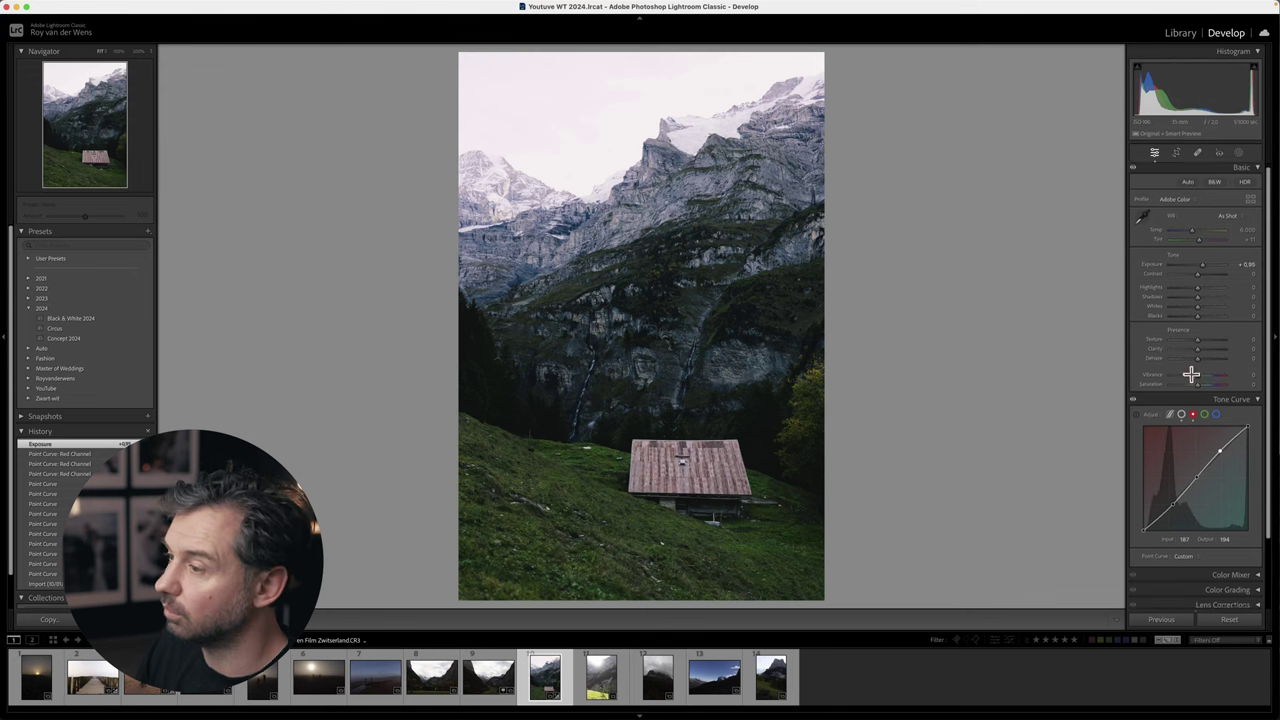
{"action": "scroll", "coordinate": [1195, 383], "scroll_direction": "down", "scroll_amount": 2}
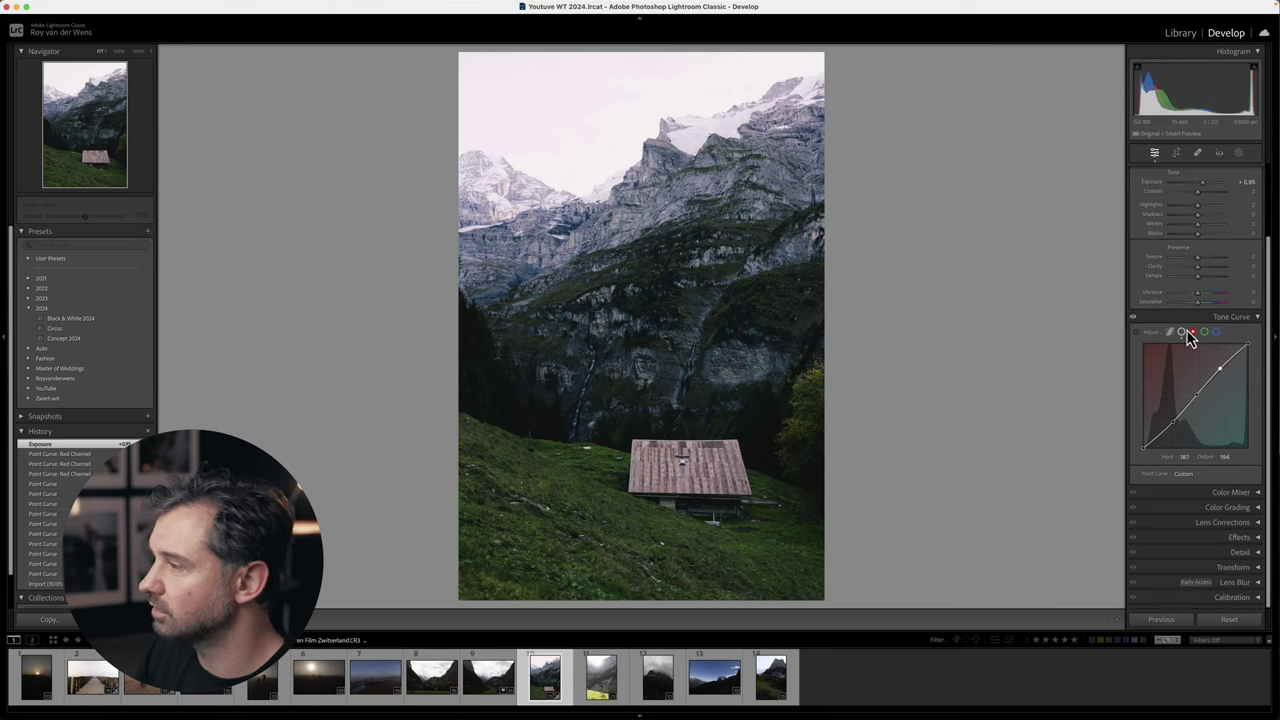
{"action": "left_click", "coordinate": [1205, 333]}
{"action": "left_click", "coordinate": [1196, 397]}
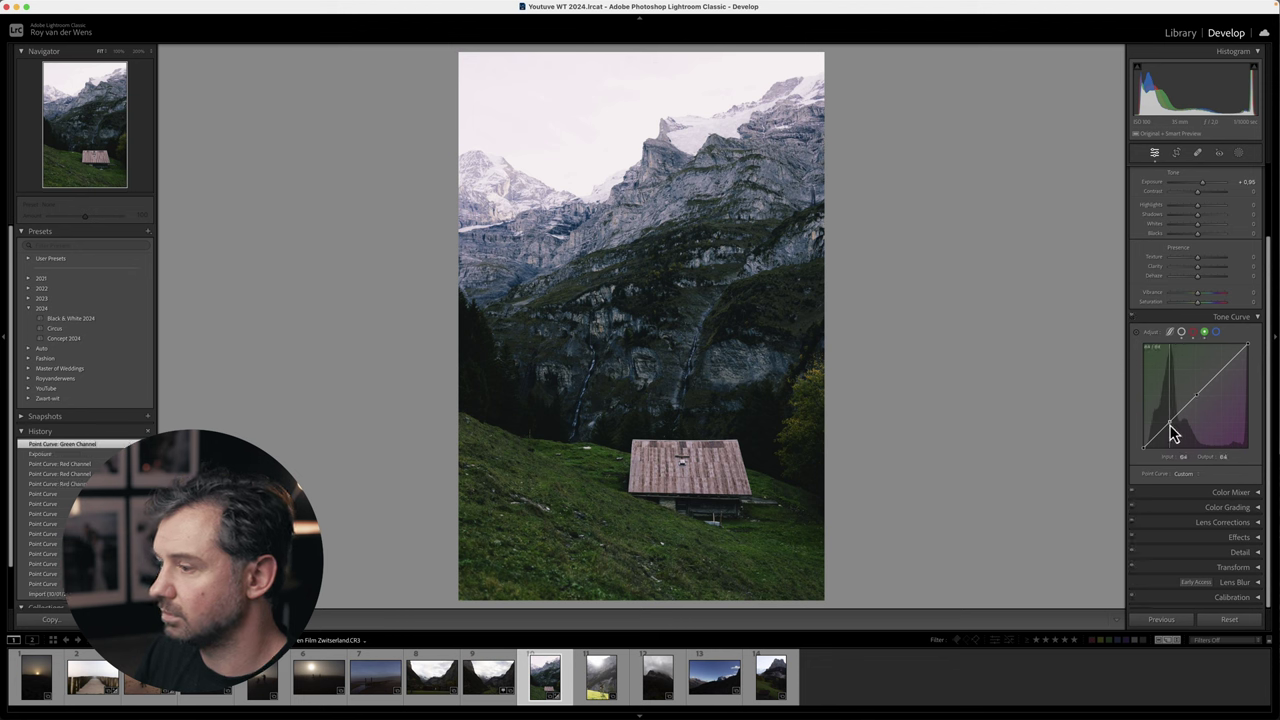
{"action": "left_click", "coordinate": [1169, 425]}
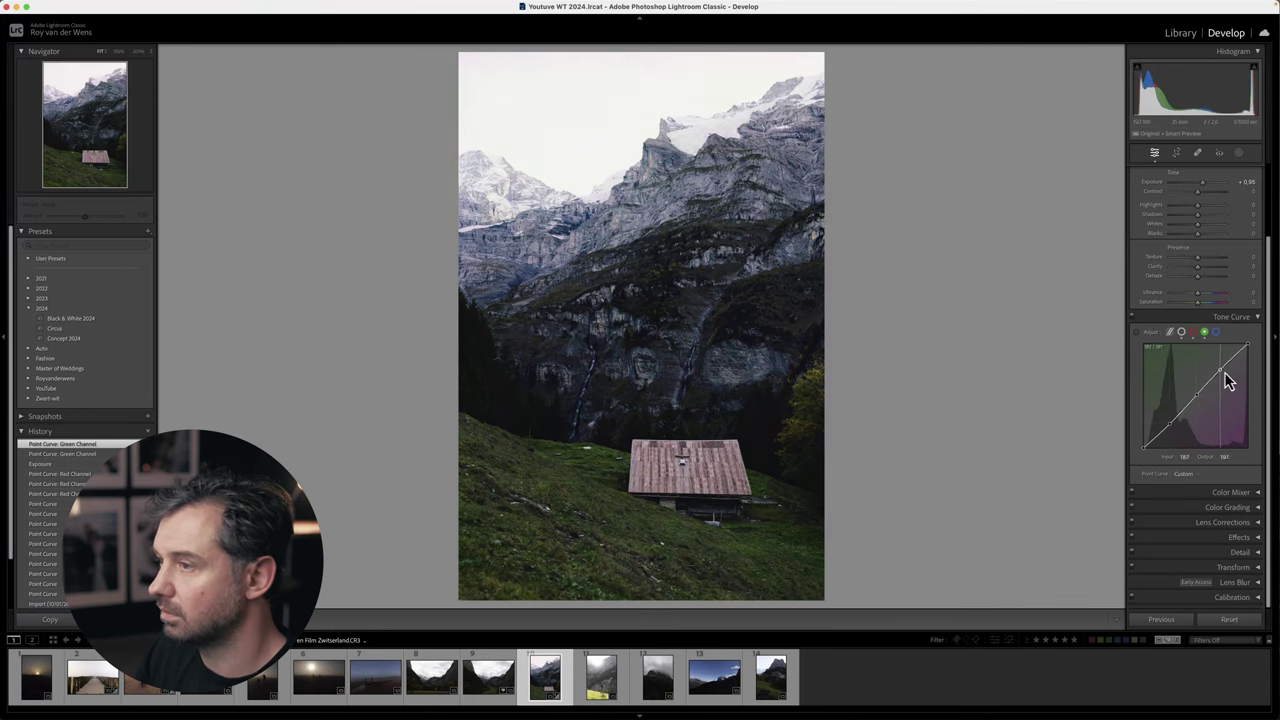
{"action": "mouse_move", "coordinate": [1220, 374]}
{"action": "left_mouse_down"}
{"action": "mouse_move", "coordinate": [1246, 391]}
{"action": "mouse_move", "coordinate": [1211, 357]}
{"action": "mouse_move", "coordinate": [1234, 371]}
{"action": "mouse_move", "coordinate": [1231, 361]}
{"action": "left_mouse_up"}
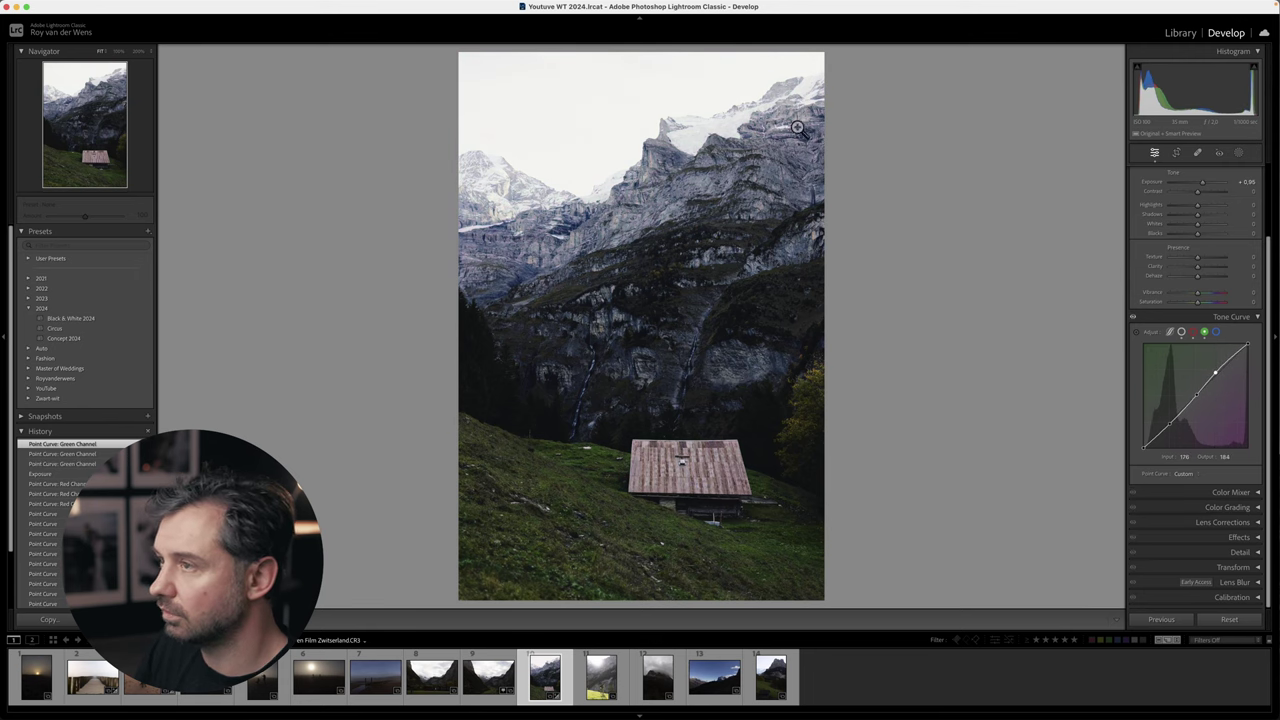
Shape the blue channel curve with an anchored midpoint, raised highlights and shadows lowered to input 48, output 40.
{"action": "left_click", "coordinate": [1217, 332]}
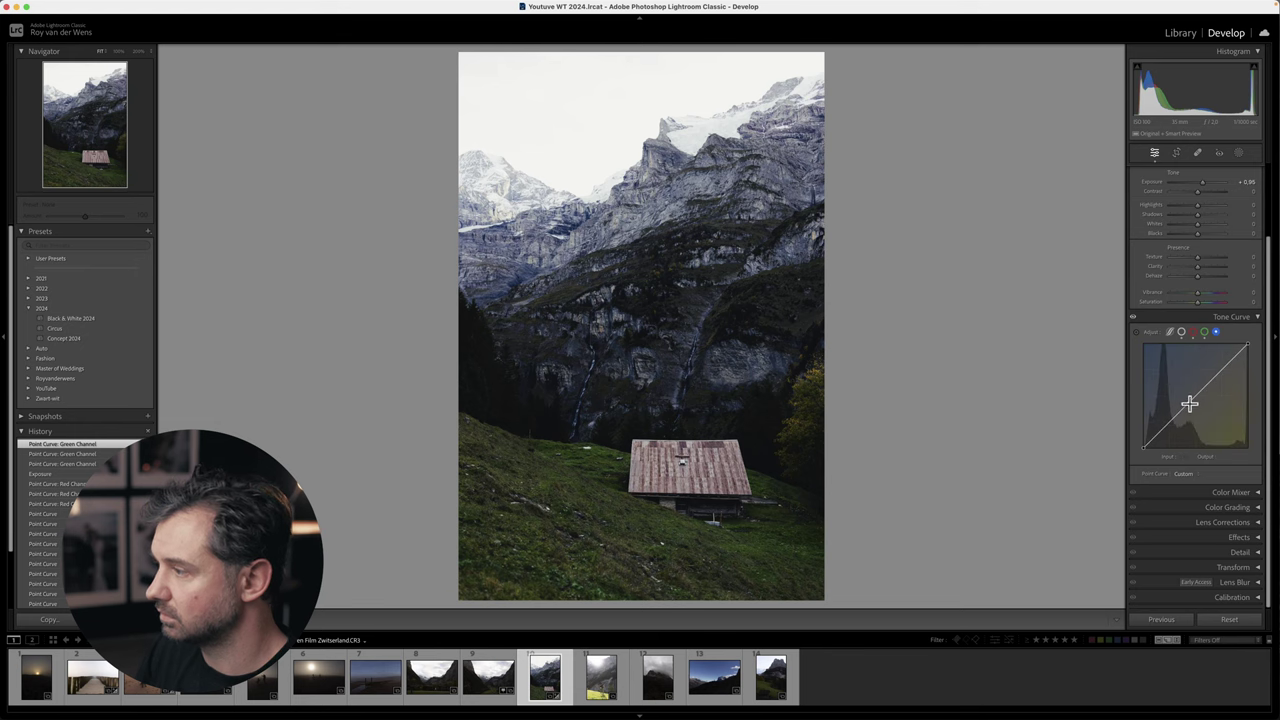
{"action": "left_click", "coordinate": [1195, 397]}
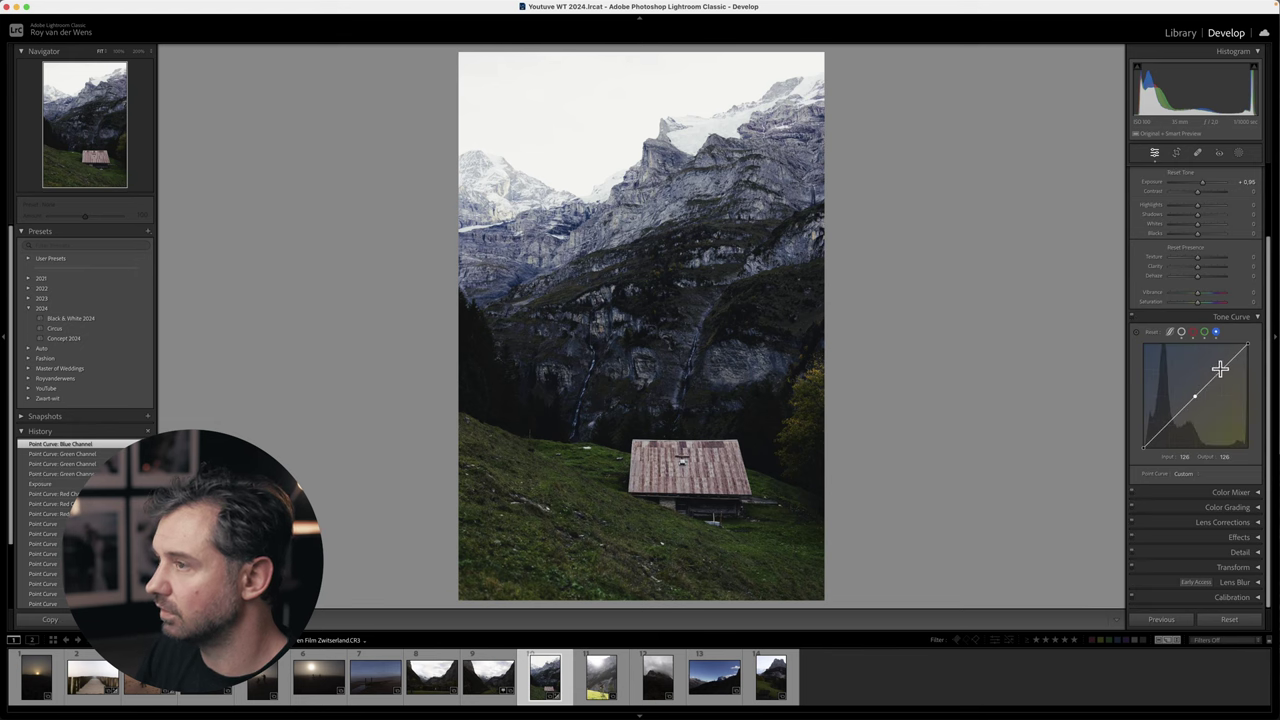
{"action": "left_click_drag", "start_coordinate": [1215, 377], "coordinate": [1213, 373]}
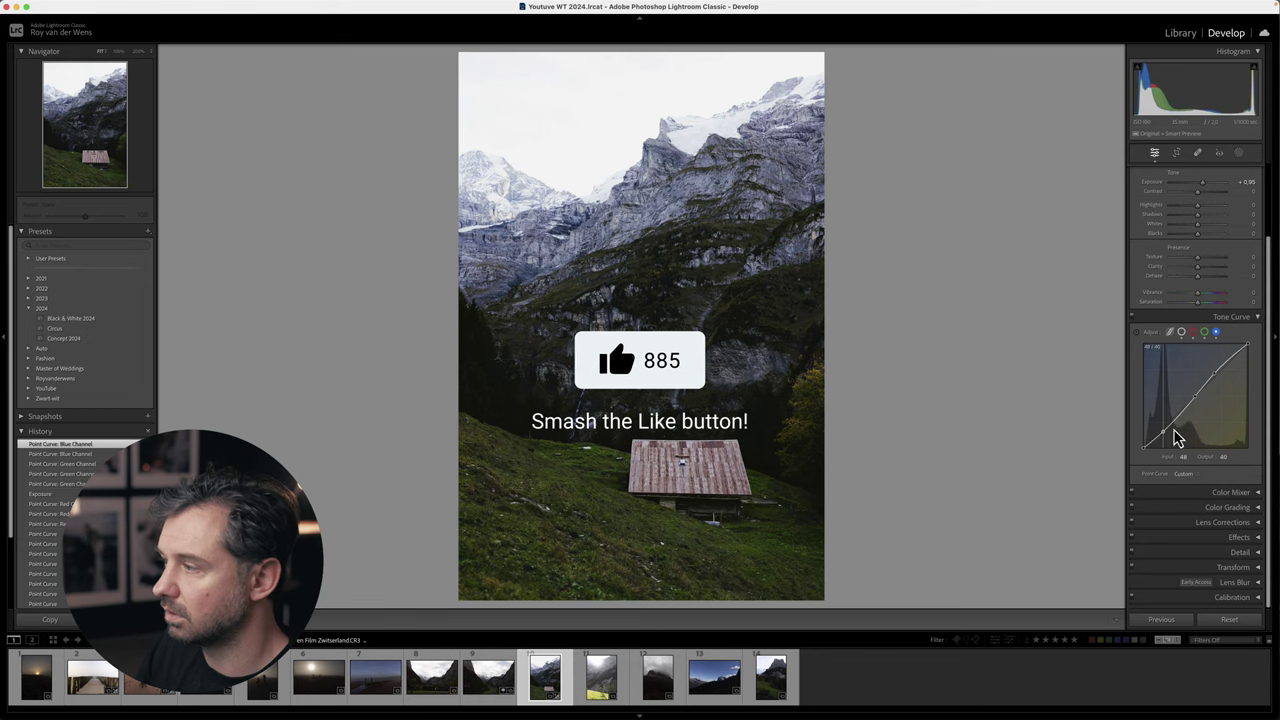
Compare the mountain hut photo with and without its tone curve adjustments.
{"action": "left_click", "coordinate": [1133, 318]}
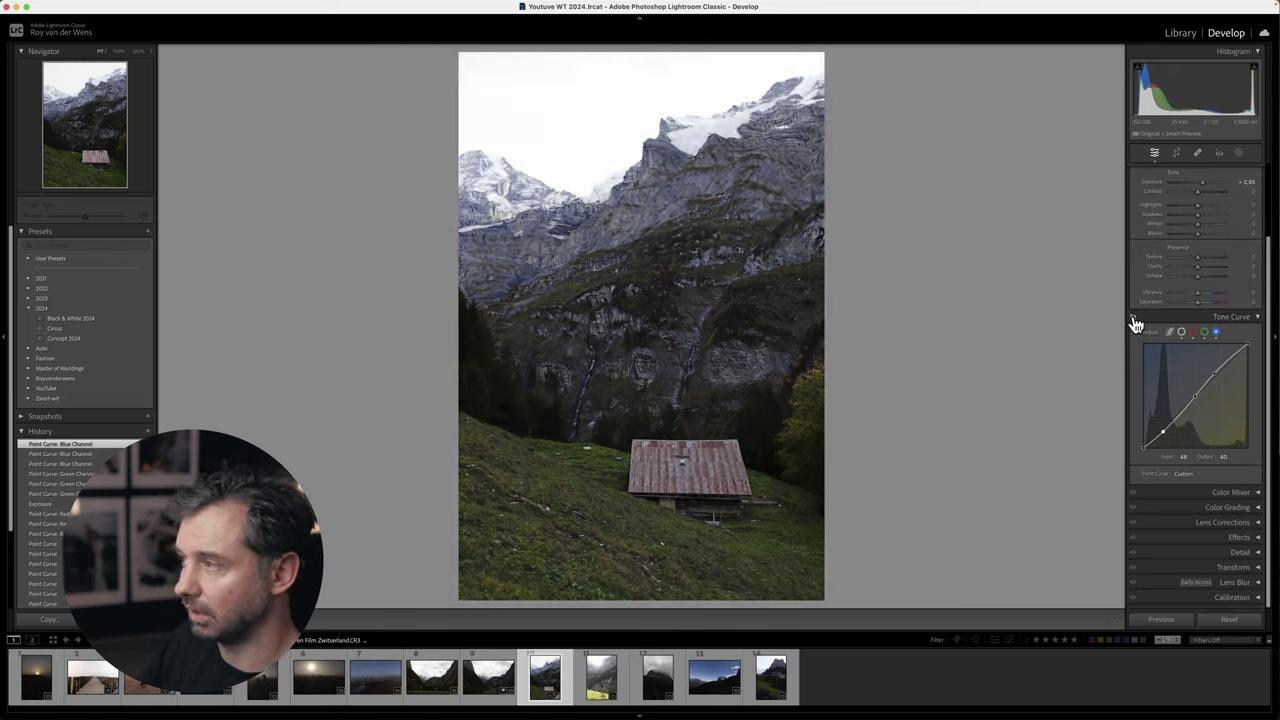
{"action": "left_click", "coordinate": [1134, 318]}
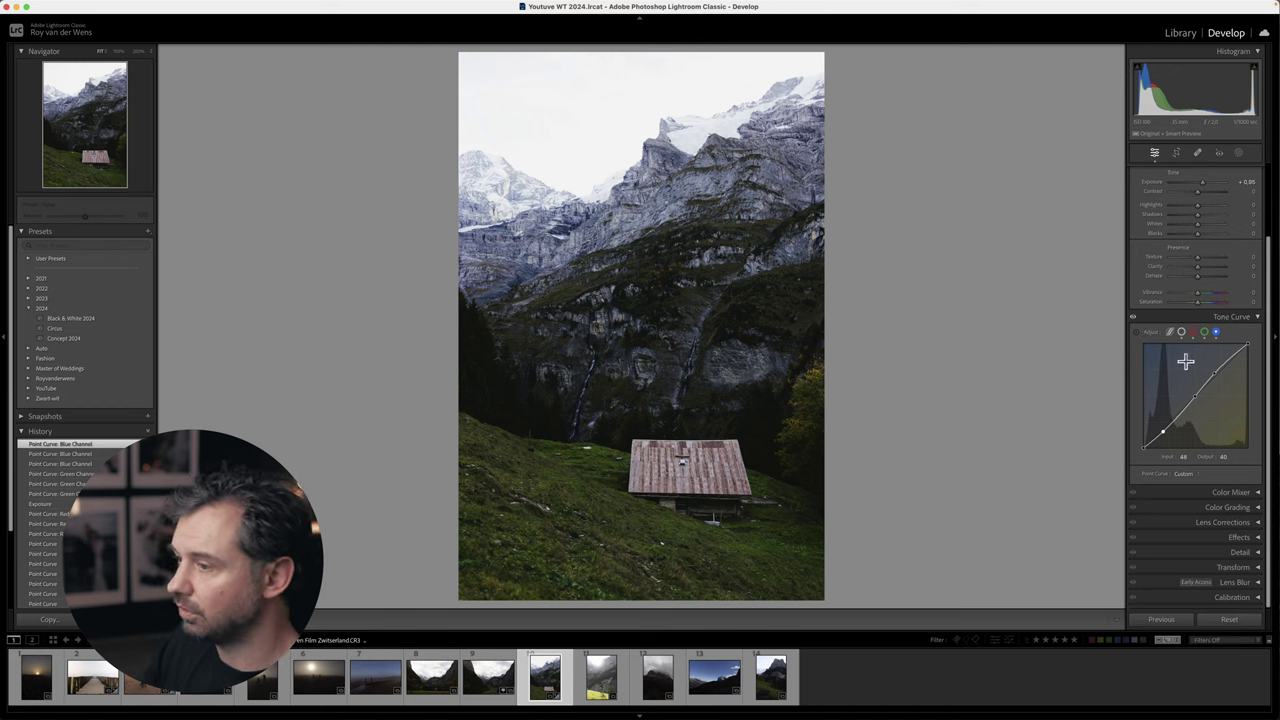
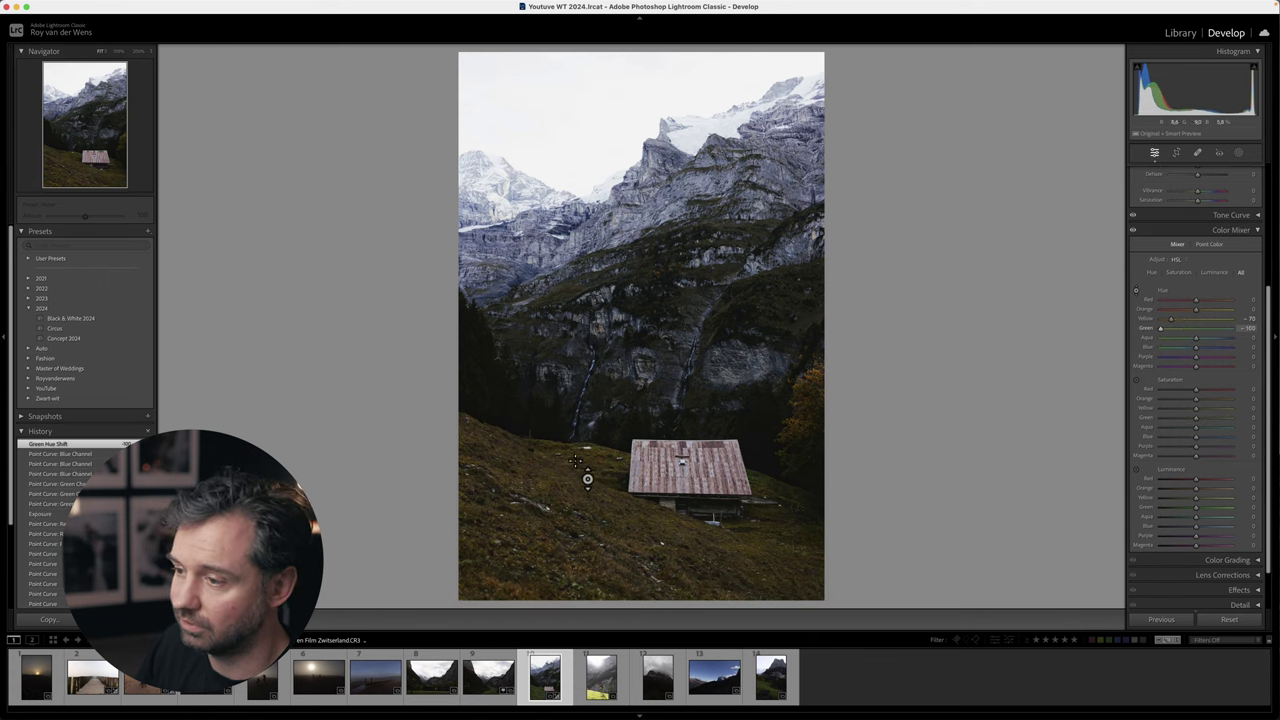
Raise the grass's saturation to +87 for yellow and +47 for green, and its luminance to +100 for both colours.
{"action": "left_click", "coordinate": [1136, 381]}
{"action": "mouse_move", "coordinate": [563, 498]}
{"action": "left_mouse_down"}
{"action": "mouse_move", "coordinate": [551, 449]}
{"action": "mouse_move", "coordinate": [566, 523]}
{"action": "mouse_move", "coordinate": [552, 387]}
{"action": "mouse_move", "coordinate": [563, 500]}
{"action": "left_mouse_up"}
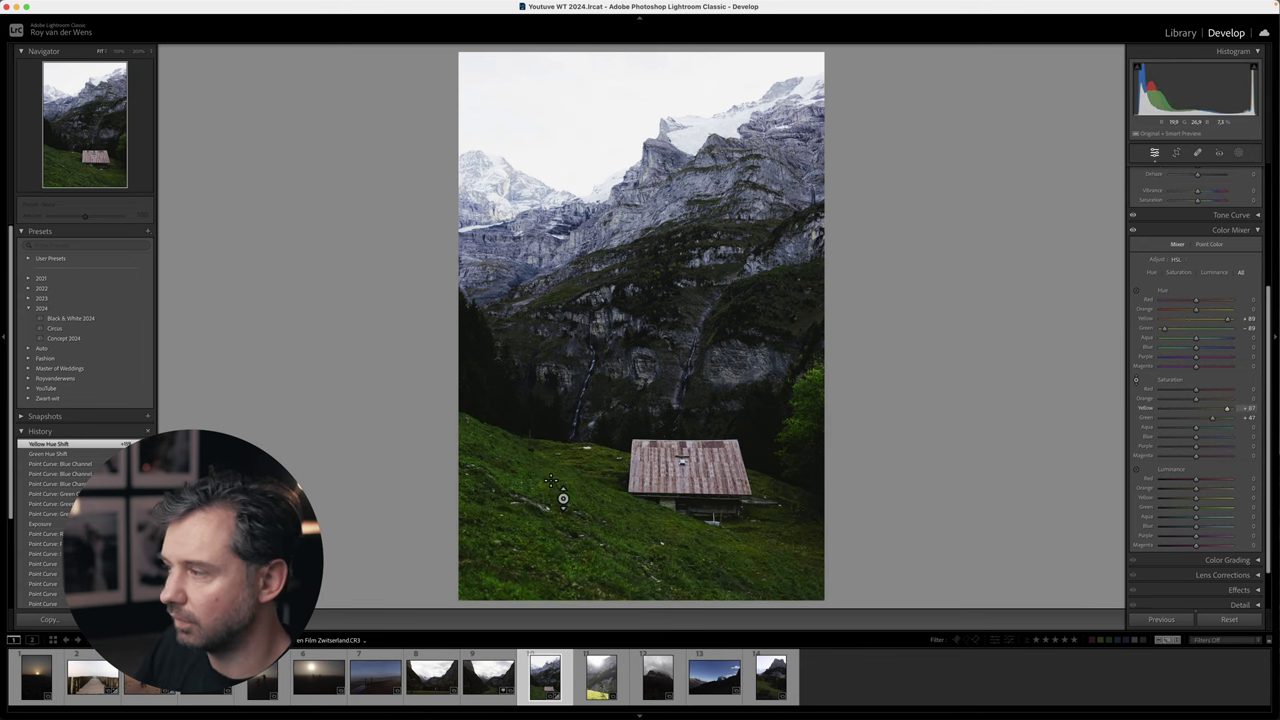
{"action": "left_click", "coordinate": [1136, 470]}
{"action": "left_click_drag", "start_coordinate": [574, 517], "coordinate": [557, 380]}
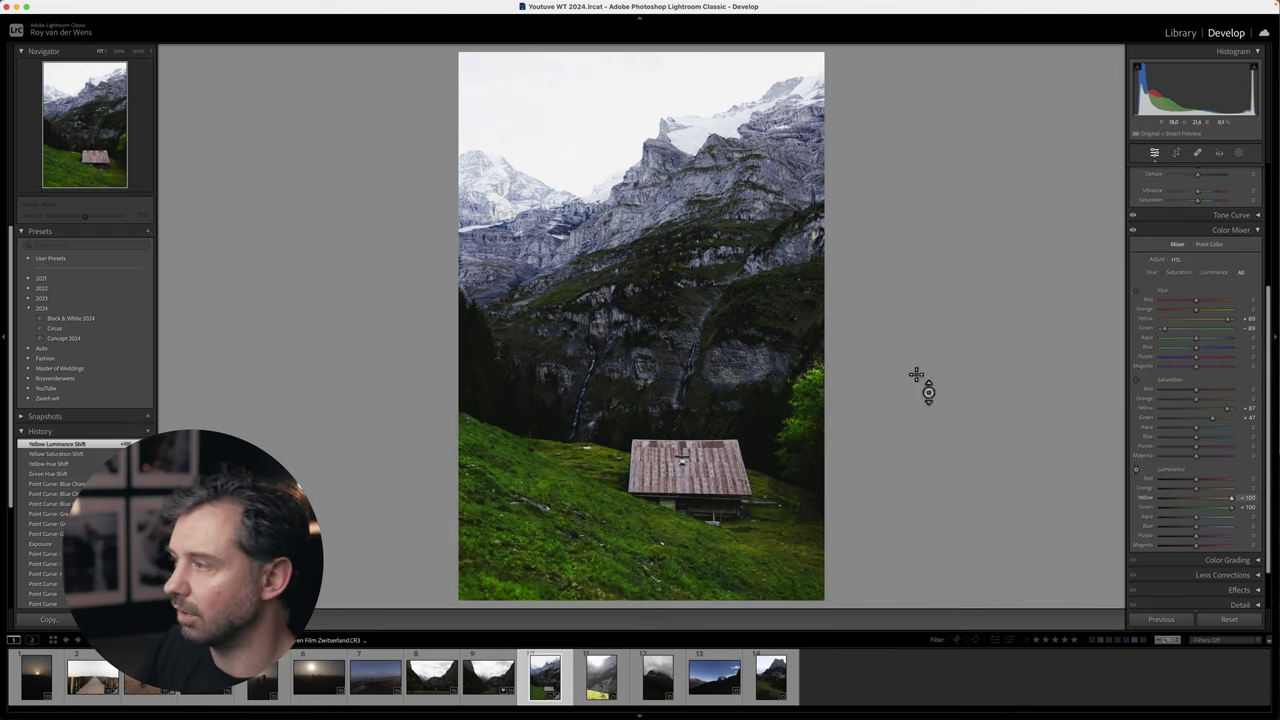
Shift the mountain rock's blue hue to -62 and reduce its saturation to -85 for blue and -57 for purple.
{"action": "left_click_drag", "start_coordinate": [701, 303], "coordinate": [765, 209]}
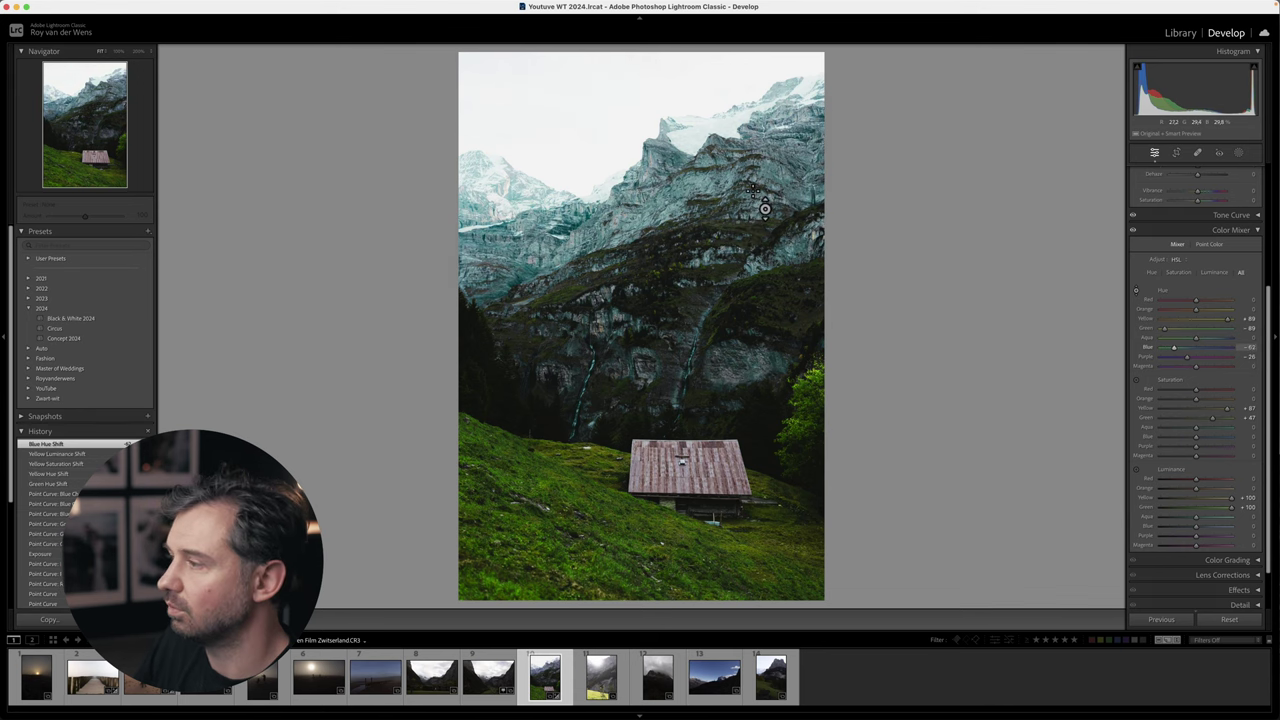
{"action": "left_click", "coordinate": [1136, 380]}
{"action": "mouse_move", "coordinate": [762, 177]}
{"action": "left_mouse_down"}
{"action": "mouse_move", "coordinate": [771, 237]}
{"action": "mouse_move", "coordinate": [770, 120]}
{"action": "mouse_move", "coordinate": [776, 267]}
{"action": "mouse_move", "coordinate": [775, 194]}
{"action": "left_mouse_up"}
Set the mountain rock's luminance to +100 for blue and -9 for purple, and bring its blue saturation to -13.
{"action": "left_click", "coordinate": [1136, 470]}
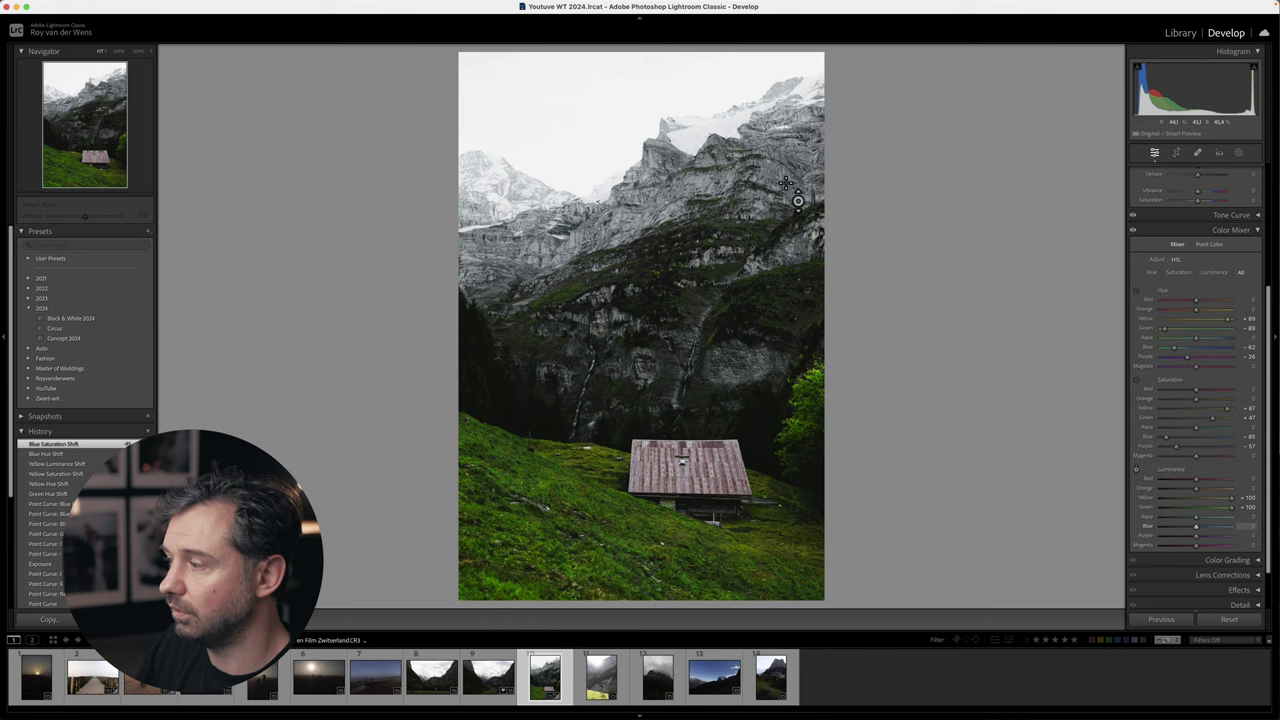
{"action": "left_click_drag", "start_coordinate": [786, 183], "coordinate": [753, 172]}
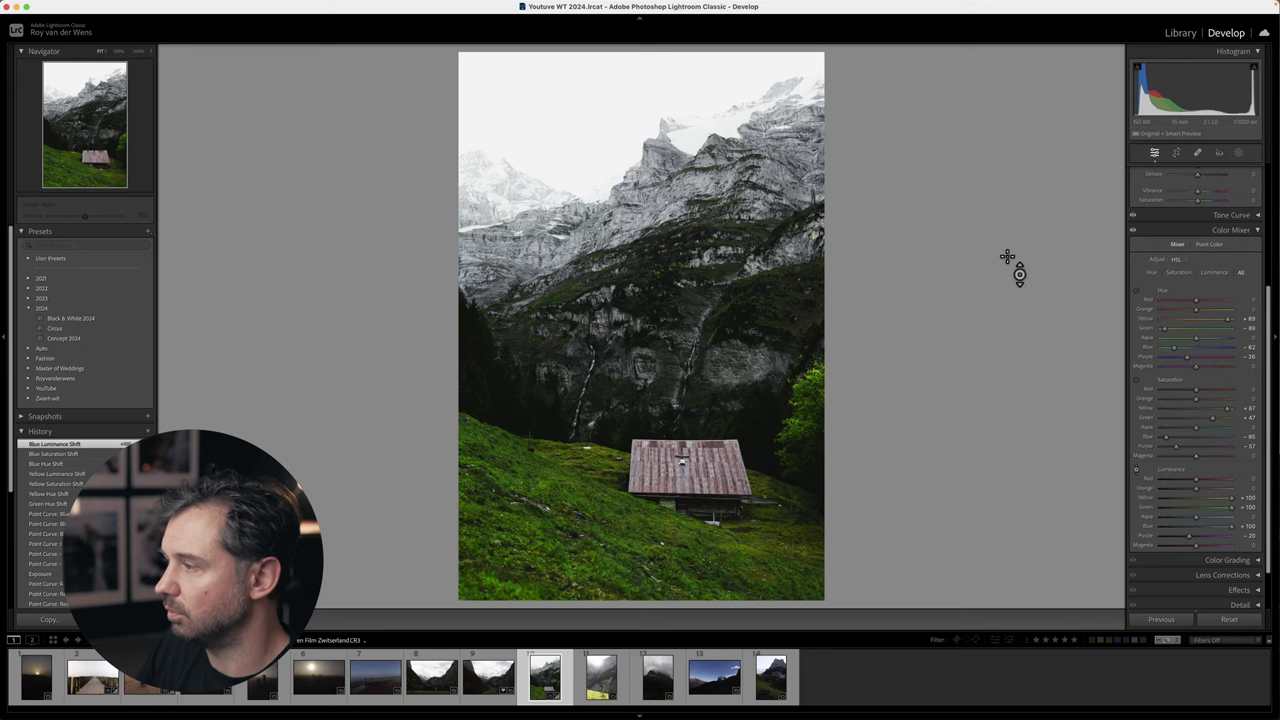
{"action": "left_click", "coordinate": [1136, 381]}
{"action": "left_click_drag", "start_coordinate": [780, 190], "coordinate": [770, 137]}
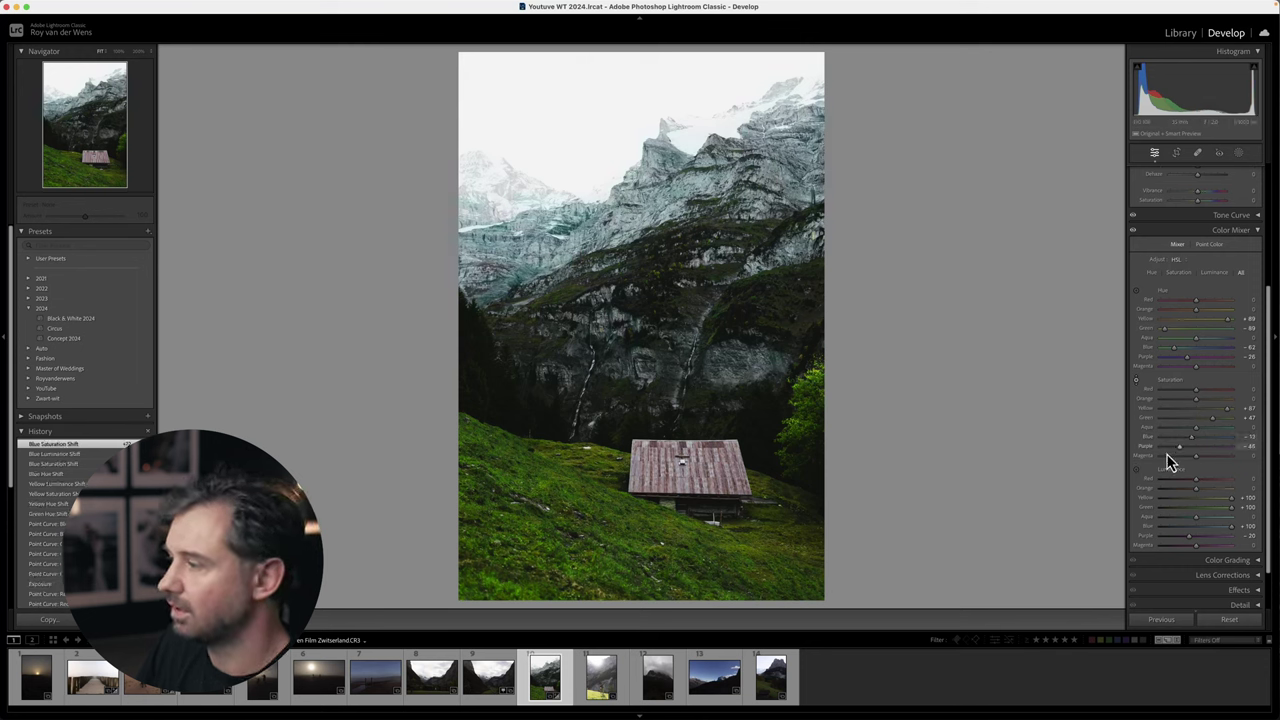
{"action": "left_click", "coordinate": [1136, 469]}
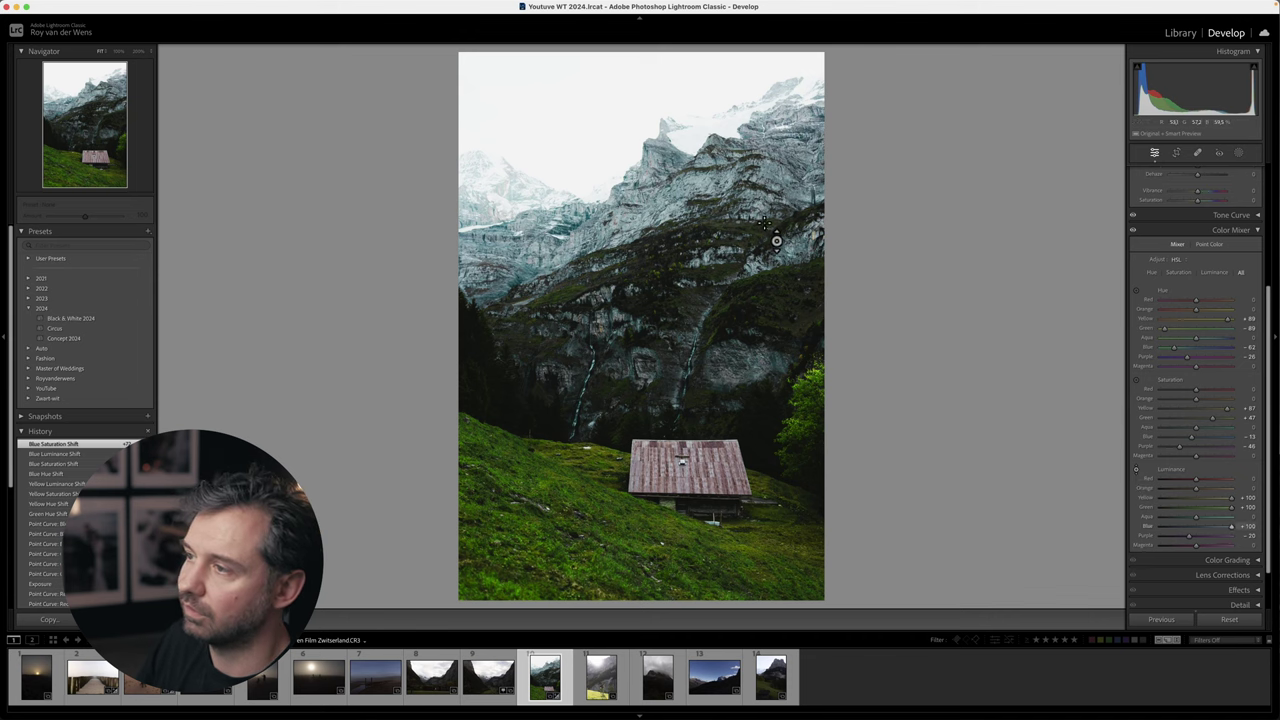
{"action": "left_click_drag", "start_coordinate": [794, 182], "coordinate": [777, 114]}
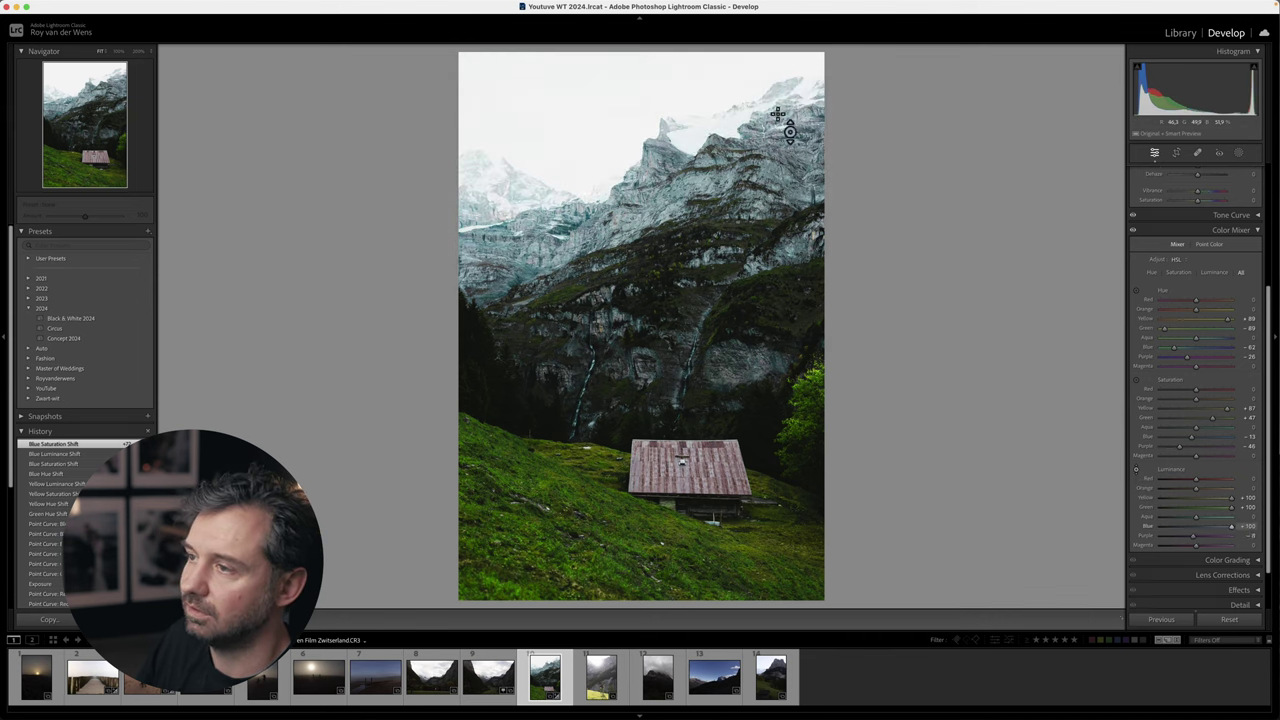
Sample the green grass as a point color and set its hue shift to -84 and saturation shift to -1.
{"action": "left_click", "coordinate": [1208, 246]}
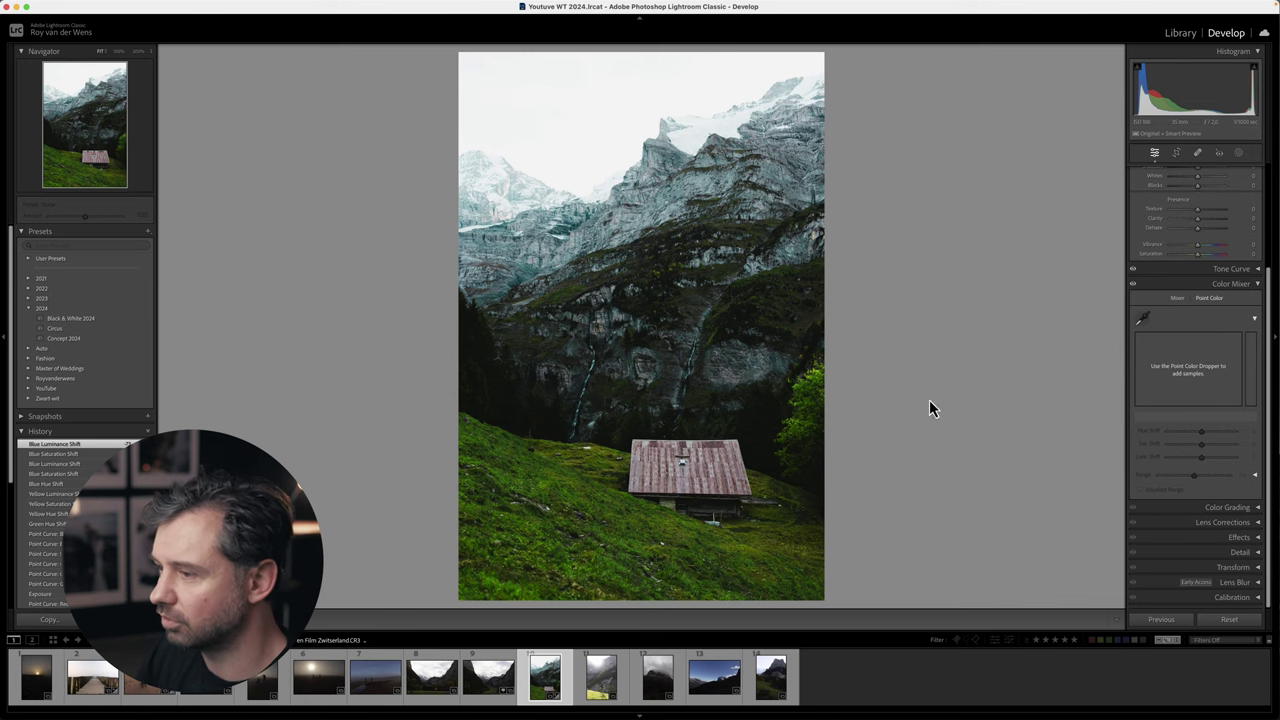
{"action": "left_click", "coordinate": [1141, 318]}
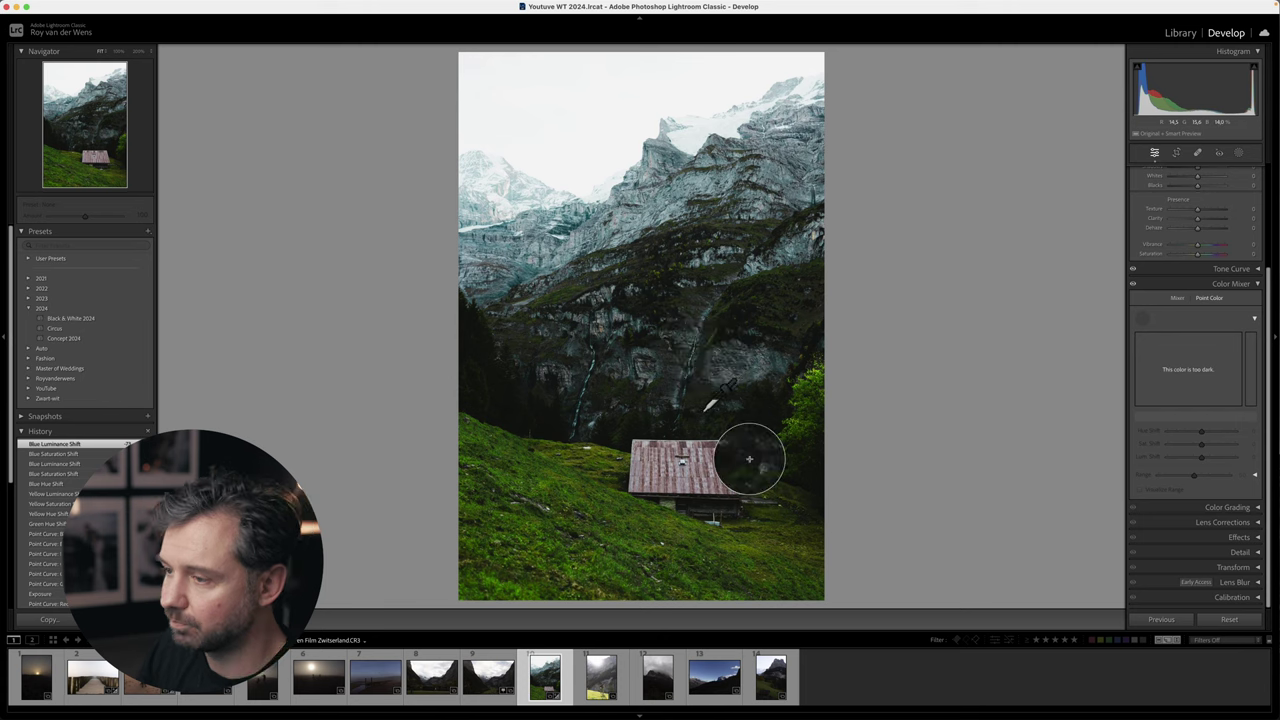
{"action": "left_click", "coordinate": [620, 520]}
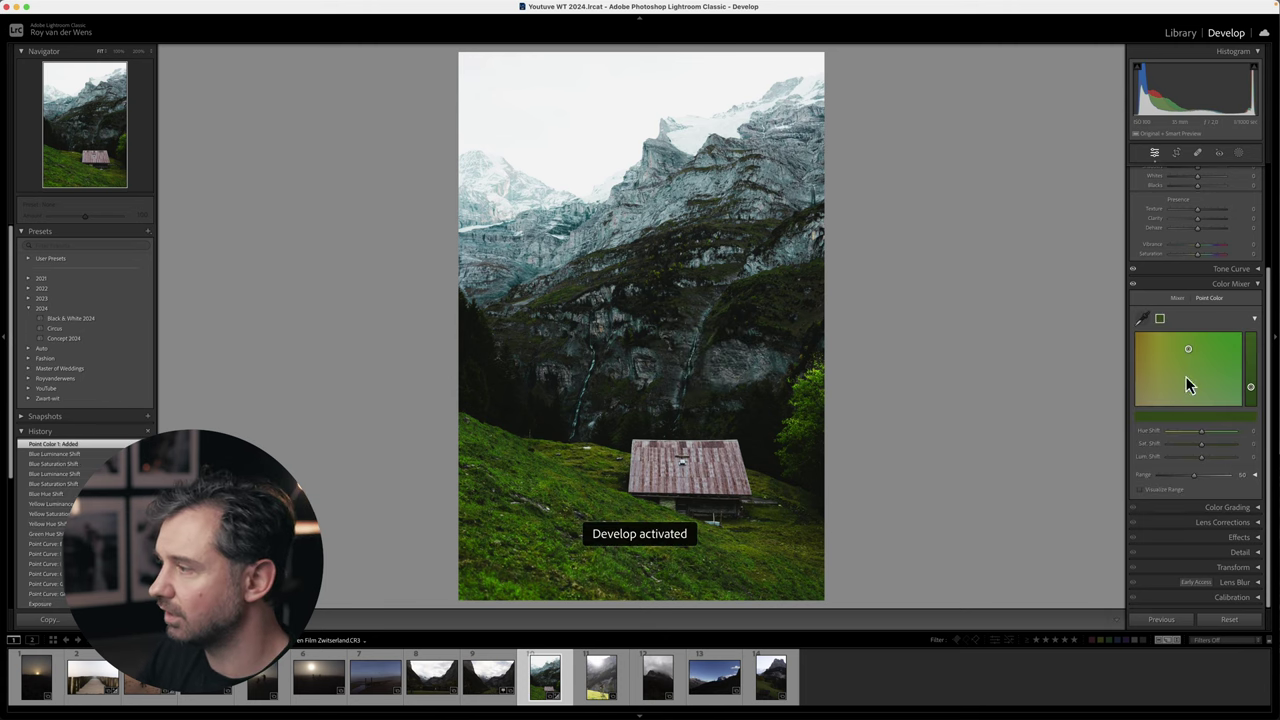
{"action": "left_click_drag", "start_coordinate": [1188, 349], "coordinate": [1151, 357]}
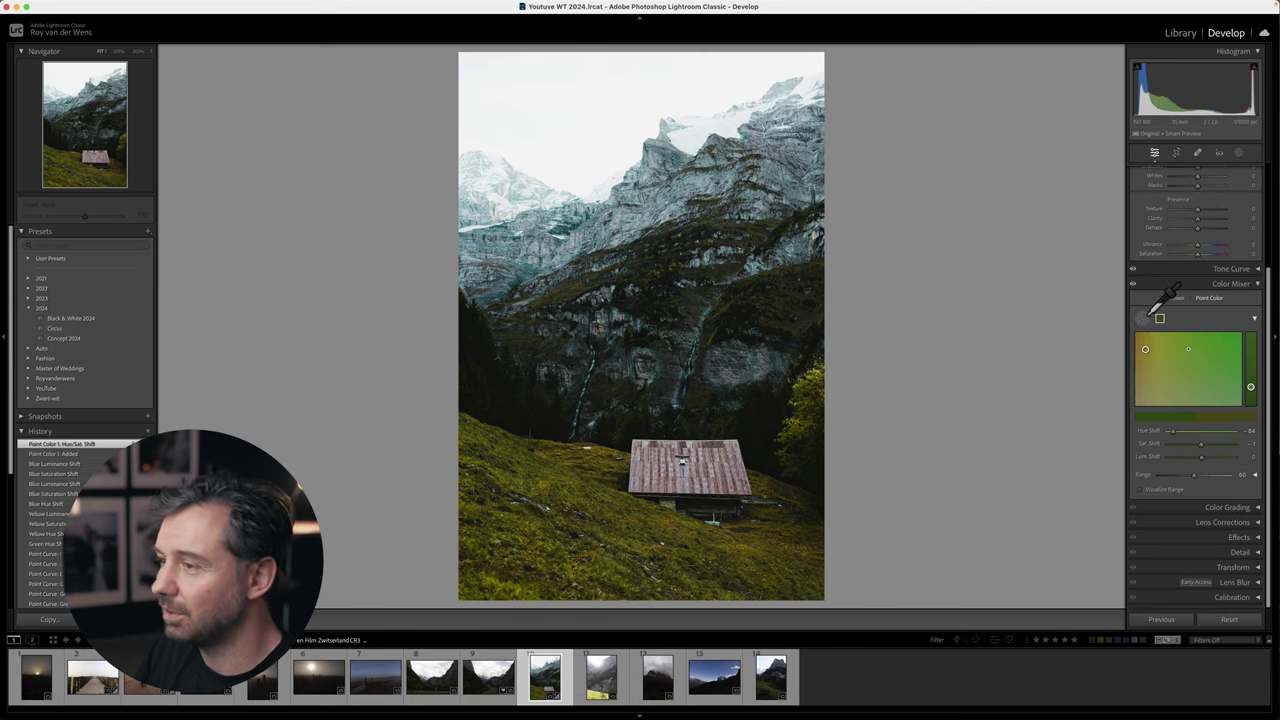
Sample the mountain rock as a second point color and set its hue shift to 84 and saturation shift to -80.
{"action": "left_click", "coordinate": [1142, 318]}
{"action": "left_click", "coordinate": [692, 185]}
{"action": "key", "text": "d"}
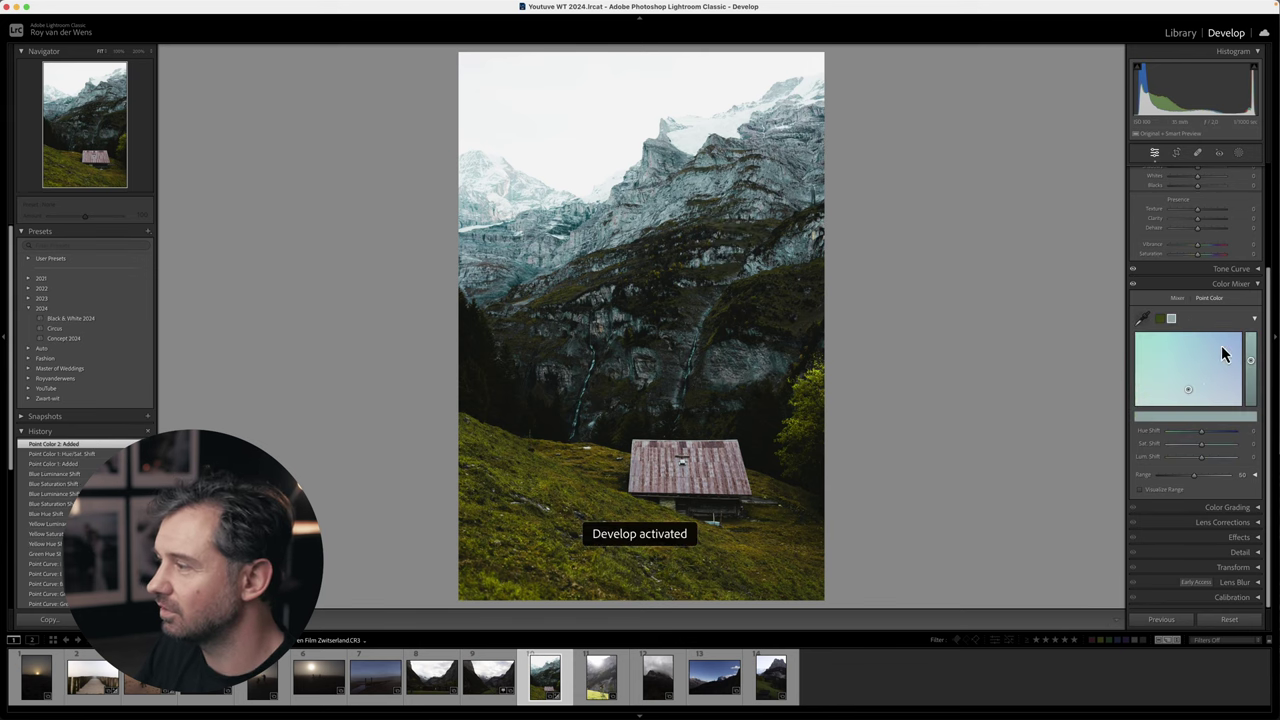
{"action": "left_click_drag", "start_coordinate": [1192, 399], "coordinate": [1243, 409]}
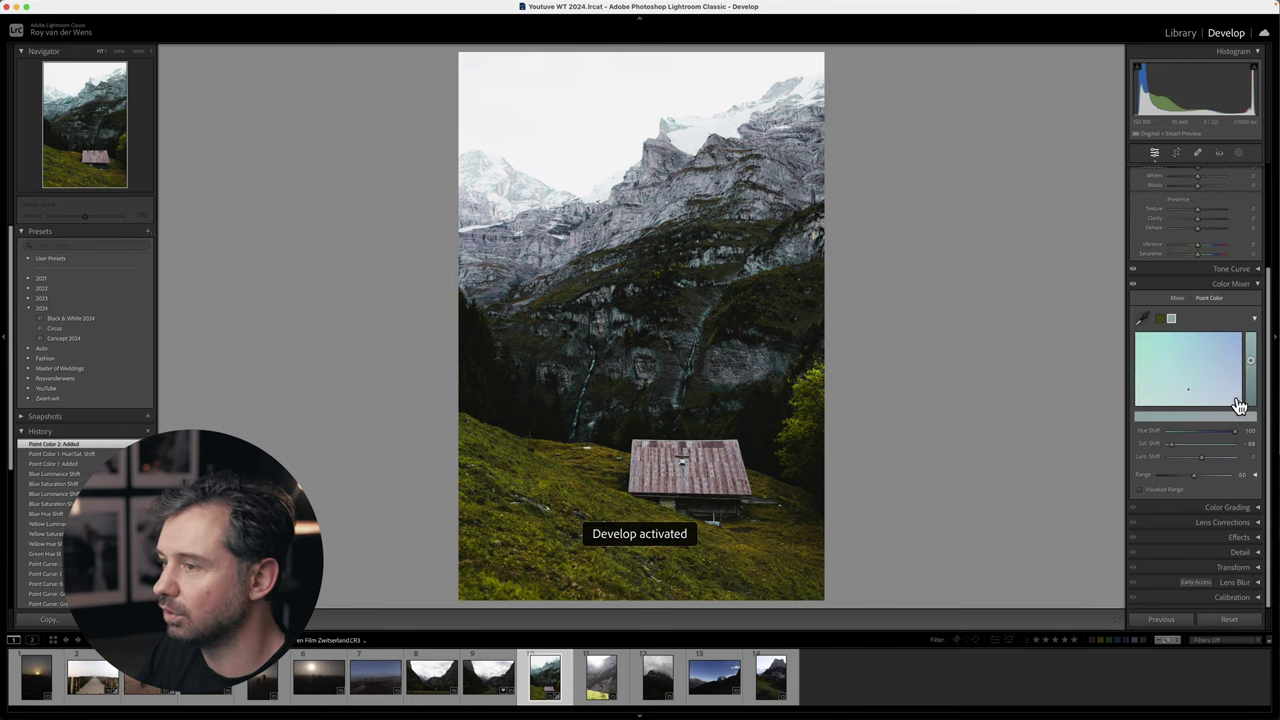
{"action": "left_click_drag", "start_coordinate": [1156, 335], "coordinate": [1231, 403]}
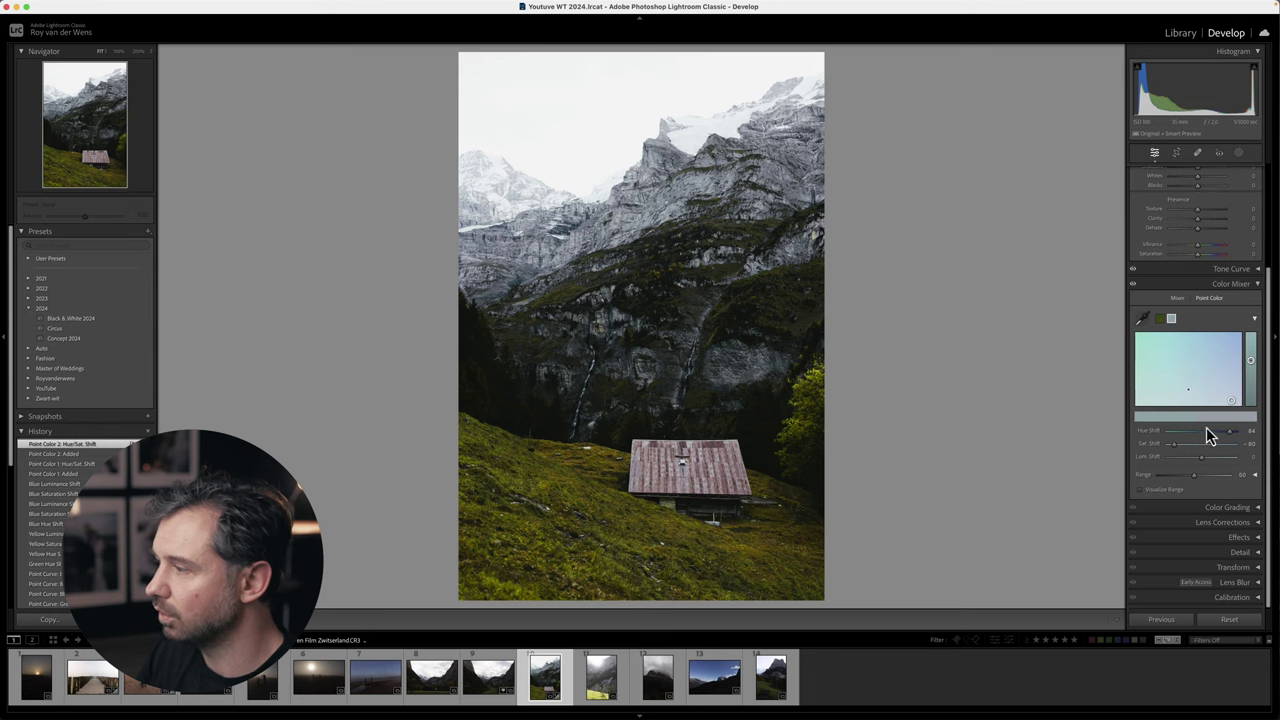
Sample the hut roof as a third point color, set hue shift -28 and saturation shift 54, and undo its luminance shift.
{"action": "left_click", "coordinate": [1142, 318]}
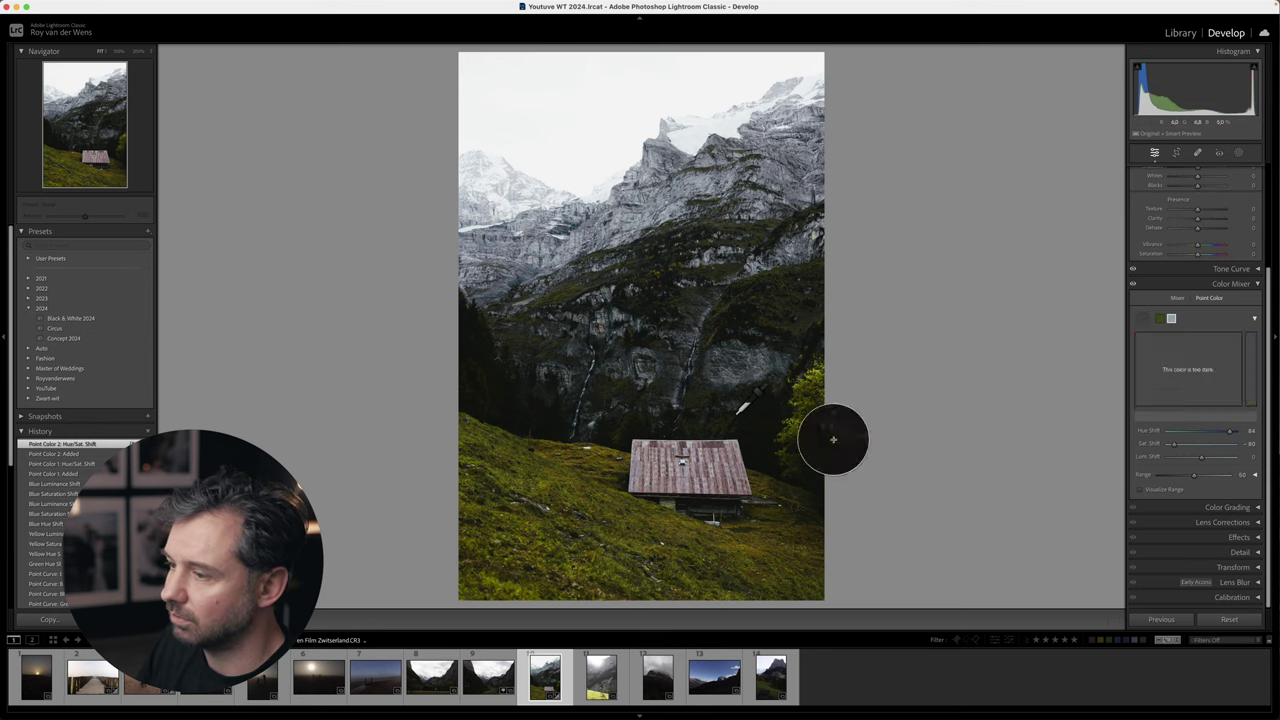
{"action": "left_click", "coordinate": [712, 480]}
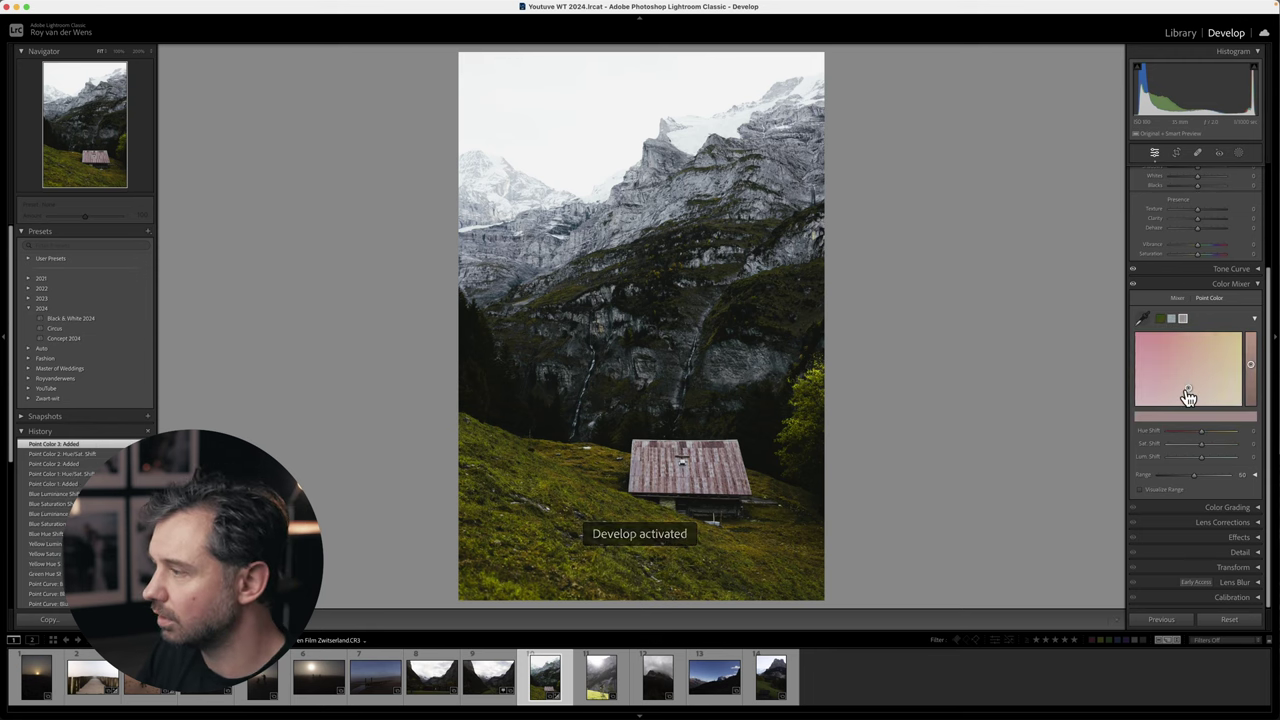
{"action": "left_click_drag", "start_coordinate": [1188, 389], "coordinate": [1150, 350]}
{"action": "mouse_move", "coordinate": [1181, 433]}
{"action": "left_mouse_down"}
{"action": "mouse_move", "coordinate": [1234, 431]}
{"action": "mouse_move", "coordinate": [1186, 432]}
{"action": "left_mouse_up"}
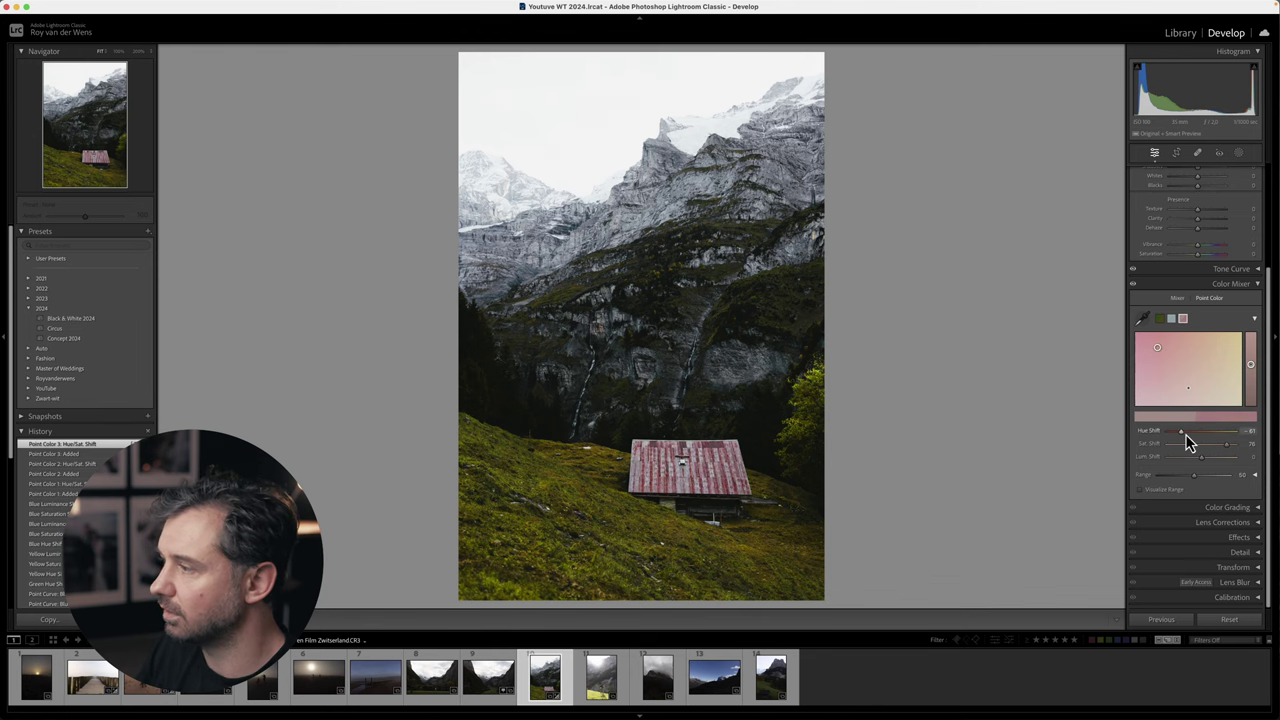
{"action": "mouse_move", "coordinate": [1191, 437]}
{"action": "left_mouse_down"}
{"action": "mouse_move", "coordinate": [1180, 434]}
{"action": "mouse_move", "coordinate": [1249, 429]}
{"action": "mouse_move", "coordinate": [1207, 430]}
{"action": "mouse_move", "coordinate": [1186, 448]}
{"action": "mouse_move", "coordinate": [1230, 452]}
{"action": "mouse_move", "coordinate": [1163, 449]}
{"action": "mouse_move", "coordinate": [1214, 462]}
{"action": "left_mouse_up"}
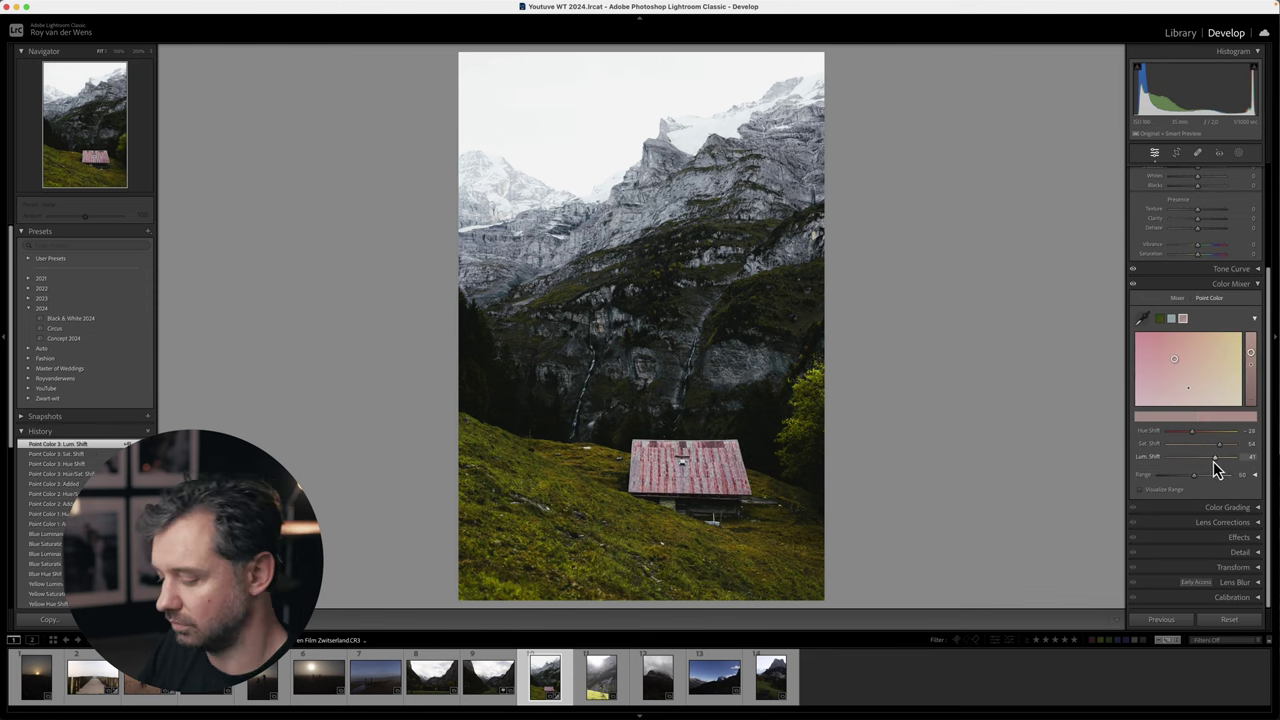
{"action": "key", "text": "super+z"}
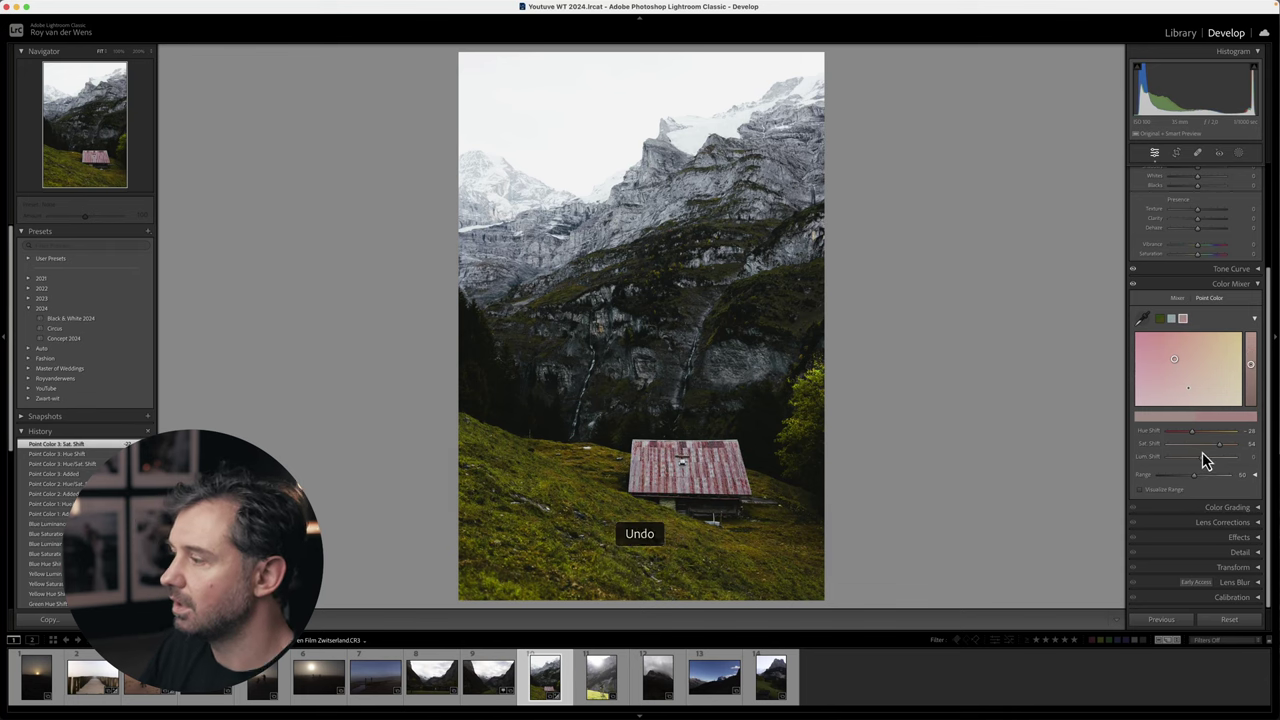
Visualize the range affected by the roof's point color and compare the photo with and without the Color Mixer adjustments.
{"action": "left_click", "coordinate": [1140, 490]}
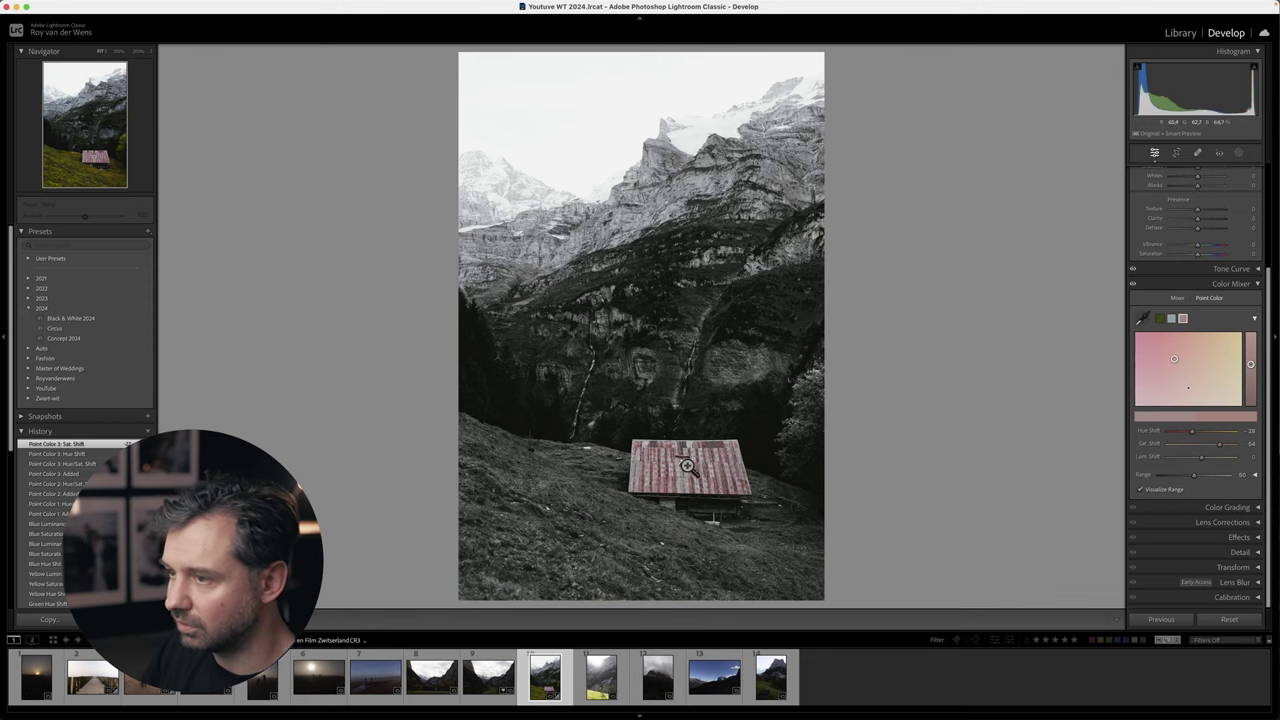
{"action": "left_click", "coordinate": [1141, 491]}
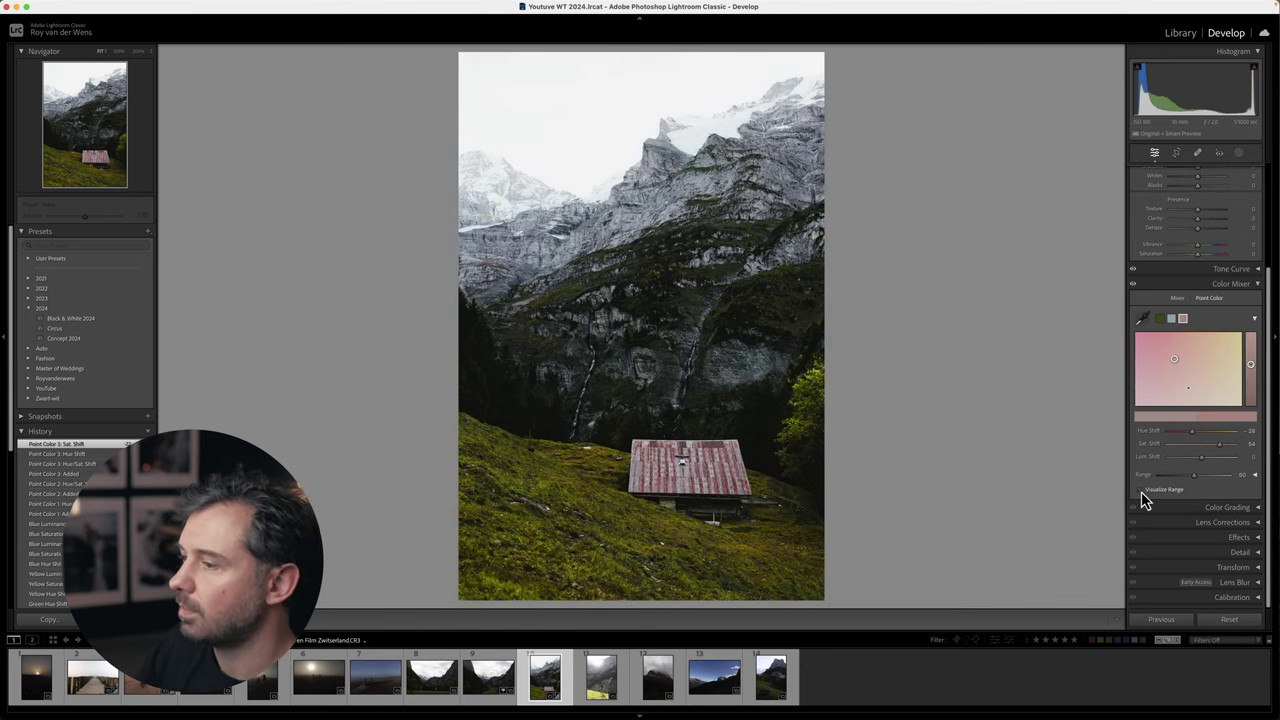
{"action": "left_click", "coordinate": [1258, 285]}
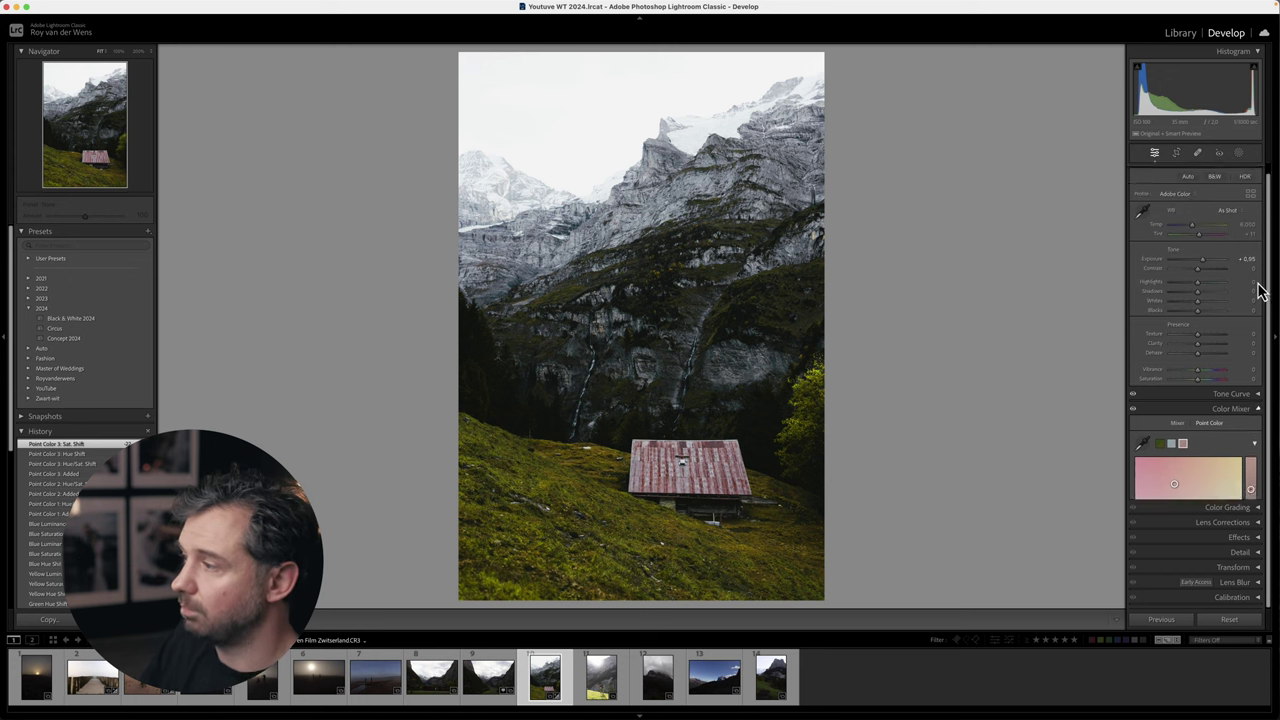
{"action": "left_click", "coordinate": [1258, 420]}
{"action": "left_click", "coordinate": [1134, 393]}
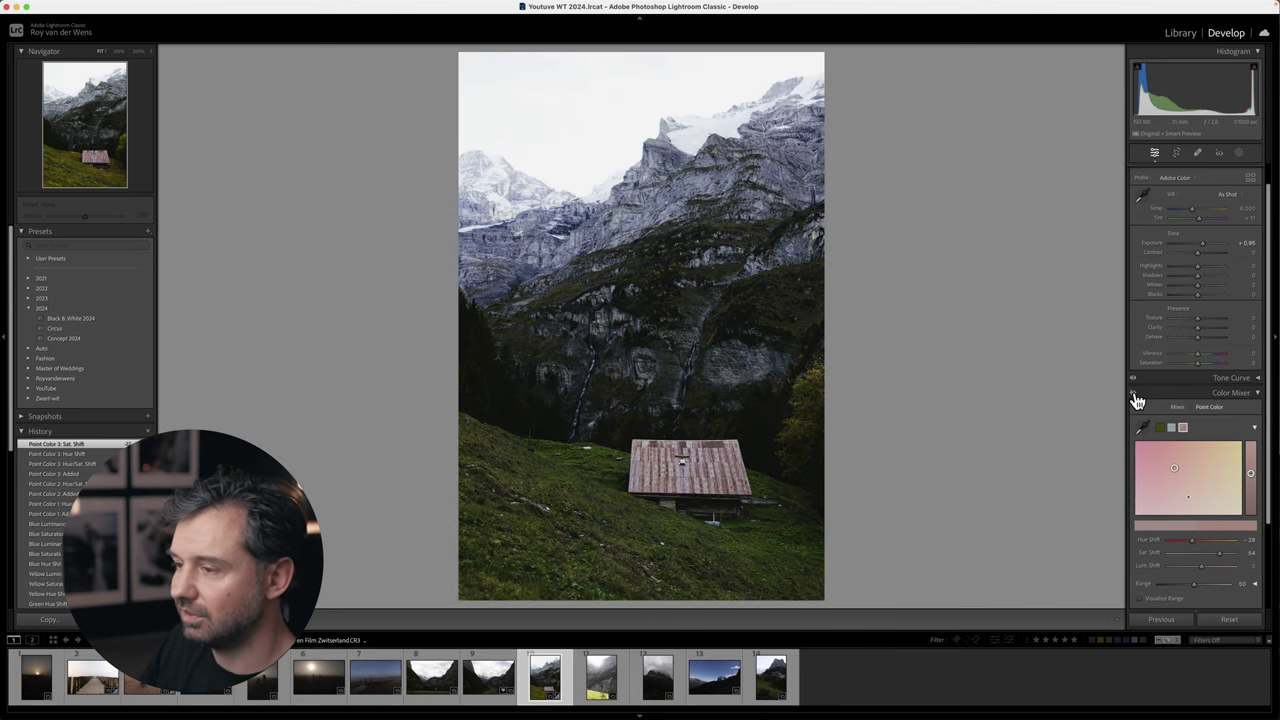
{"action": "left_click", "coordinate": [1134, 394]}
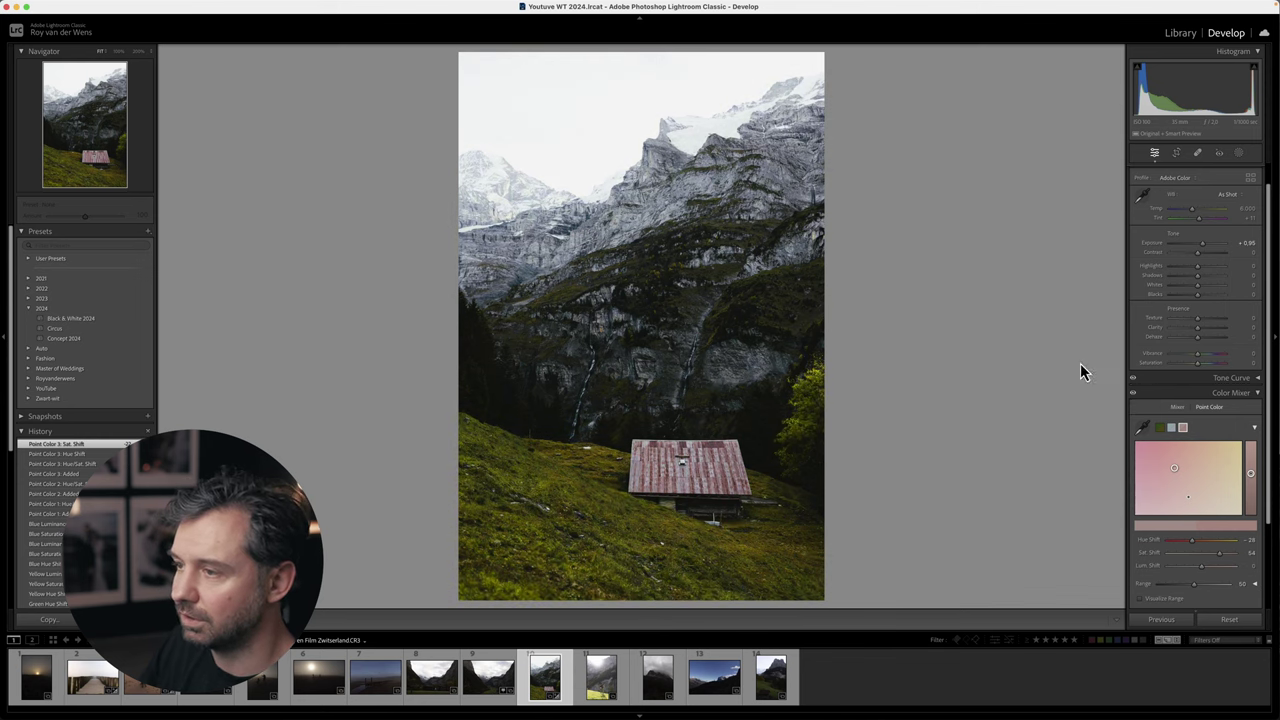
In Color Grading, try a strong pink tint on the highlights, reduce it and give them a faint cool blue tint instead.
{"action": "left_click", "coordinate": [1245, 393]}
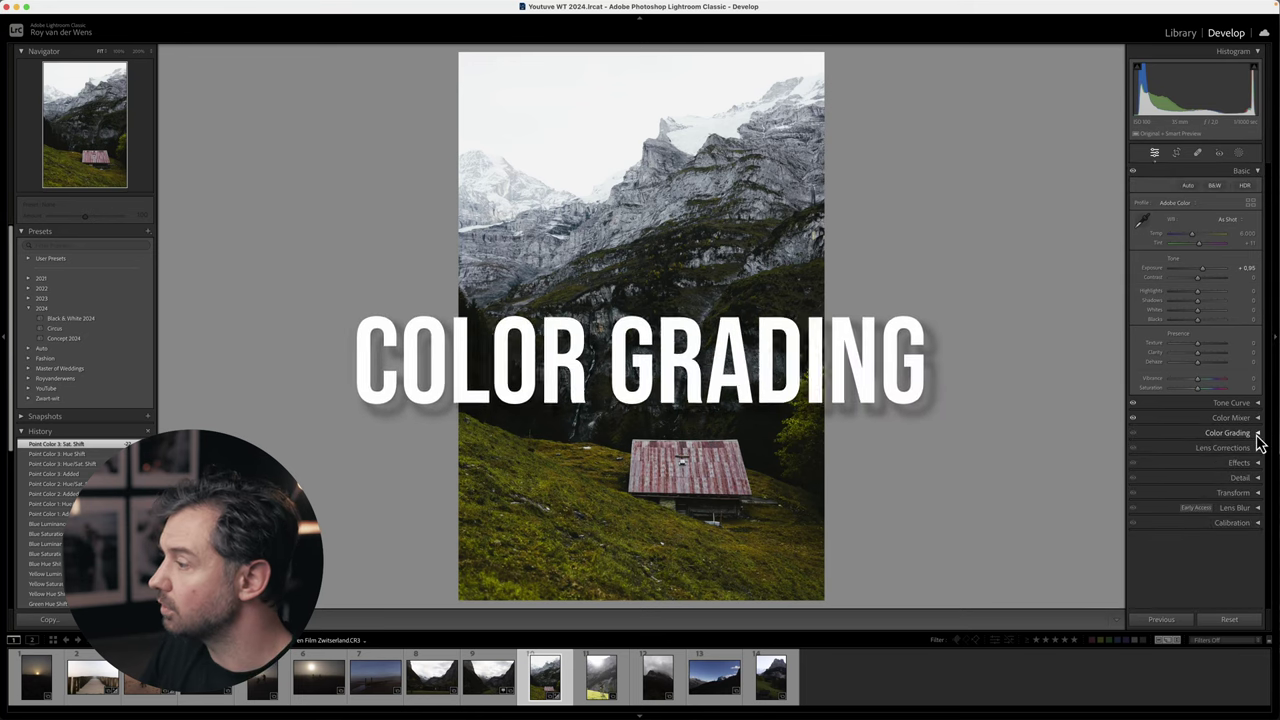
{"action": "left_click", "coordinate": [1258, 433]}
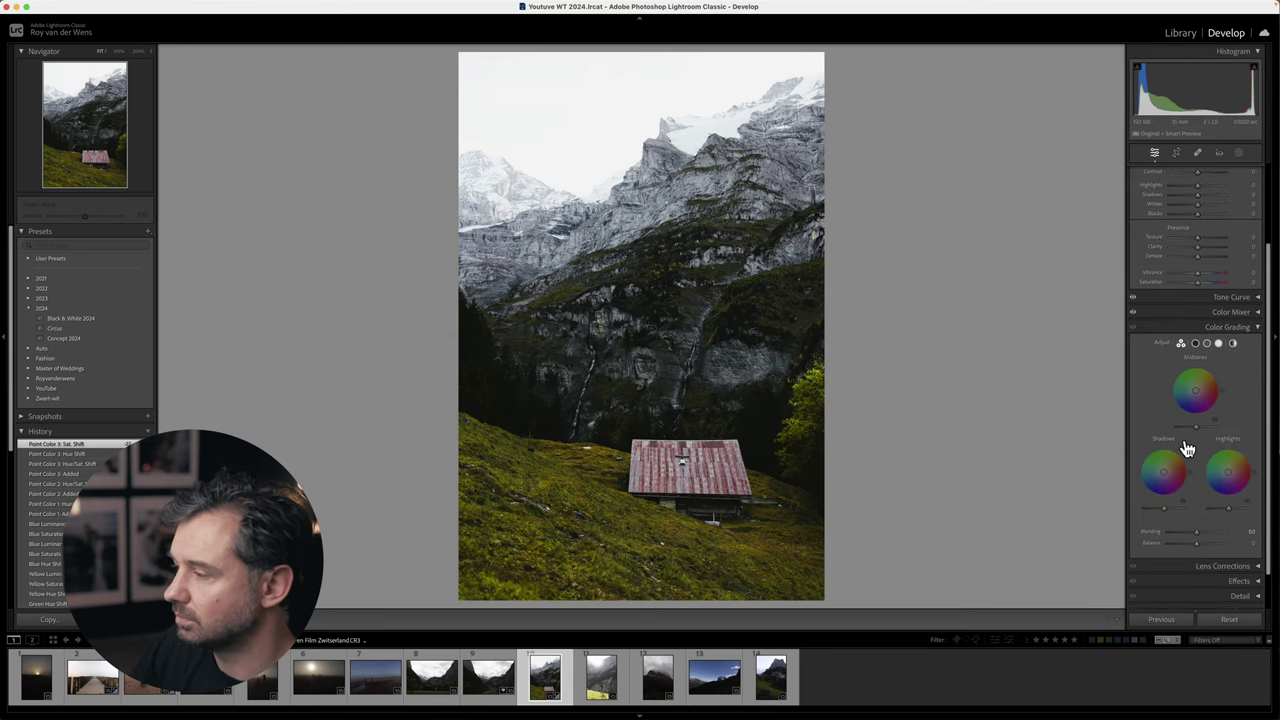
{"action": "scroll", "coordinate": [1177, 424], "scroll_direction": "down", "scroll_amount": 2}
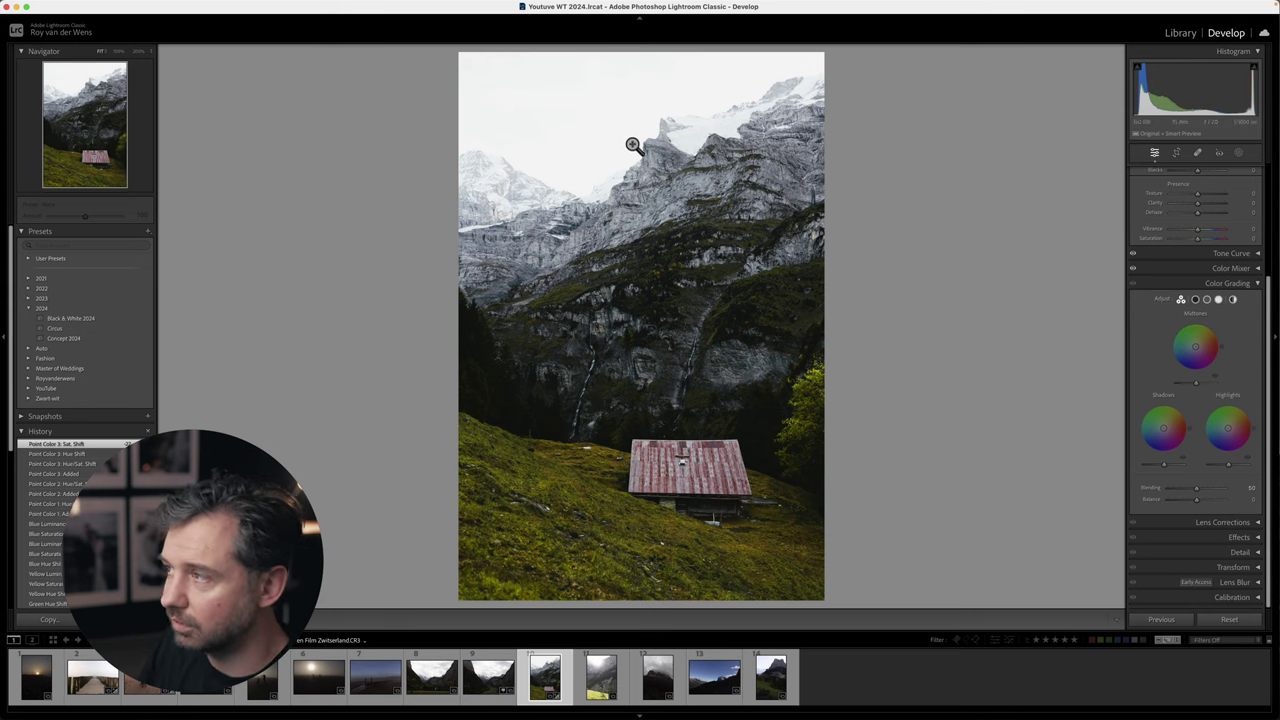
{"action": "mouse_move", "coordinate": [1232, 436]}
{"action": "left_mouse_down"}
{"action": "mouse_move", "coordinate": [1262, 453]}
{"action": "mouse_move", "coordinate": [1205, 425]}
{"action": "mouse_move", "coordinate": [1262, 450]}
{"action": "mouse_move", "coordinate": [1230, 458]}
{"action": "mouse_move", "coordinate": [1246, 434]}
{"action": "left_mouse_up"}
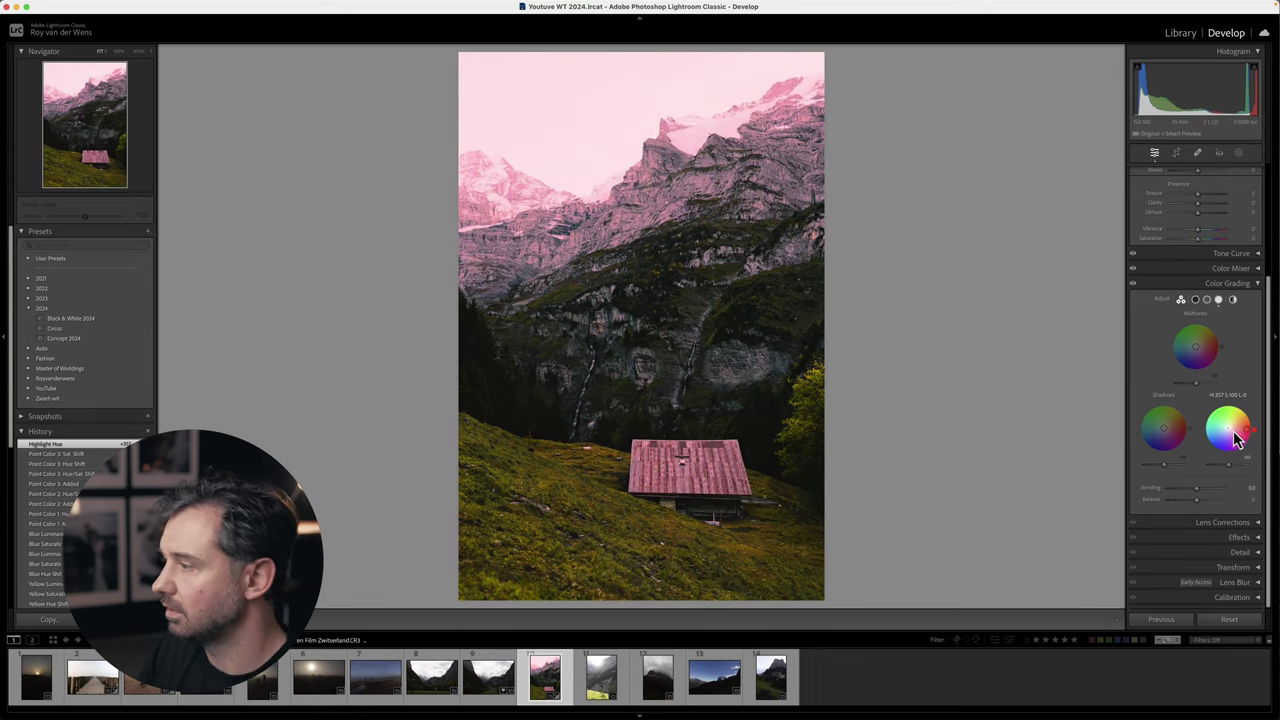
{"action": "mouse_move", "coordinate": [1249, 434]}
{"action": "left_mouse_down"}
{"action": "mouse_move", "coordinate": [1229, 433]}
{"action": "mouse_move", "coordinate": [1255, 430]}
{"action": "left_mouse_up"}
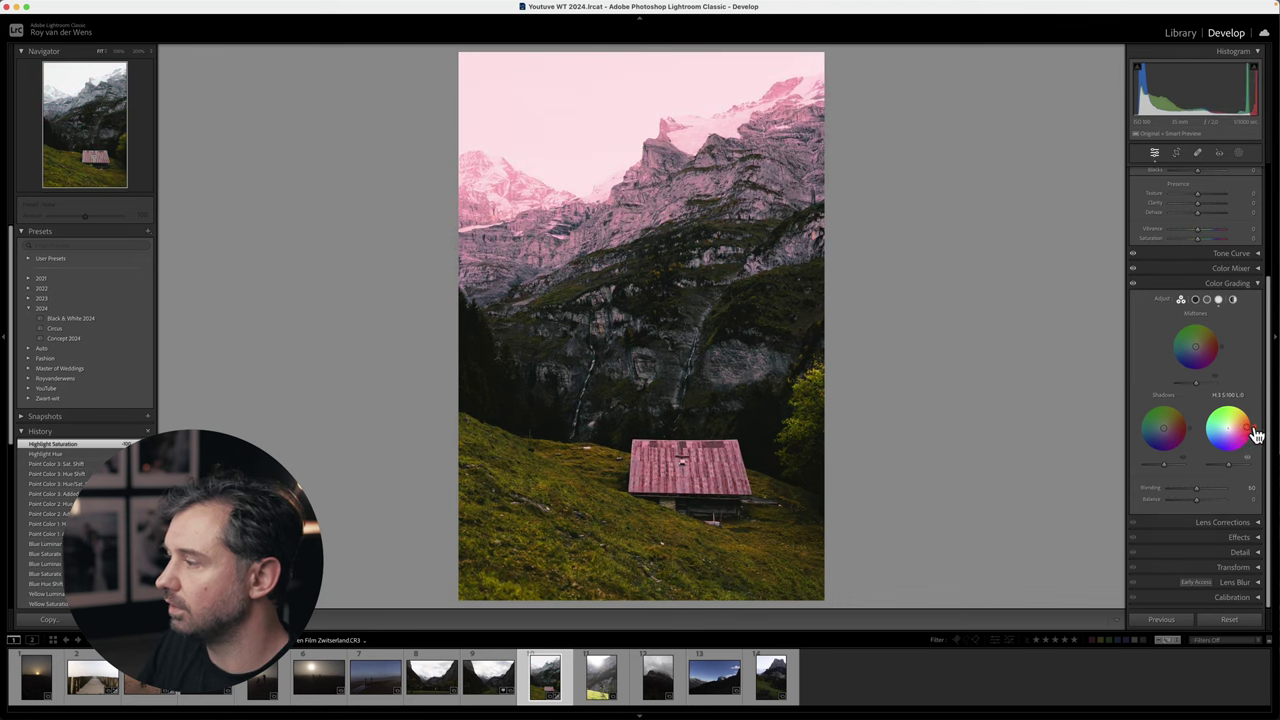
{"action": "double_click", "coordinate": [1250, 433]}
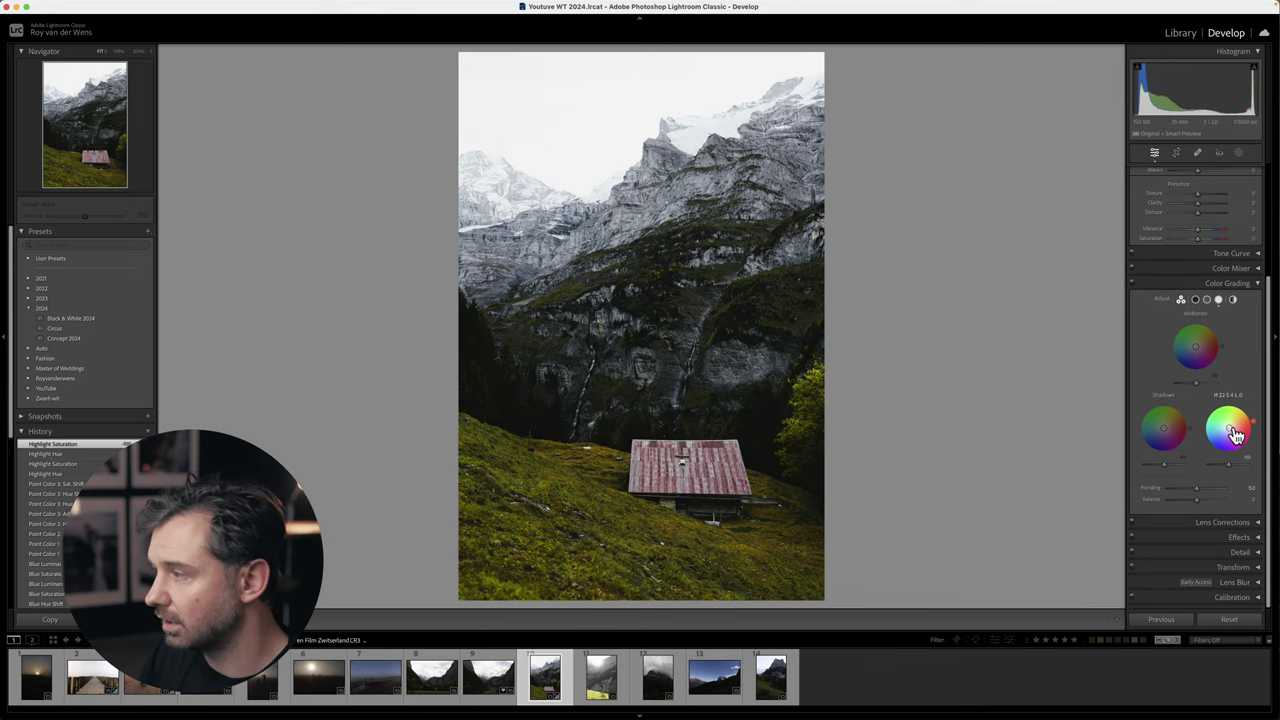
{"action": "mouse_move", "coordinate": [1242, 435]}
{"action": "left_mouse_down"}
{"action": "mouse_move", "coordinate": [1258, 435]}
{"action": "mouse_move", "coordinate": [1189, 434]}
{"action": "mouse_move", "coordinate": [1197, 450]}
{"action": "mouse_move", "coordinate": [1228, 430]}
{"action": "left_mouse_up"}
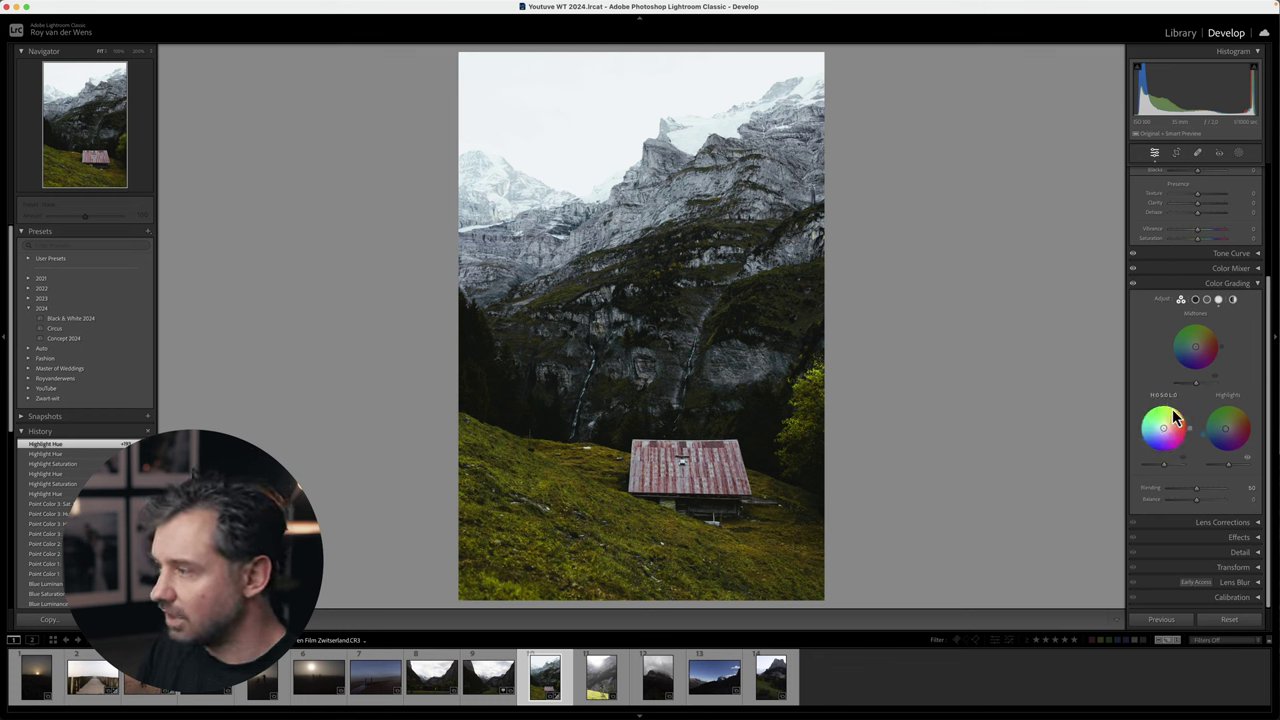
In Color Grading, try a yellow-green tint on the shadows, replace it with a faint reddish one and warm the midtones slightly.
{"action": "mouse_move", "coordinate": [1168, 436]}
{"action": "left_mouse_down"}
{"action": "mouse_move", "coordinate": [1191, 446]}
{"action": "mouse_move", "coordinate": [1155, 413]}
{"action": "mouse_move", "coordinate": [1174, 443]}
{"action": "mouse_move", "coordinate": [1165, 432]}
{"action": "left_mouse_up"}
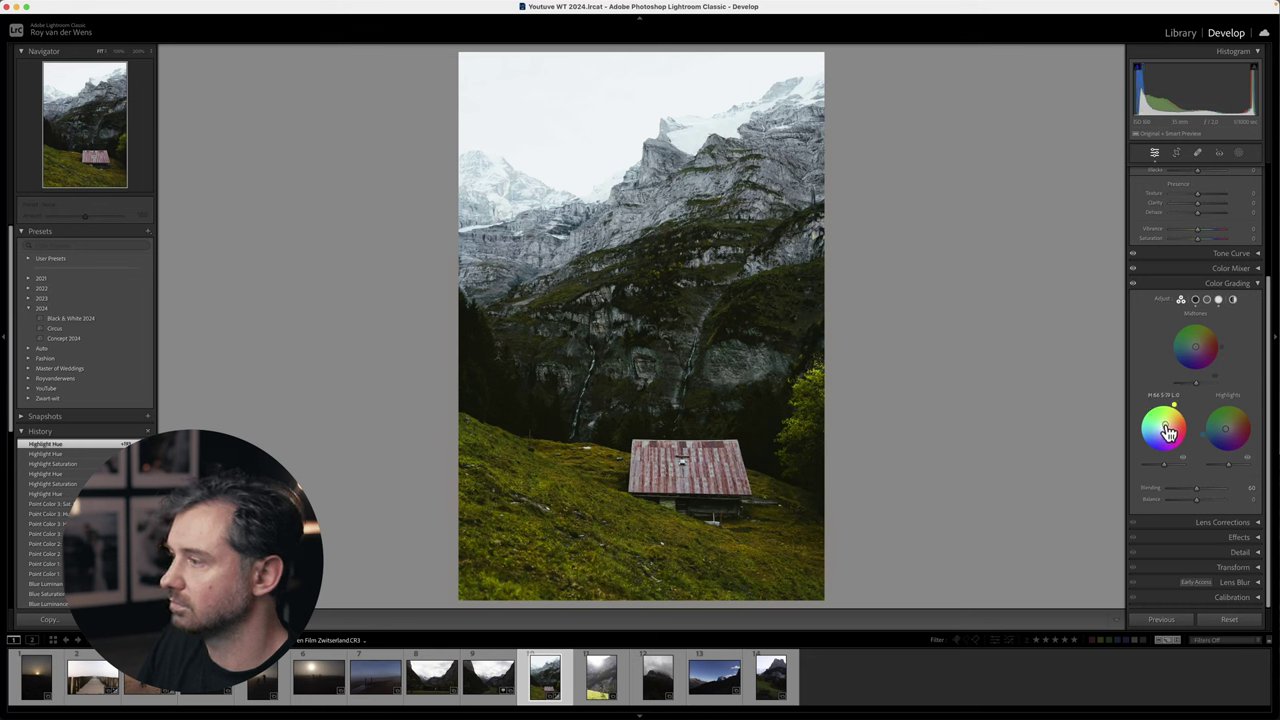
{"action": "mouse_move", "coordinate": [1168, 432]}
{"action": "left_mouse_down"}
{"action": "mouse_move", "coordinate": [1178, 422]}
{"action": "mouse_move", "coordinate": [1187, 441]}
{"action": "left_mouse_up"}
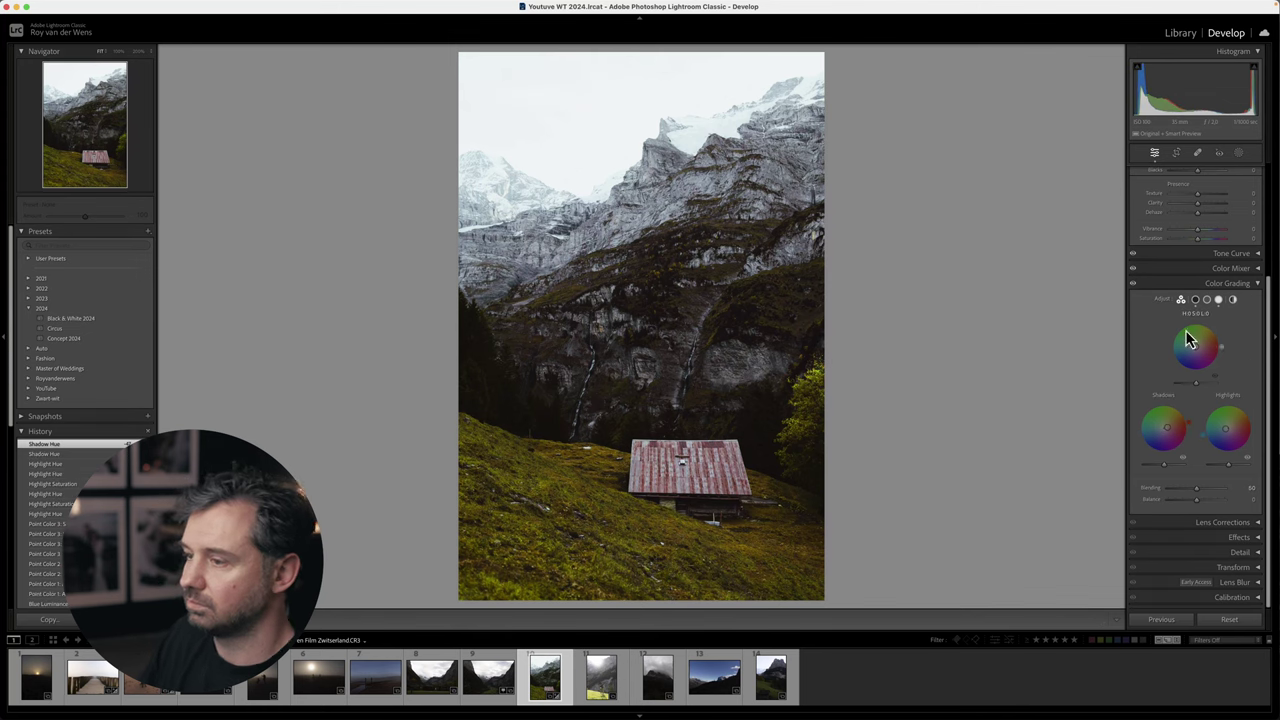
{"action": "left_click_drag", "start_coordinate": [1200, 351], "coordinate": [1246, 343]}
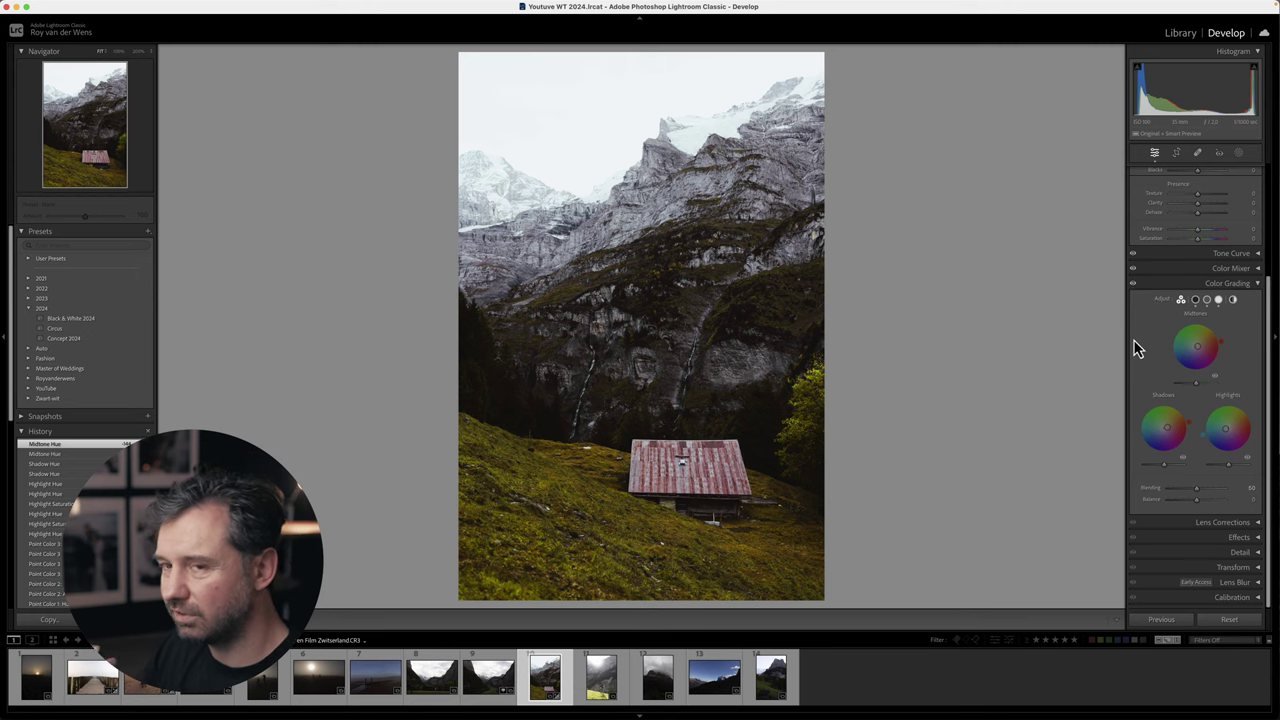
{"action": "left_click", "coordinate": [1257, 285]}
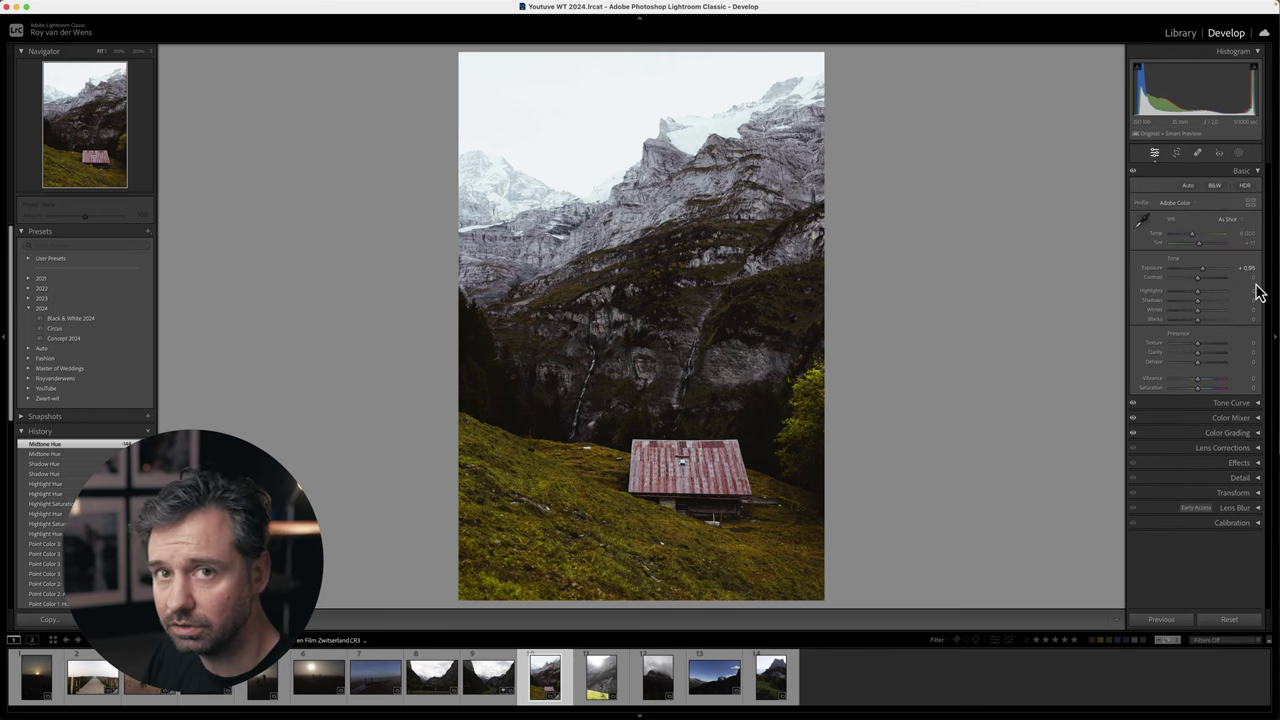
In Lens Corrections, switch profile corrections and chromatic aberration removal off and back on to compare their effect on the photo.
{"action": "left_click", "coordinate": [1258, 448]}
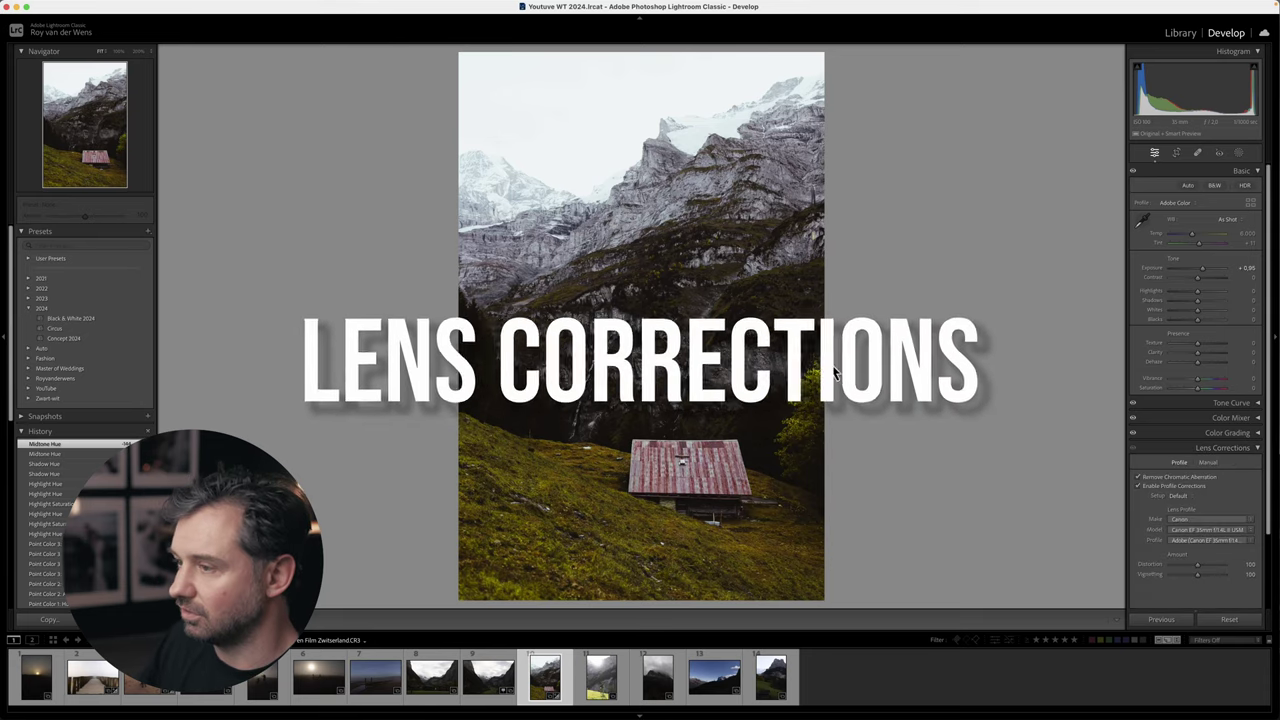
{"action": "scroll", "coordinate": [1170, 506], "scroll_direction": "down", "scroll_amount": 3}
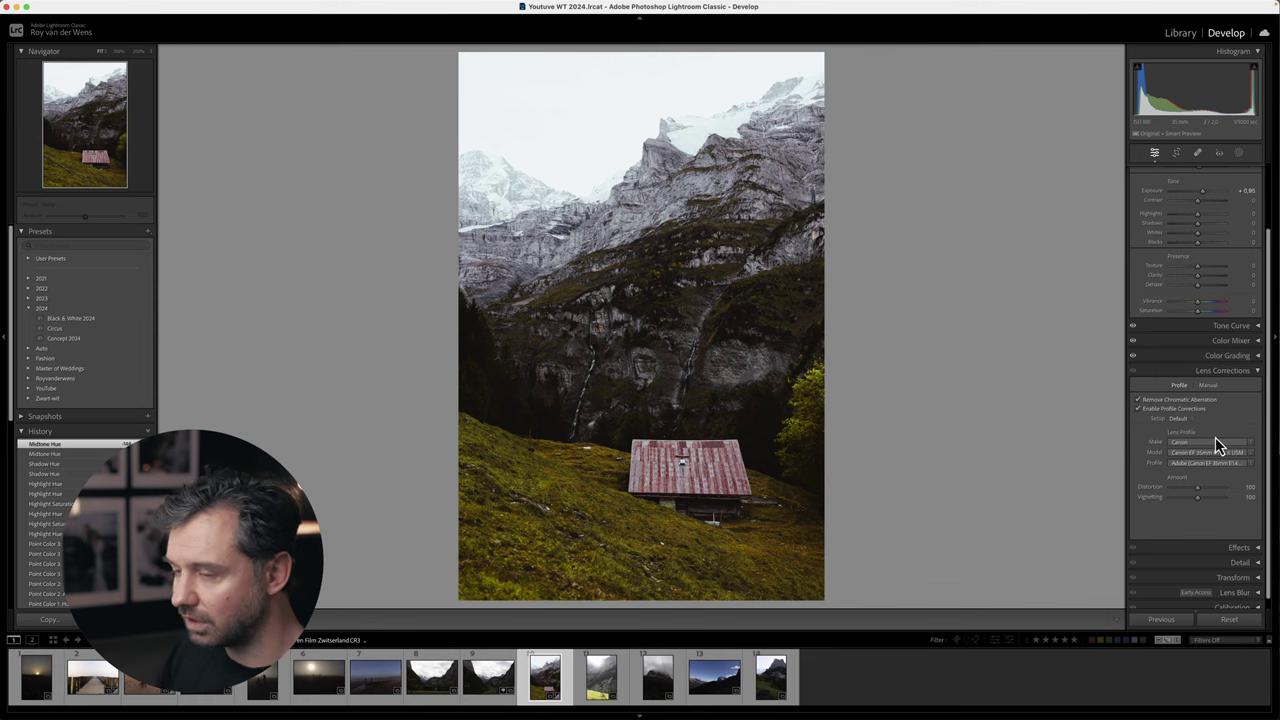
{"action": "left_click", "coordinate": [1137, 408]}
{"action": "left_click", "coordinate": [1137, 399]}
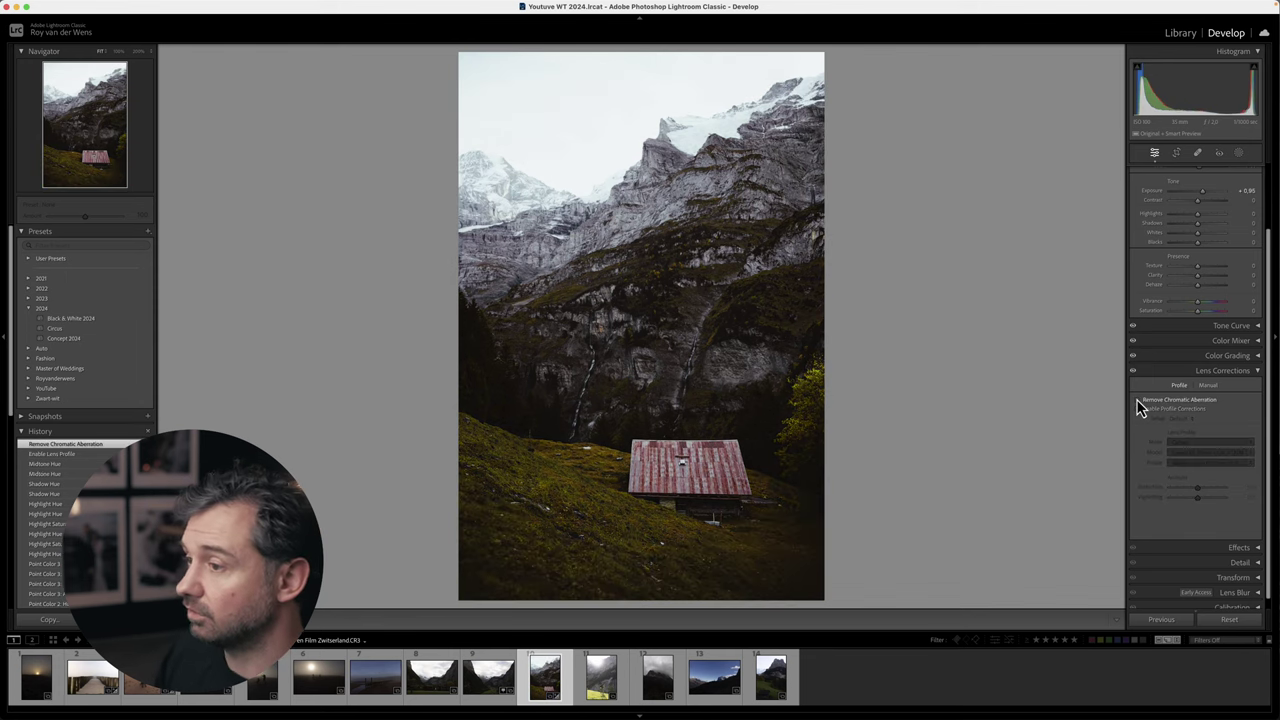
{"action": "double_click", "coordinate": [1139, 409]}
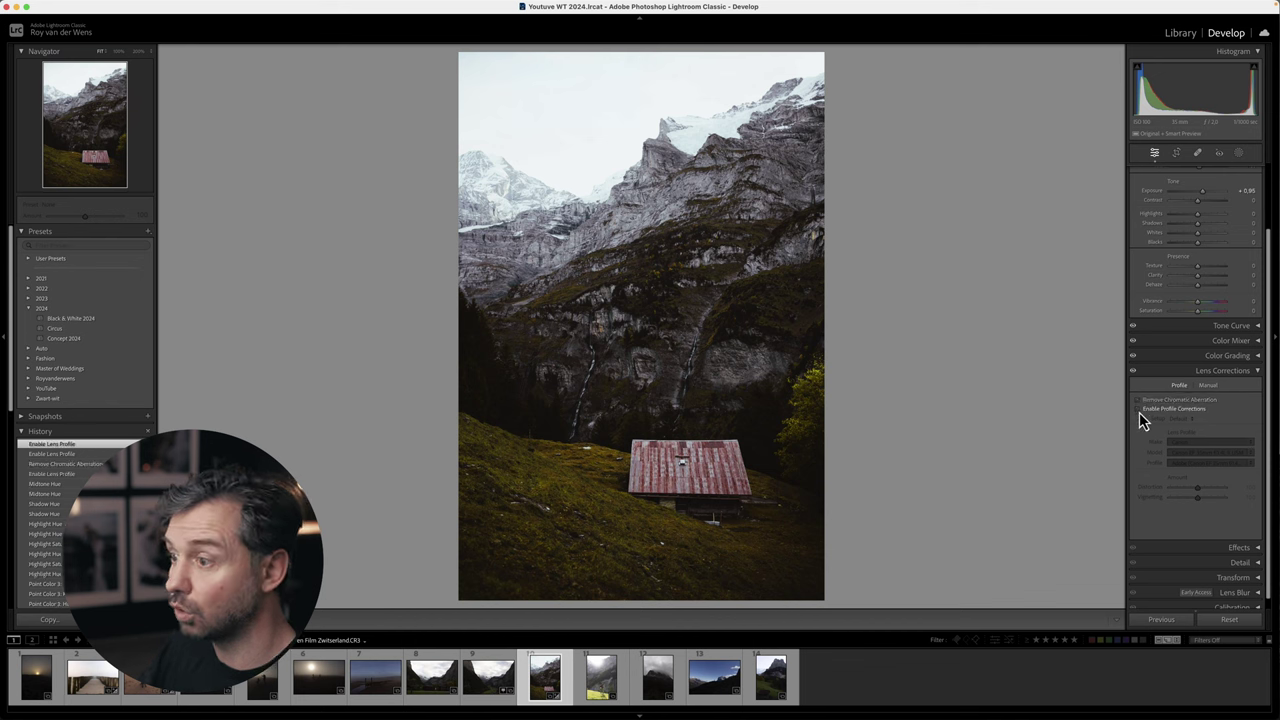
{"action": "left_click", "coordinate": [1138, 409]}
{"action": "left_click", "coordinate": [1137, 400]}
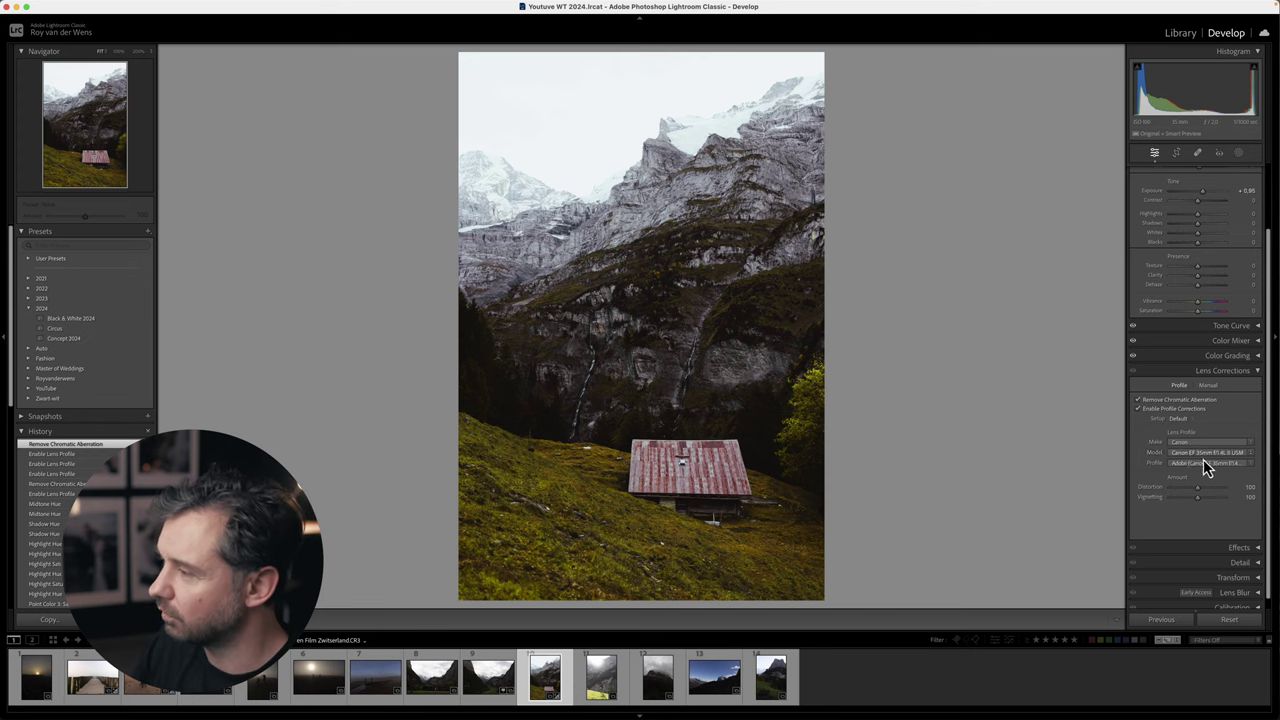
Look over the manual lens correction settings and return to the profile-based ones.
{"action": "left_click", "coordinate": [1207, 387]}
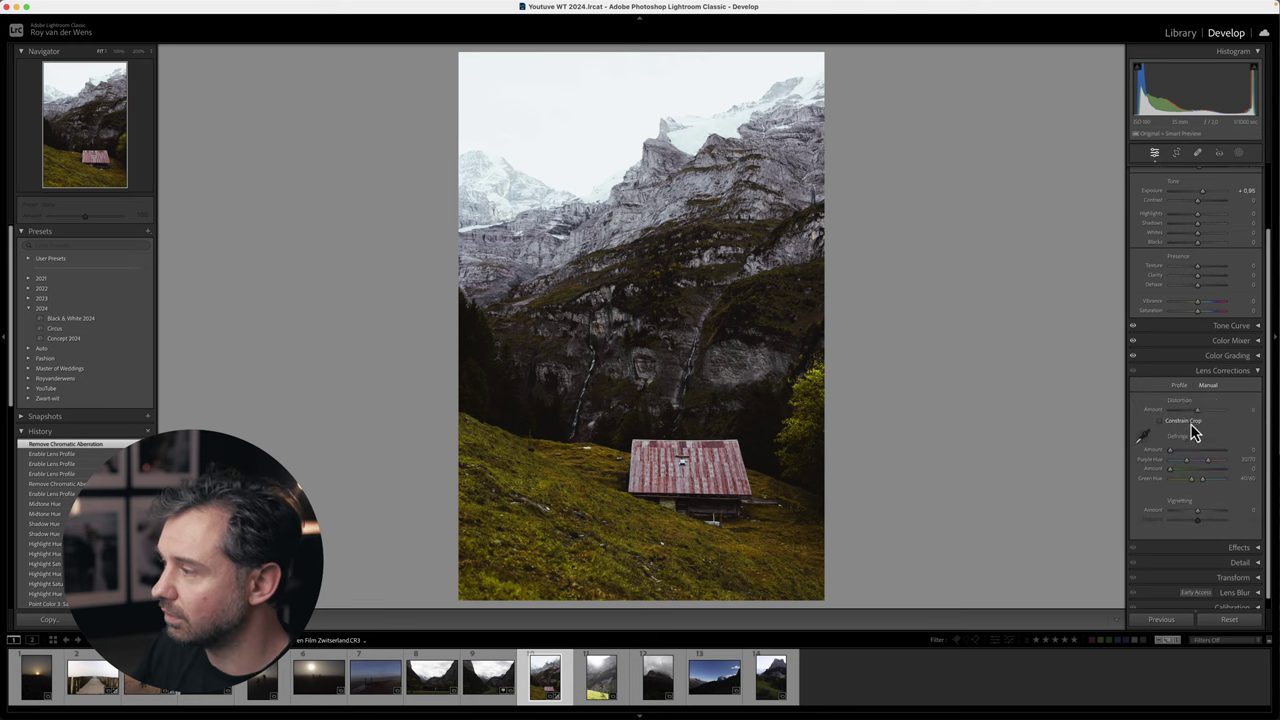
{"action": "left_click", "coordinate": [1180, 386]}
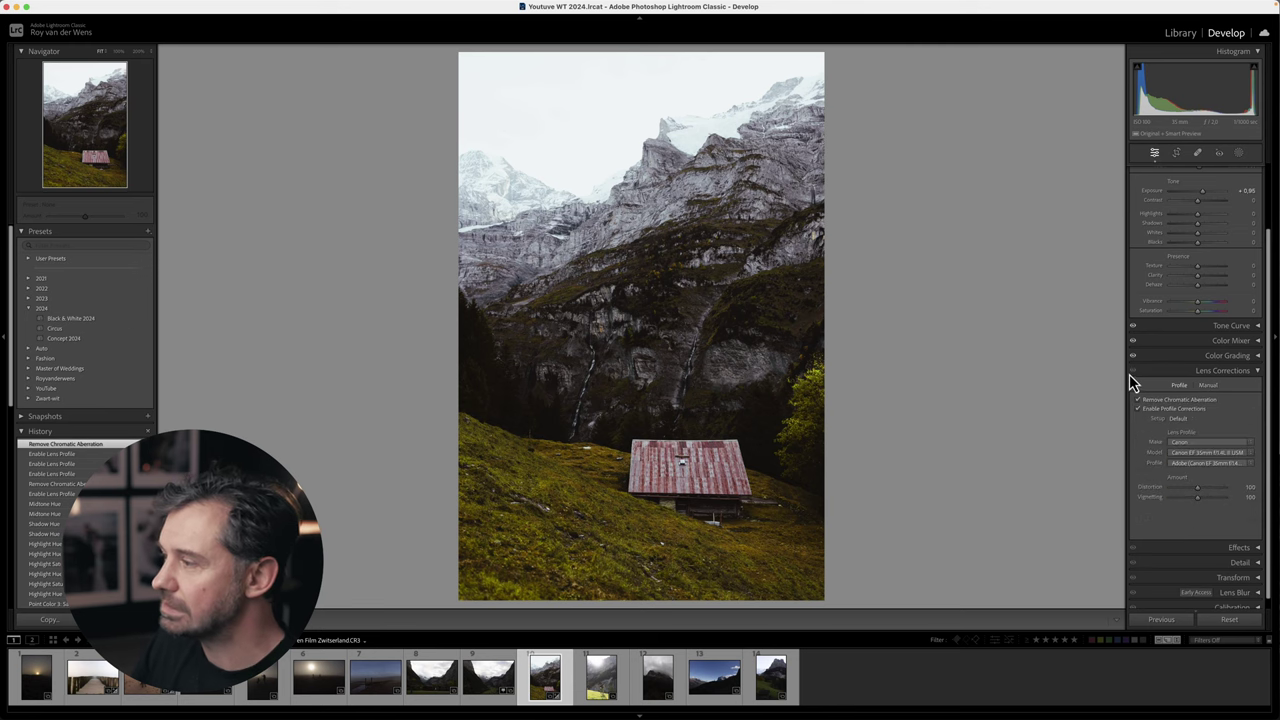
{"action": "left_click", "coordinate": [1150, 376]}
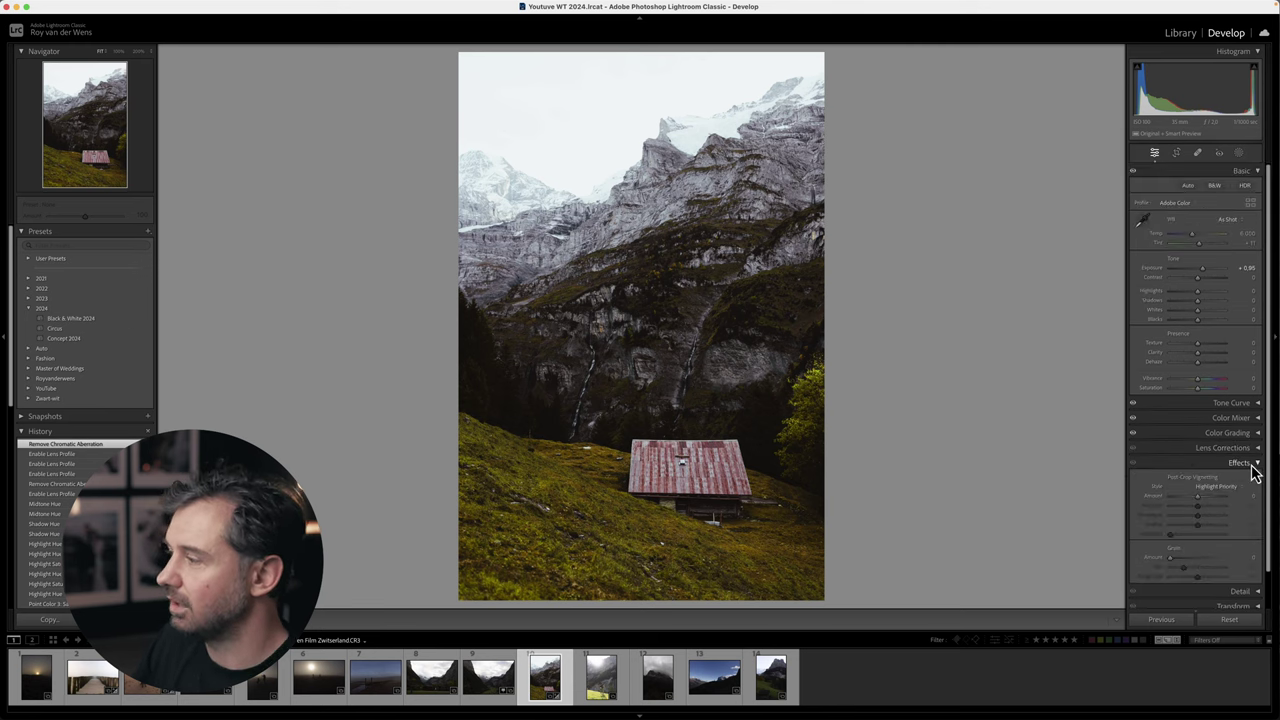
Select the photo of the hiker on the grass slope, try a dark post-crop vignette and reset its amount.
{"action": "left_click", "coordinate": [1220, 462]}
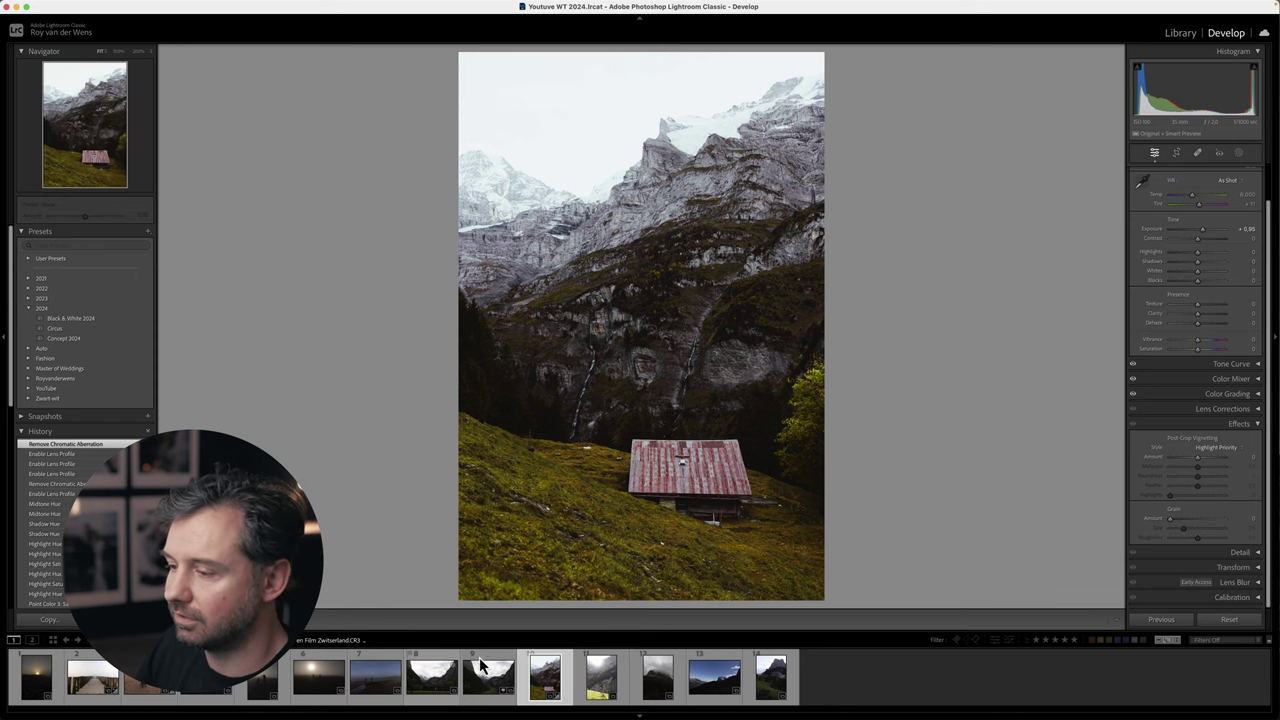
{"action": "left_click", "coordinate": [603, 680]}
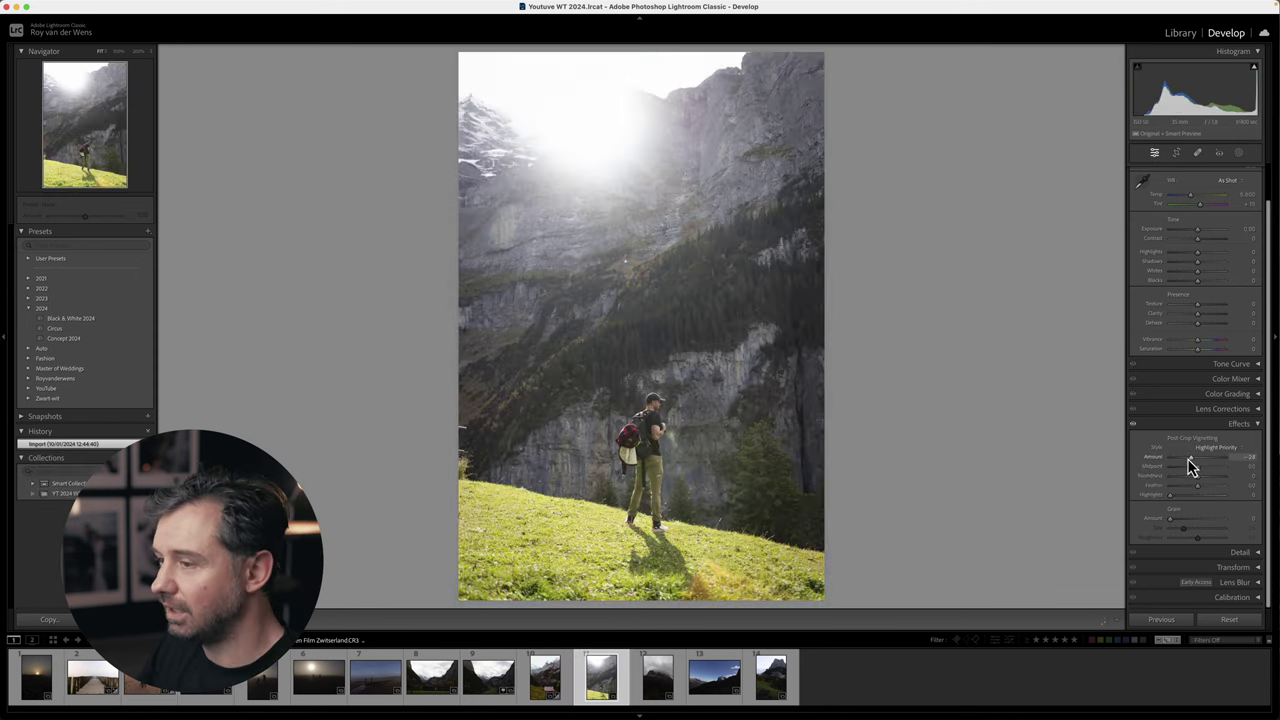
{"action": "mouse_move", "coordinate": [1183, 460]}
{"action": "left_mouse_down"}
{"action": "mouse_move", "coordinate": [1206, 466]}
{"action": "mouse_move", "coordinate": [1189, 462]}
{"action": "left_mouse_up"}
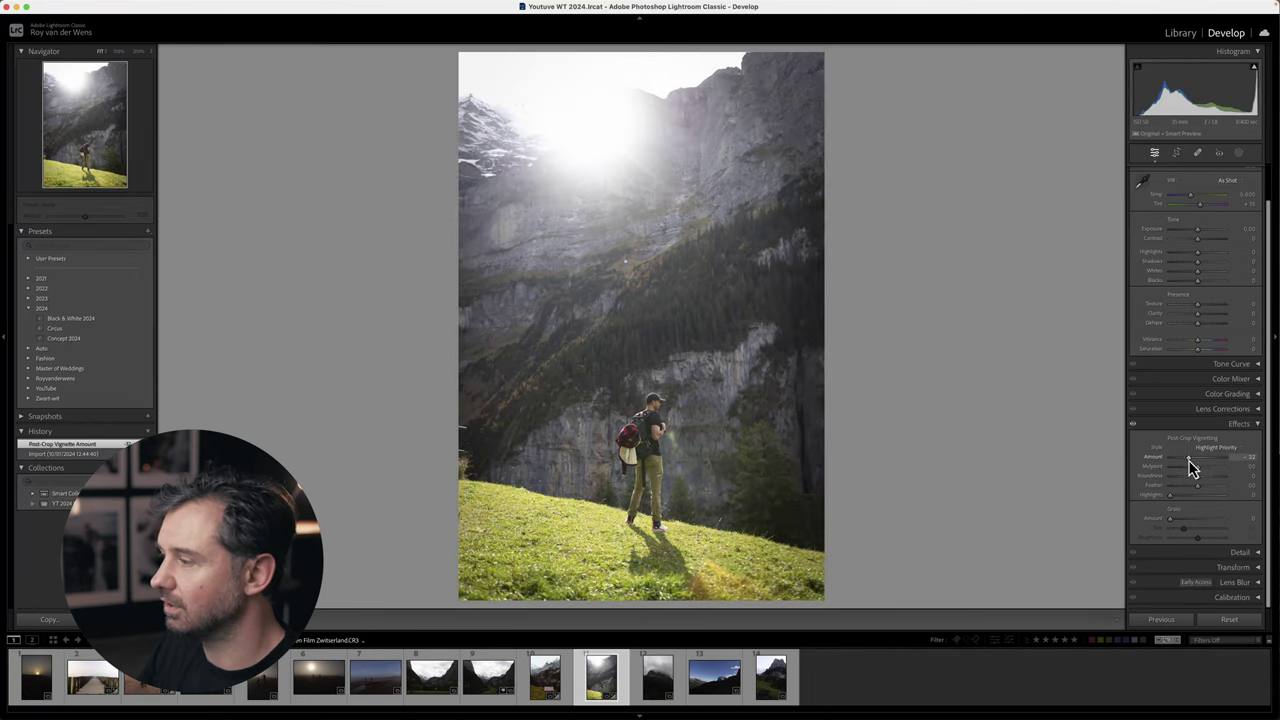
{"action": "double_click", "coordinate": [1189, 462]}
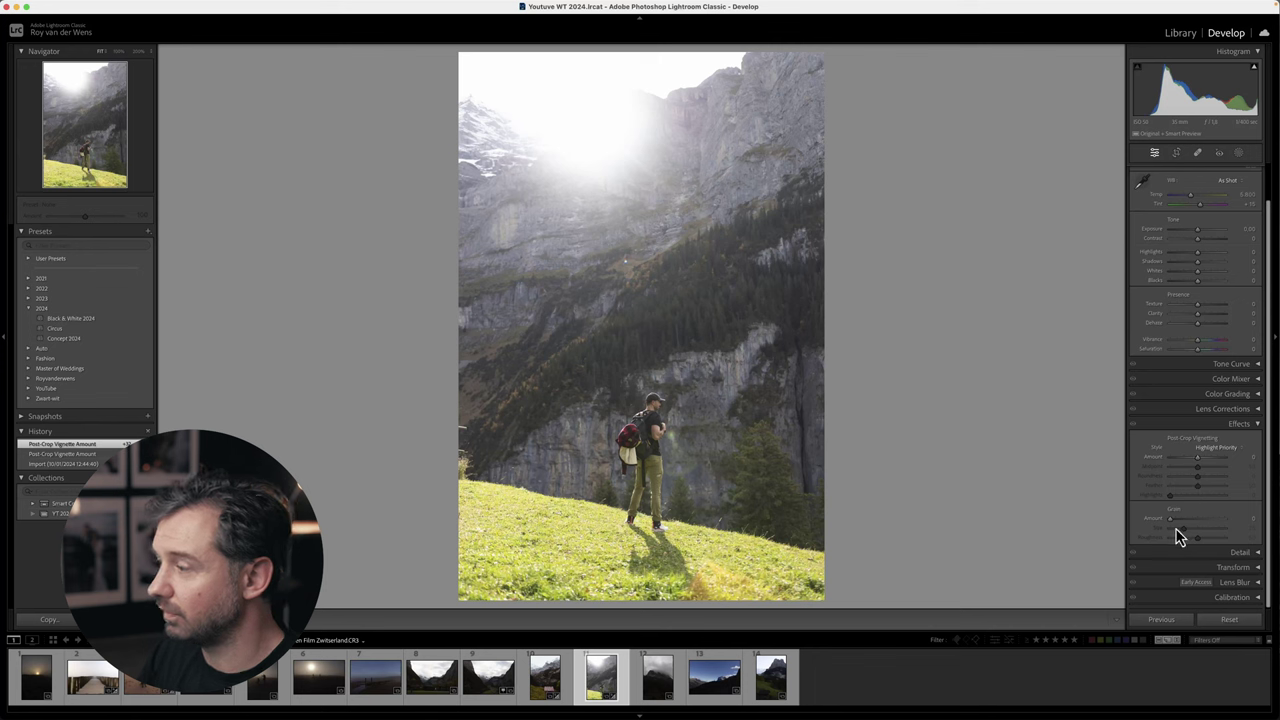
Add a heavy amount of grain to the hiker photo and lower its exposure to -1.05.
{"action": "left_click_drag", "start_coordinate": [1172, 520], "coordinate": [1220, 531]}
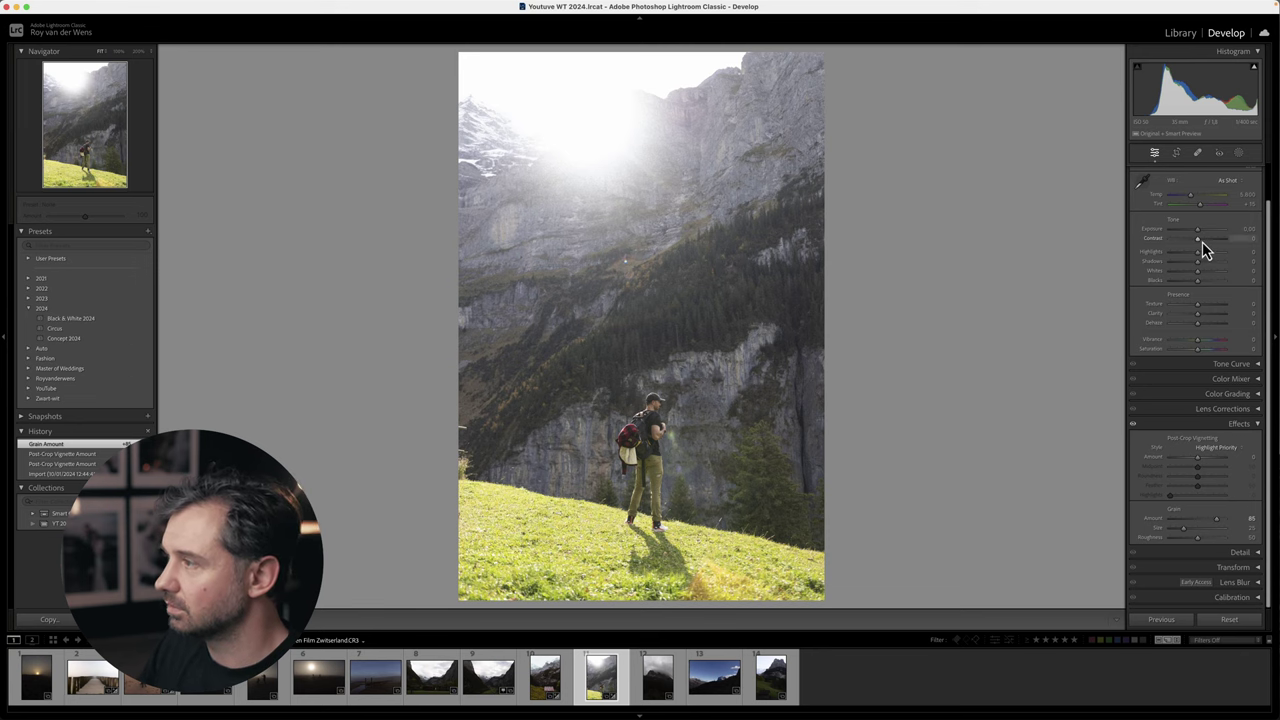
{"action": "scroll", "coordinate": [1195, 230], "scroll_direction": "down", "scroll_amount": 2}
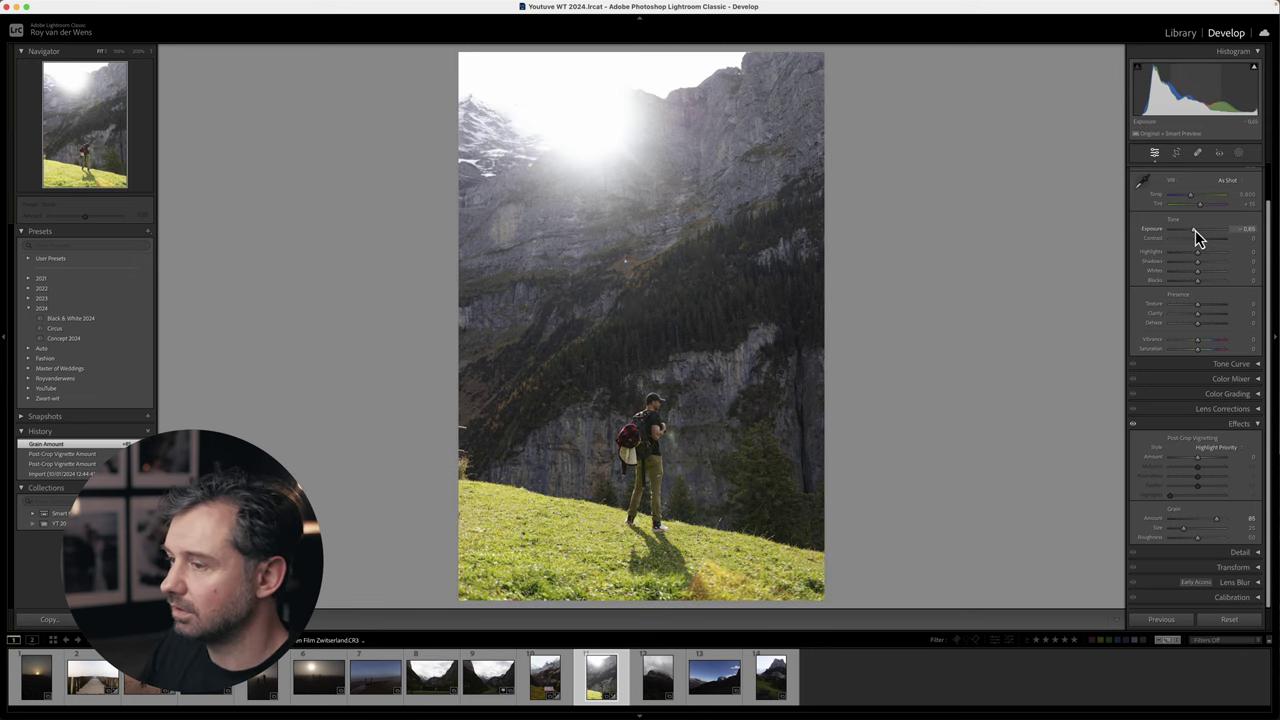
{"action": "scroll", "coordinate": [1194, 230], "scroll_direction": "down", "scroll_amount": 2}
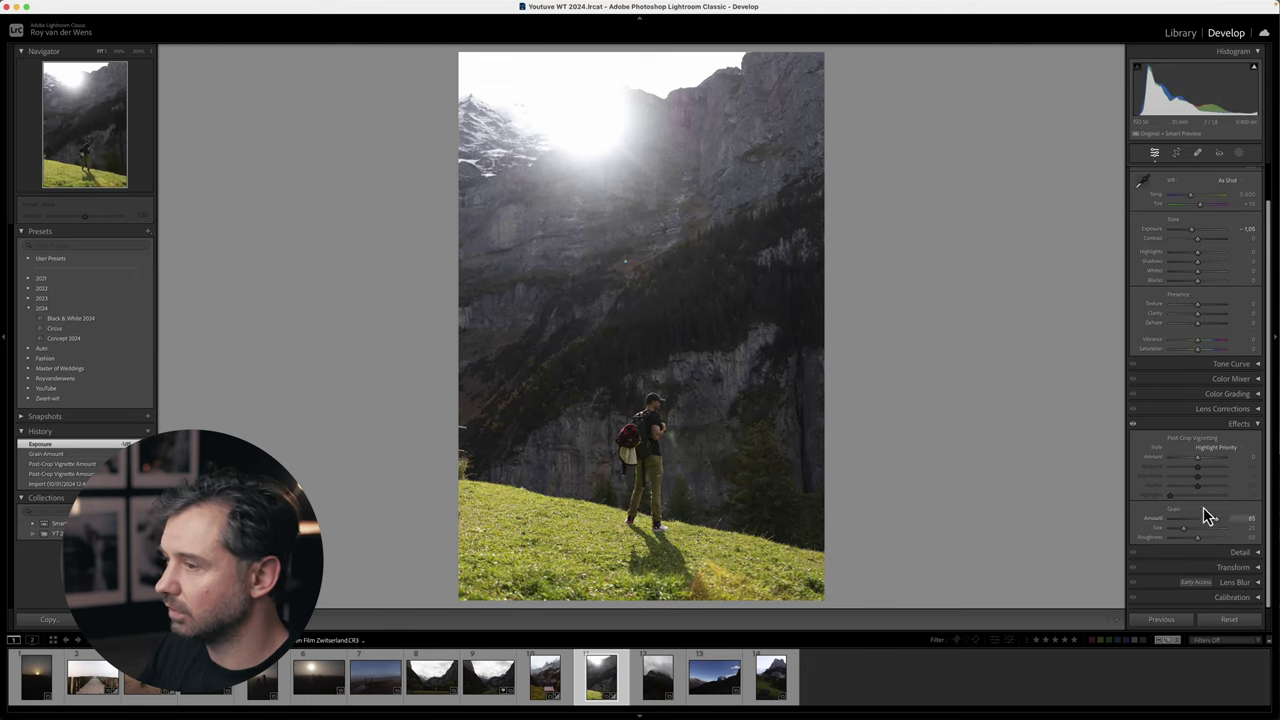
Inspect the grain up close, compare it with none, and set grain to 52 and the post-crop vignette amount to -12.
{"action": "left_click", "coordinate": [677, 403]}
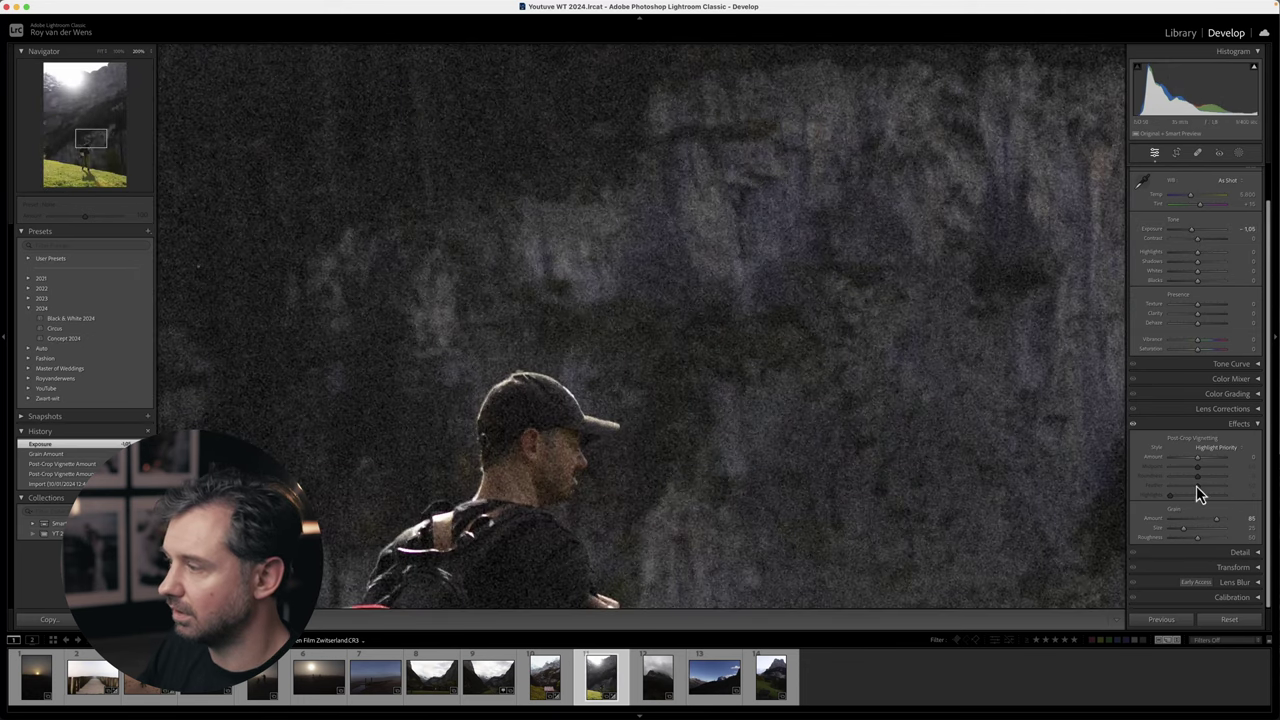
{"action": "left_click_drag", "start_coordinate": [1215, 520], "coordinate": [1153, 523]}
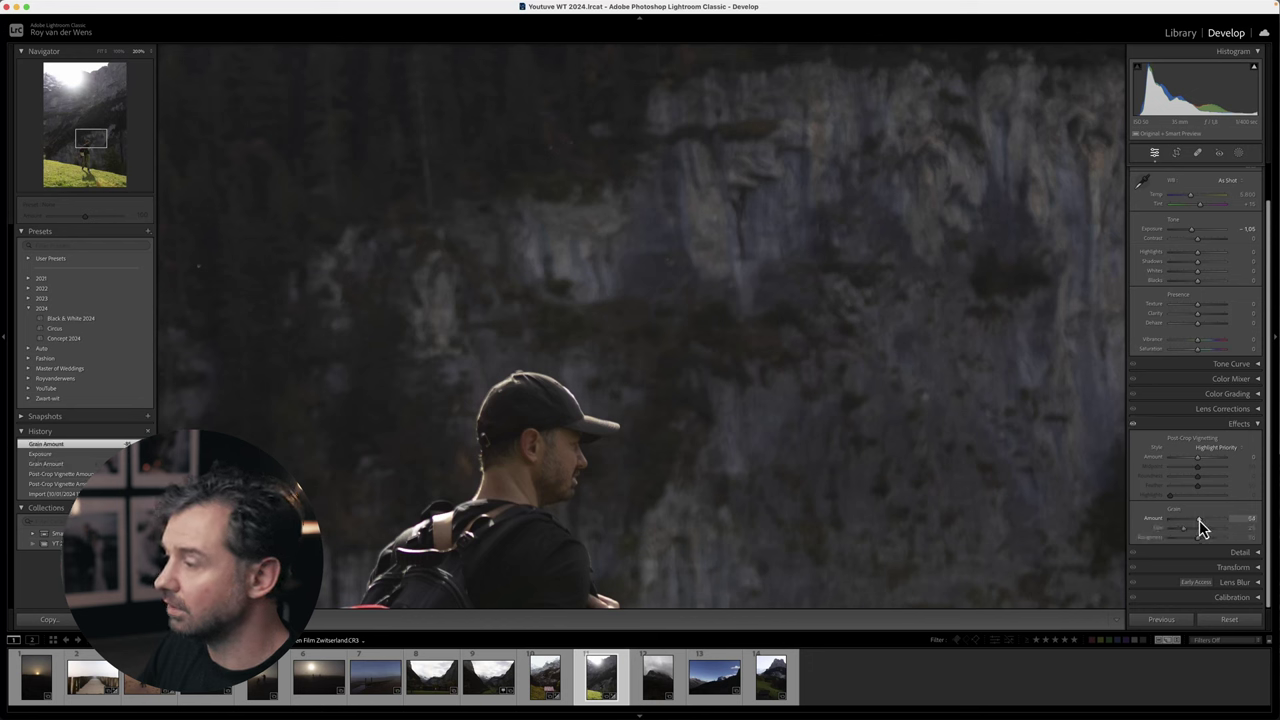
{"action": "left_click_drag", "start_coordinate": [1198, 520], "coordinate": [1198, 520]}
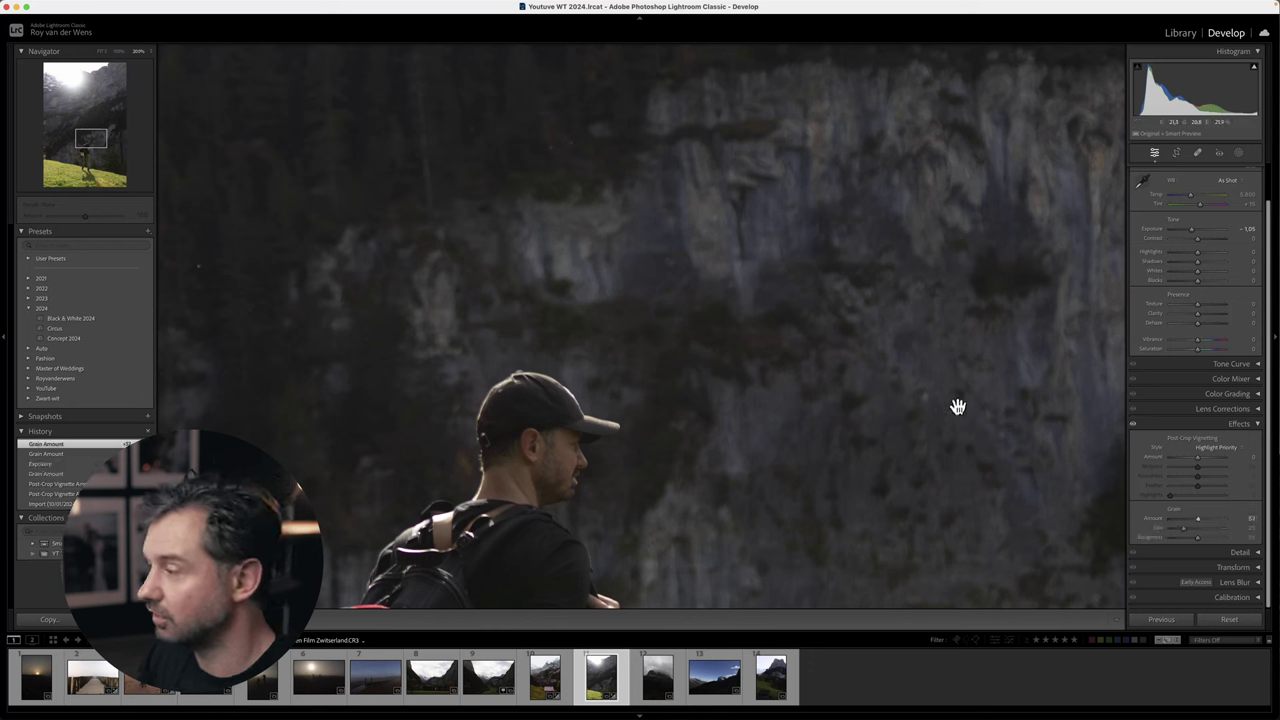
{"action": "left_click", "coordinate": [957, 406]}
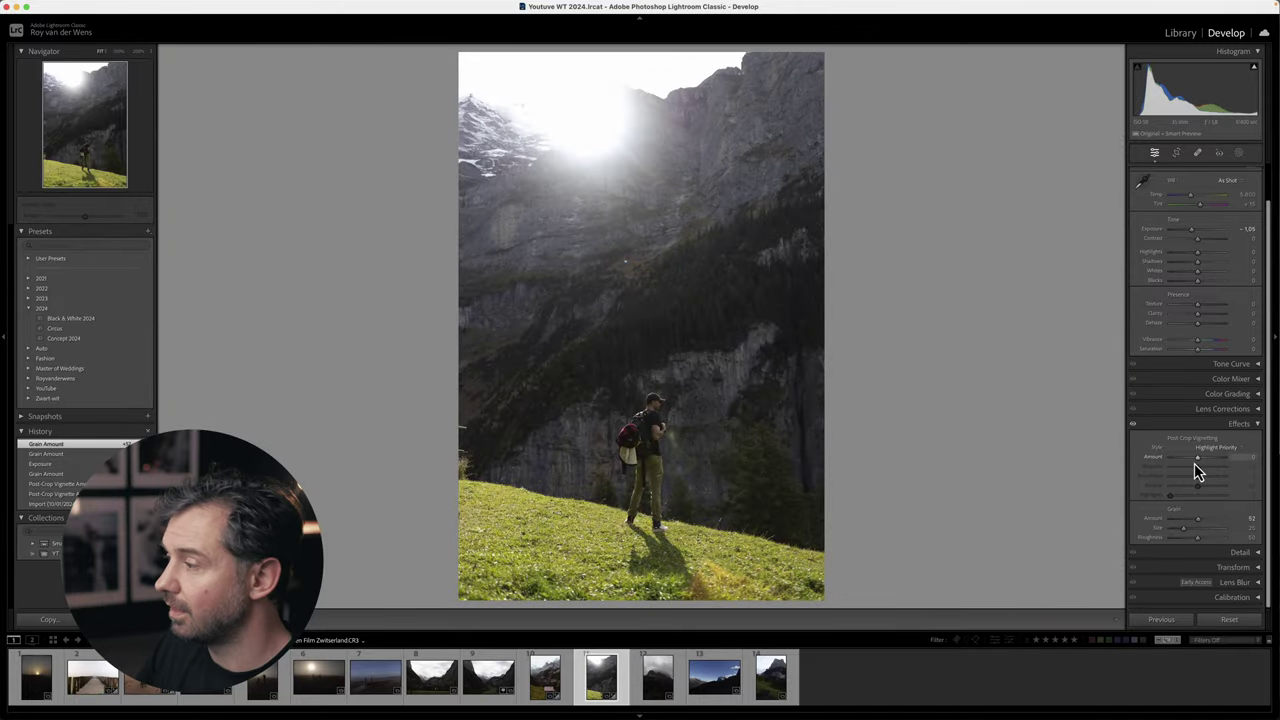
{"action": "left_click_drag", "start_coordinate": [1197, 460], "coordinate": [1194, 455]}
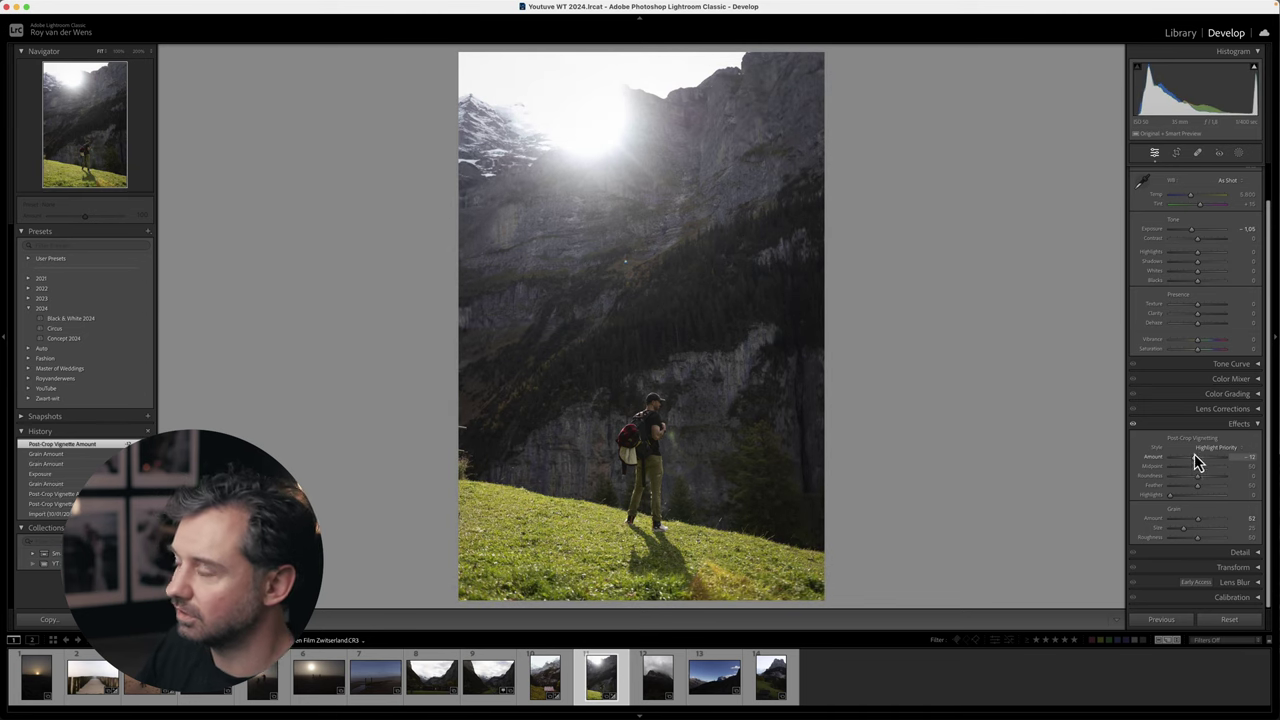
In the Detail settings, reduce the hiker photo's sharpening amount to 0.
{"action": "left_click", "coordinate": [1256, 424]}
{"action": "left_click", "coordinate": [1256, 439]}
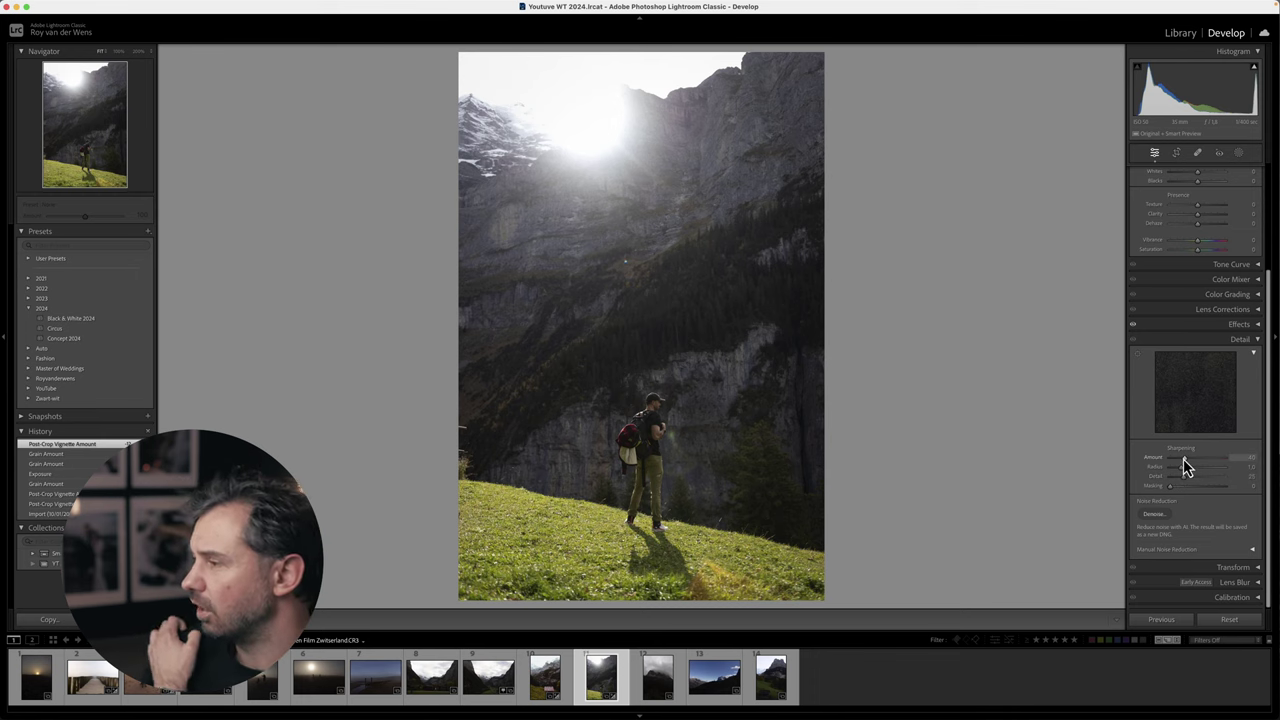
{"action": "left_click_drag", "start_coordinate": [1183, 458], "coordinate": [1157, 462]}
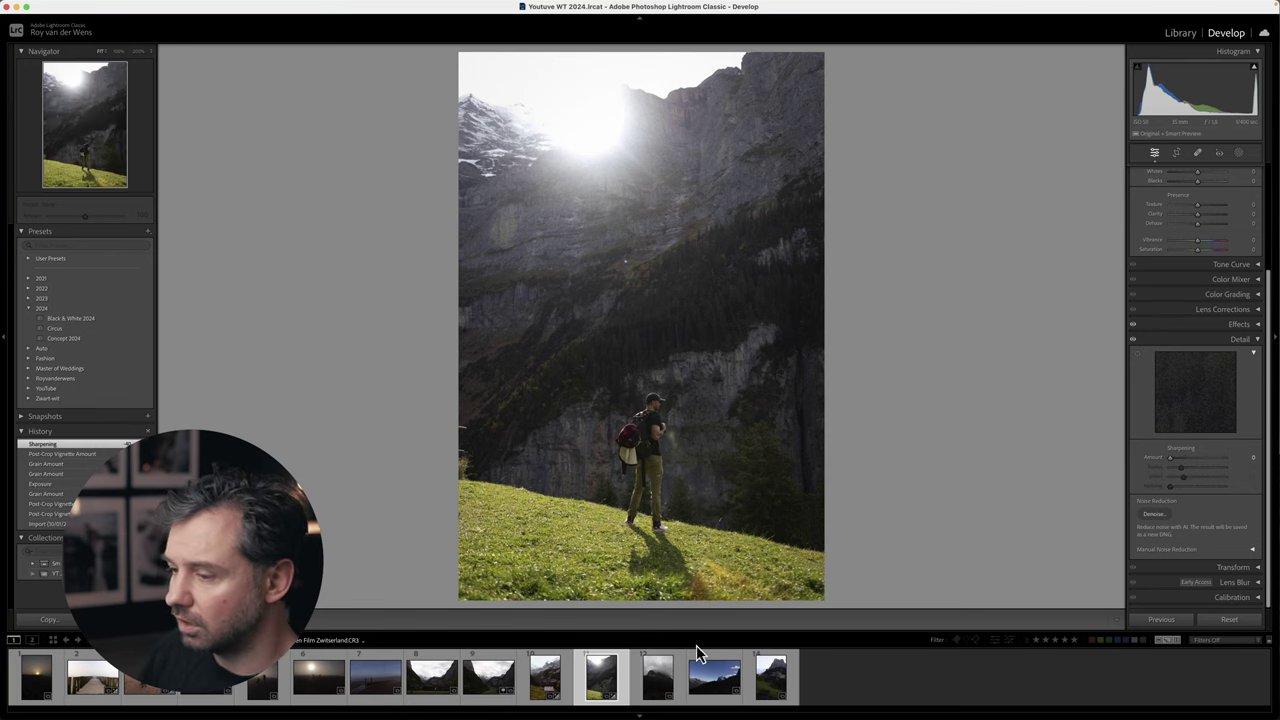
On the photo of the silhouetted figure with raised arms, try very strong and no sharpening up close, and restore the default amount.
{"action": "left_click", "coordinate": [700, 686]}
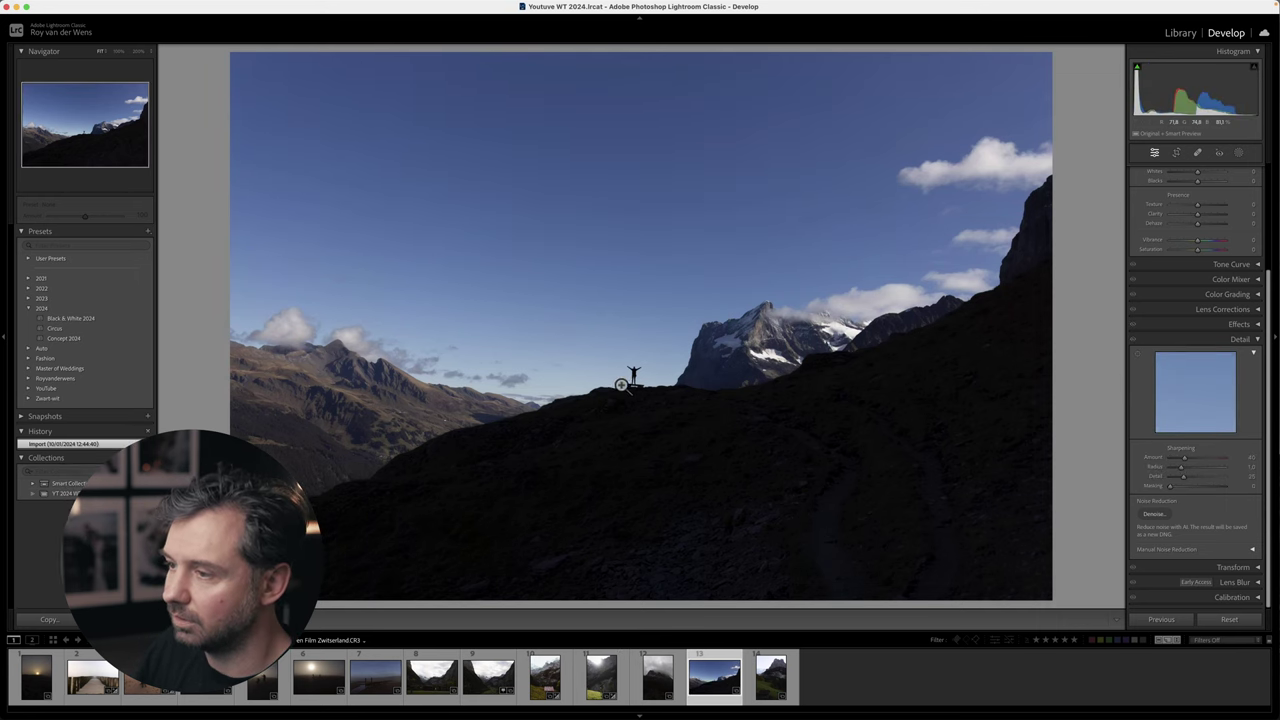
{"action": "left_click", "coordinate": [630, 382]}
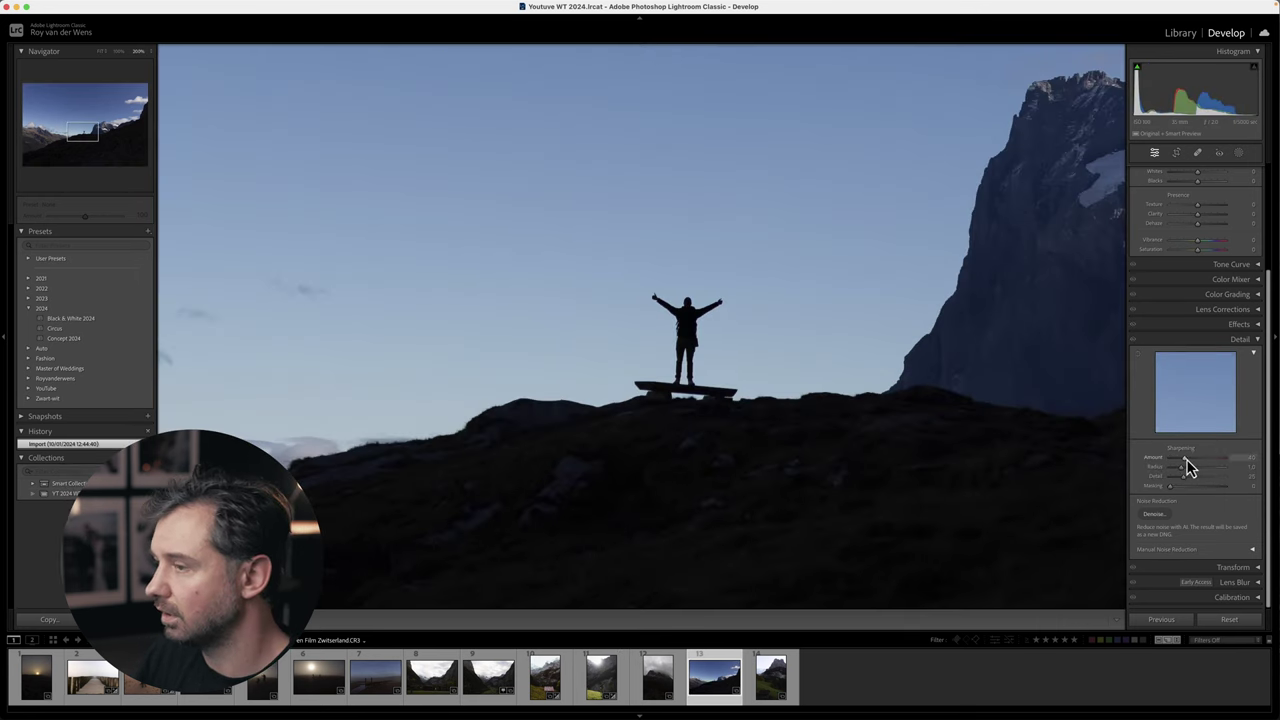
{"action": "left_click_drag", "start_coordinate": [1224, 457], "coordinate": [1224, 457]}
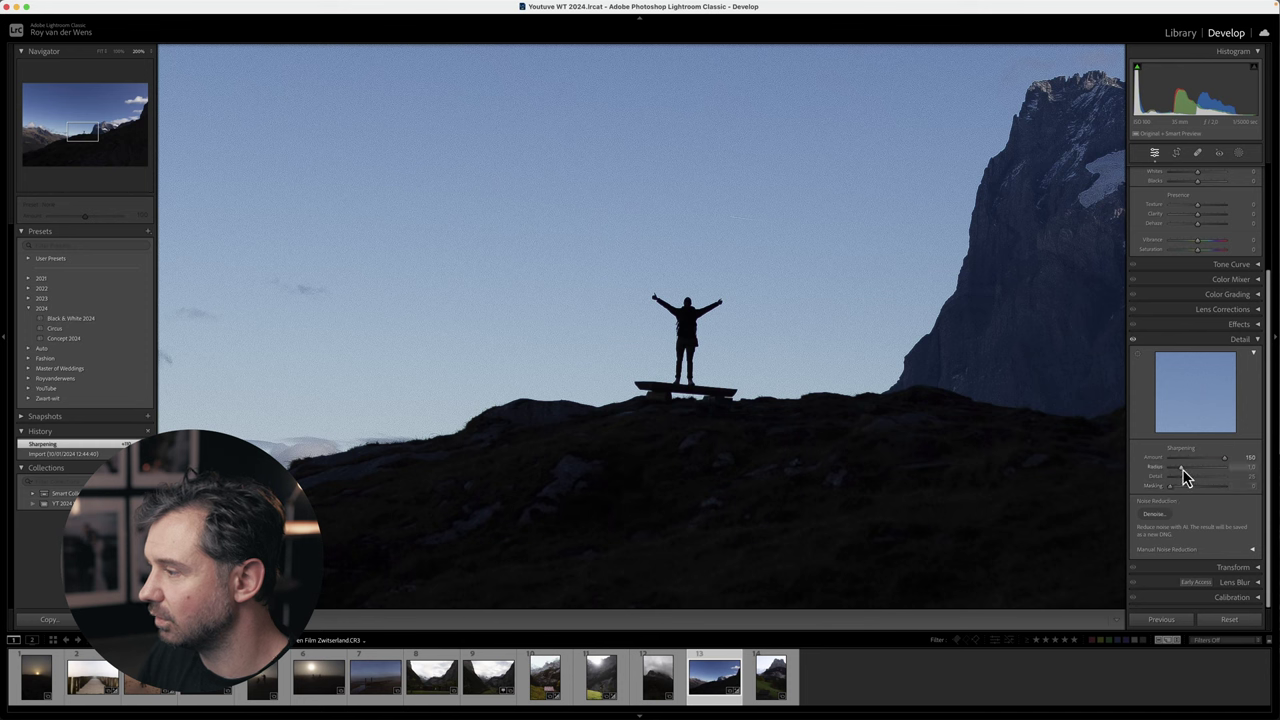
{"action": "left_click_drag", "start_coordinate": [1226, 461], "coordinate": [1013, 468]}
{"action": "left_click_drag", "start_coordinate": [1178, 468], "coordinate": [1186, 463]}
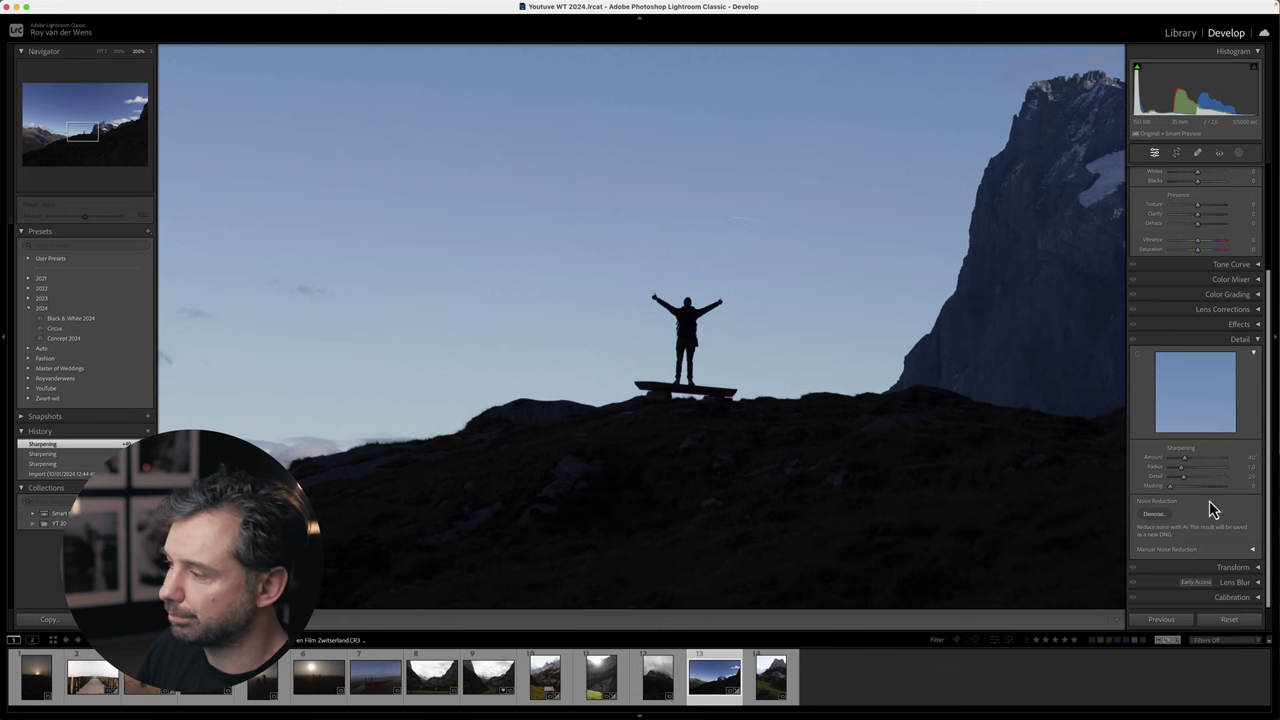
Preview AI Denoise on the silhouette photo and leave without applying it.
{"action": "left_click", "coordinate": [1154, 514]}
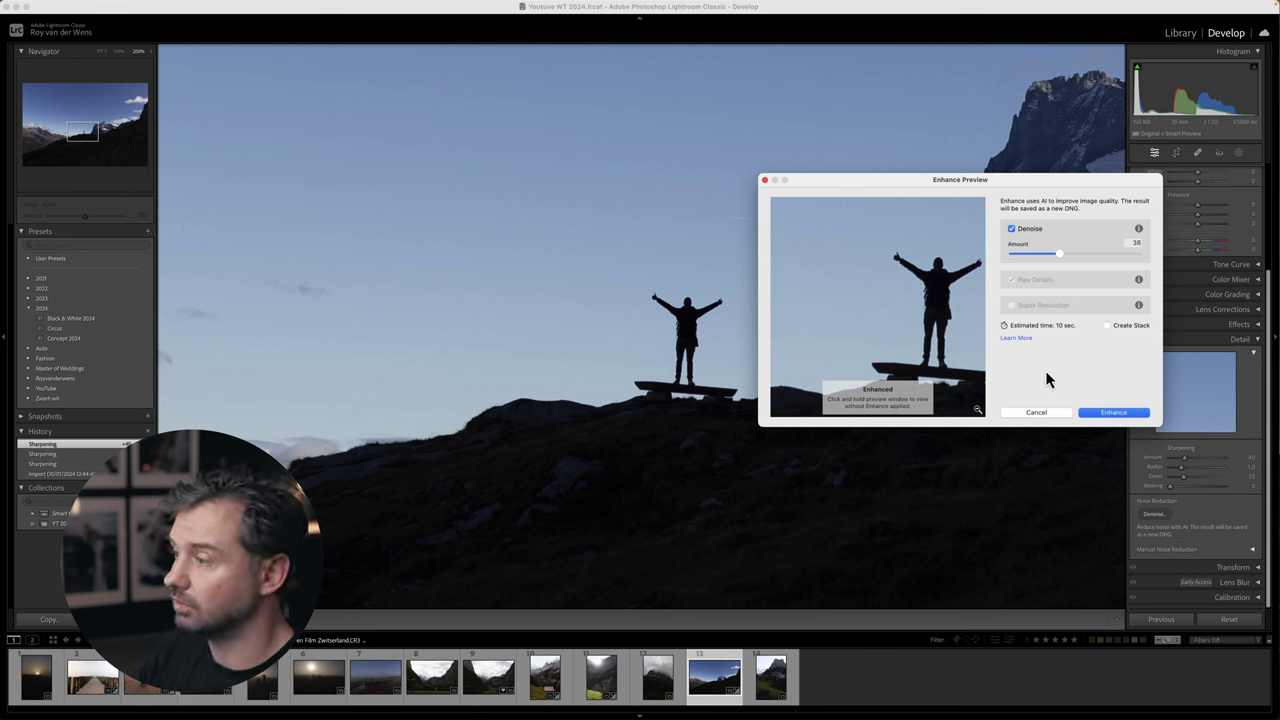
{"action": "left_click", "coordinate": [1038, 413]}
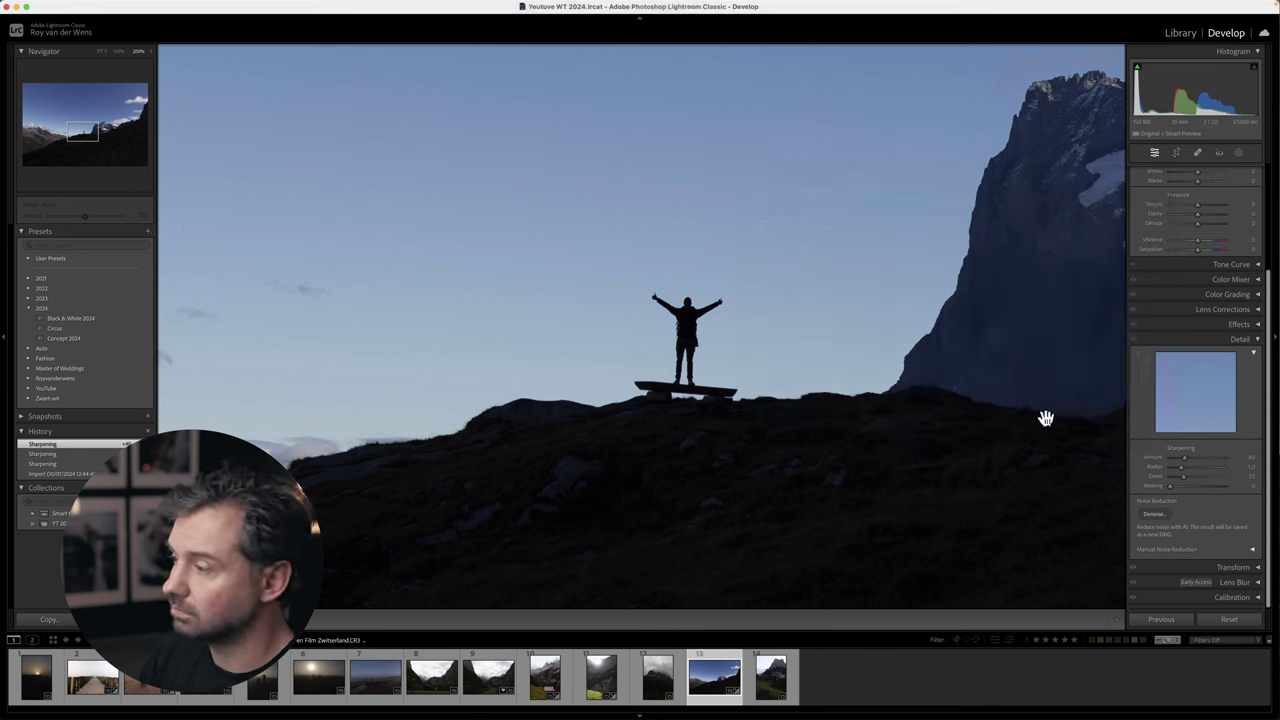
{"action": "left_click", "coordinate": [1258, 340]}
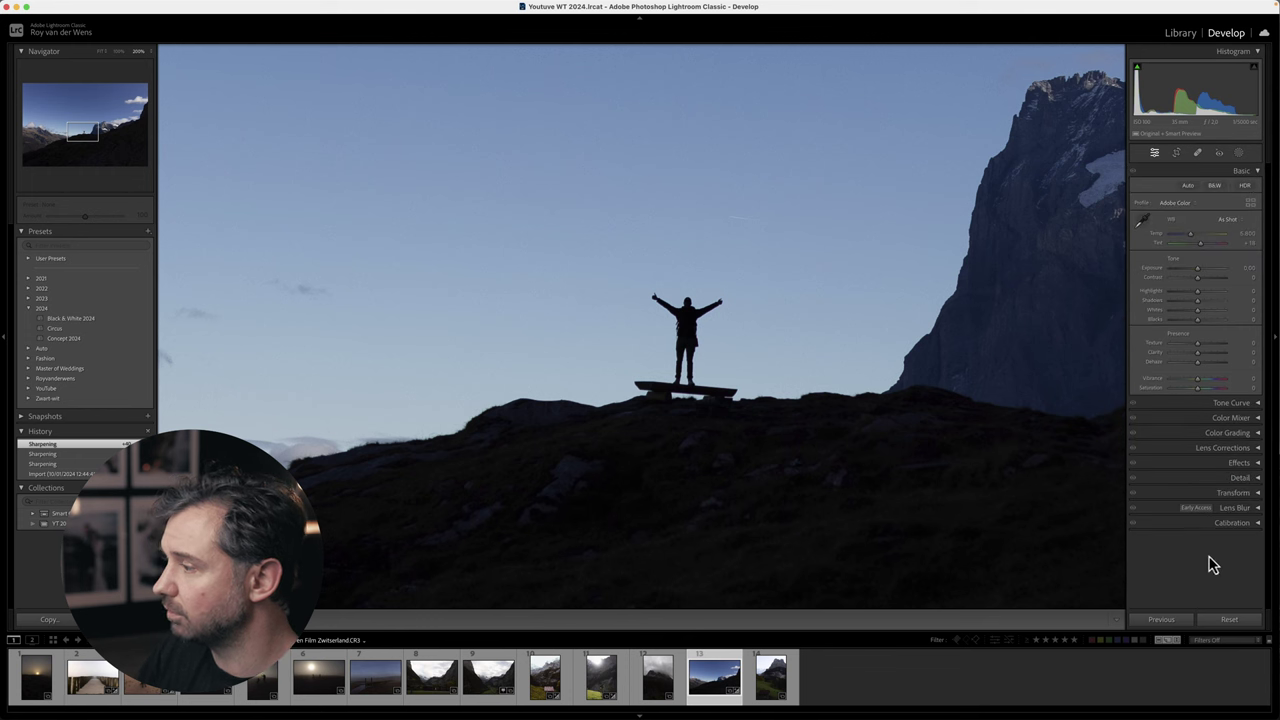
On the valley photo with the wooden cabins, use Guided Upright with a vertical guide along a cabin edge and a horizontal guide beneath the cabins.
{"action": "left_click", "coordinate": [1227, 492]}
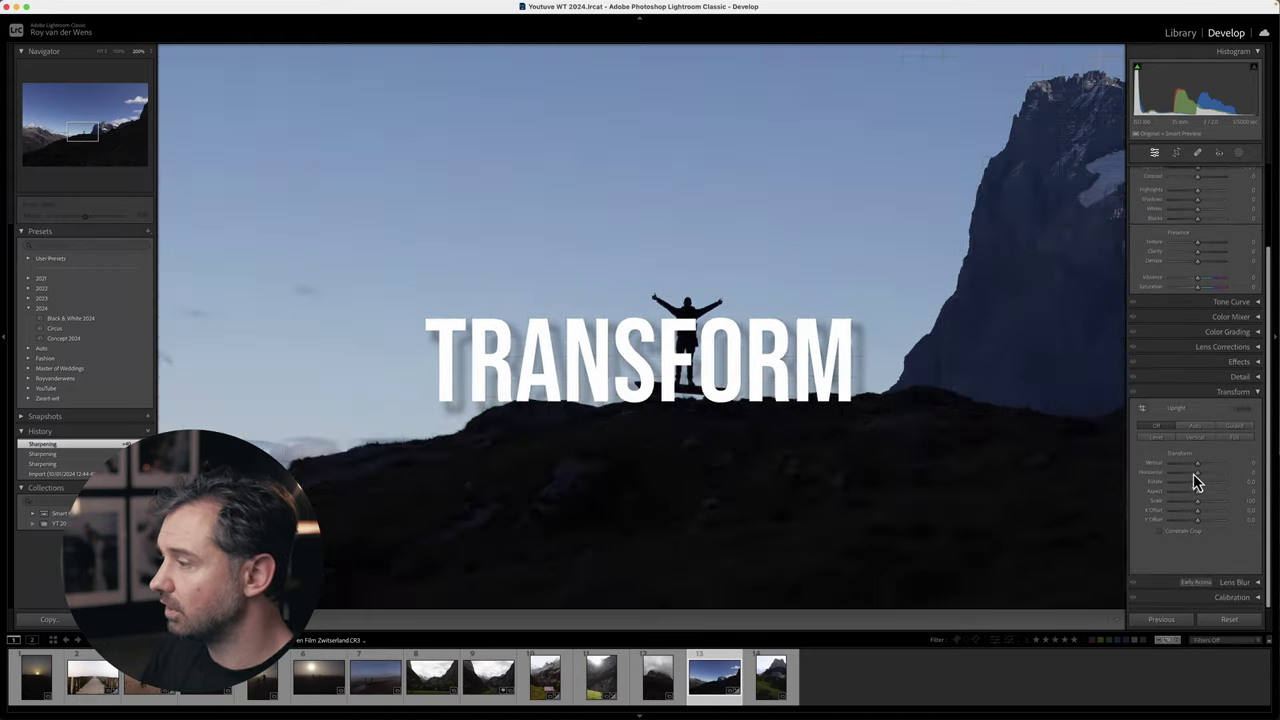
{"action": "left_click", "coordinate": [428, 680]}
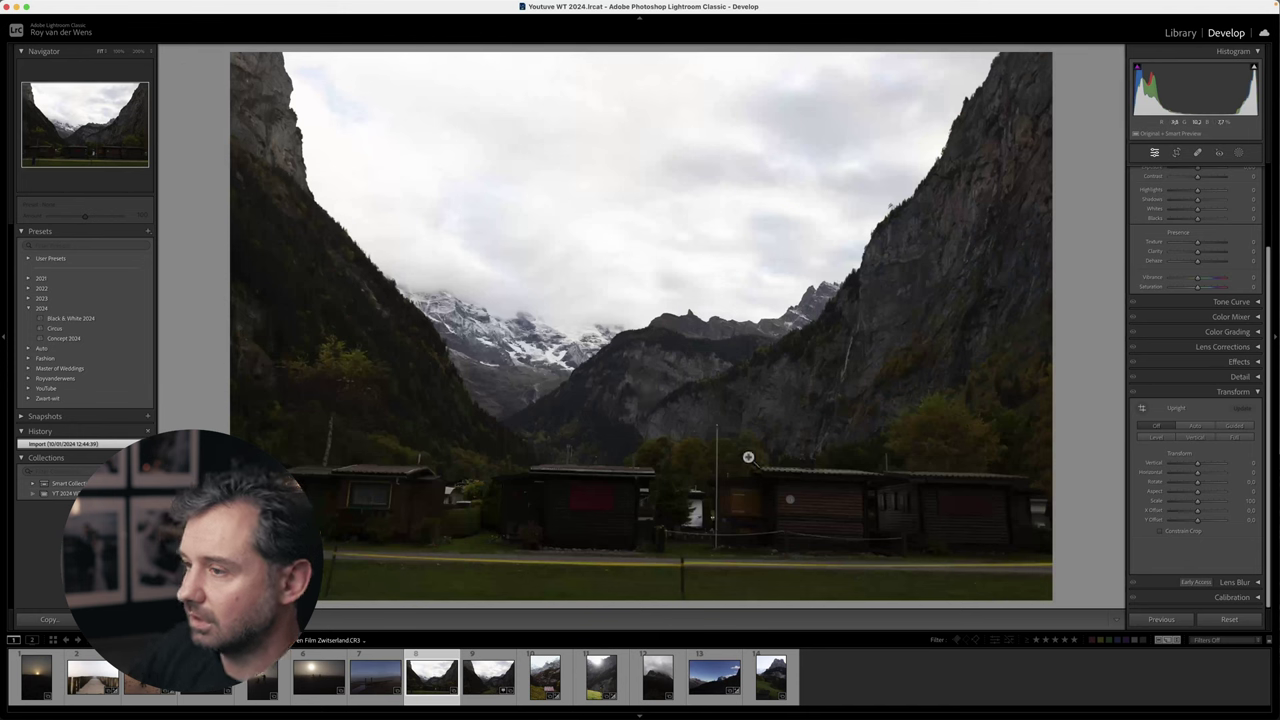
{"action": "left_click", "coordinate": [1142, 409]}
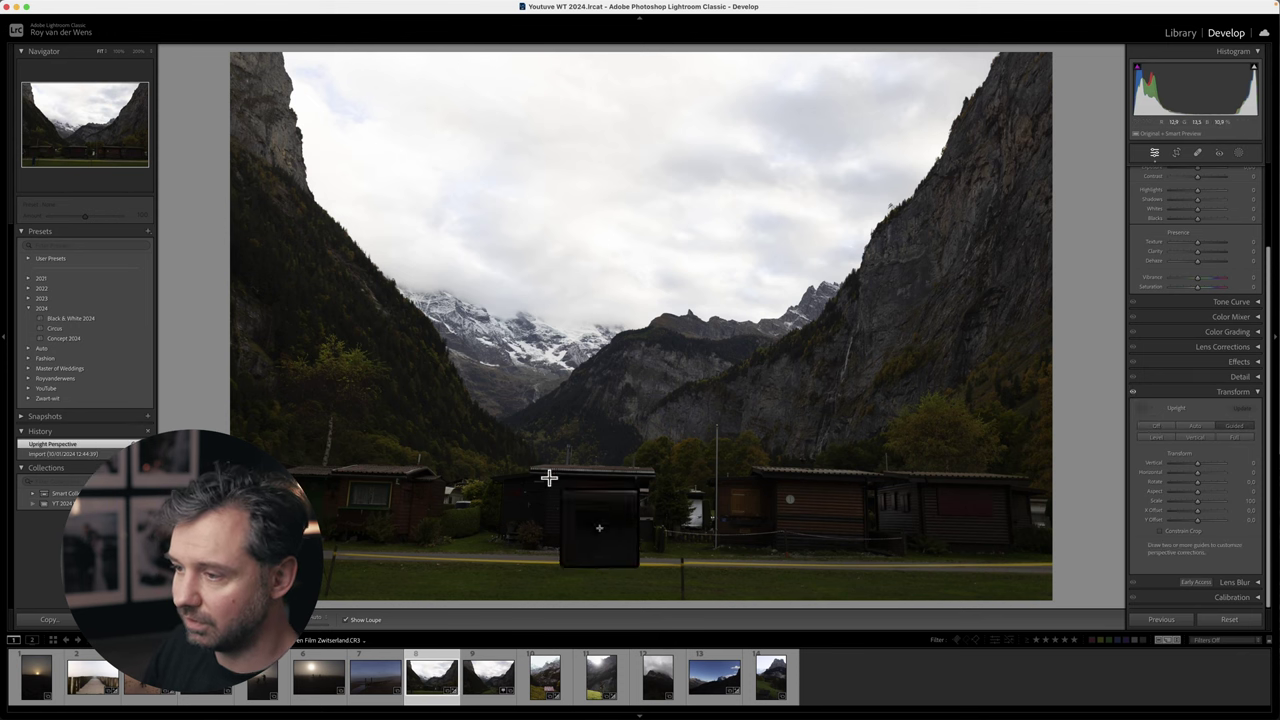
{"action": "left_click_drag", "start_coordinate": [636, 553], "coordinate": [640, 366]}
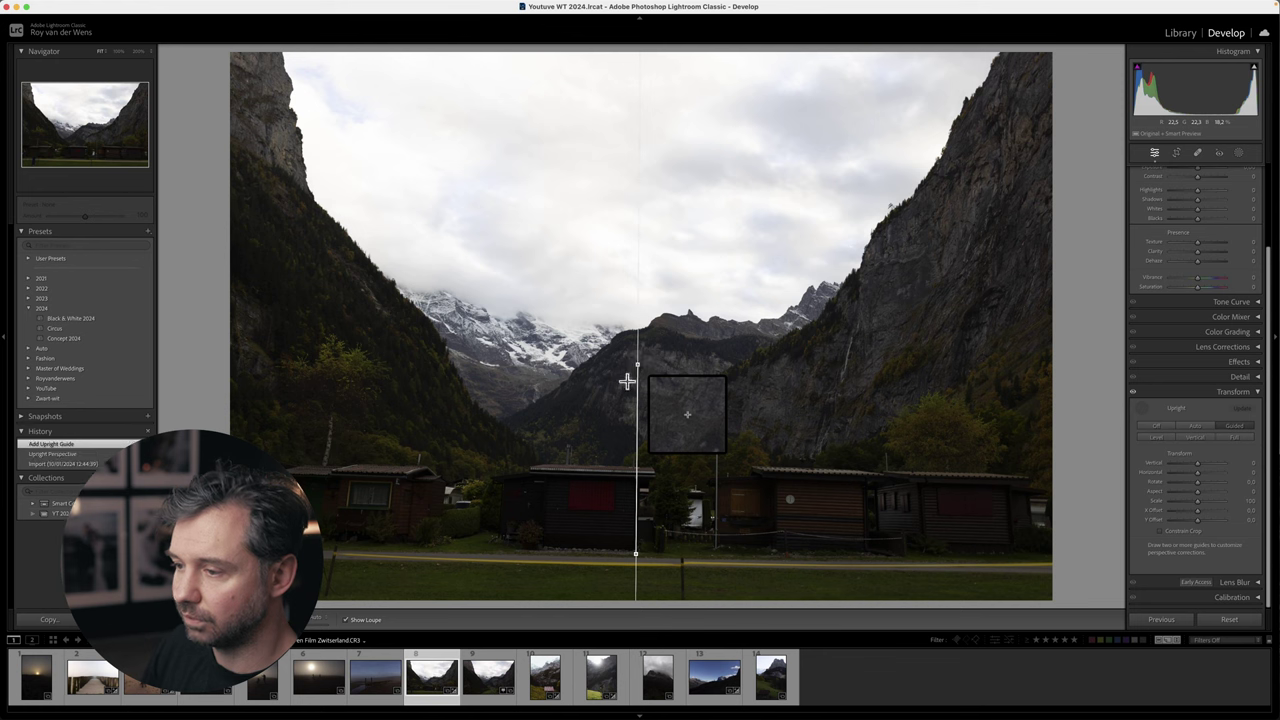
{"action": "left_click_drag", "start_coordinate": [504, 540], "coordinate": [777, 548]}
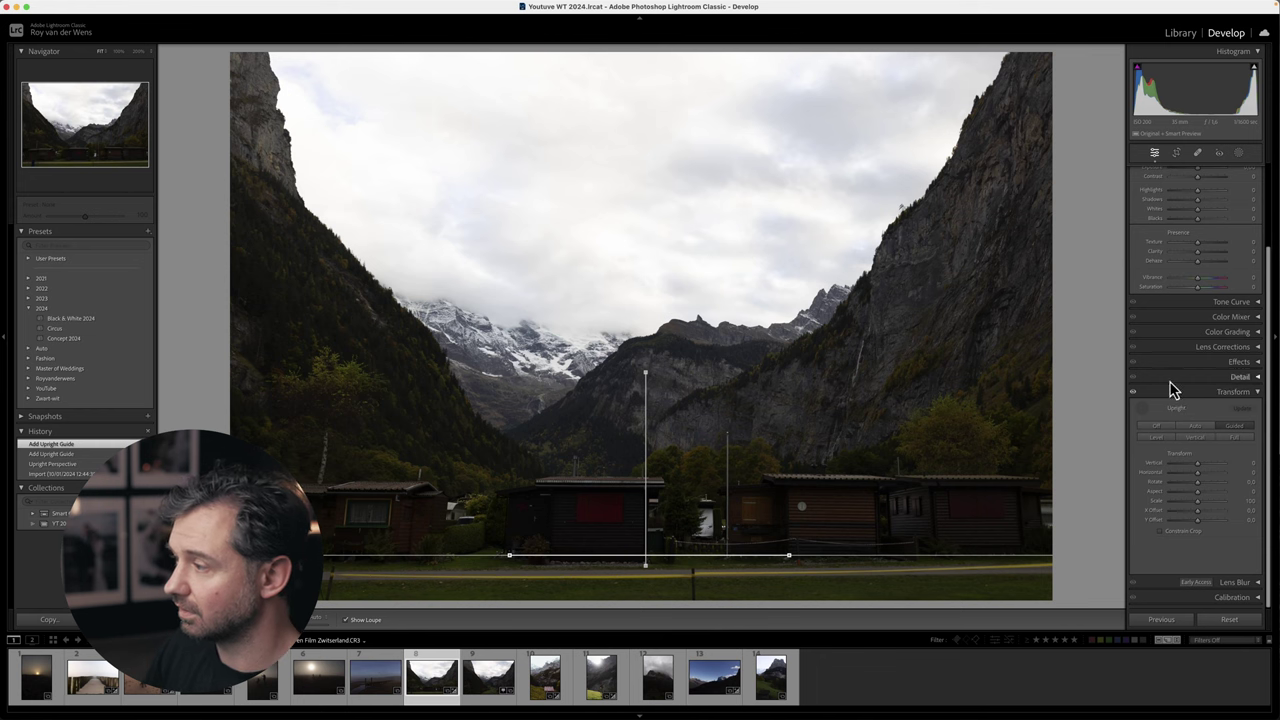
Compare the cabin photo with and without its Transform correction, and close those settings.
{"action": "left_click", "coordinate": [1134, 396]}
{"action": "left_click", "coordinate": [1134, 396]}
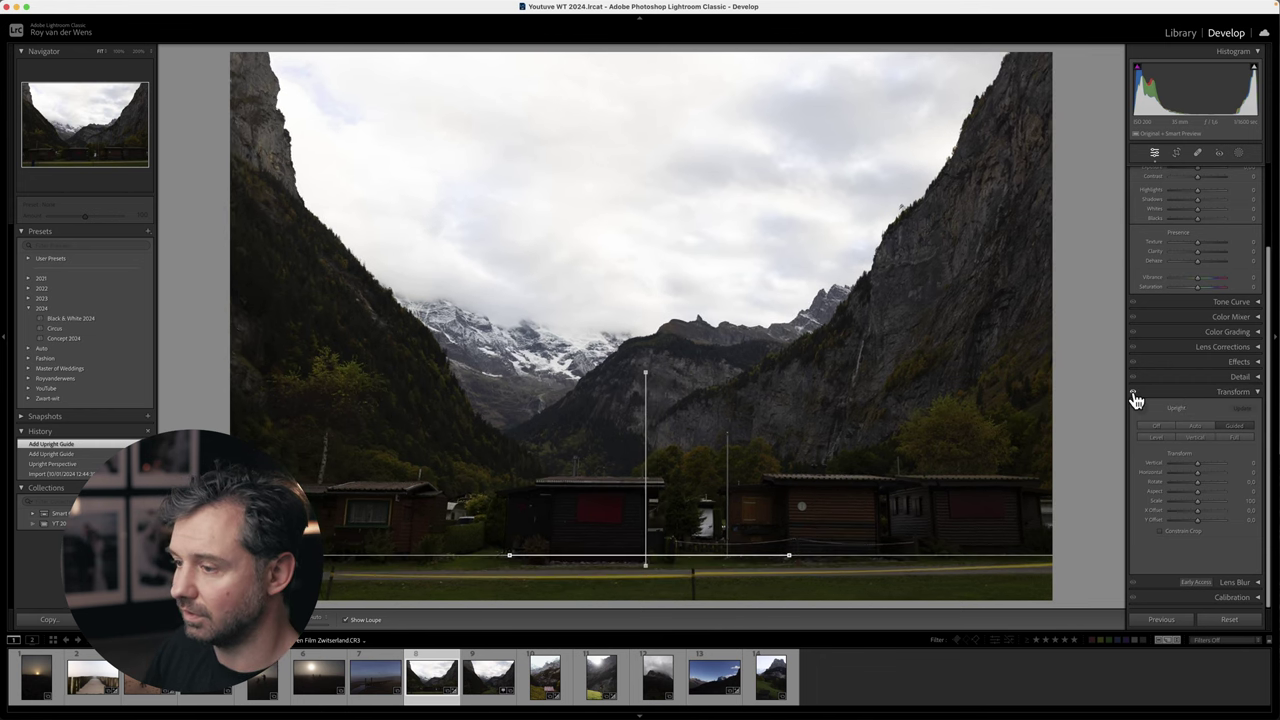
{"action": "left_click", "coordinate": [1258, 393]}
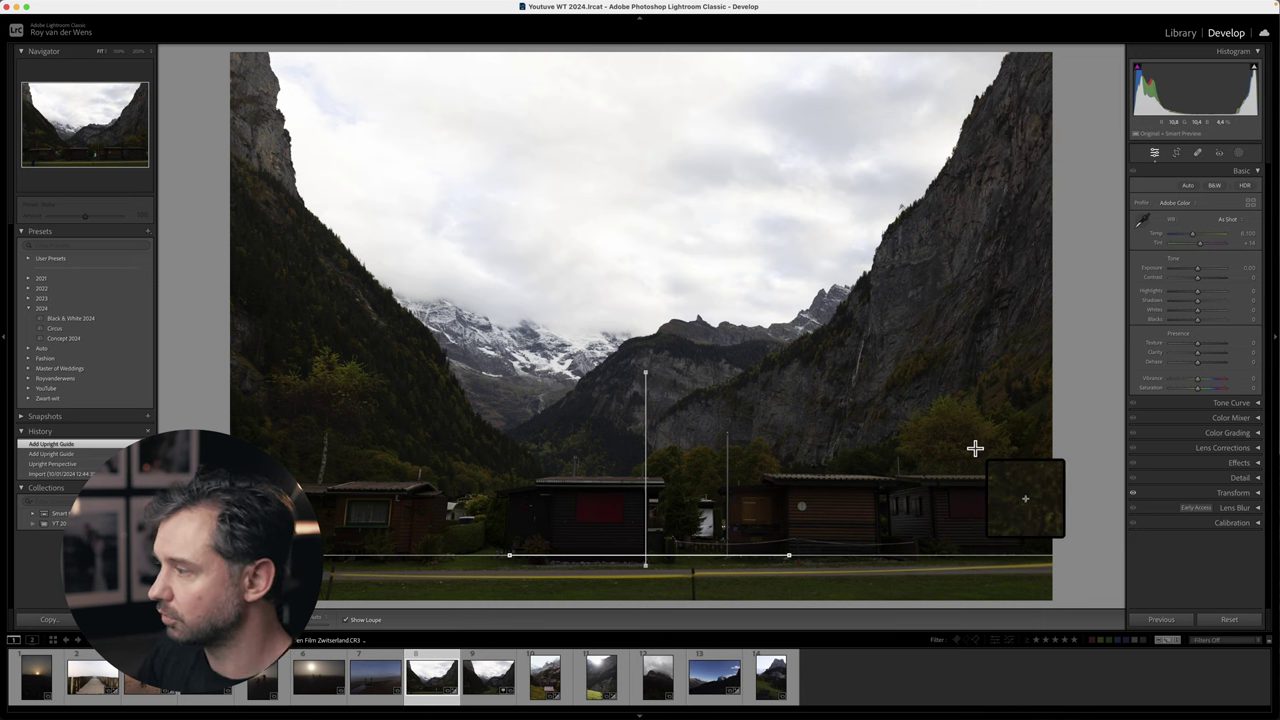
Apply Lens Blur to the beach photo of the two dogs and visualize its depth map.
{"action": "left_click", "coordinate": [1220, 507]}
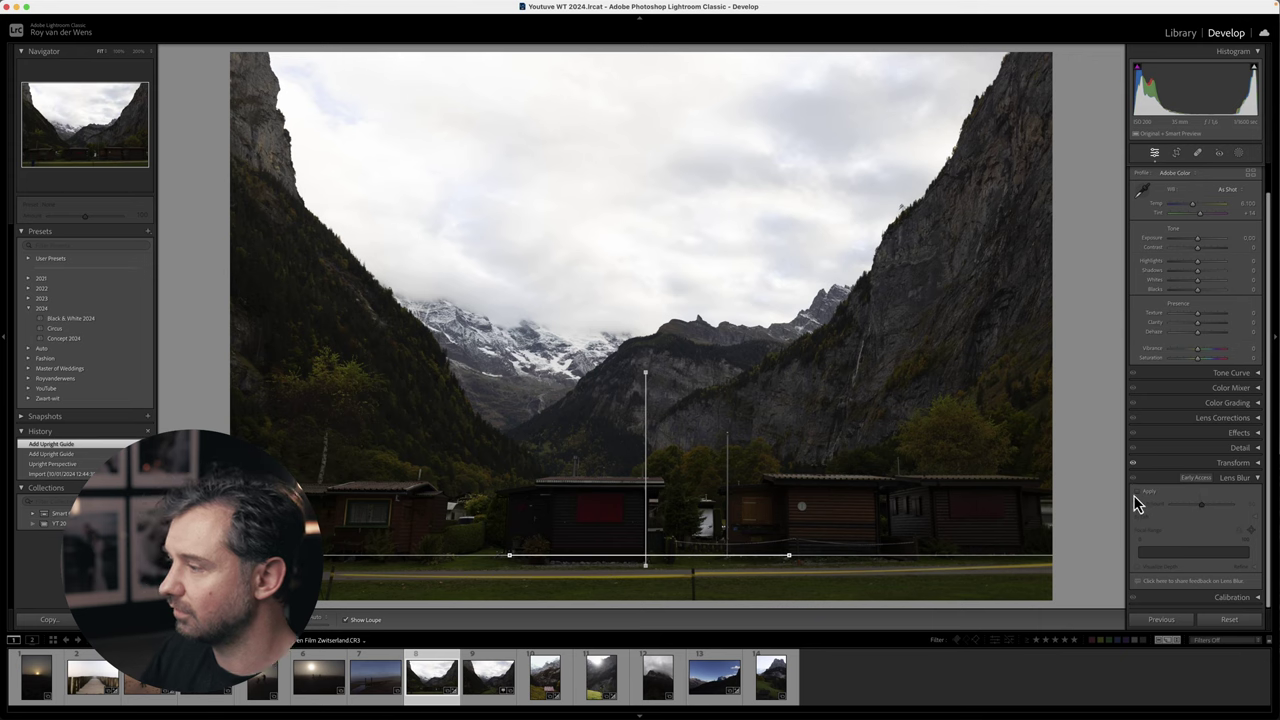
{"action": "left_click", "coordinate": [150, 685]}
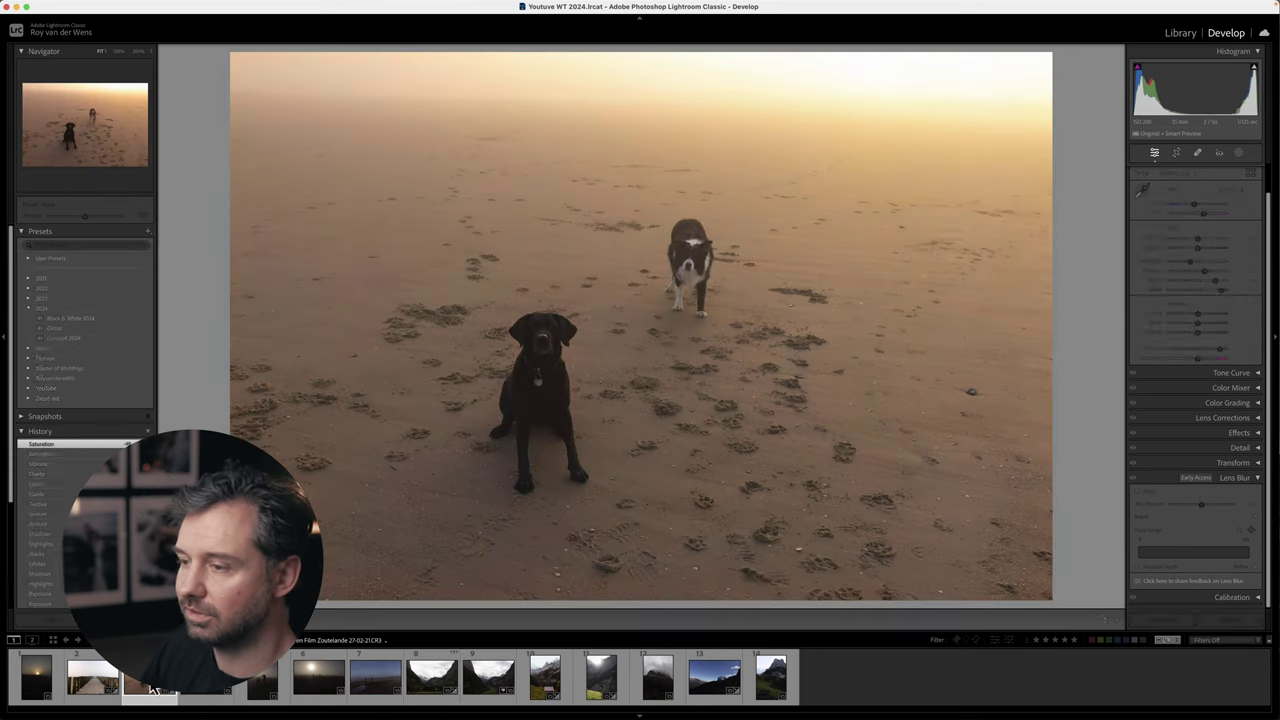
{"action": "left_click", "coordinate": [1140, 494]}
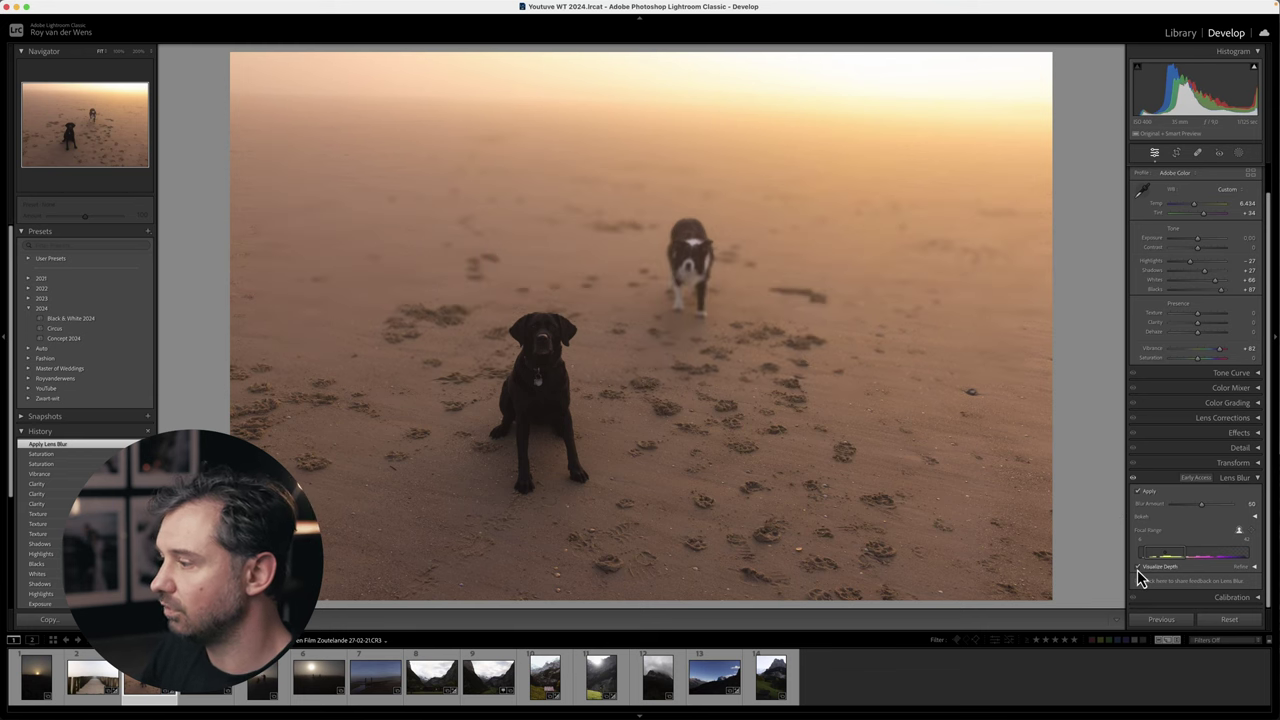
{"action": "left_click", "coordinate": [1158, 567]}
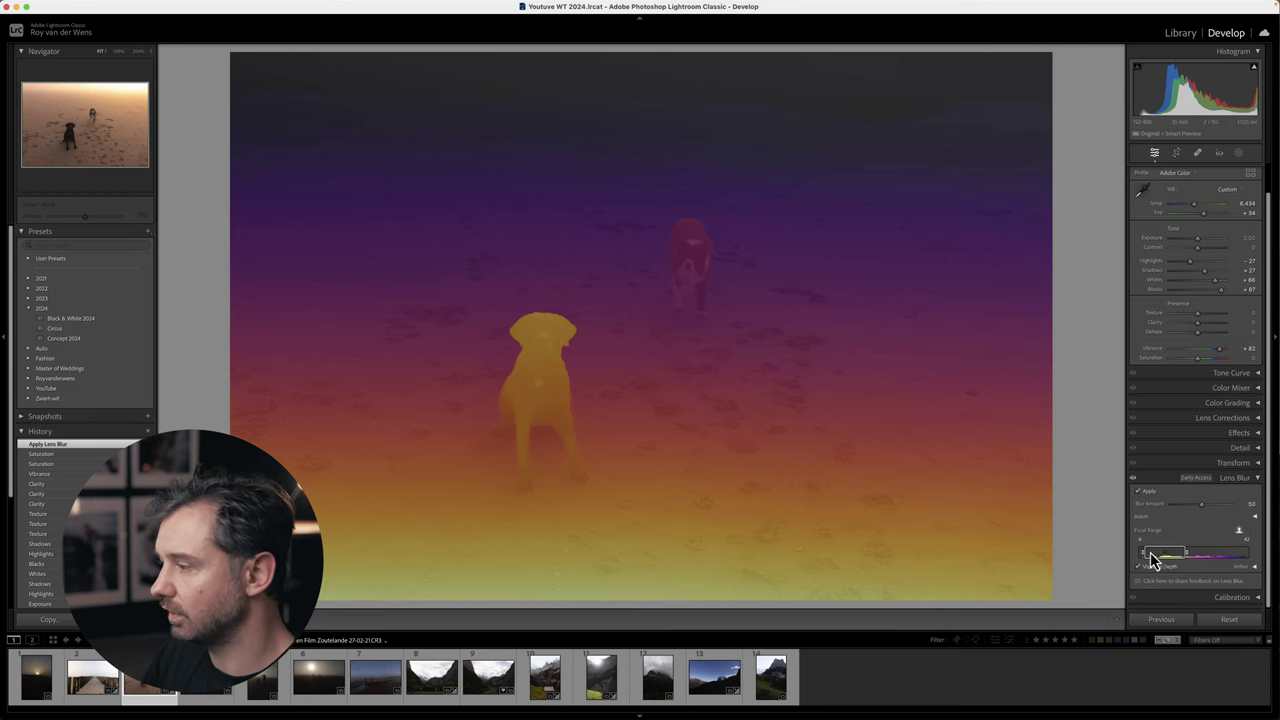
Narrow the focal range to the front dog, set the blur amount to 100, and check the result against the depth map.
{"action": "mouse_move", "coordinate": [1148, 560]}
{"action": "left_mouse_down"}
{"action": "mouse_move", "coordinate": [1137, 563]}
{"action": "mouse_move", "coordinate": [1219, 557]}
{"action": "mouse_move", "coordinate": [1157, 557]}
{"action": "left_mouse_up"}
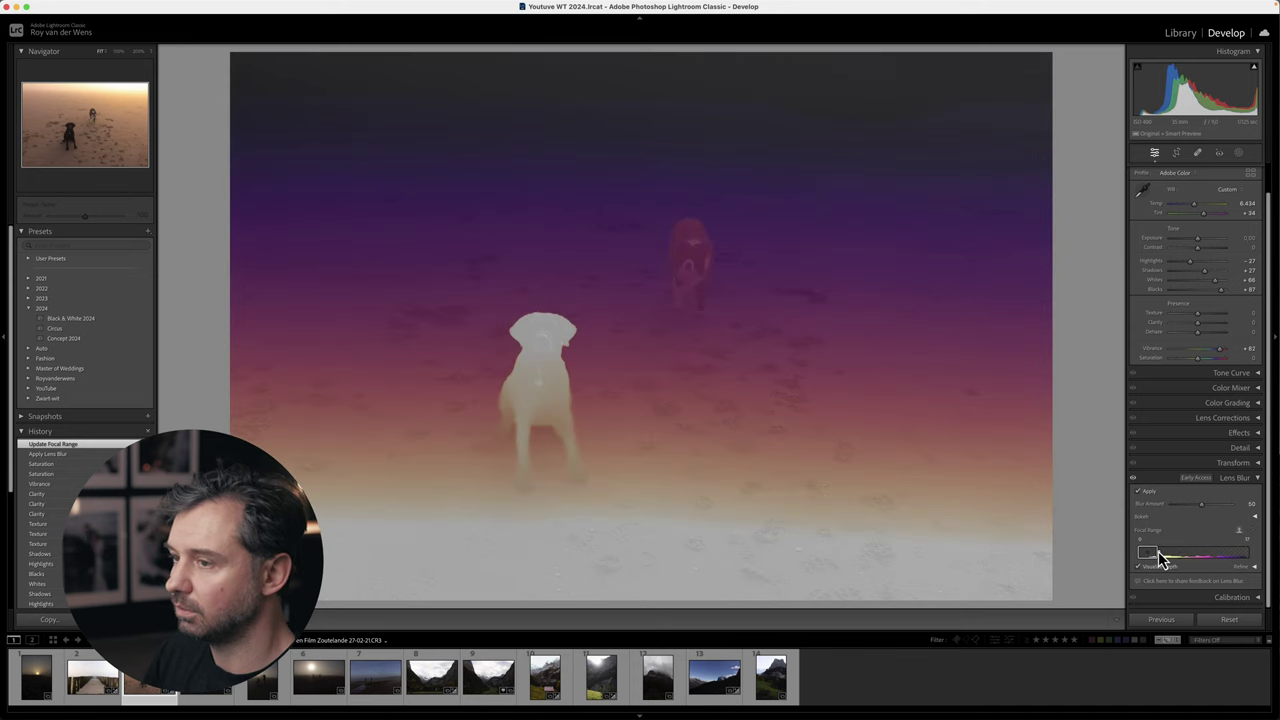
{"action": "left_click_drag", "start_coordinate": [1205, 513], "coordinate": [1231, 505]}
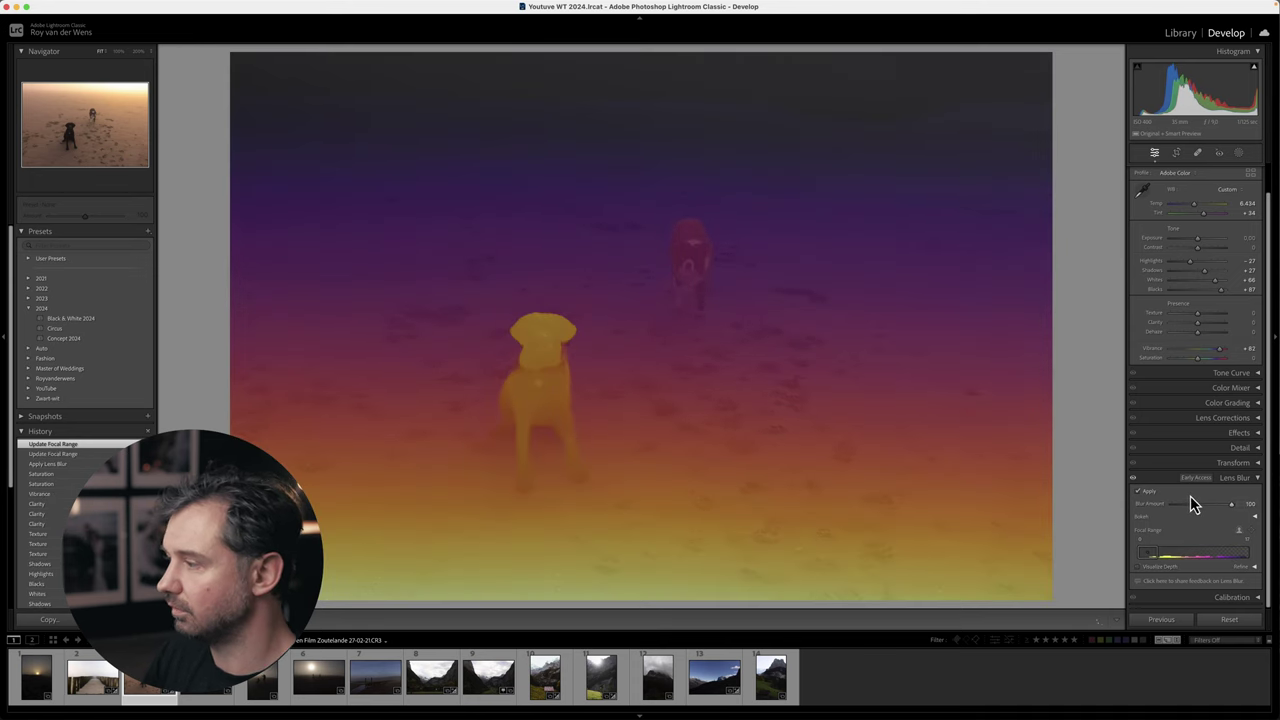
{"action": "left_click", "coordinate": [1139, 569]}
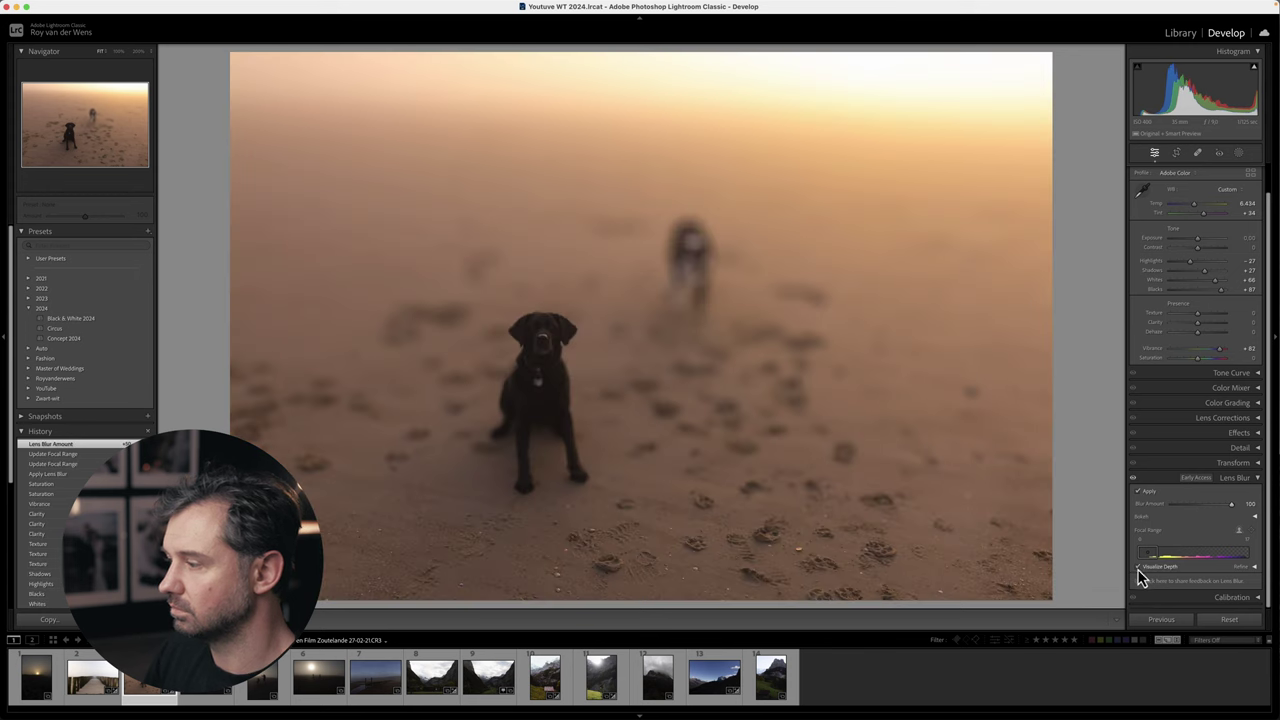
{"action": "left_click", "coordinate": [1140, 567]}
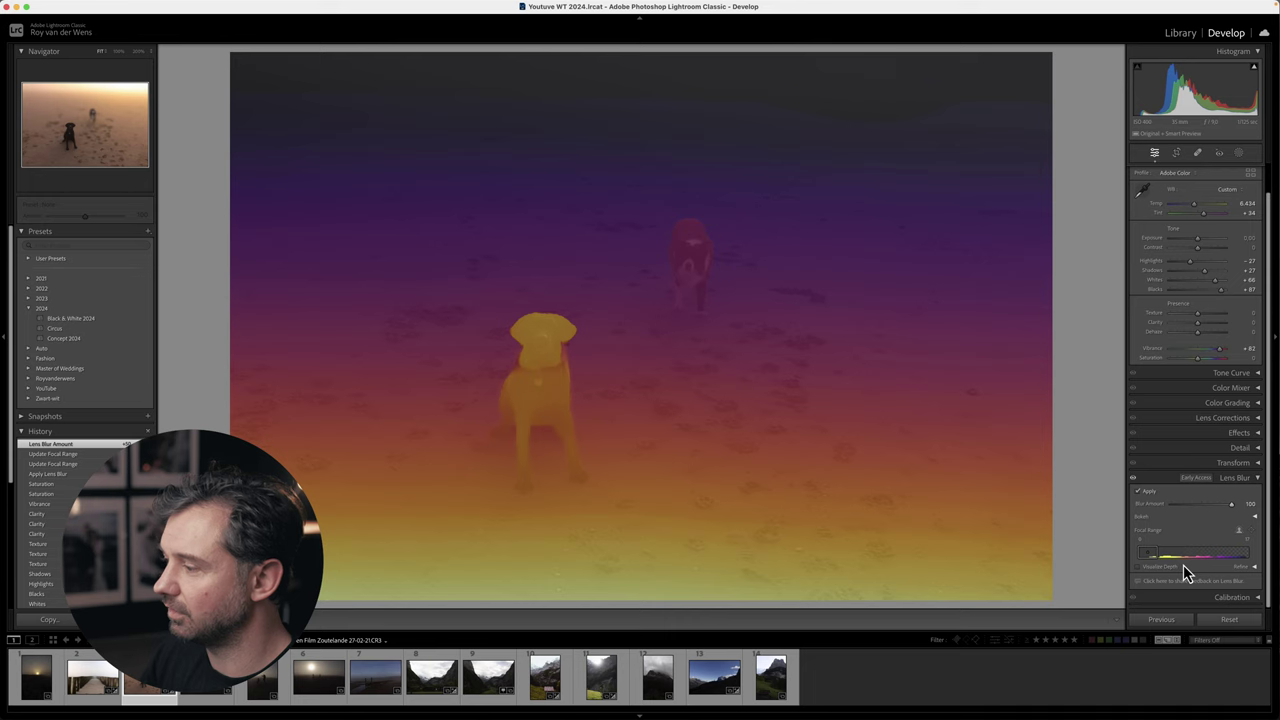
{"action": "left_click", "coordinate": [1186, 568]}
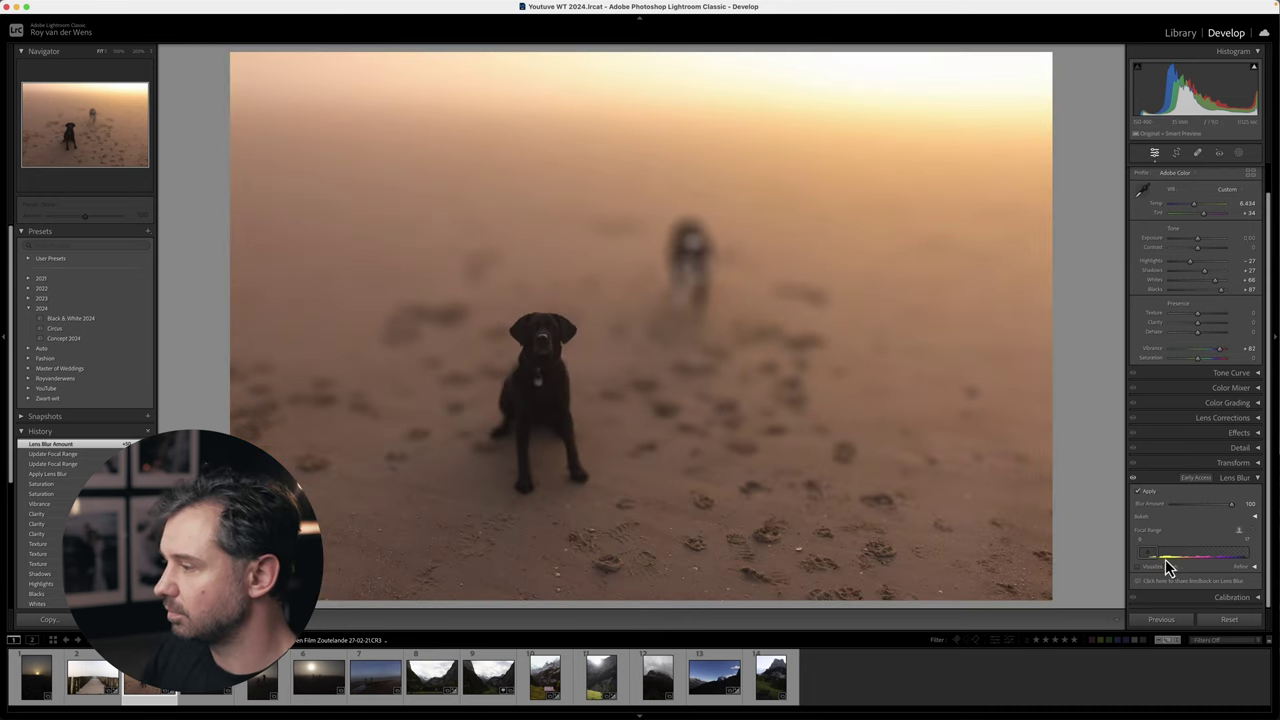
Try focusing on the rear dog, return the focal range to the front dog, reduce blur to about 18, and compare with the blur off.
{"action": "left_click_drag", "start_coordinate": [1160, 560], "coordinate": [1234, 560]}
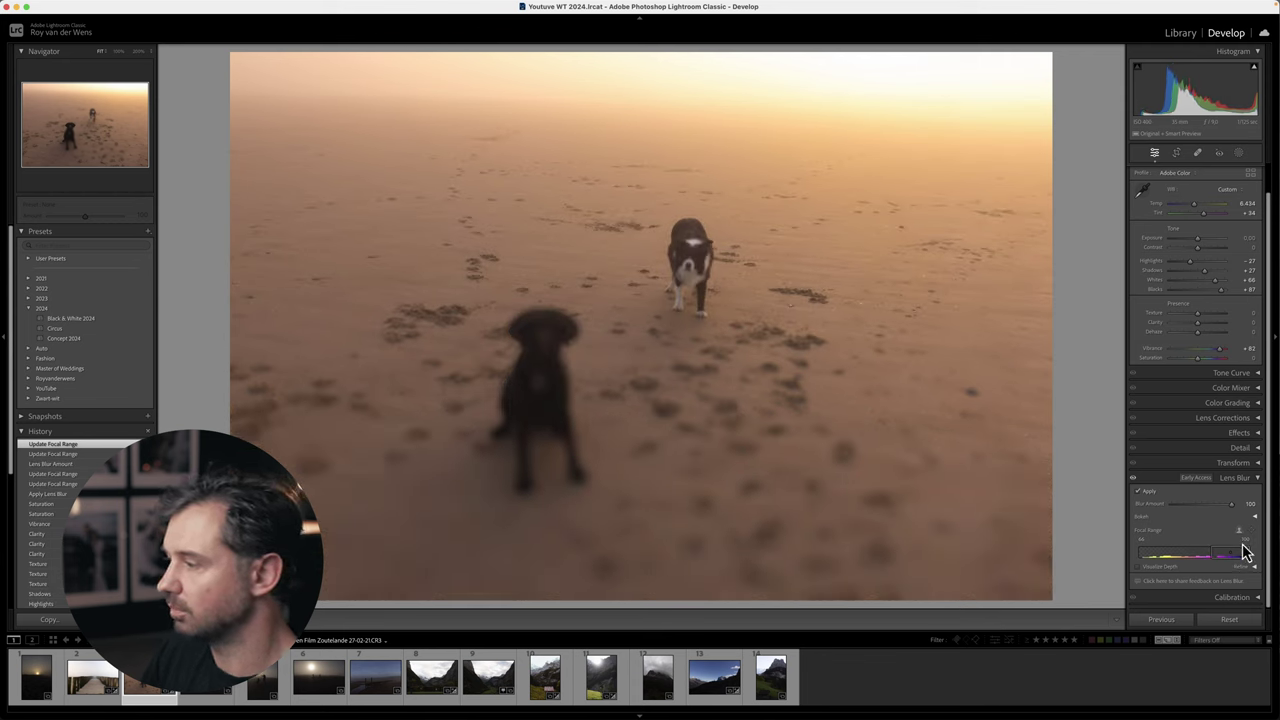
{"action": "left_click_drag", "start_coordinate": [1229, 563], "coordinate": [1179, 565]}
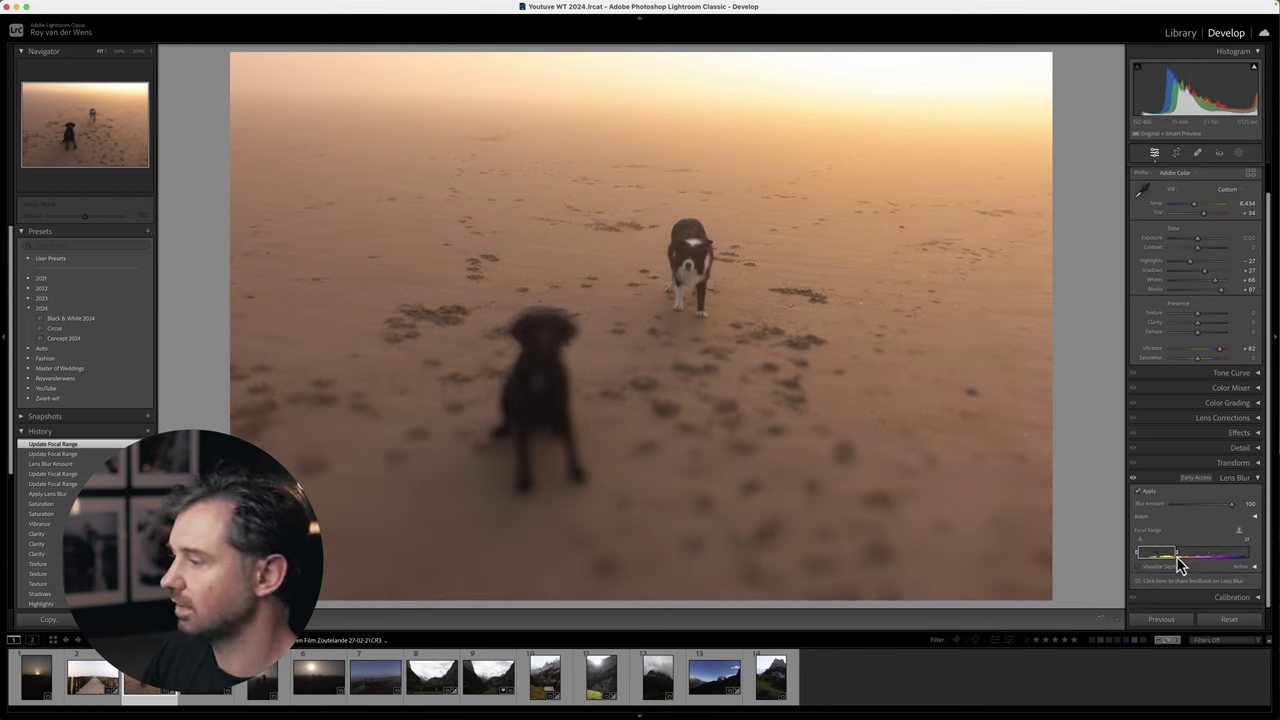
{"action": "left_click_drag", "start_coordinate": [1192, 506], "coordinate": [1180, 510]}
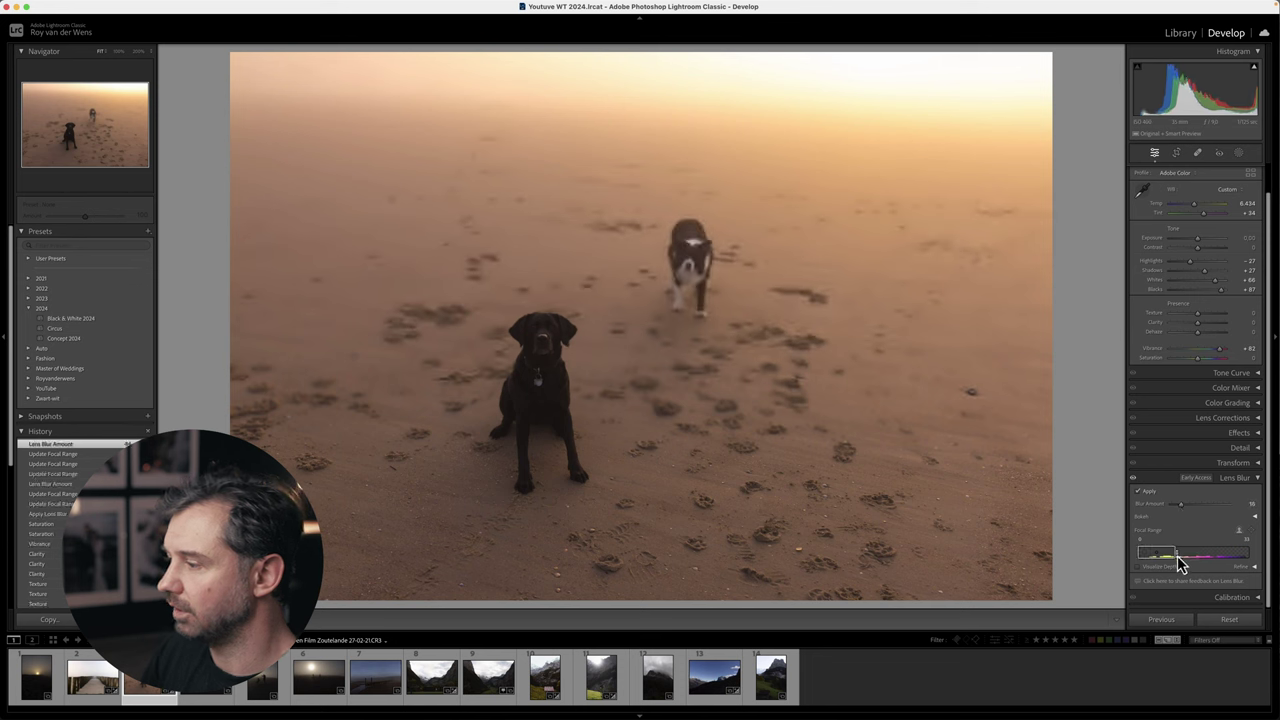
{"action": "left_click", "coordinate": [1134, 480]}
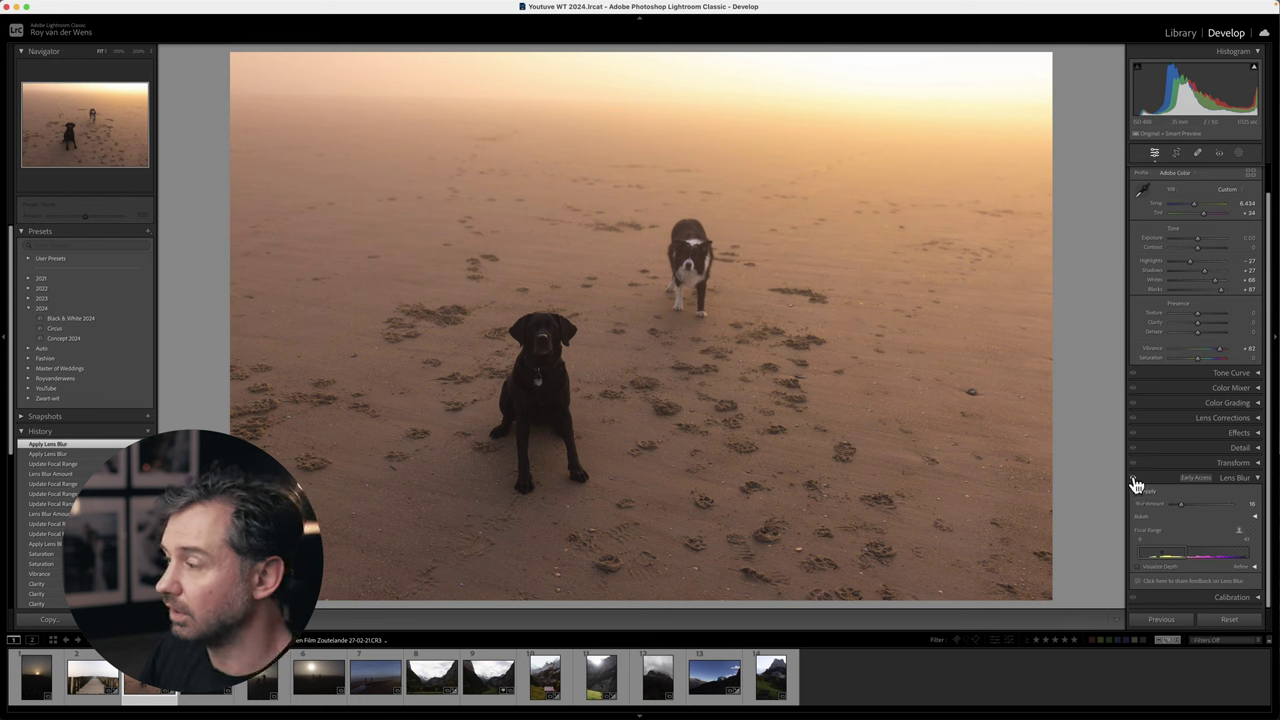
{"action": "left_click", "coordinate": [1259, 481]}
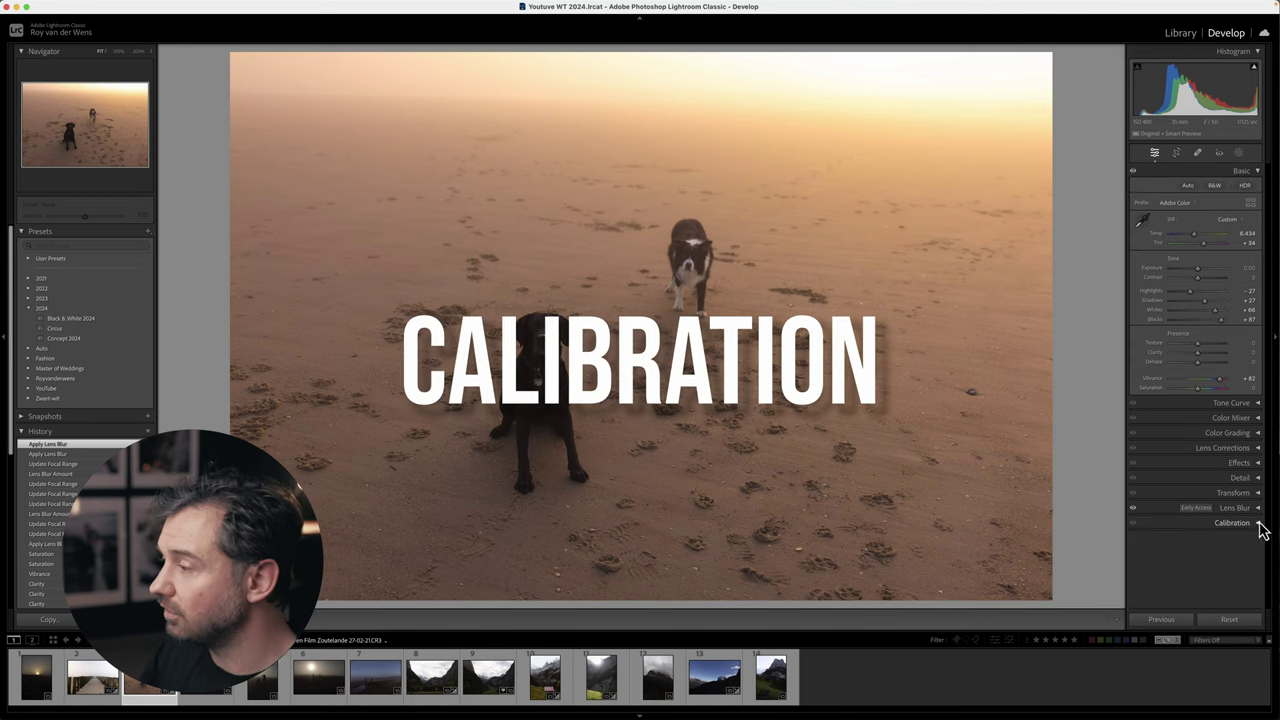
Calibrate the mountain hut photo with primary hues red -29, green -81, blue -73, all primary saturations +100, and shadow tint -24.
{"action": "left_click", "coordinate": [1258, 523]}
{"action": "scroll", "coordinate": [1177, 528], "scroll_direction": "down", "scroll_amount": 3}
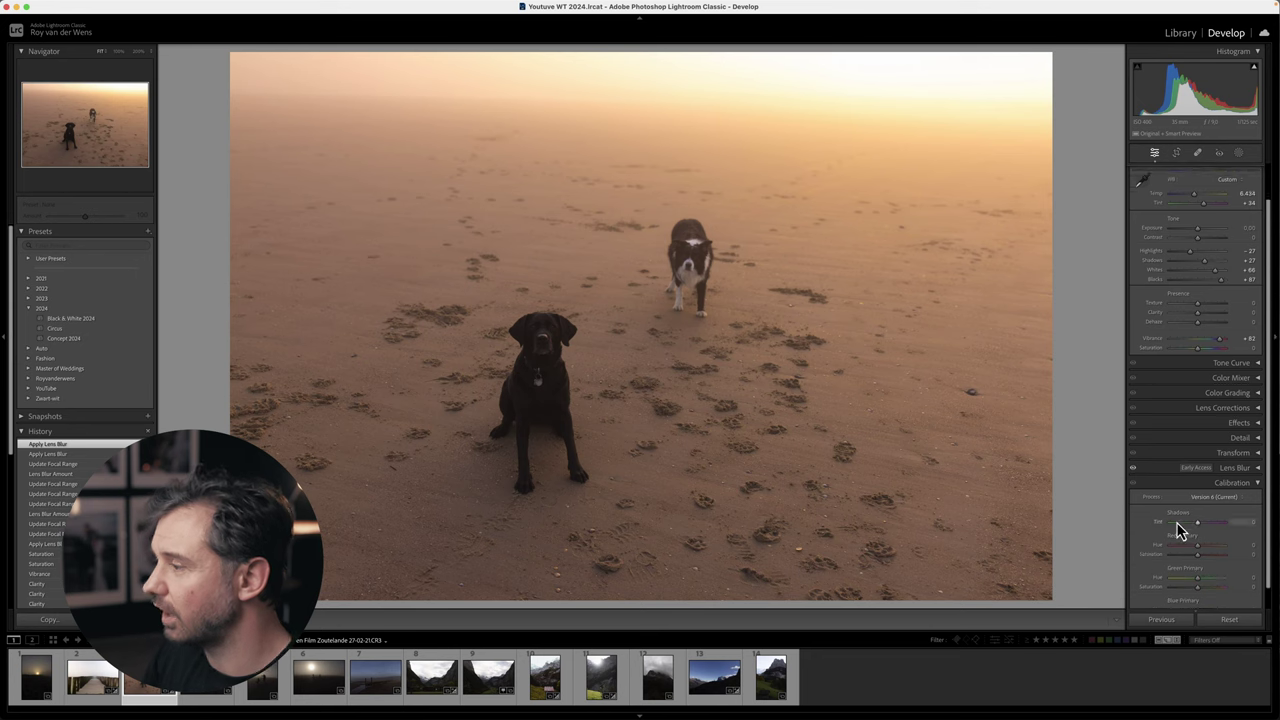
{"action": "left_click", "coordinate": [775, 684]}
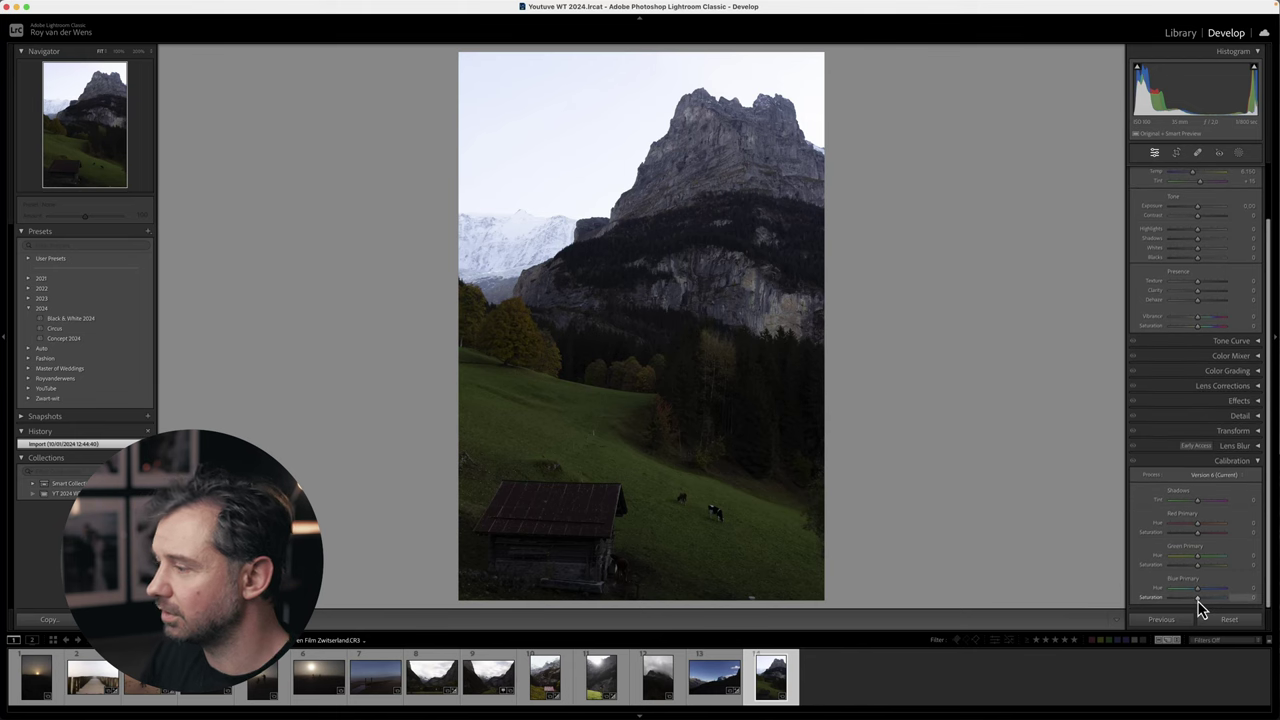
{"action": "left_click_drag", "start_coordinate": [1200, 604], "coordinate": [1246, 603]}
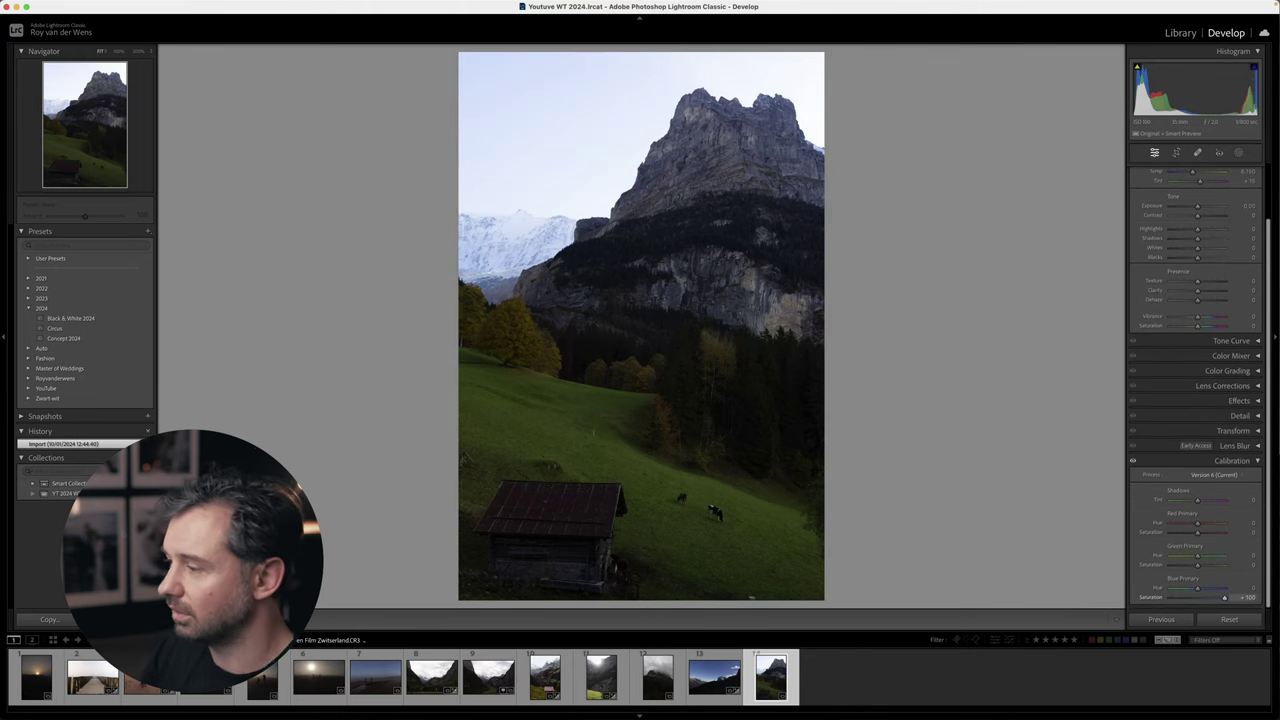
{"action": "left_click_drag", "start_coordinate": [1199, 591], "coordinate": [1232, 541]}
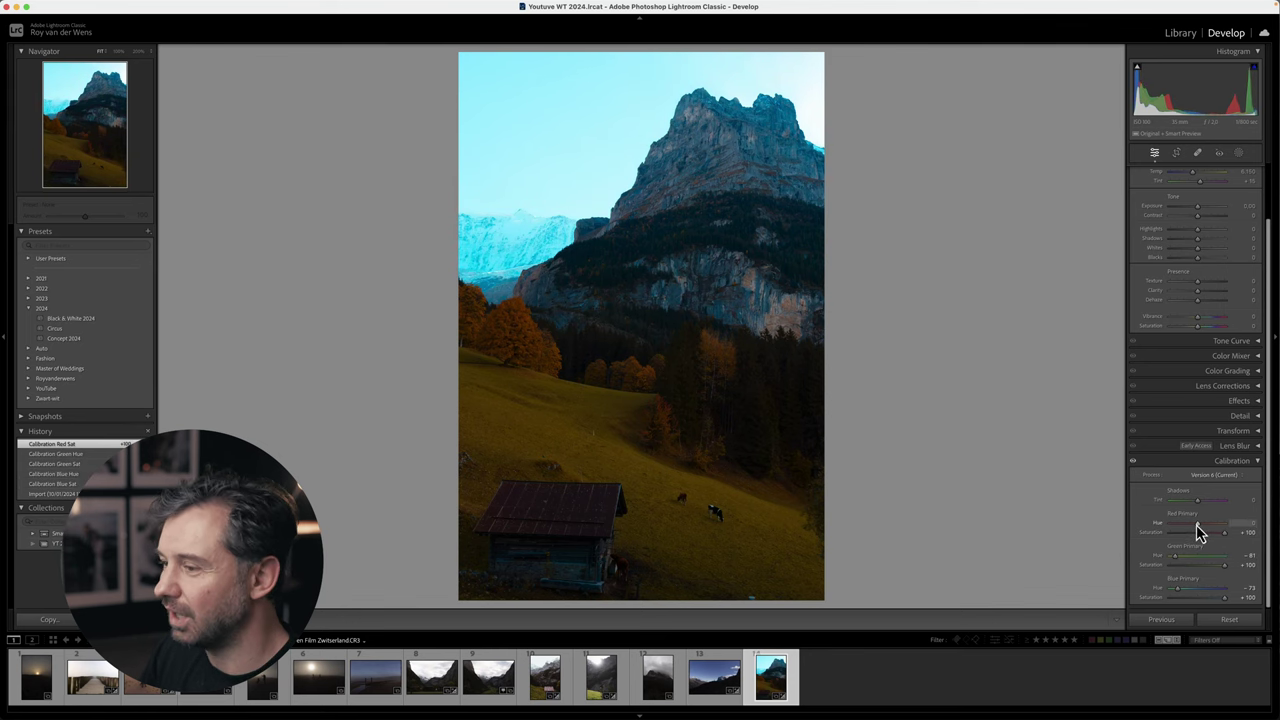
{"action": "left_click_drag", "start_coordinate": [1184, 528], "coordinate": [1190, 500]}
Raise the mountain photo's exposure to +0.40 and compare the image with and without the calibration.
{"action": "scroll", "coordinate": [1169, 280], "scroll_direction": "up", "scroll_amount": 3}
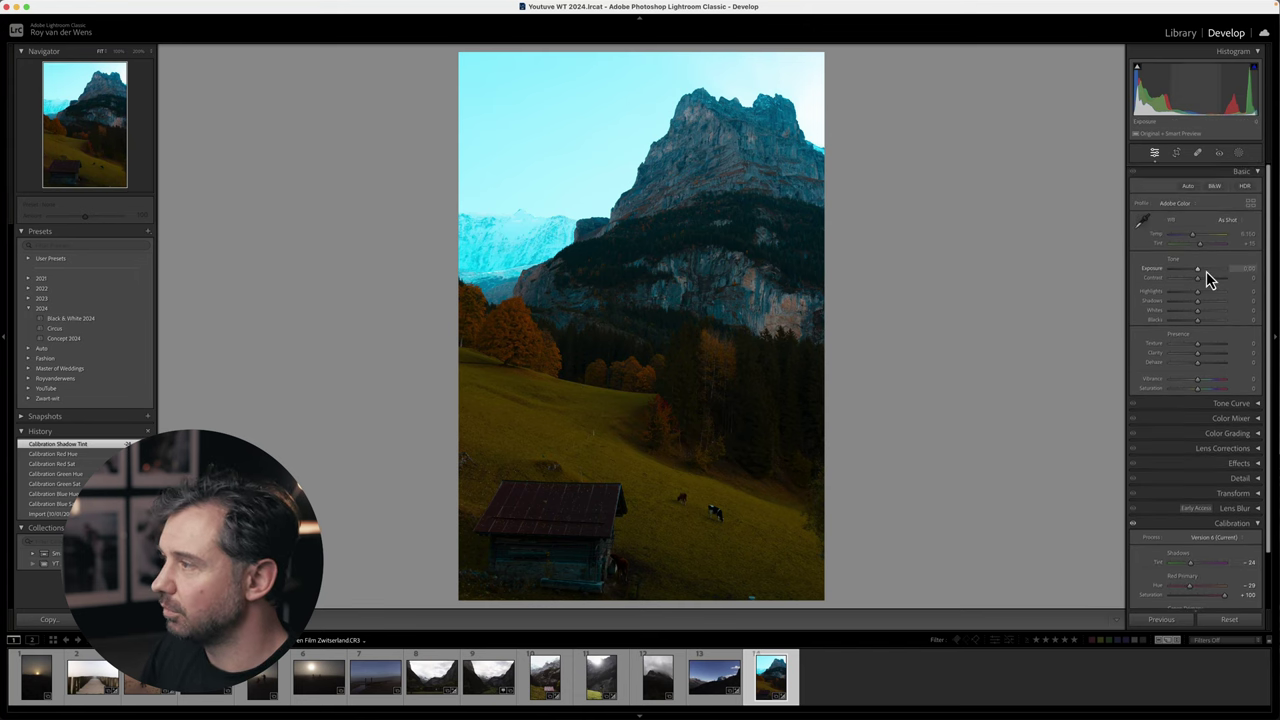
{"action": "left_click_drag", "start_coordinate": [1199, 272], "coordinate": [1201, 276]}
{"action": "scroll", "coordinate": [1194, 566], "scroll_direction": "down", "scroll_amount": 2}
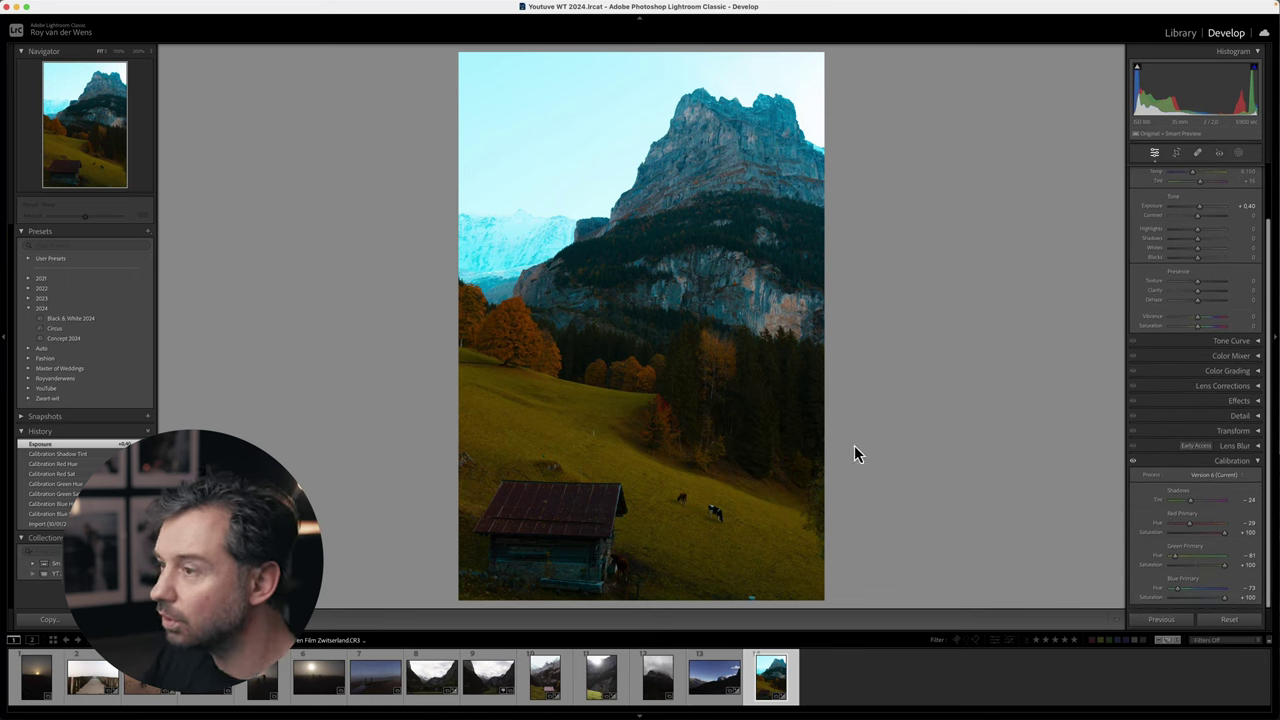
{"action": "left_click", "coordinate": [1134, 462]}
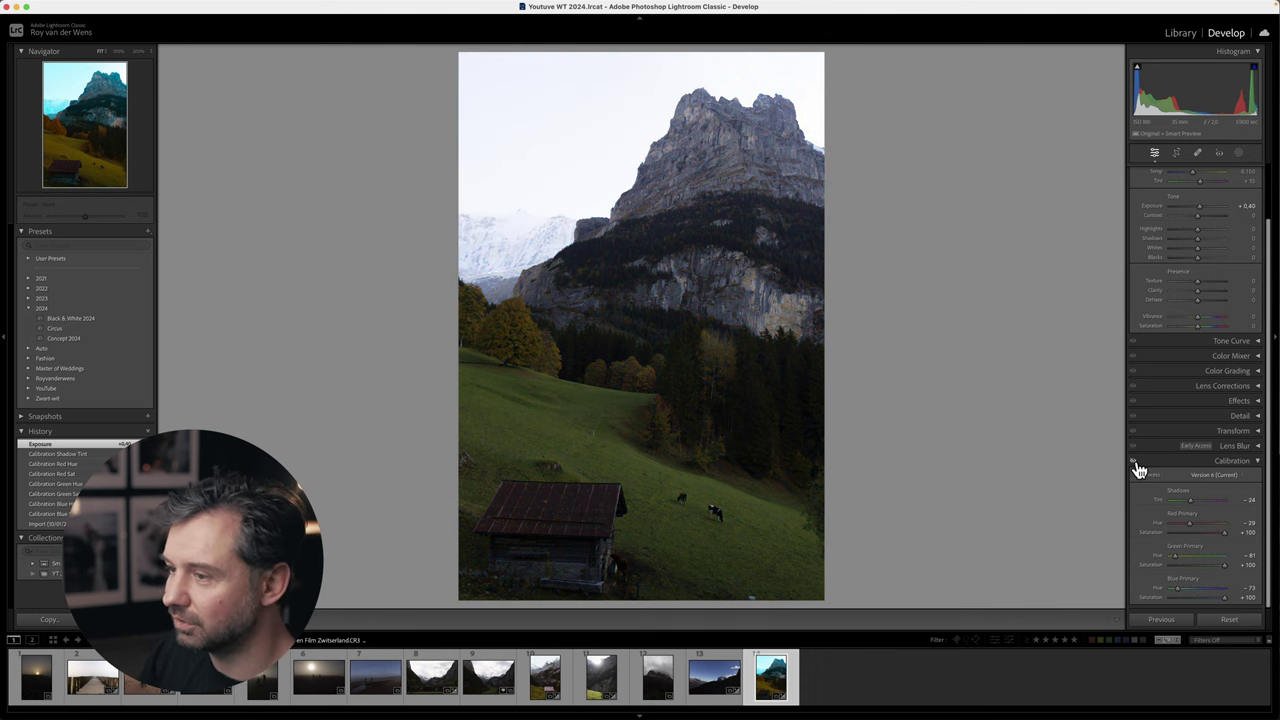
{"action": "left_click", "coordinate": [1134, 462]}
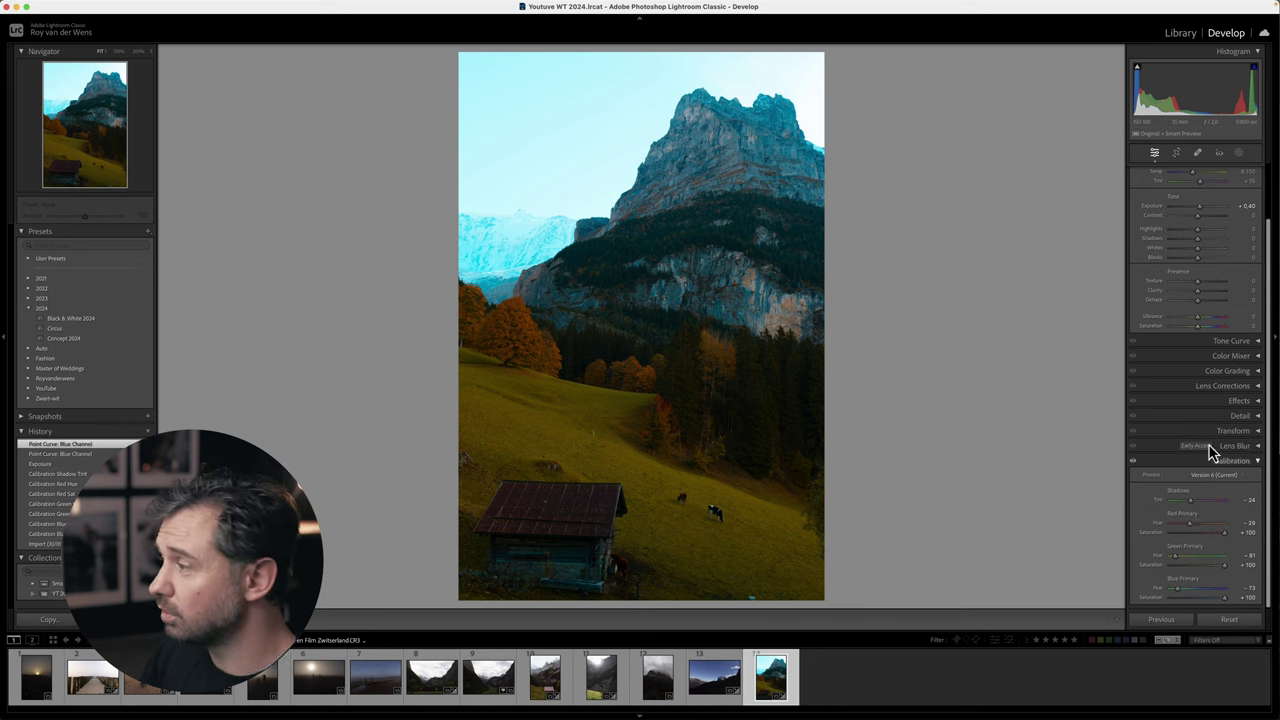
Sample the rock face with Point Color and shift its hue to about +62 and saturation to about -69.
{"action": "left_click", "coordinate": [1258, 376]}
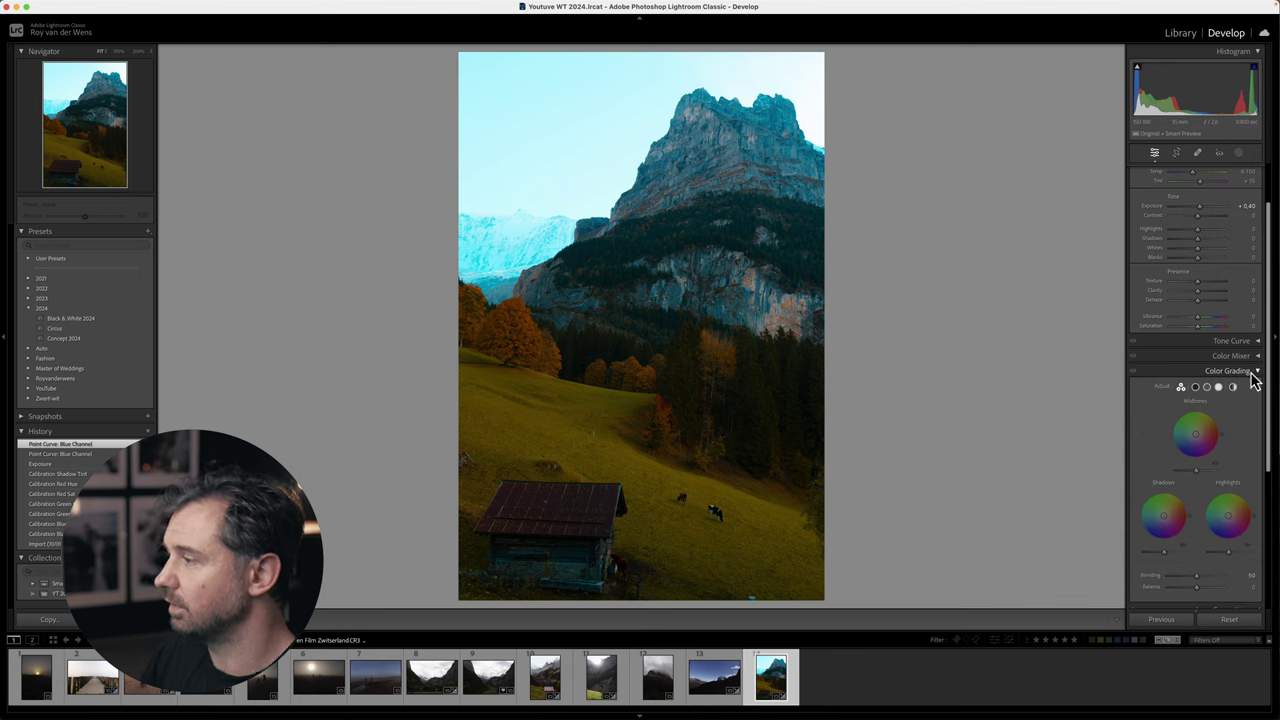
{"action": "left_click", "coordinate": [1255, 372]}
{"action": "left_click", "coordinate": [1258, 357]}
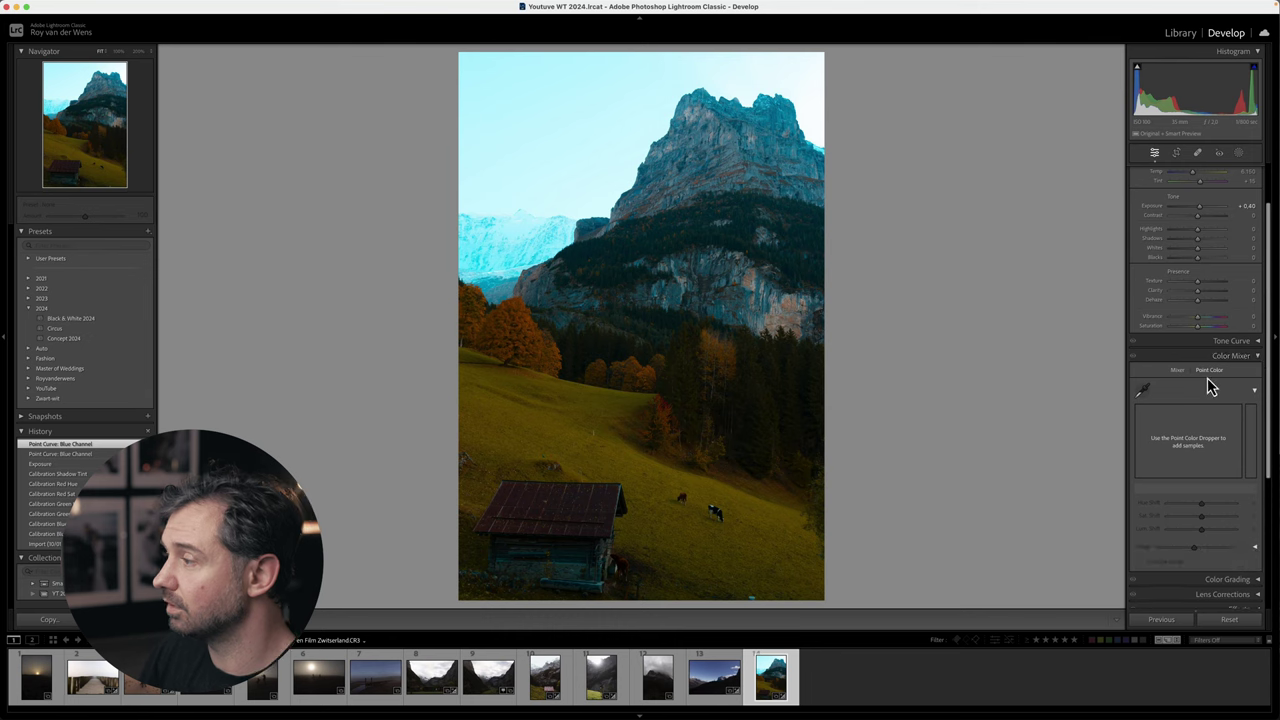
{"action": "left_click", "coordinate": [1140, 391]}
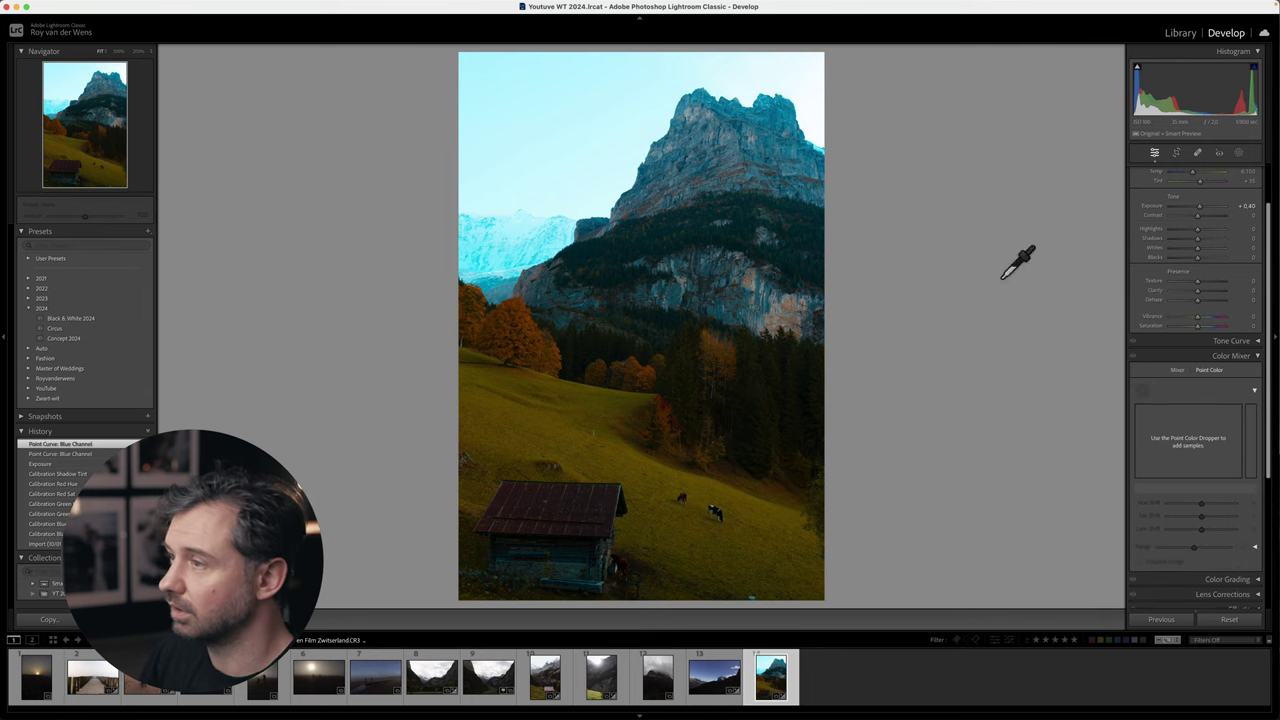
{"action": "left_click", "coordinate": [792, 158]}
{"action": "left_click_drag", "start_coordinate": [1188, 430], "coordinate": [1219, 460]}
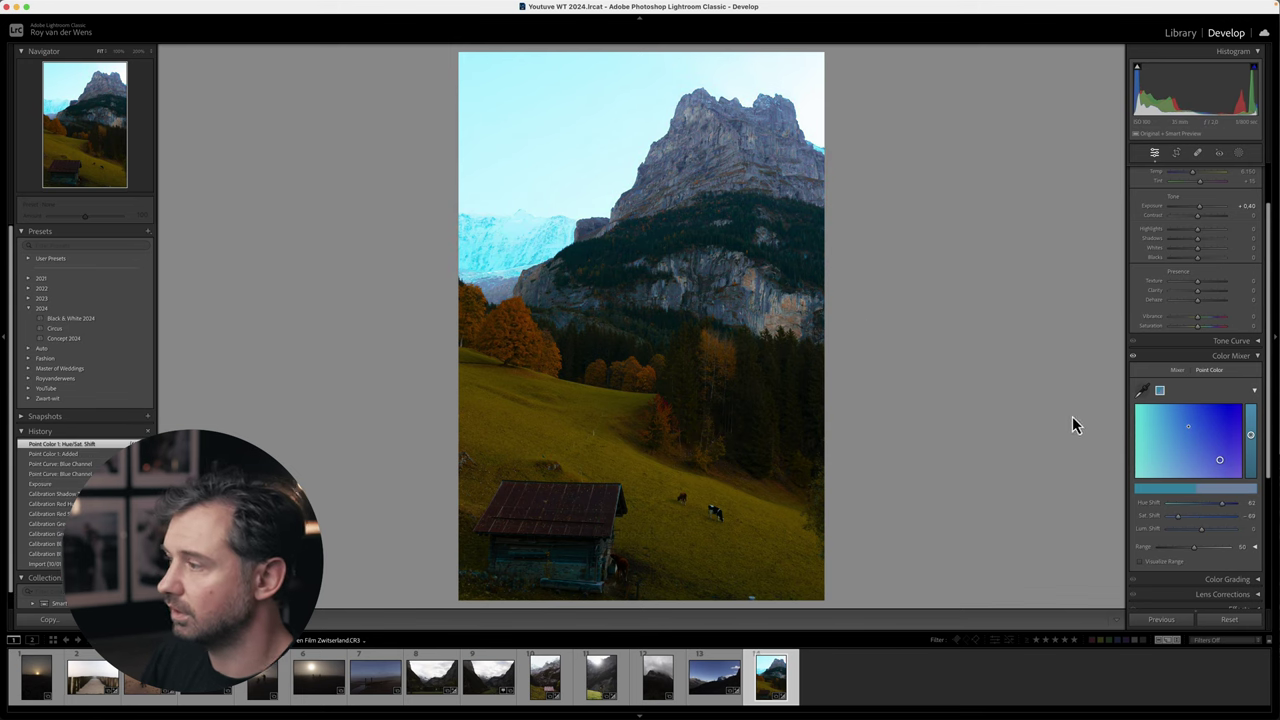
Add a second Point Color sample on the cyan snowy peaks and shift its hue to about +4 and saturation to about -82.
{"action": "left_click", "coordinate": [1145, 391]}
{"action": "left_click", "coordinate": [495, 248]}
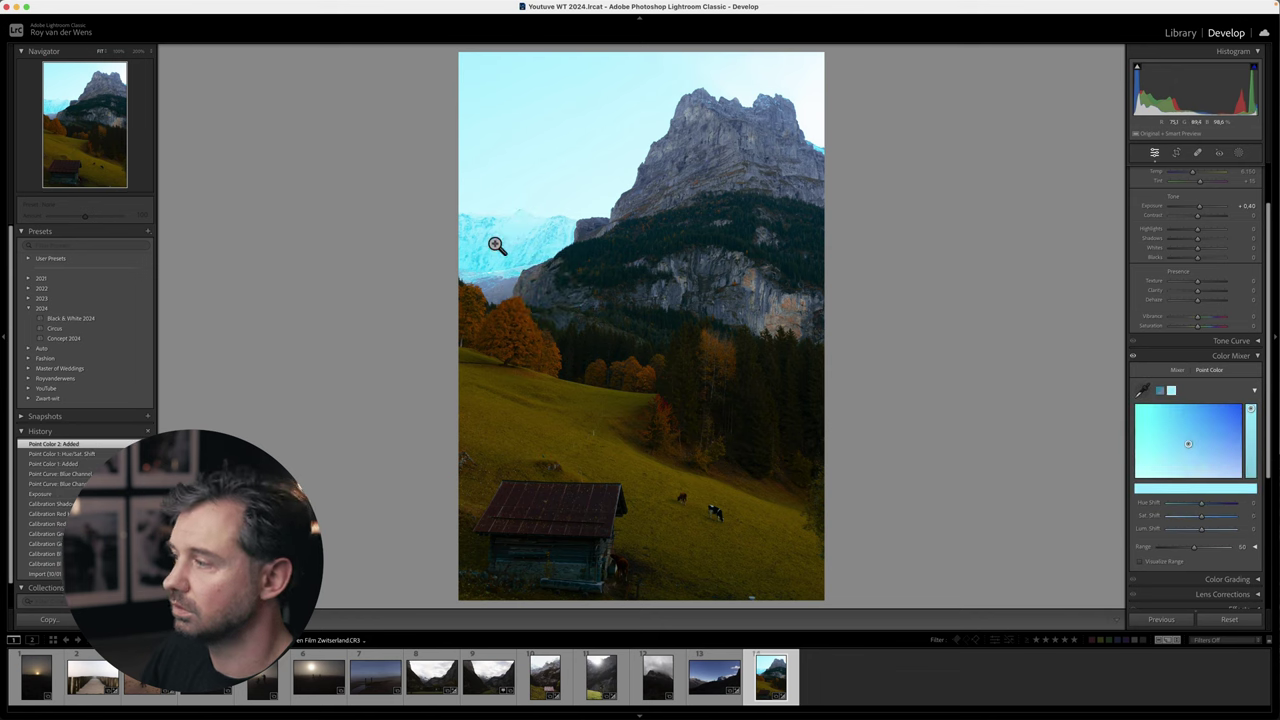
{"action": "mouse_move", "coordinate": [1189, 449]}
{"action": "left_mouse_down"}
{"action": "mouse_move", "coordinate": [1212, 469]}
{"action": "mouse_move", "coordinate": [1190, 470]}
{"action": "left_mouse_up"}
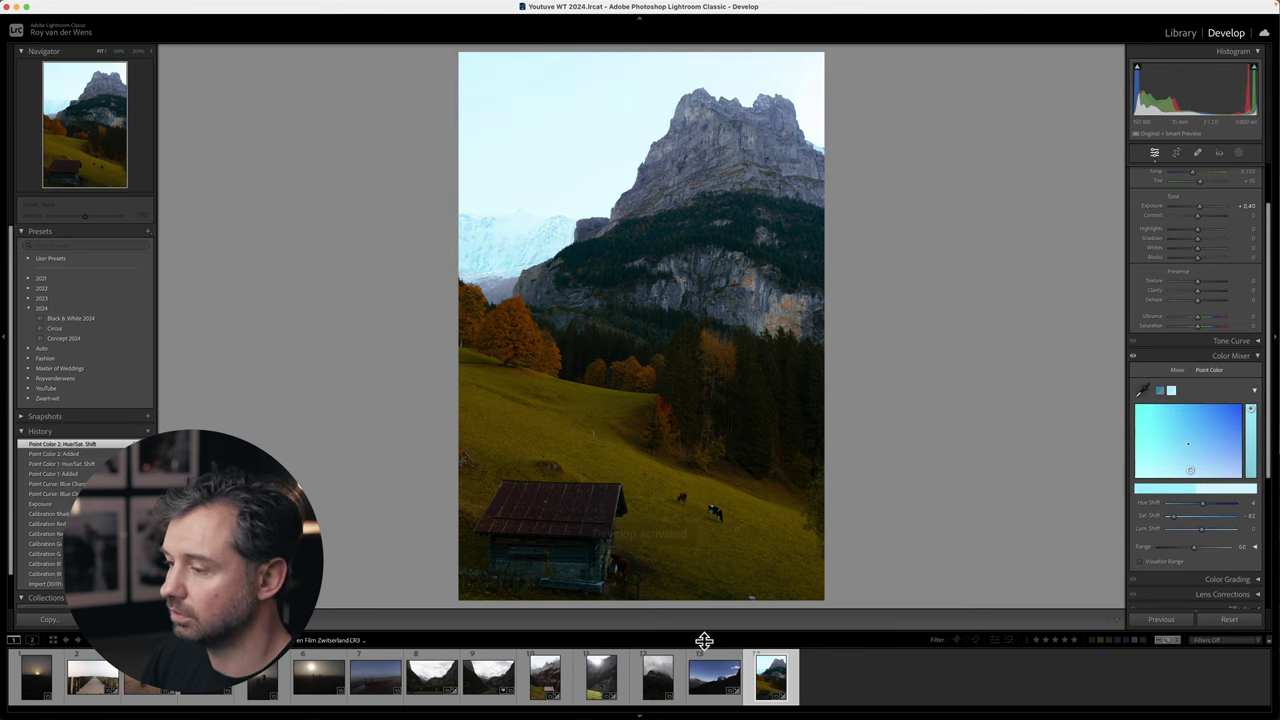
Start a new develop preset from the current edit and create a preset group named "Lightroom 2024" for it.
{"action": "left_click", "coordinate": [1257, 355]}
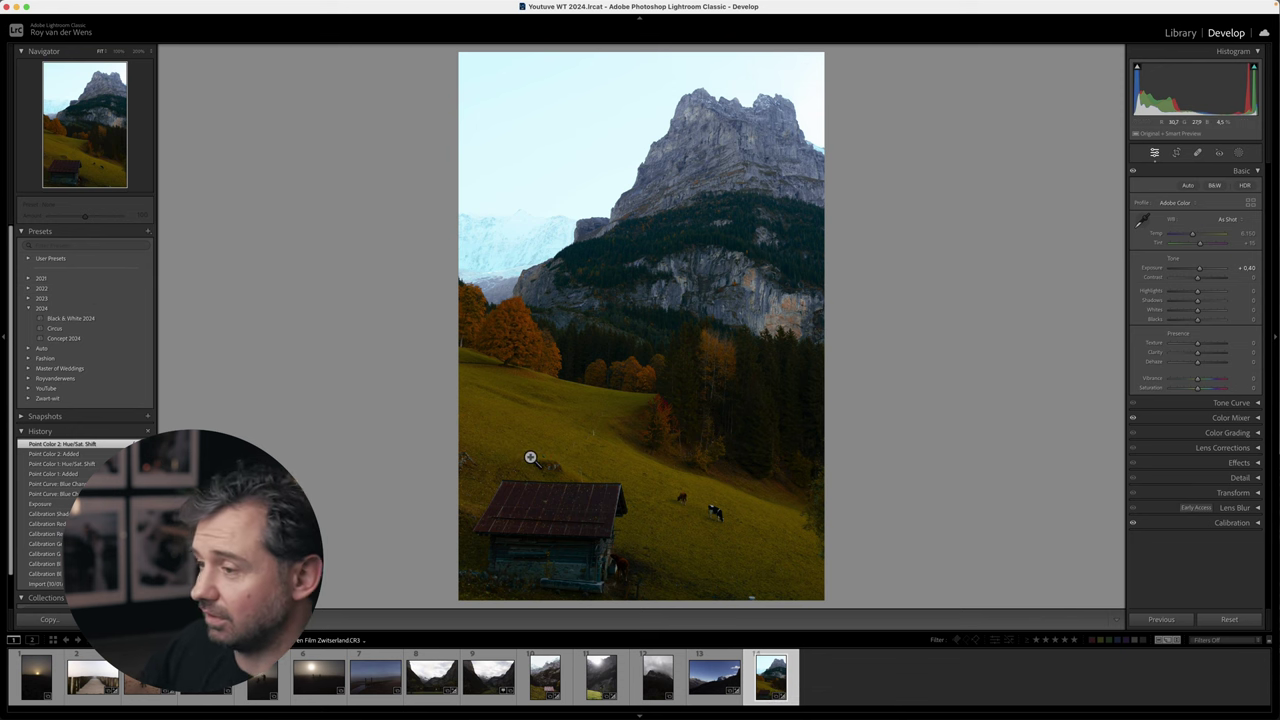
{"action": "left_click", "coordinate": [148, 234]}
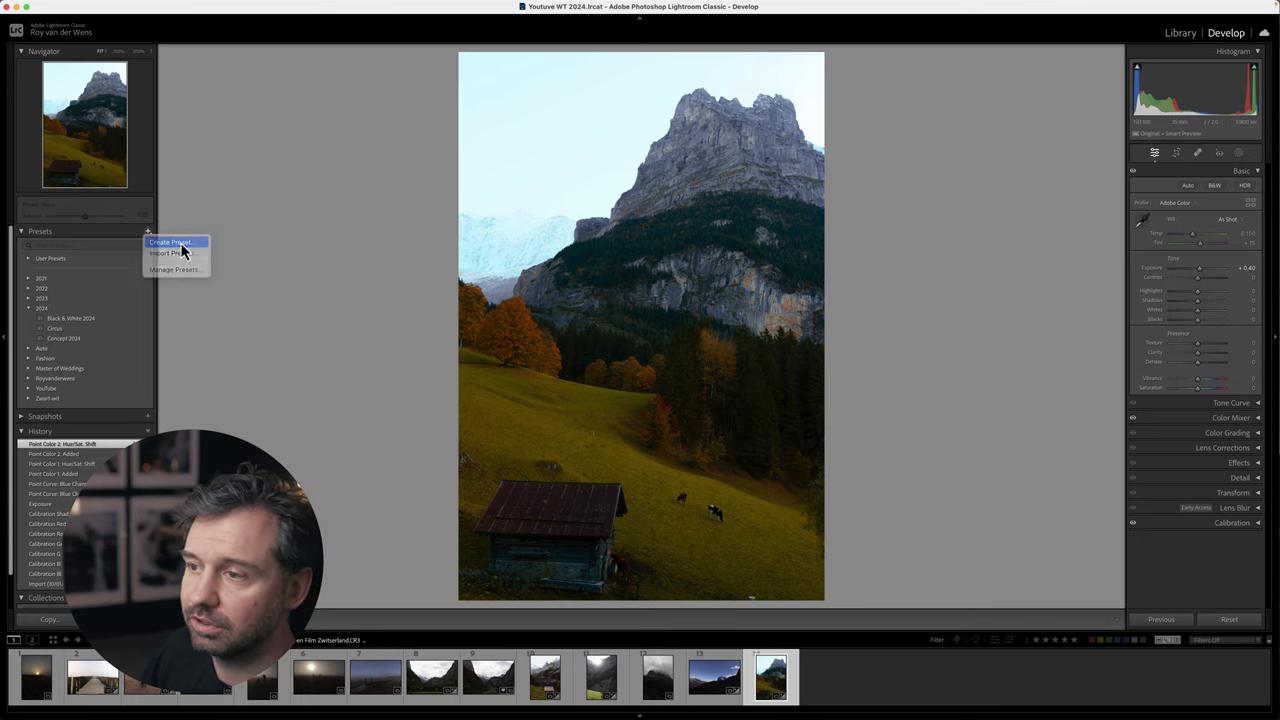
{"action": "left_click", "coordinate": [186, 251]}
{"action": "left_click", "coordinate": [500, 174]}
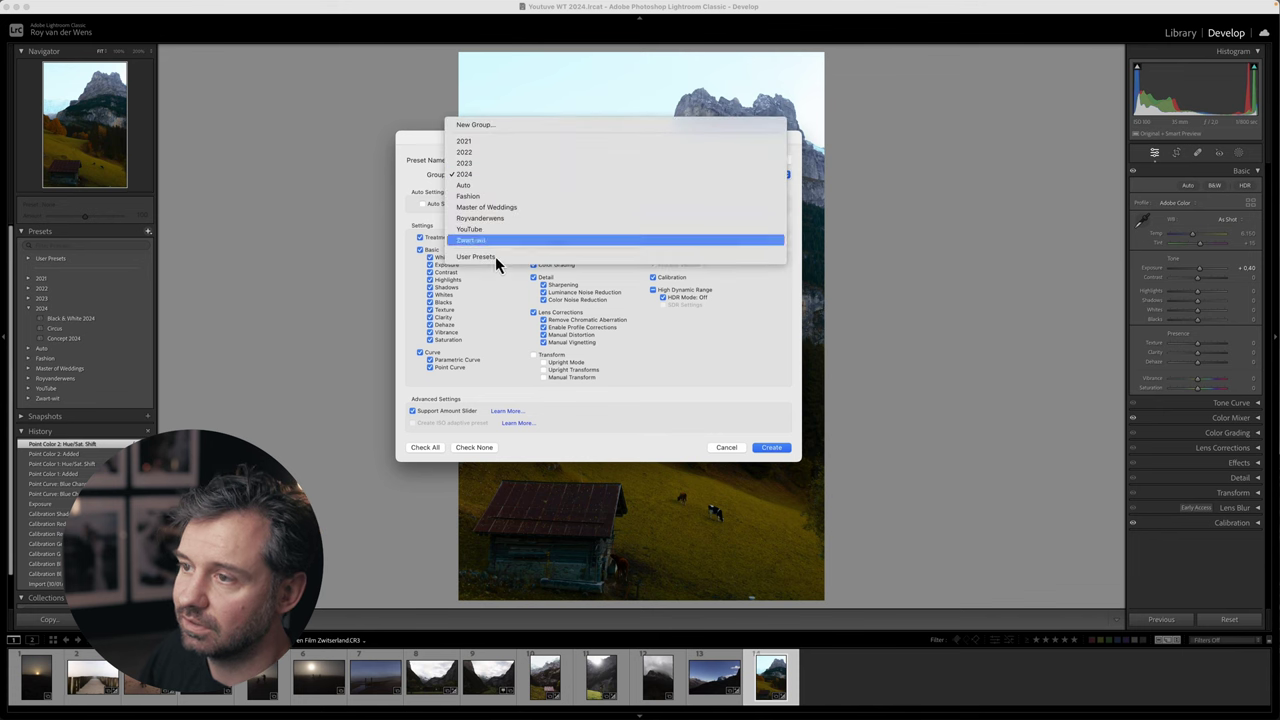
{"action": "left_click", "coordinate": [497, 258]}
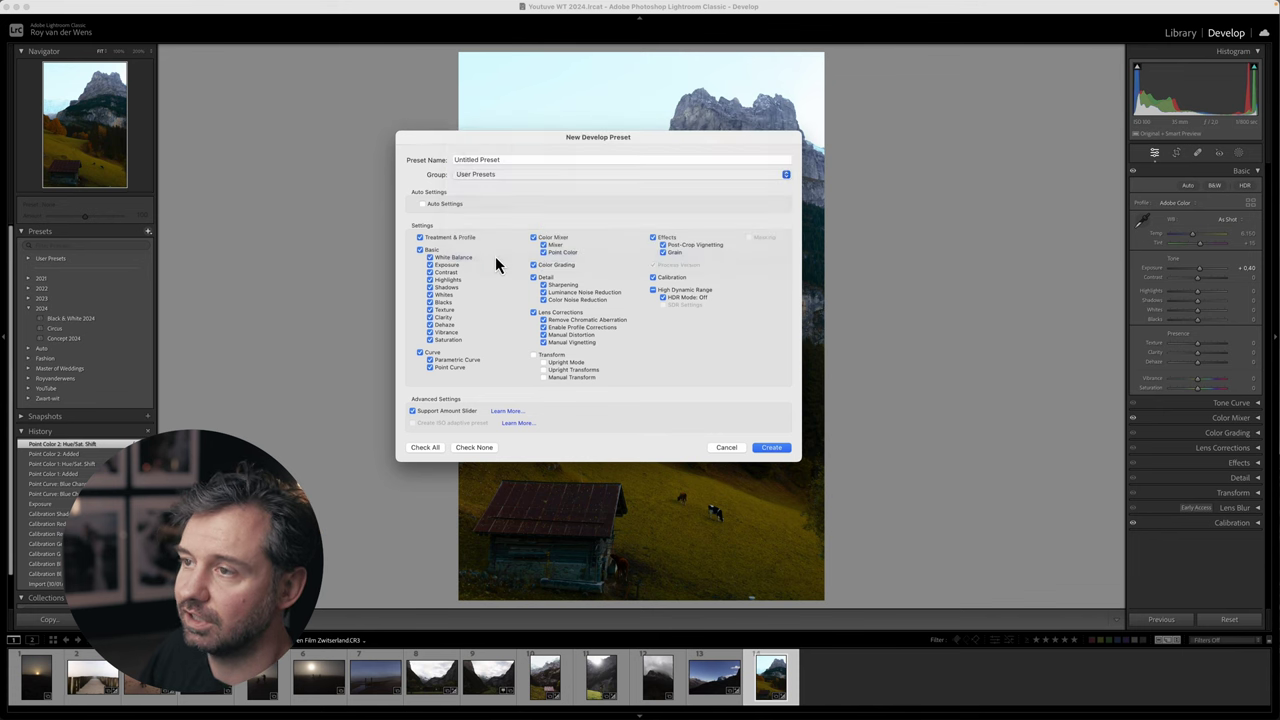
{"action": "left_click", "coordinate": [501, 174]}
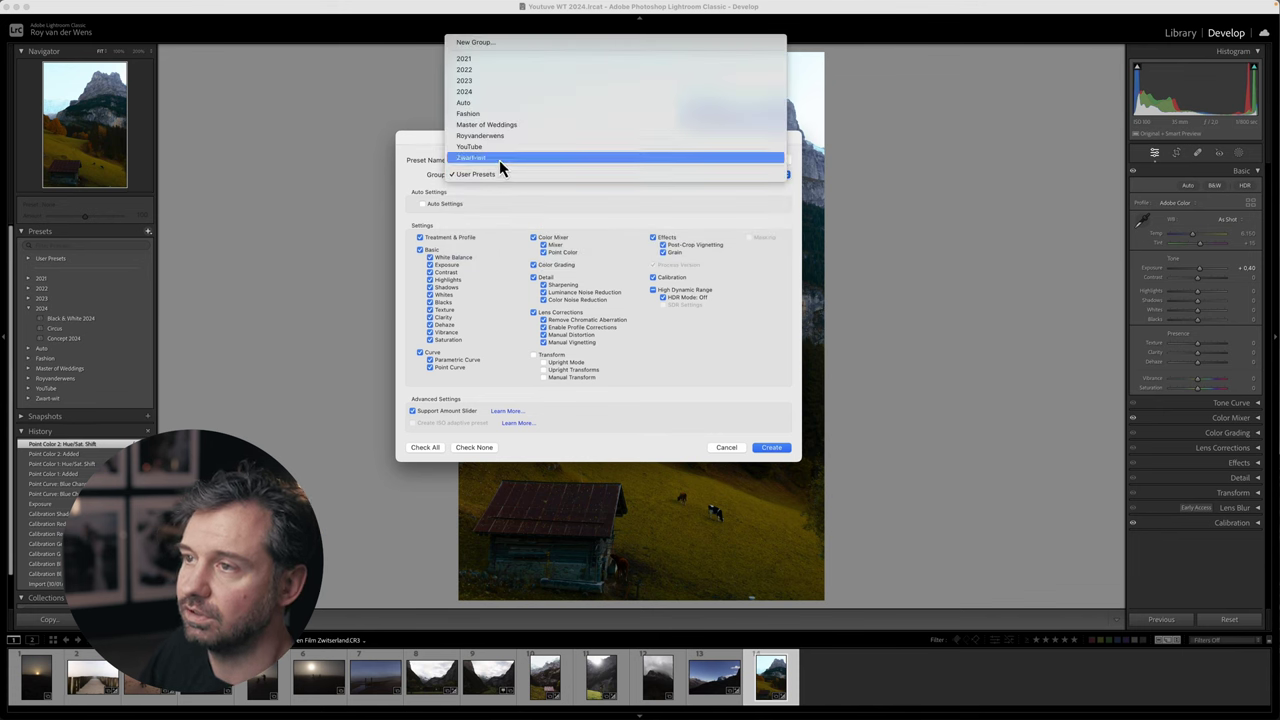
{"action": "left_click", "coordinate": [490, 45]}
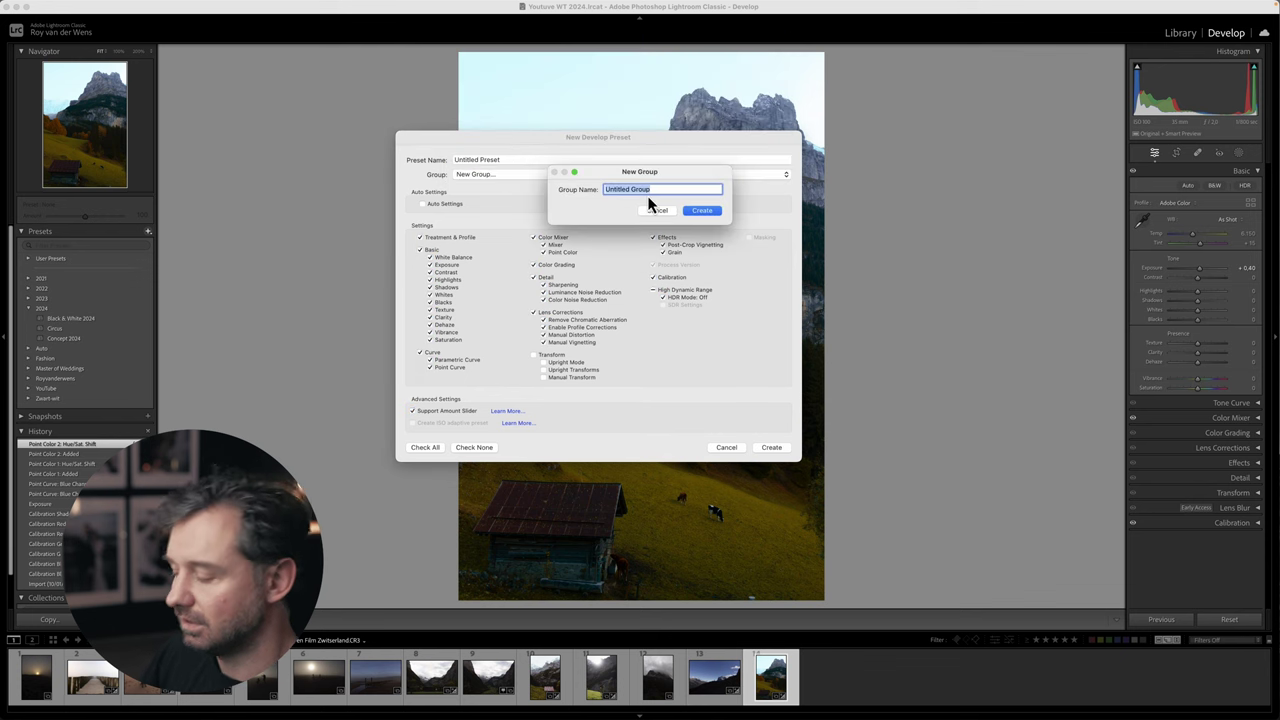
{"action": "type", "text": "Ligh"}
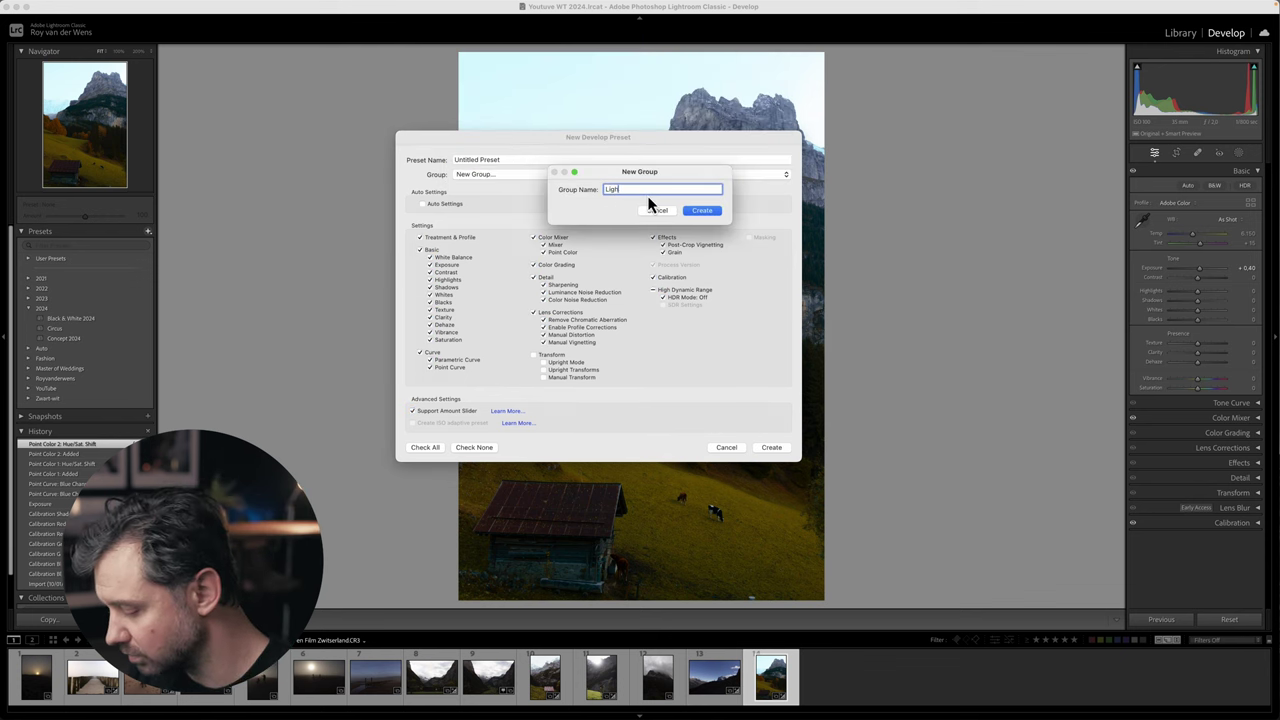
{"action": "type", "text": "troom 2024"}
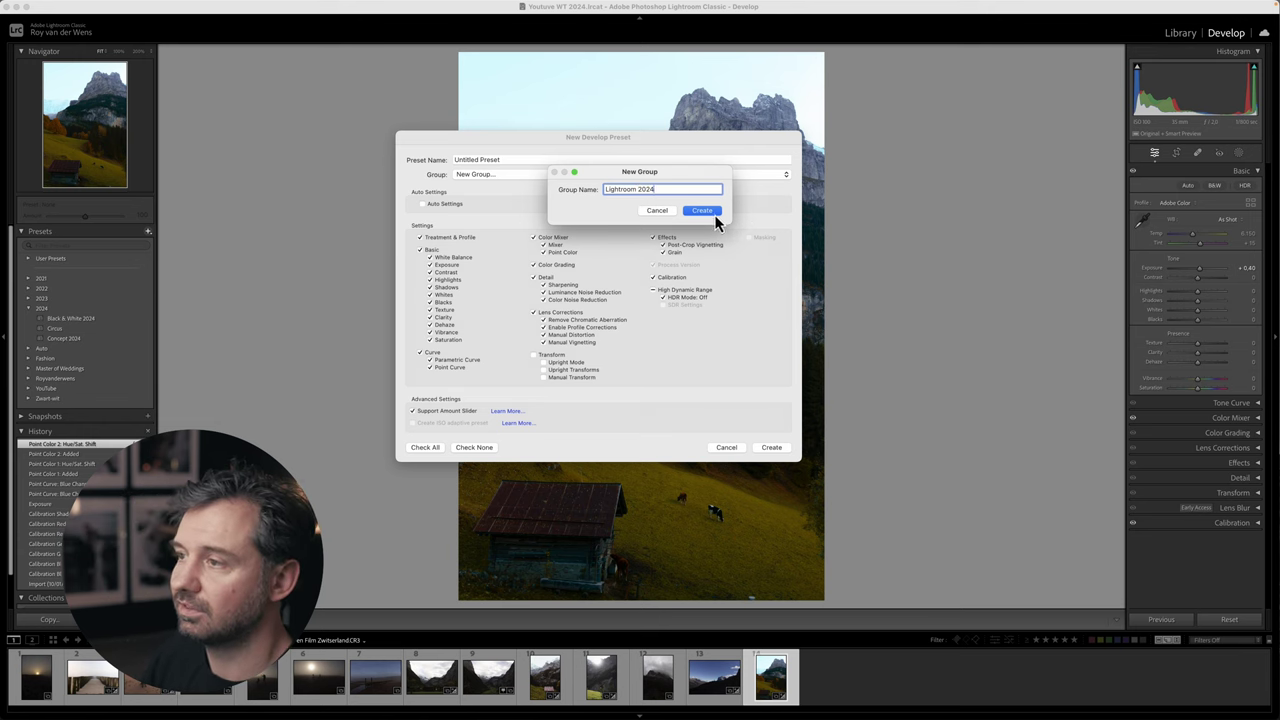
{"action": "left_click", "coordinate": [704, 212]}
Name the preset "Lr24 nature preset", create it, and expand the Lightroom 2024 group in the preset list.
{"action": "left_click", "coordinate": [528, 158]}
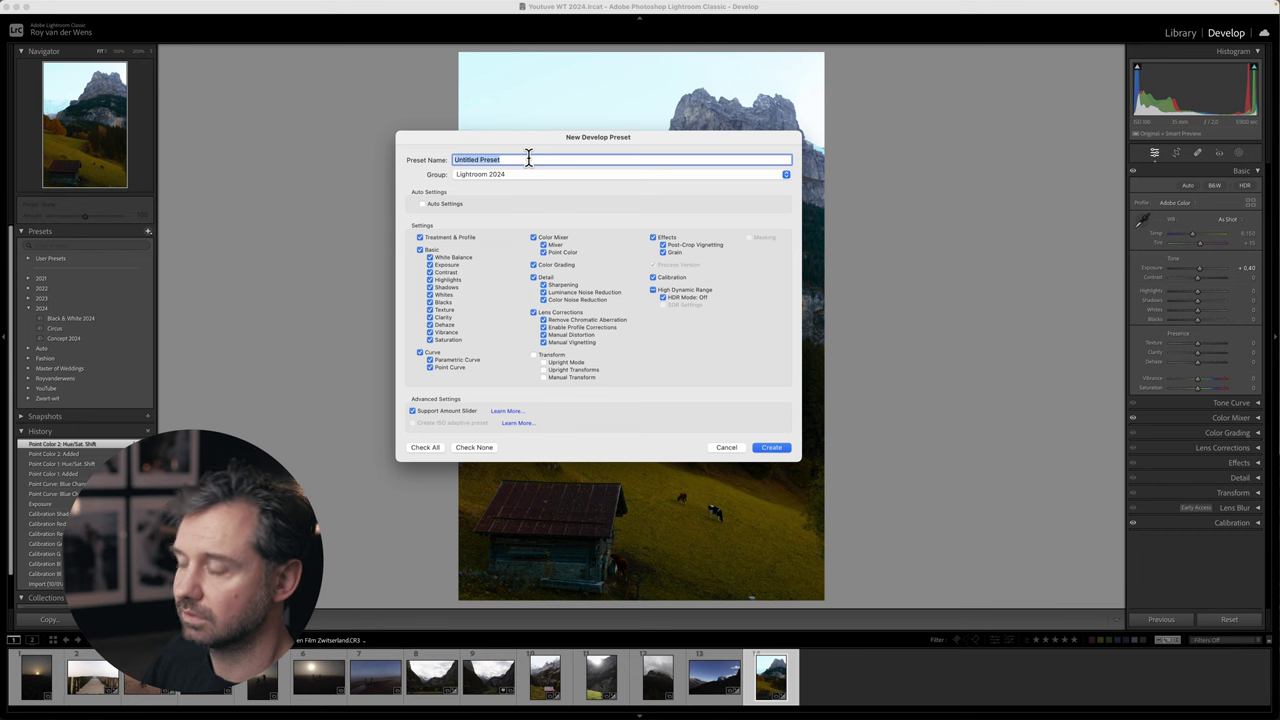
{"action": "type", "text": "Lr24"}
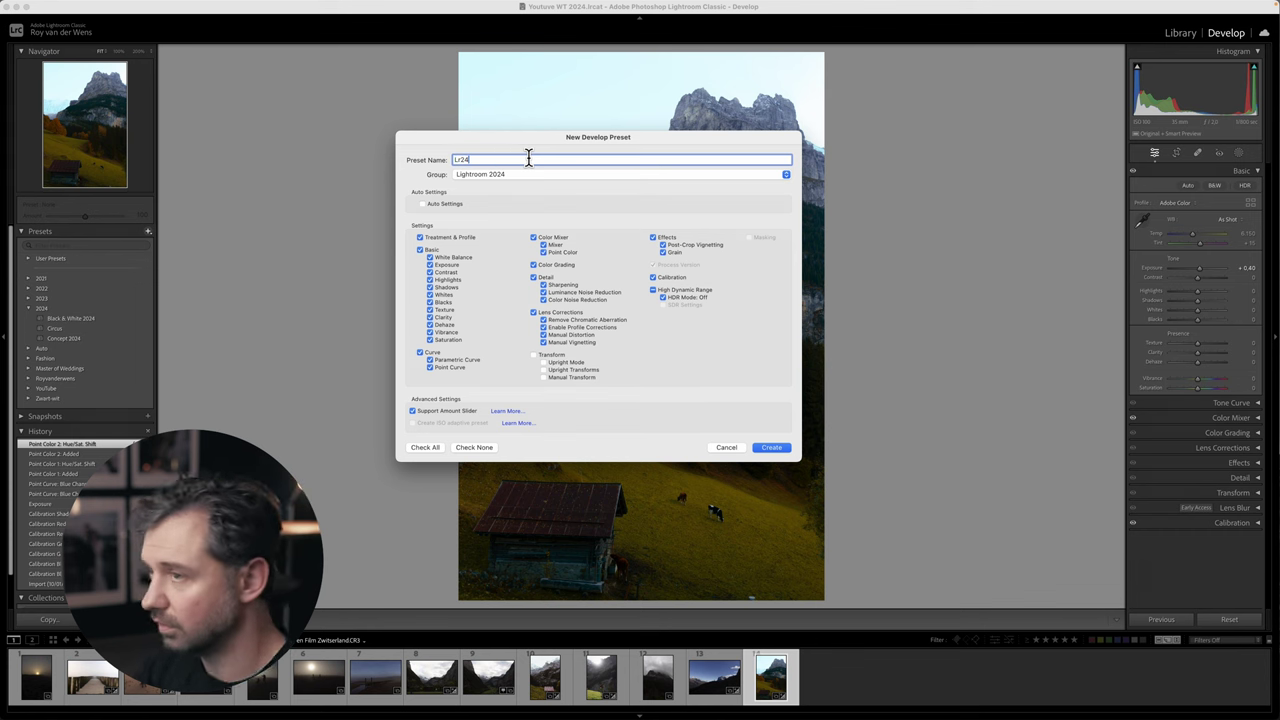
{"action": "type", "text": " nature preset"}
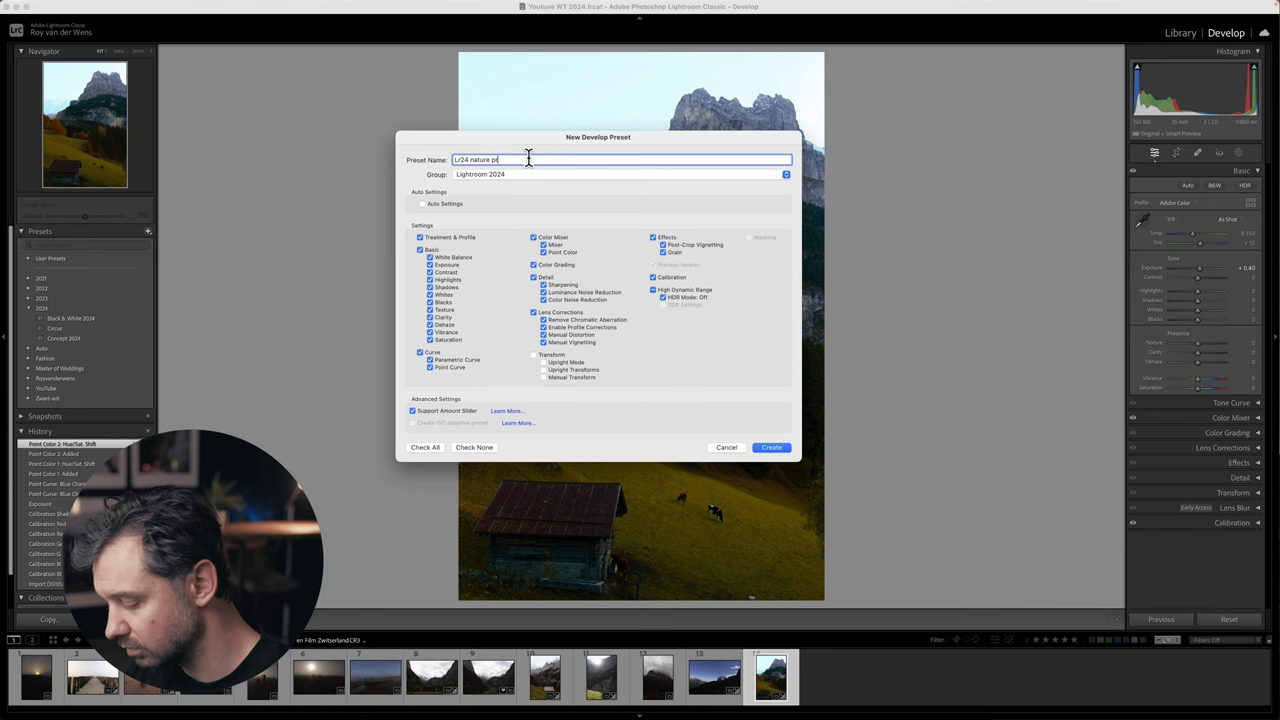
{"action": "key", "text": "Return"}
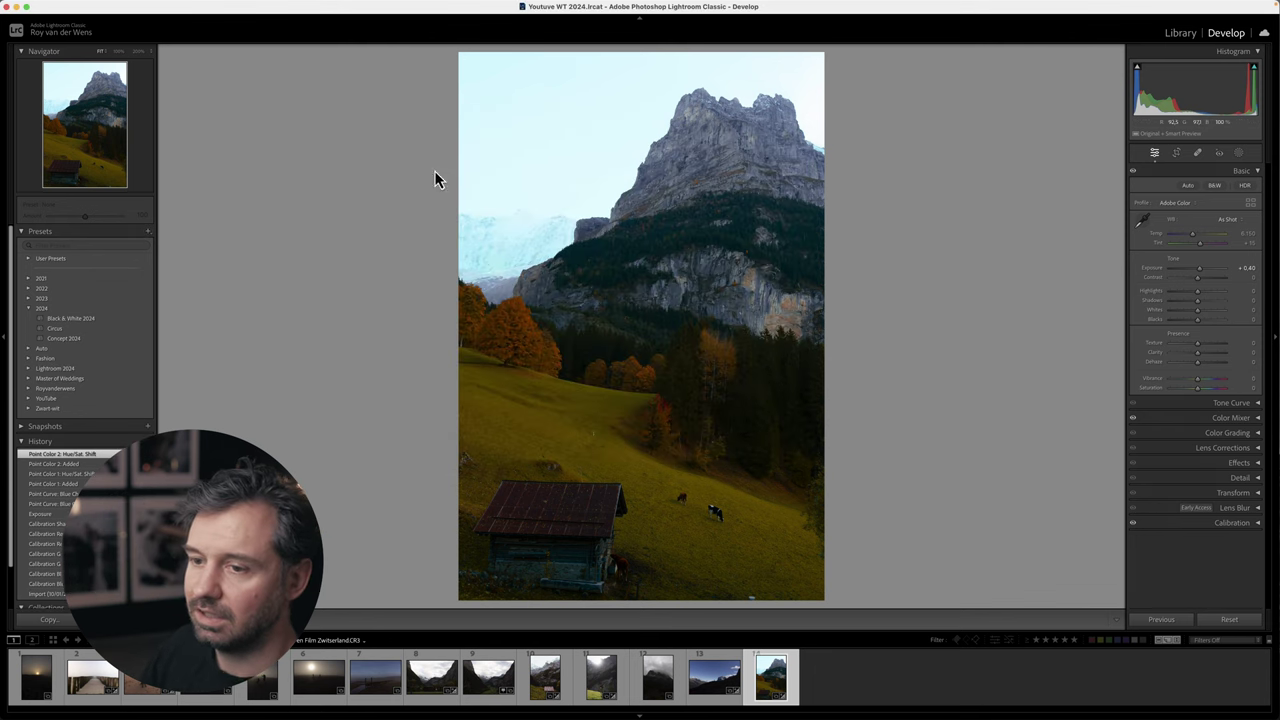
{"action": "left_click", "coordinate": [29, 309]}
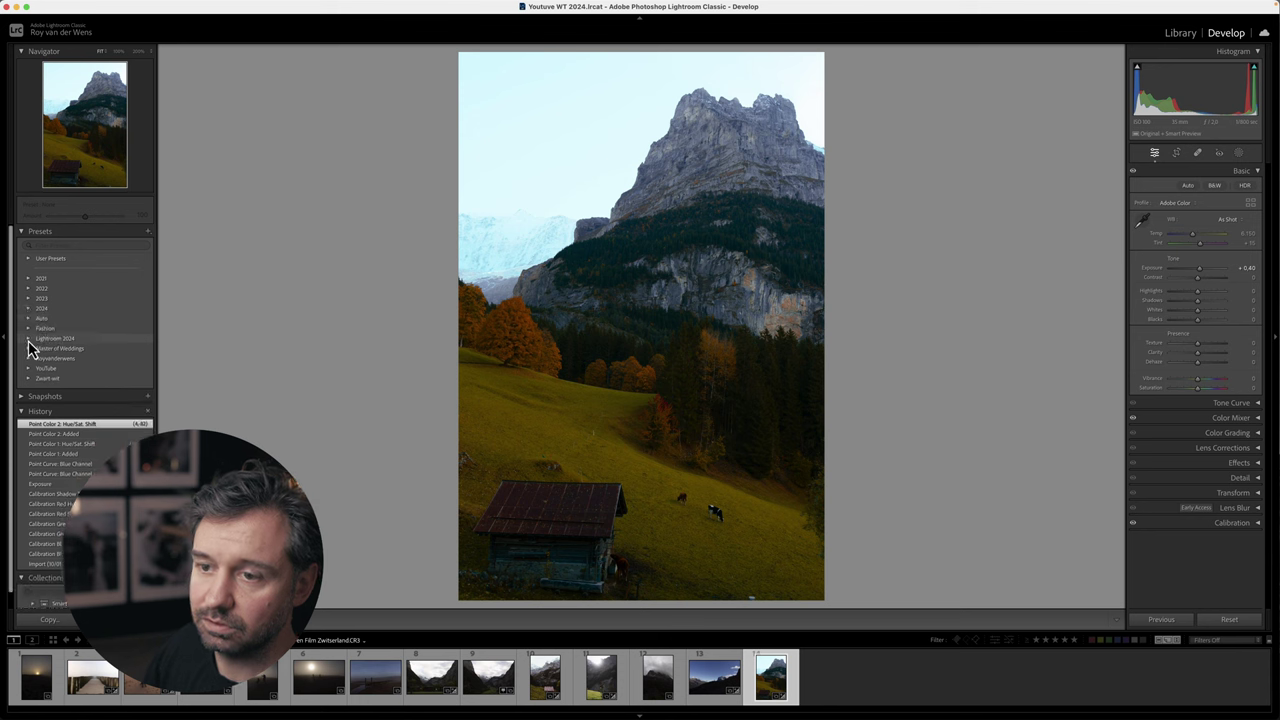
{"action": "left_click", "coordinate": [28, 339]}
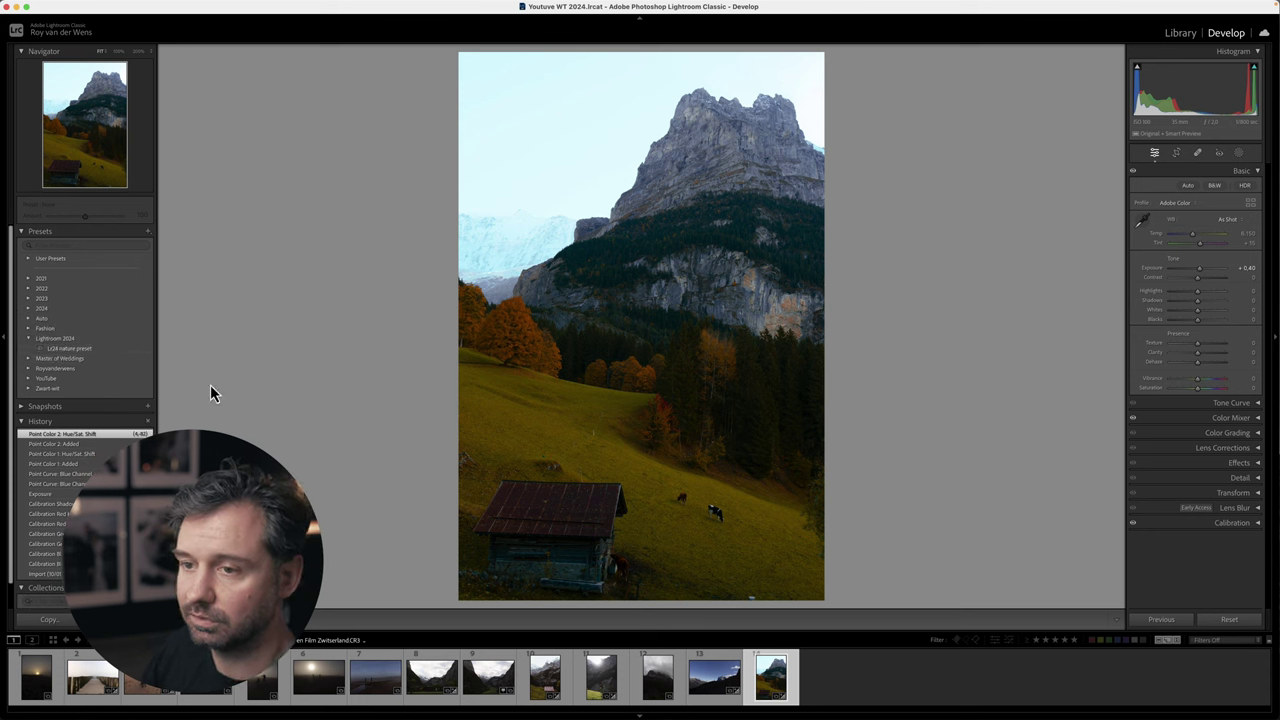
Apply the Lr24 nature preset to the photo of the person on the ridge, and set shadows to +70 and exposure to +0.70.
{"action": "left_click", "coordinate": [724, 688]}
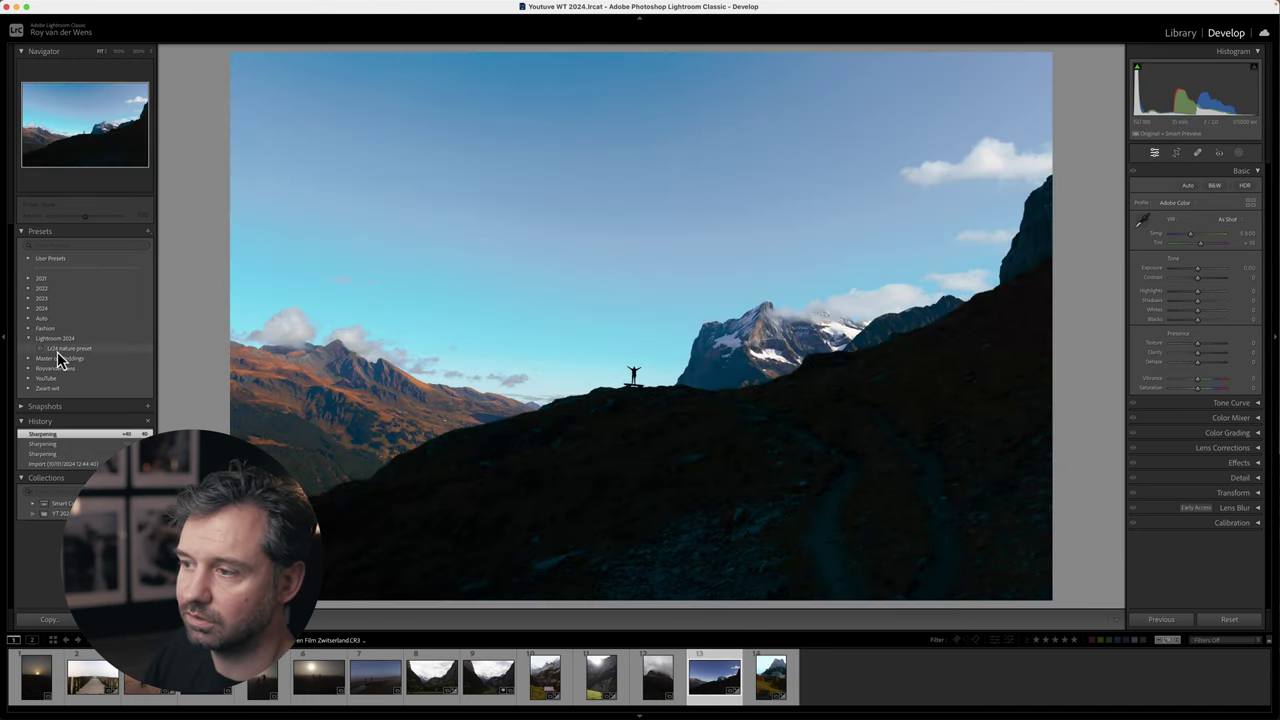
{"action": "left_click", "coordinate": [57, 351]}
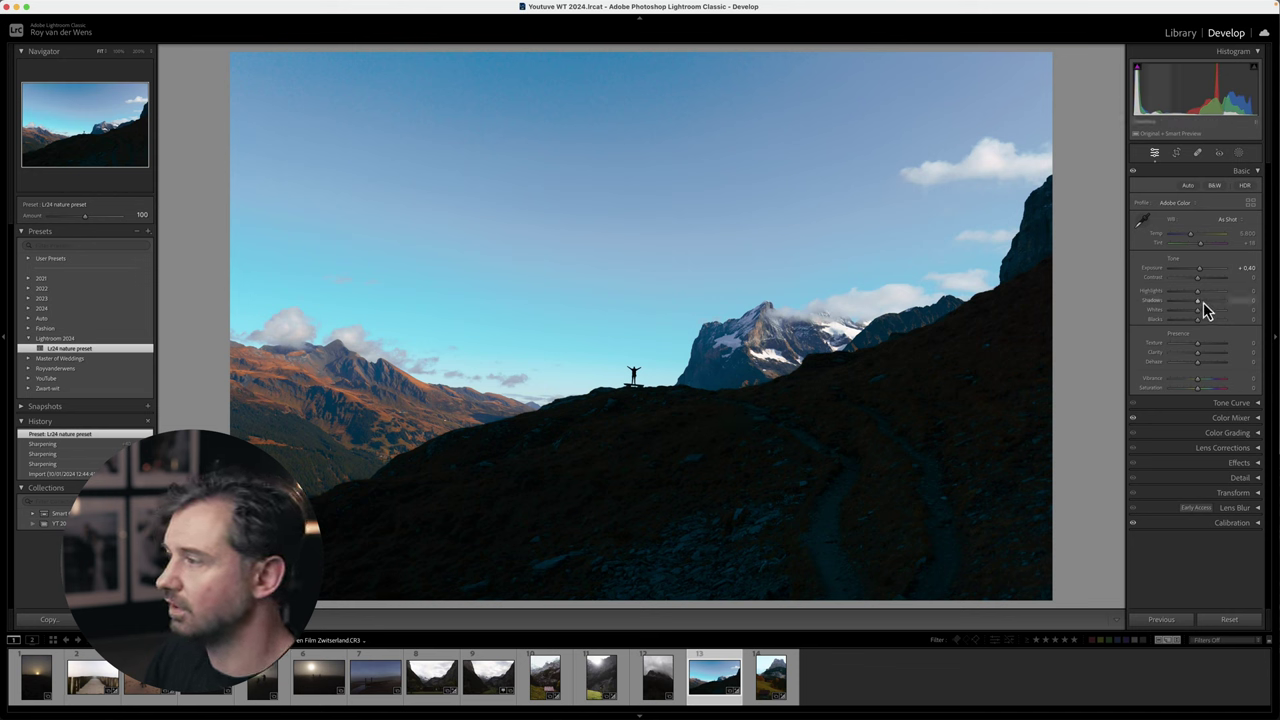
{"action": "left_click_drag", "start_coordinate": [1205, 303], "coordinate": [1203, 277]}
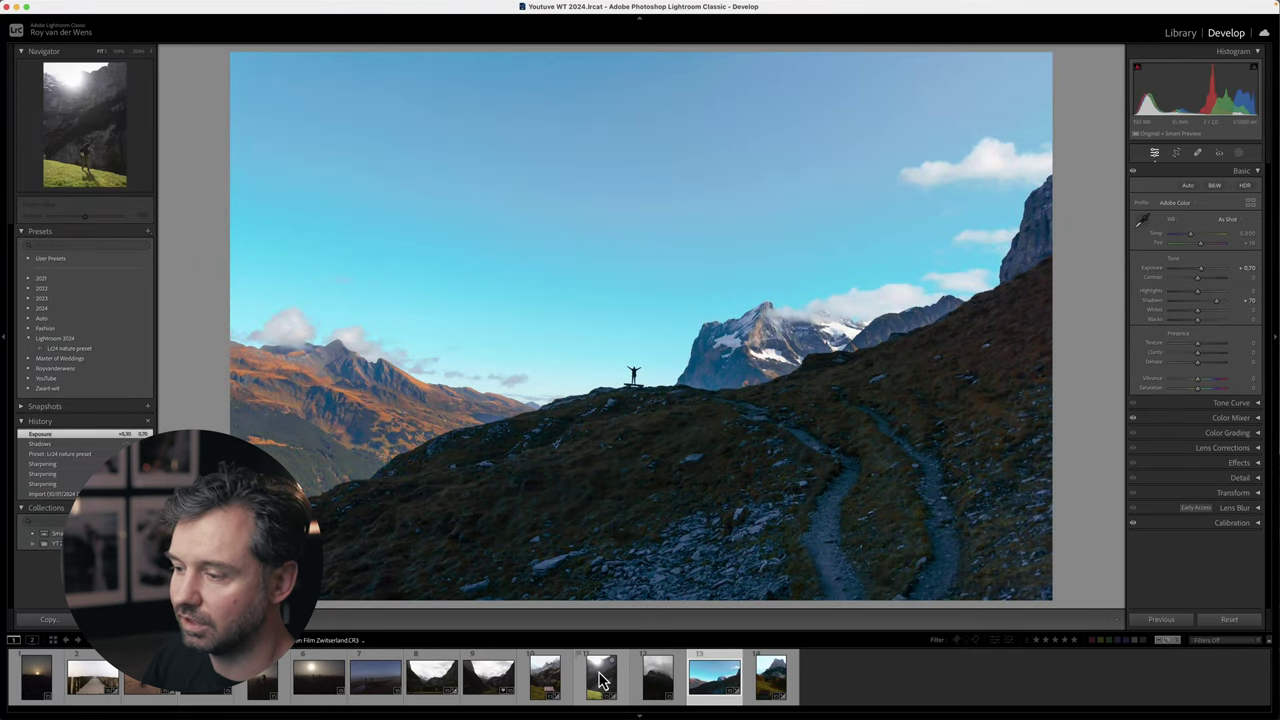
Try the Lr24 nature preset on the photo of the red-roofed hut below the cliffs, and undo it.
{"action": "left_click", "coordinate": [545, 676]}
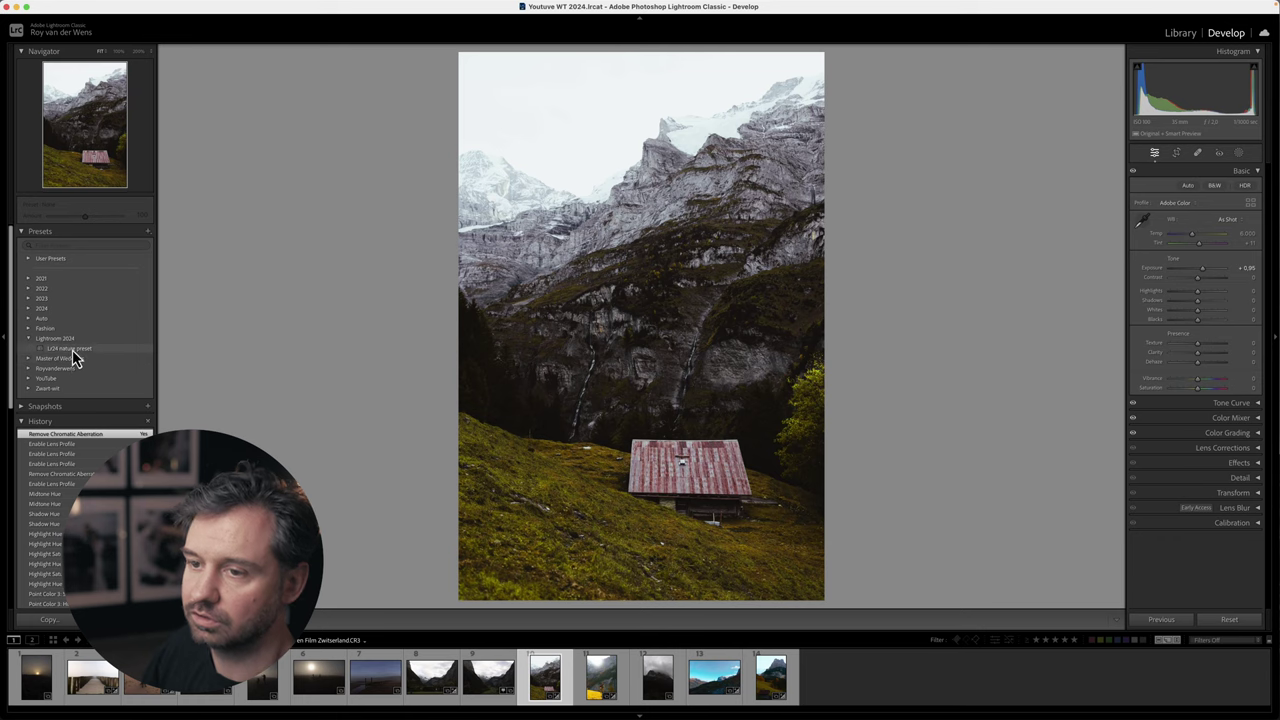
{"action": "left_click", "coordinate": [72, 349]}
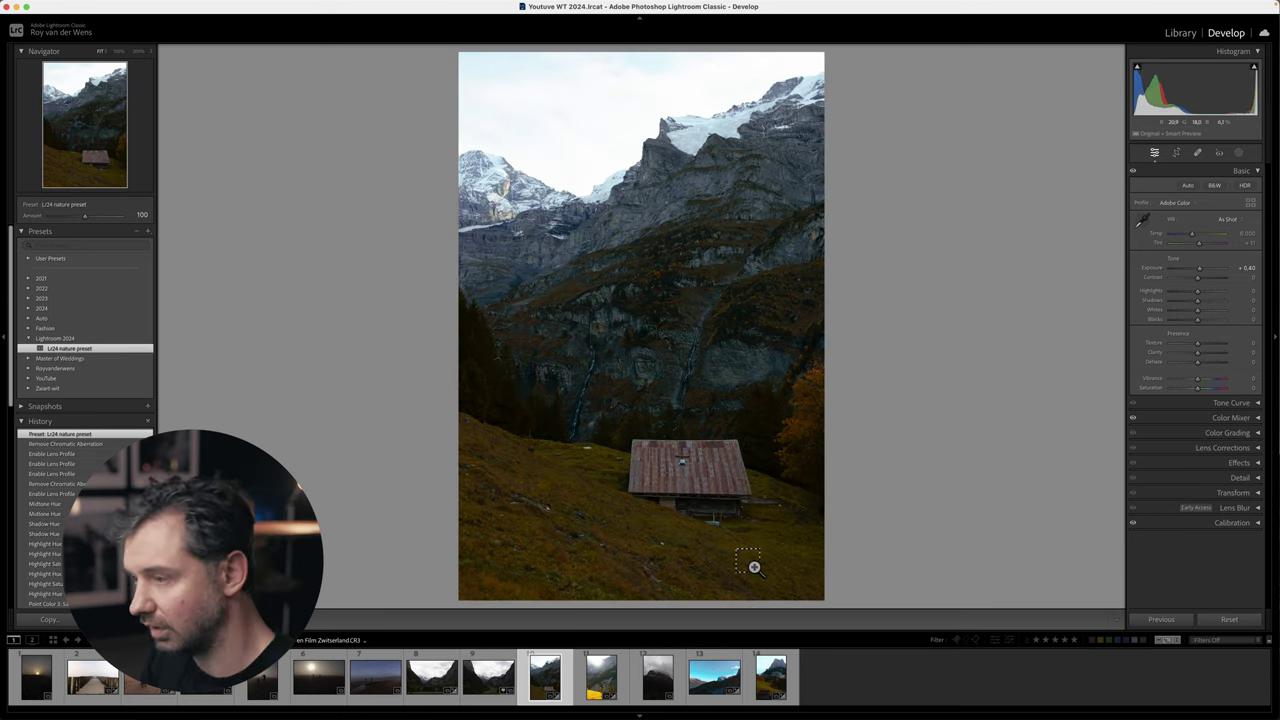
{"action": "key", "text": "super+z"}
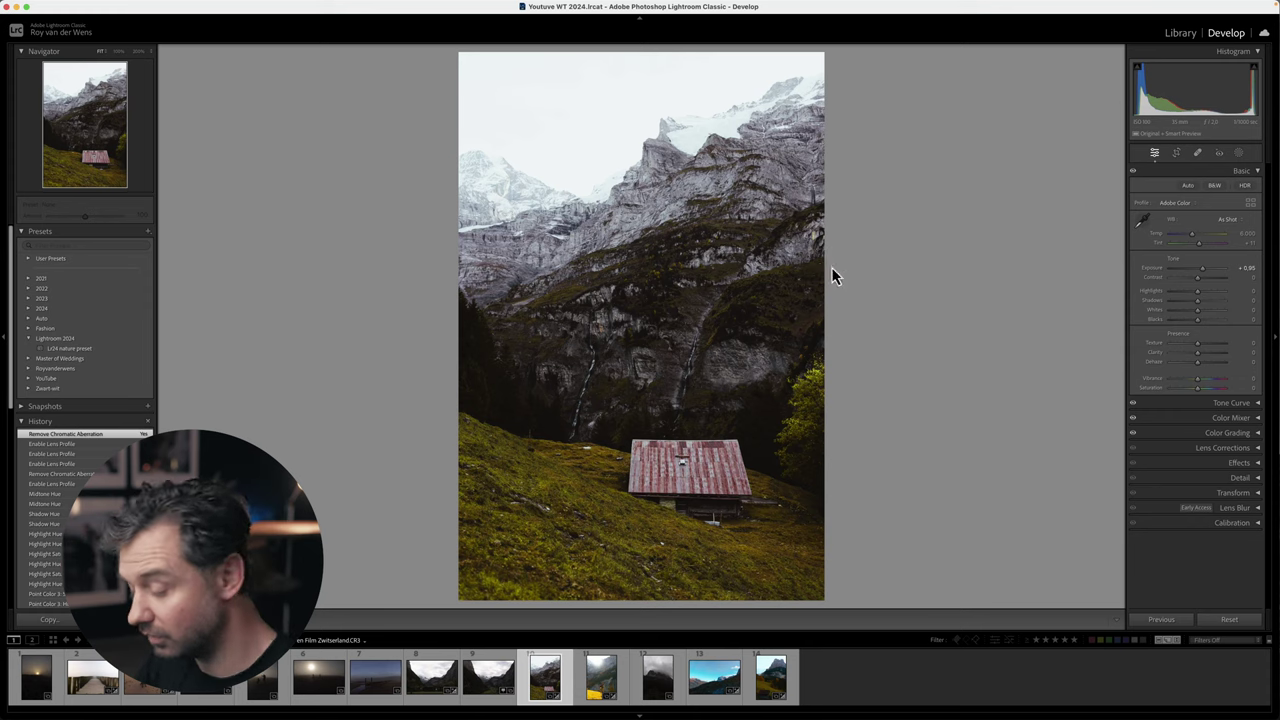
Open the export settings for the red-roofed hut photo and review the location, naming, file format, image sizing, sharpening and metadata options.
{"action": "key", "text": "super+shift+e"}
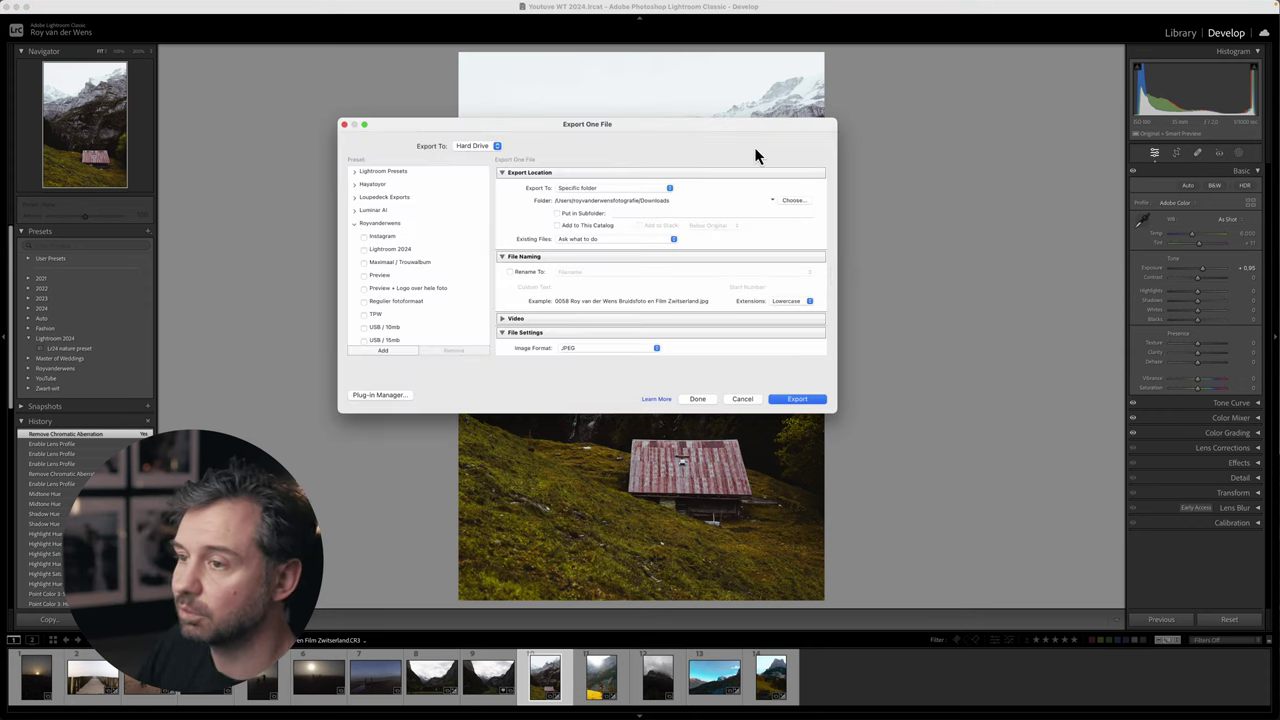
{"action": "scroll", "coordinate": [367, 302], "scroll_direction": "down", "scroll_amount": 3}
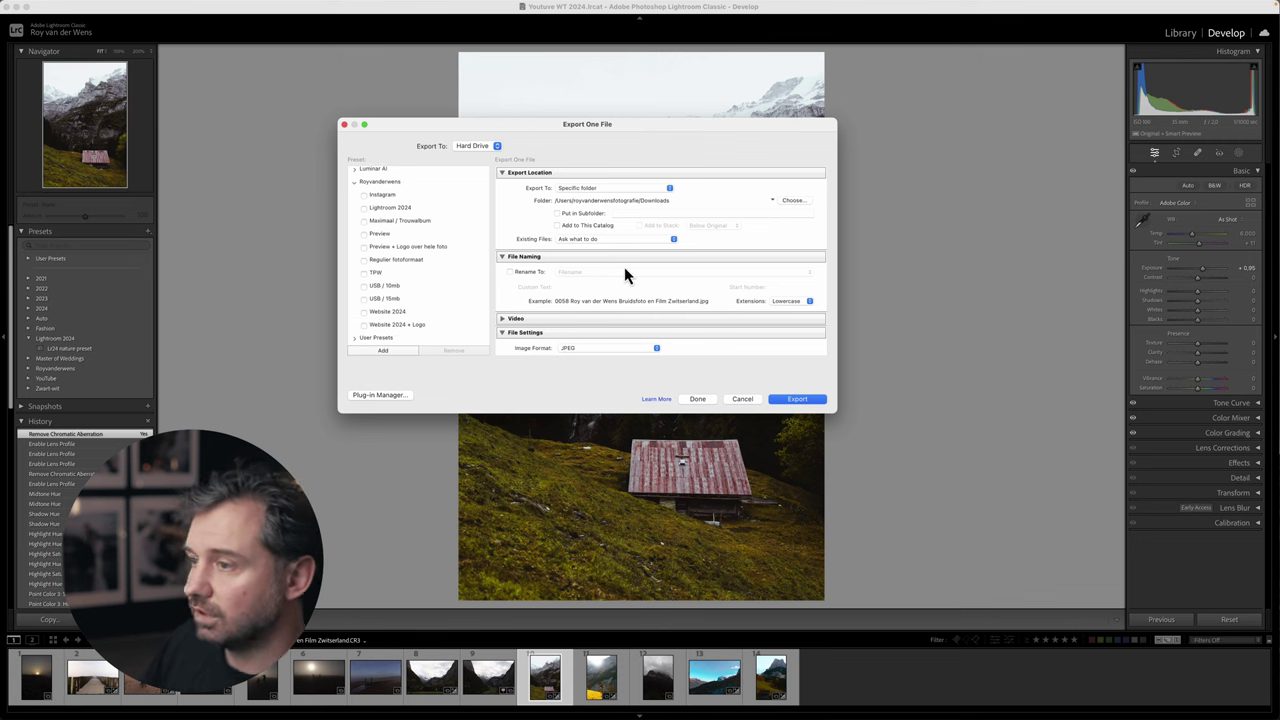
{"action": "scroll", "coordinate": [624, 270], "scroll_direction": "down", "scroll_amount": 10}
{"action": "scroll", "coordinate": [624, 272], "scroll_direction": "down", "scroll_amount": 3}
{"action": "scroll", "coordinate": [624, 272], "scroll_direction": "up", "scroll_amount": 8}
{"action": "scroll", "coordinate": [624, 266], "scroll_direction": "up", "scroll_amount": 6}
{"action": "scroll", "coordinate": [626, 271], "scroll_direction": "down", "scroll_amount": 6}
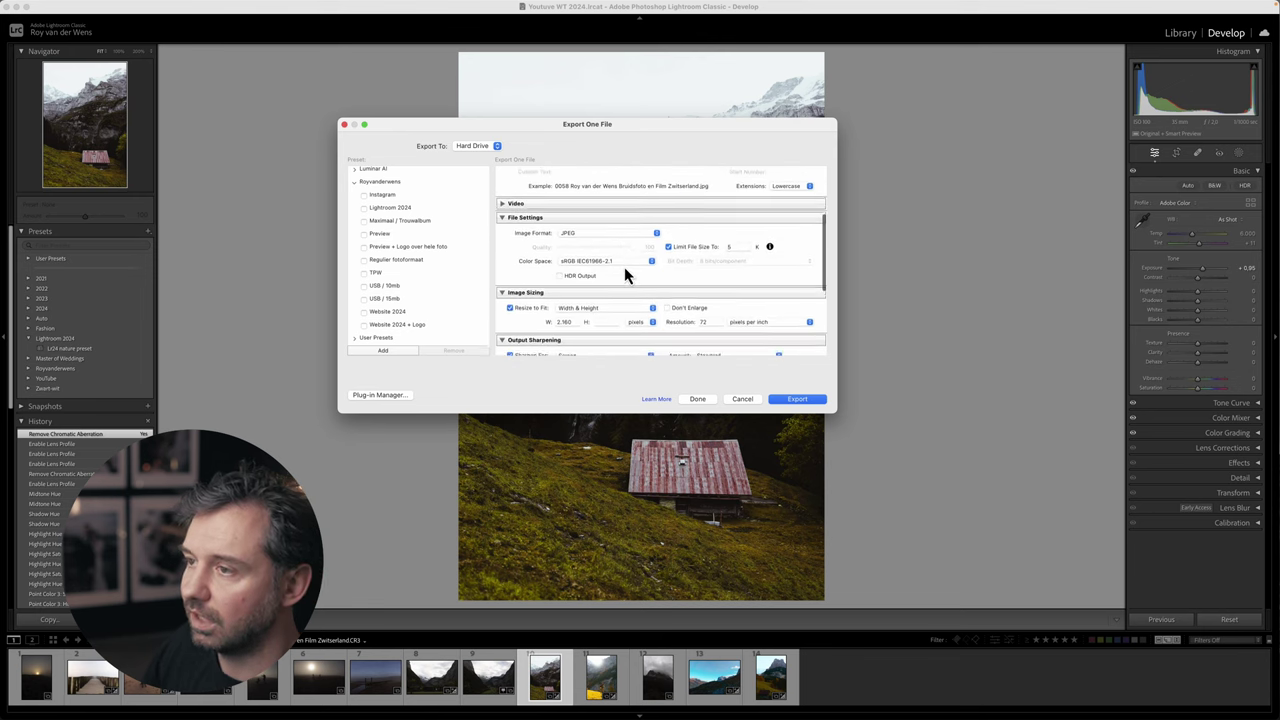
{"action": "scroll", "coordinate": [620, 266], "scroll_direction": "up", "scroll_amount": 6}
{"action": "scroll", "coordinate": [590, 275], "scroll_direction": "down", "scroll_amount": 6}
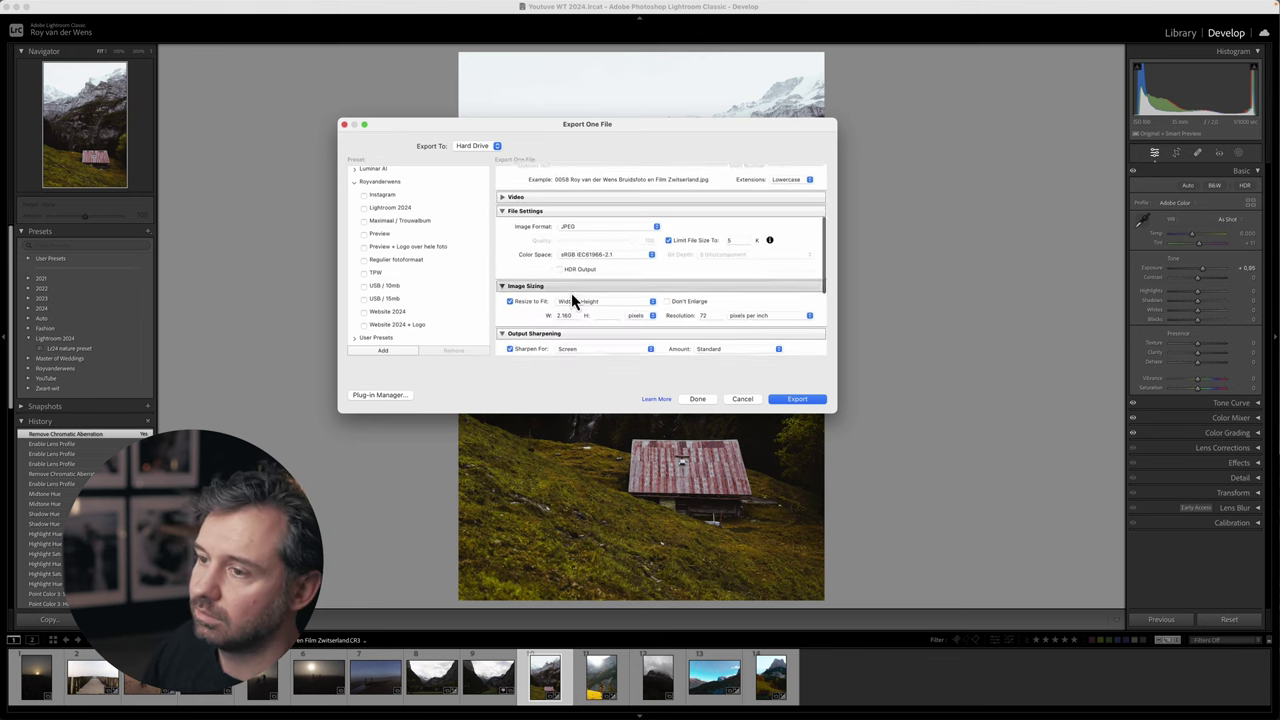
{"action": "scroll", "coordinate": [571, 300], "scroll_direction": "down", "scroll_amount": 3}
{"action": "left_click", "coordinate": [384, 351]}
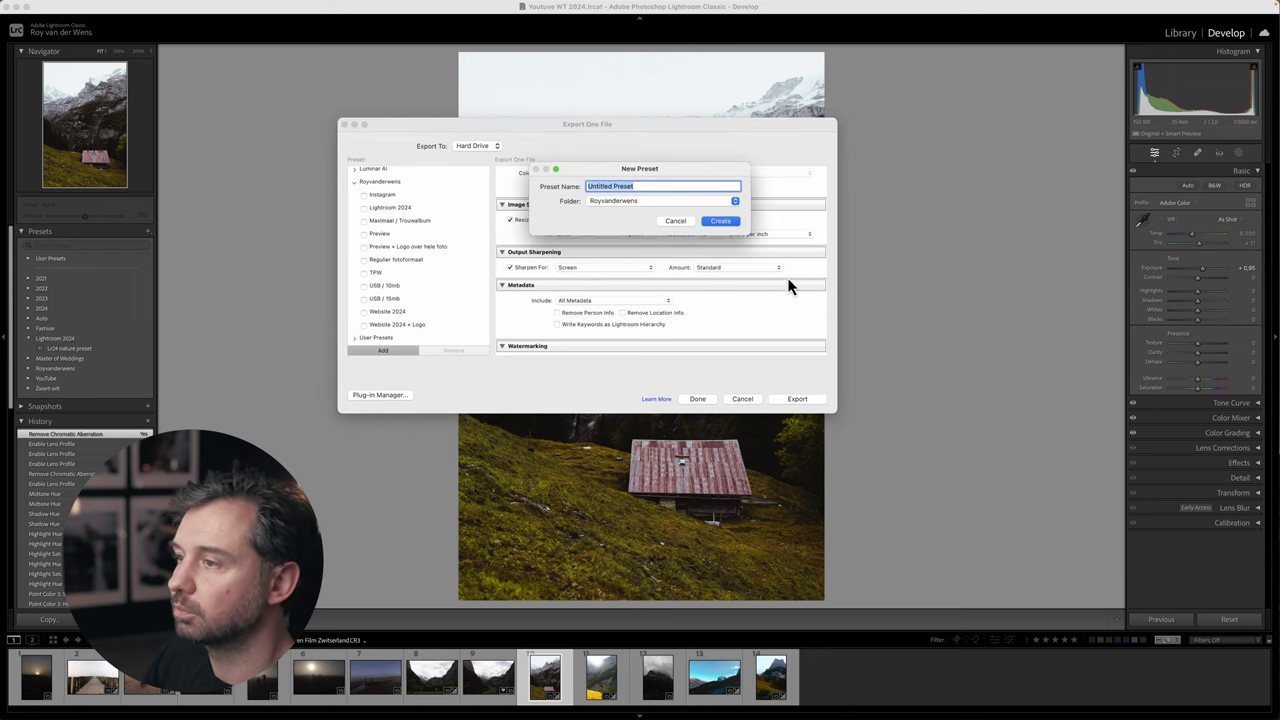
{"action": "left_click", "coordinate": [673, 222]}
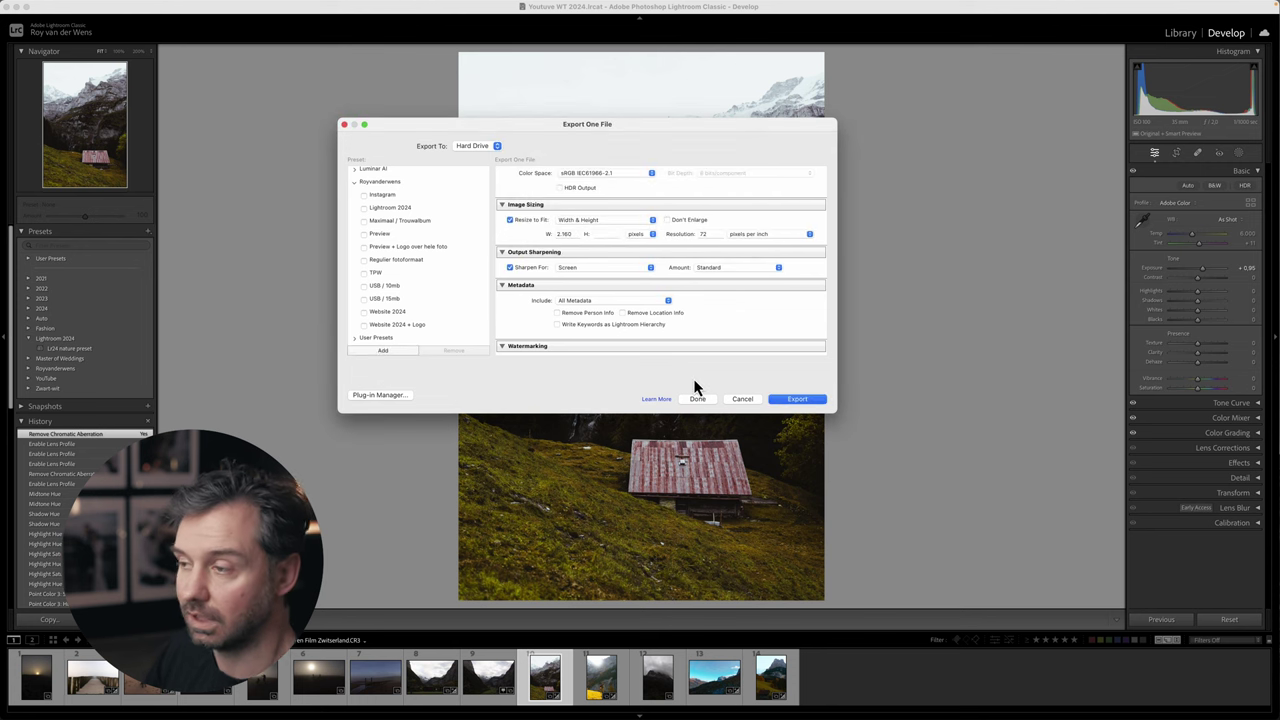